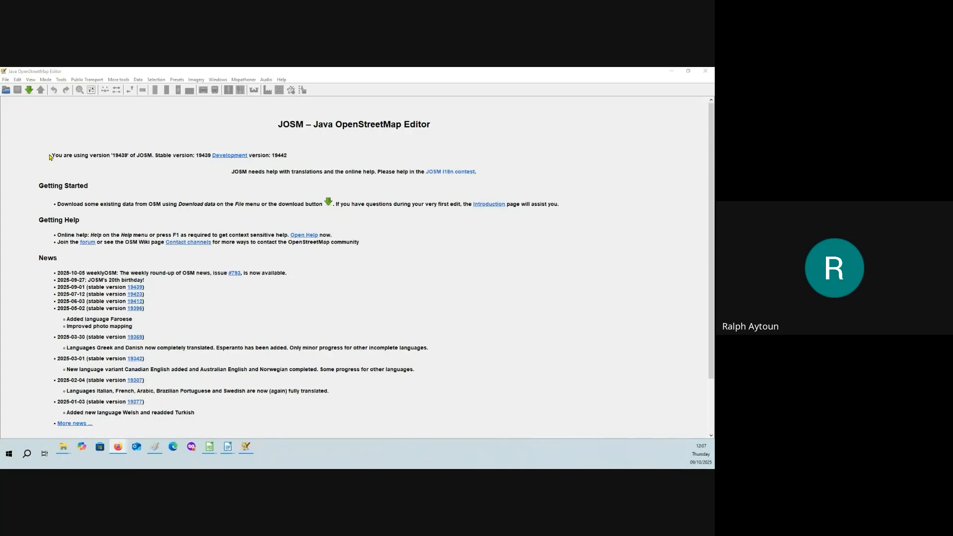
Highlight the line on the start page that states the installed, stable and development JOSM versions.
{"action": "left_click_drag", "start_coordinate": [52, 155], "coordinate": [290, 159]}
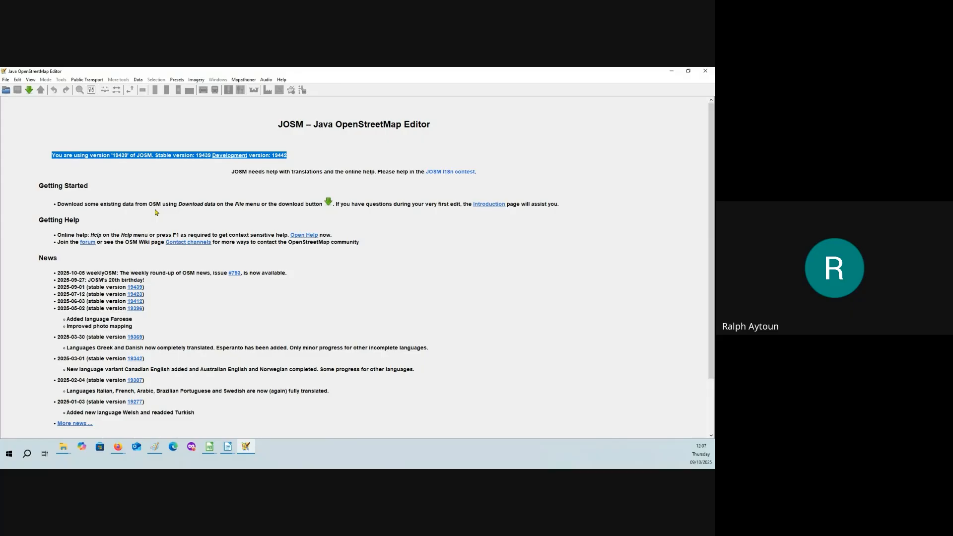
{"action": "left_click", "coordinate": [151, 185]}
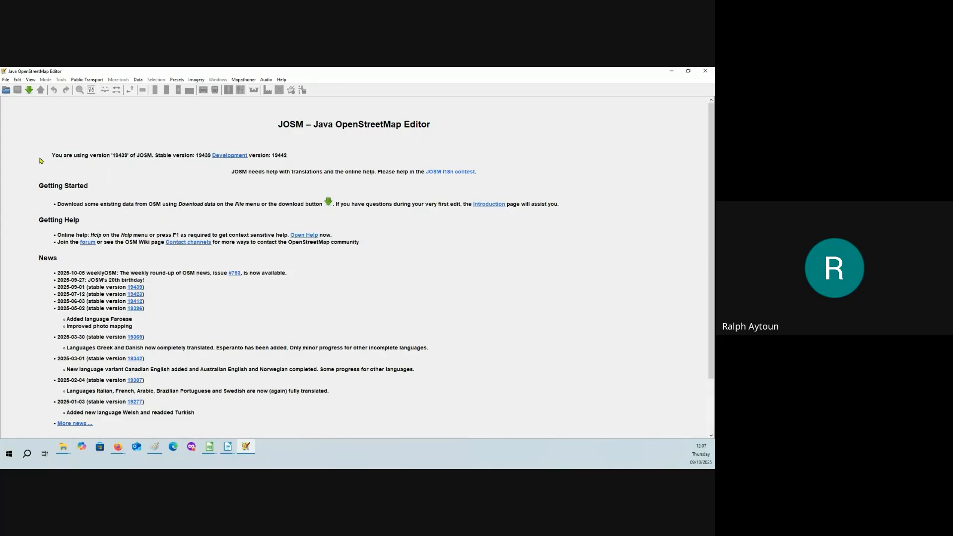
{"action": "left_click_drag", "start_coordinate": [49, 158], "coordinate": [288, 158]}
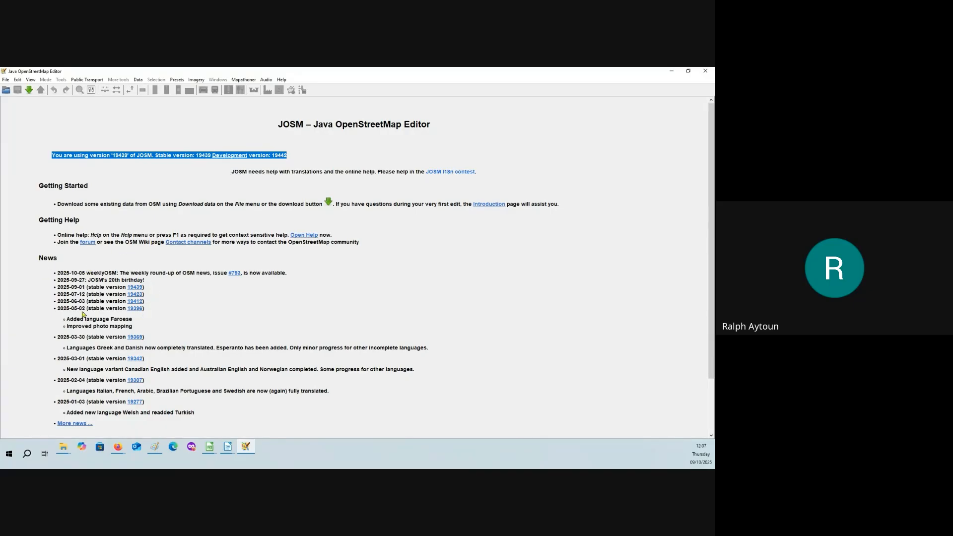
{"action": "left_click", "coordinate": [190, 298]}
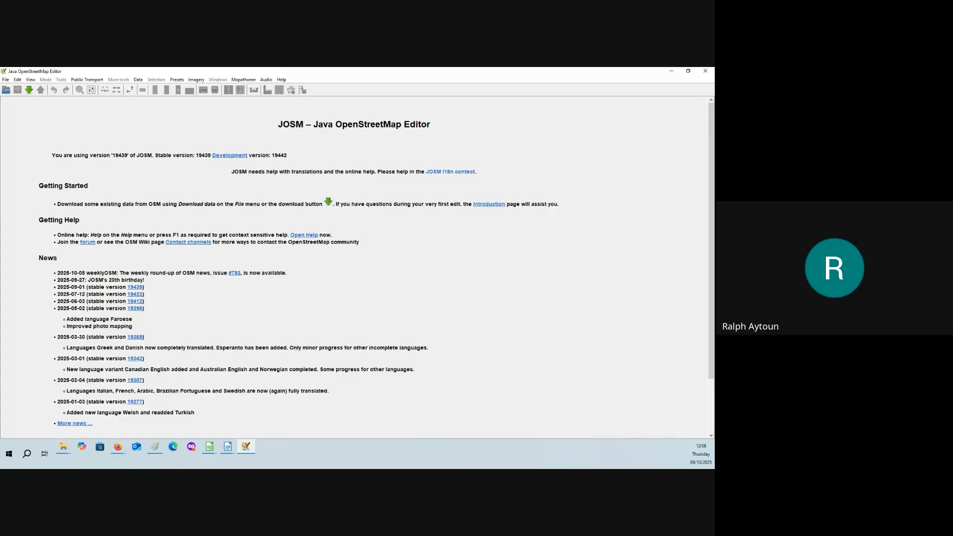
Open the recently used data file MarcHokkaido.osm from the JOSM training folder.
{"action": "left_click", "coordinate": [5, 80]}
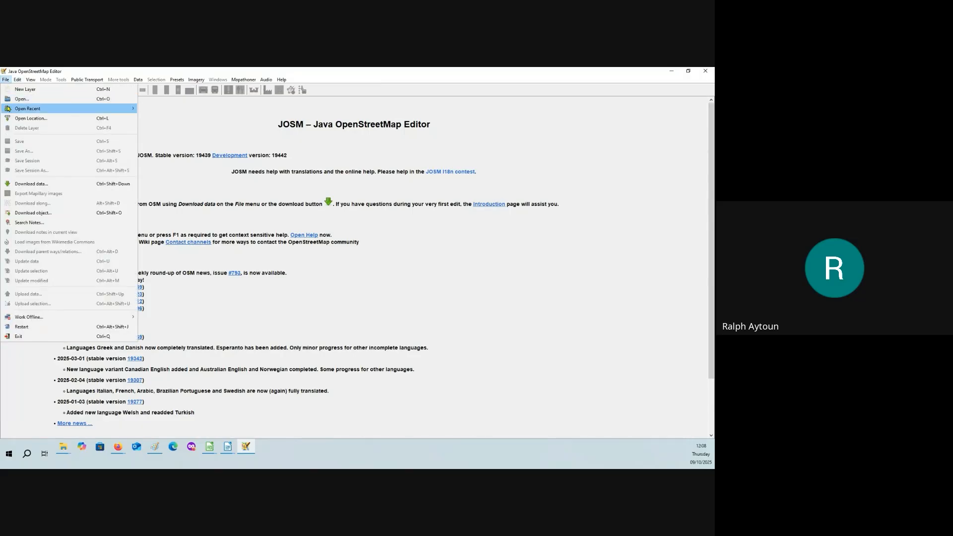
{"action": "mouse_move", "coordinate": [23, 109]}
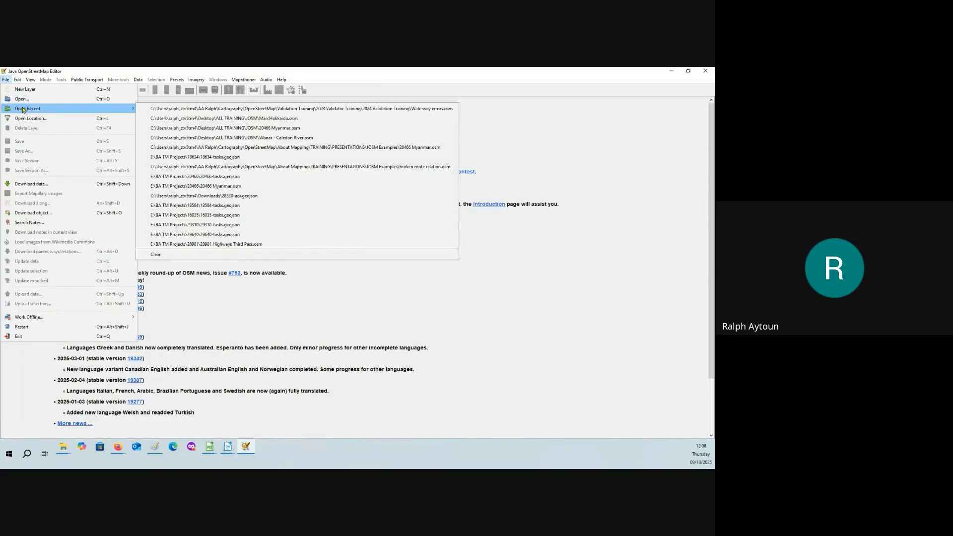
{"action": "left_click", "coordinate": [246, 119]}
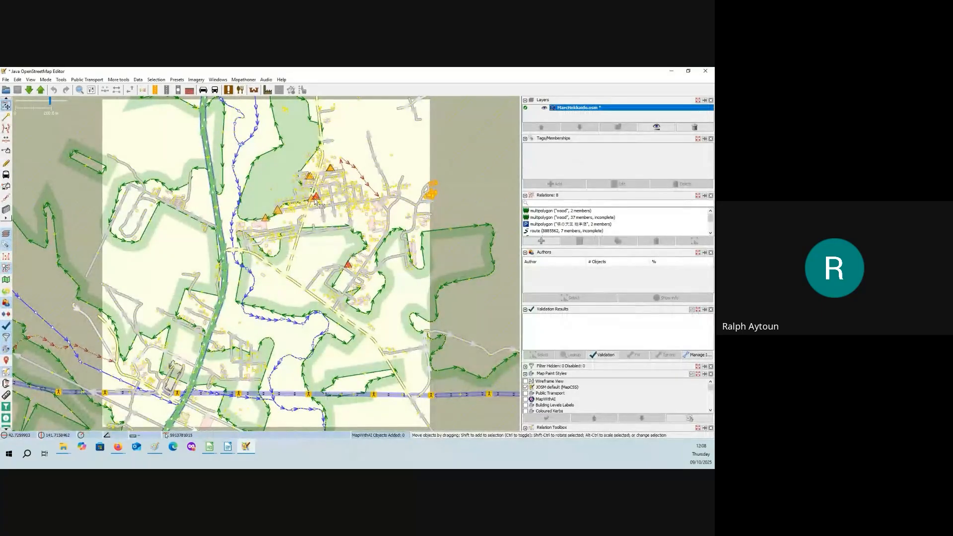
Add Bing aerial imagery as a background layer beneath the MarcHokkaido.osm data.
{"action": "left_click", "coordinate": [253, 184]}
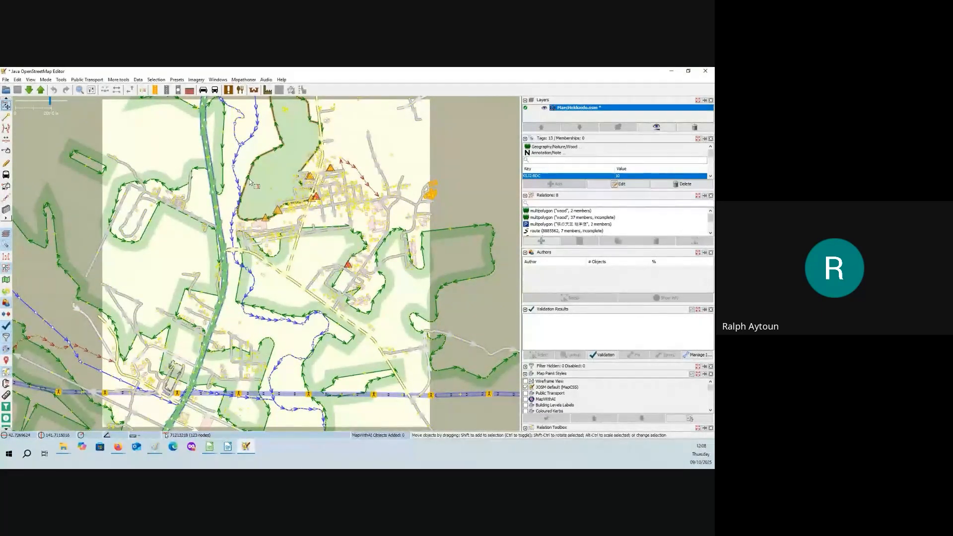
{"action": "left_click", "coordinate": [196, 81]}
{"action": "left_click", "coordinate": [189, 151]}
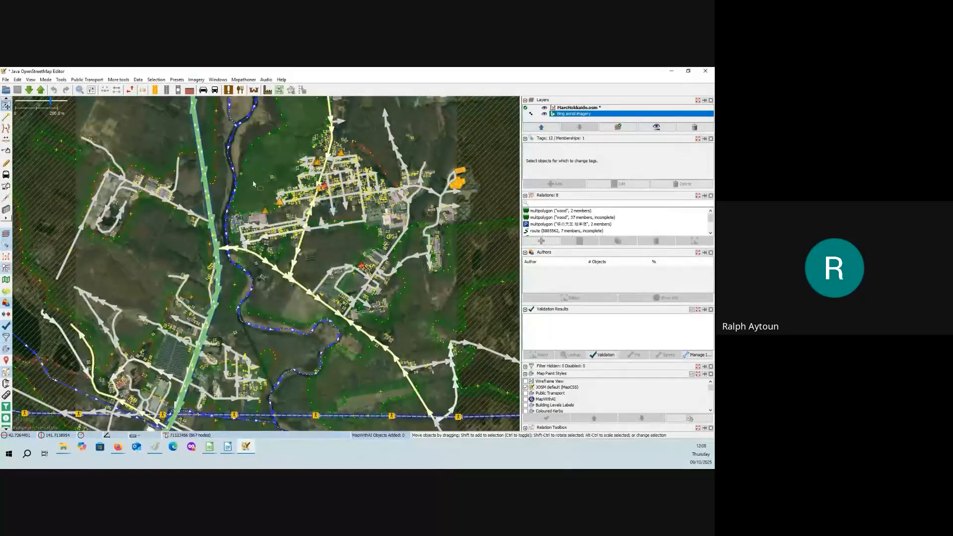
Turn off the Missing Maps / Youth Mappers Validators Checks map paint style.
{"action": "scroll", "coordinate": [260, 185], "scroll_direction": "down", "scroll_amount": 2}
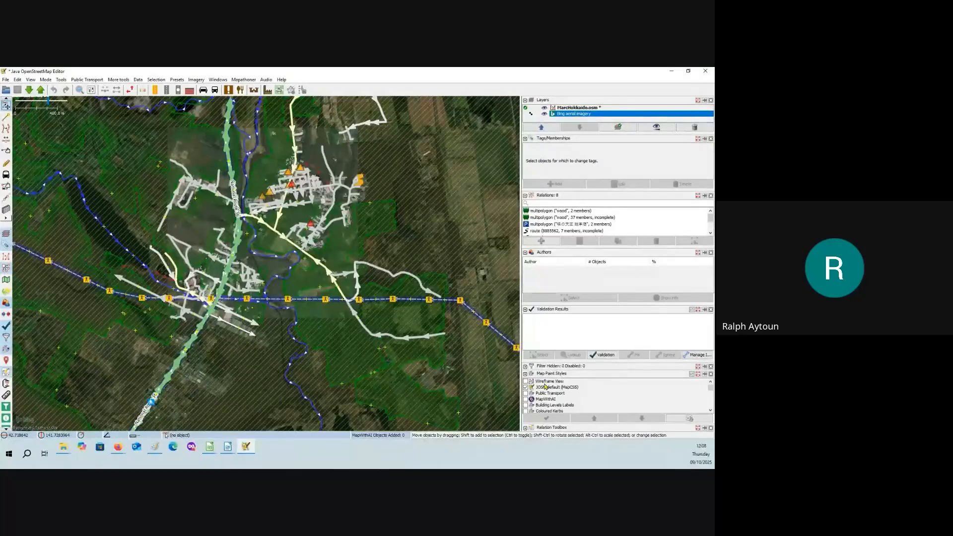
{"action": "scroll", "coordinate": [545, 387], "scroll_direction": "down", "scroll_amount": 5}
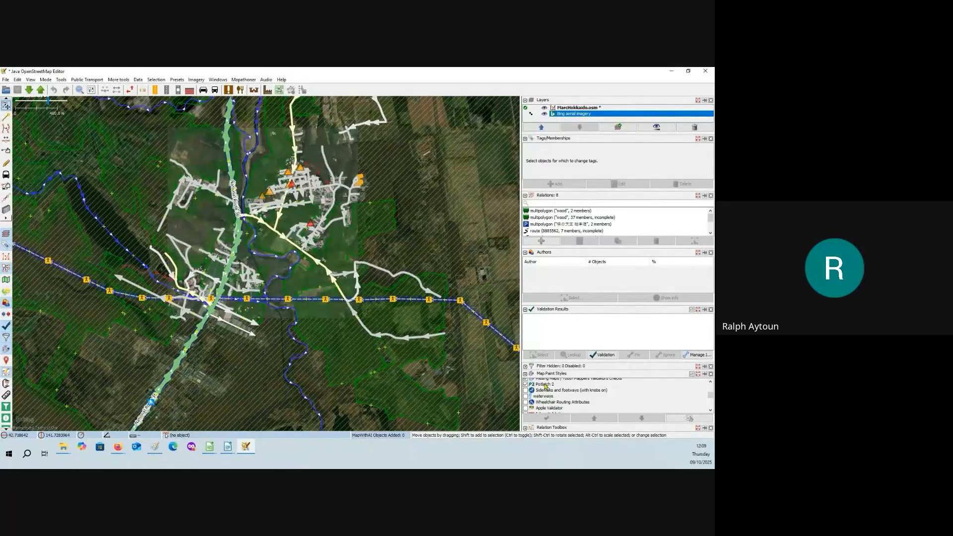
{"action": "scroll", "coordinate": [545, 387], "scroll_direction": "up", "scroll_amount": 1}
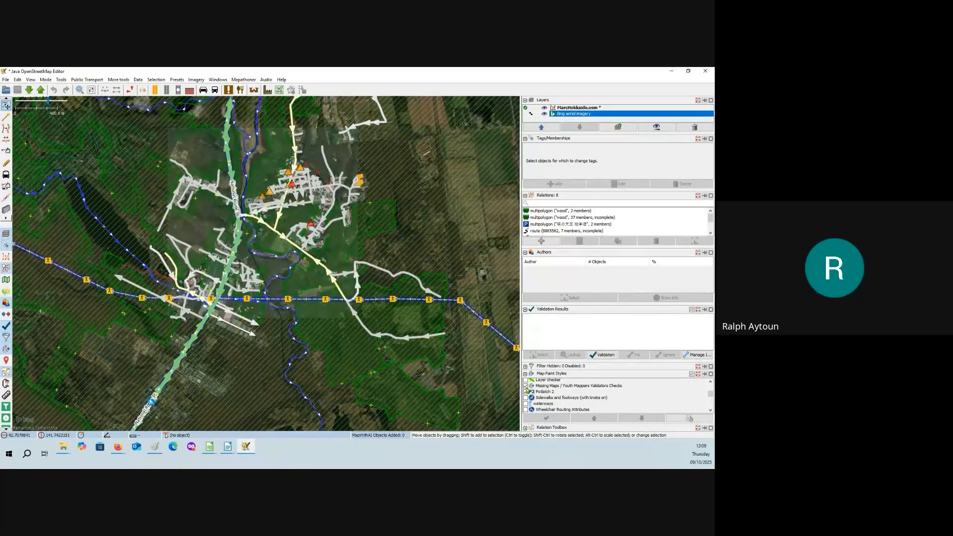
{"action": "left_click", "coordinate": [526, 386]}
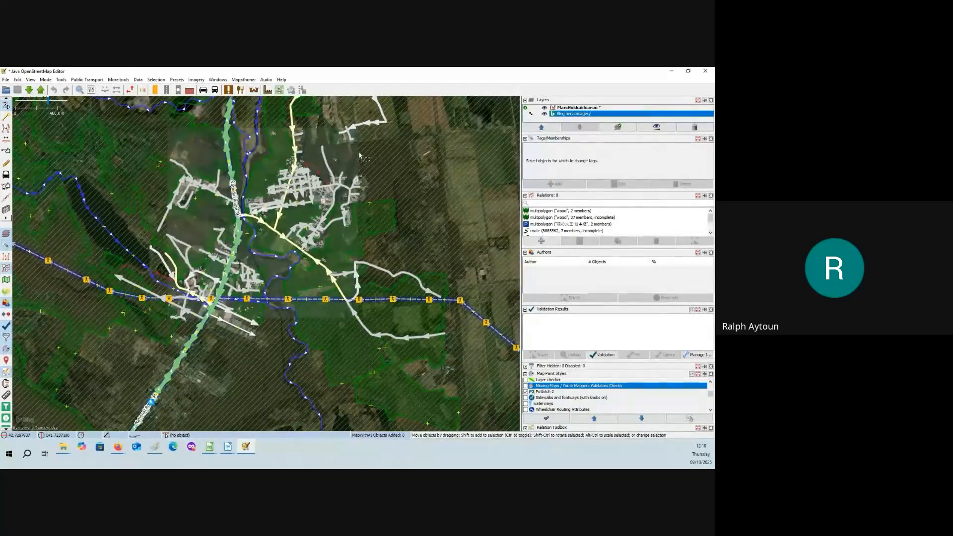
Select individual features around the village, including the woodland areas and a building, to view their tags.
{"action": "left_click", "coordinate": [243, 136]}
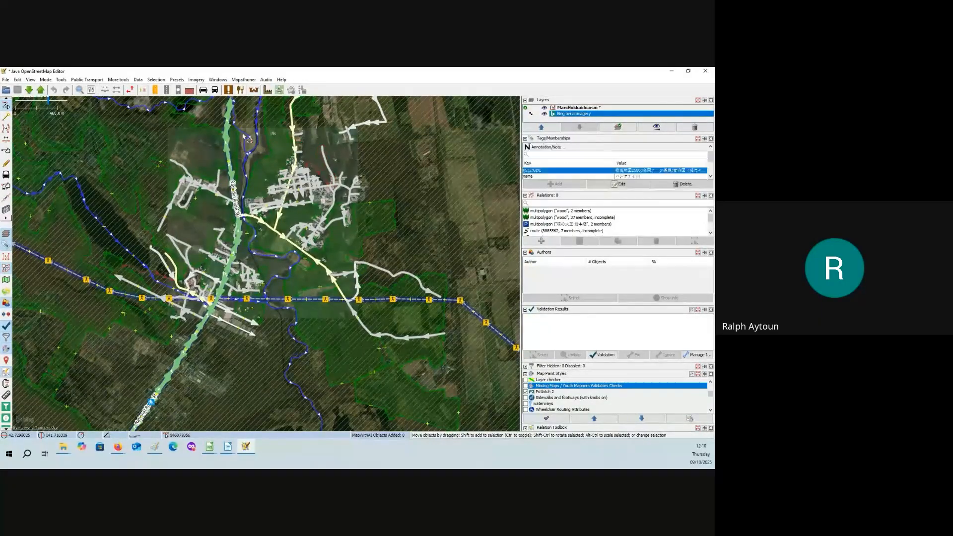
{"action": "left_click", "coordinate": [273, 155]}
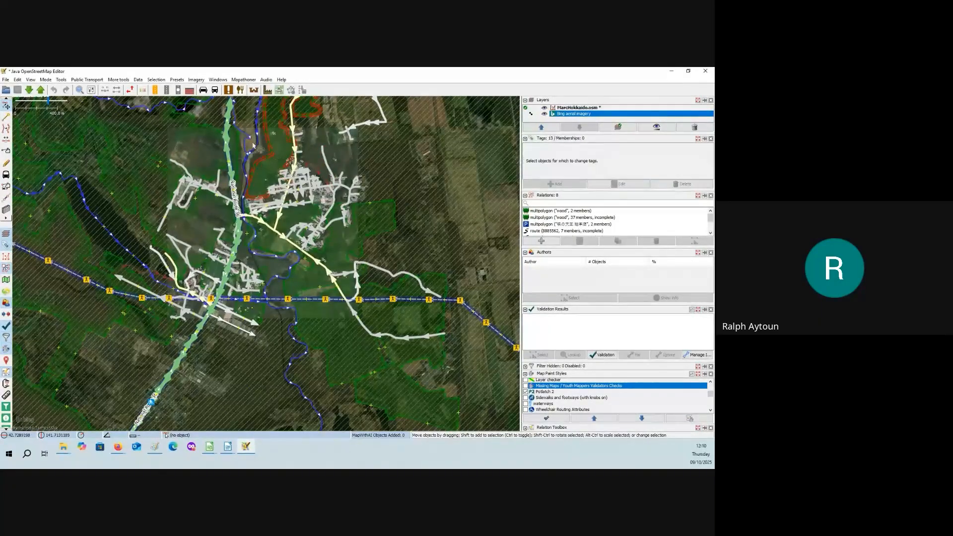
{"action": "left_click", "coordinate": [167, 124]}
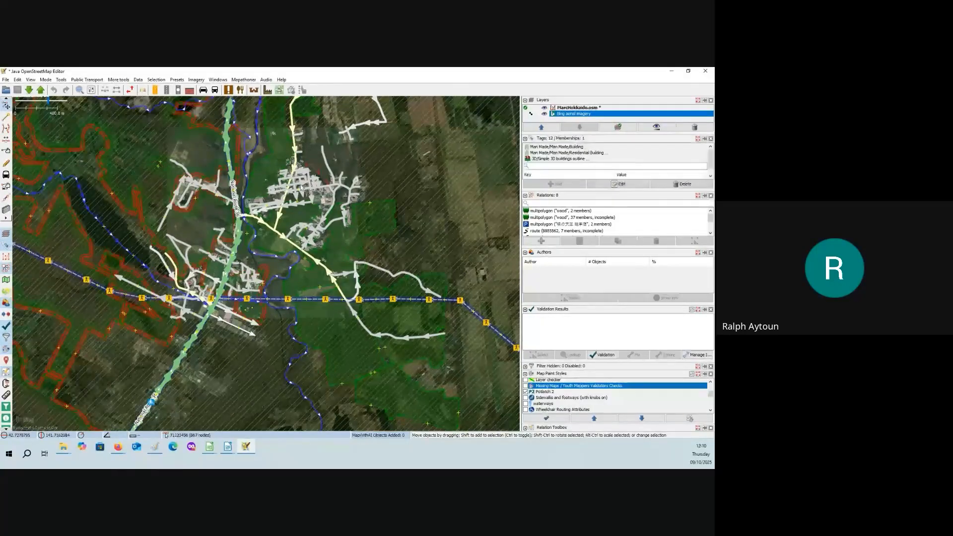
{"action": "left_click", "coordinate": [199, 159]}
{"action": "left_click", "coordinate": [222, 236]}
{"action": "left_click", "coordinate": [268, 162]}
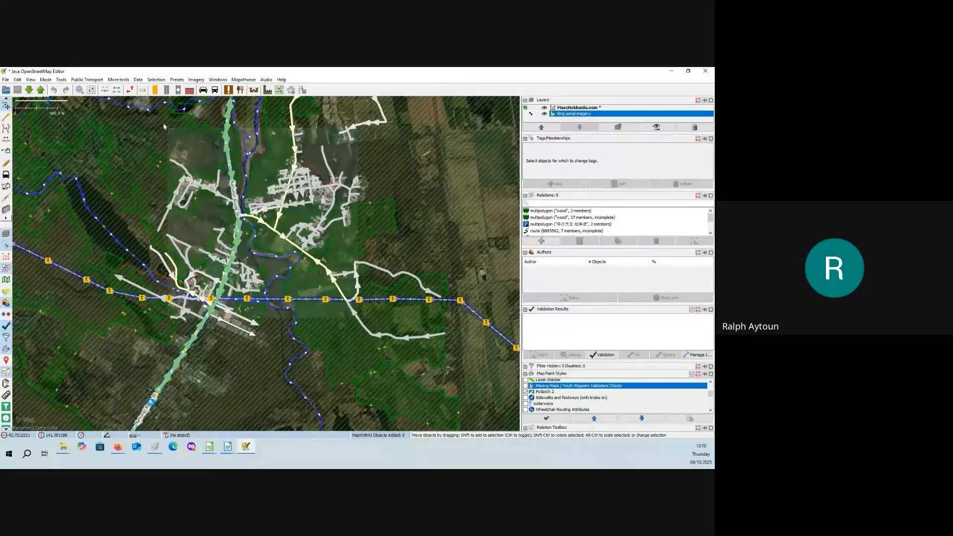
Select all objects inside a rectangle covering the downloaded village area.
{"action": "left_click_drag", "start_coordinate": [164, 125], "coordinate": [362, 314]}
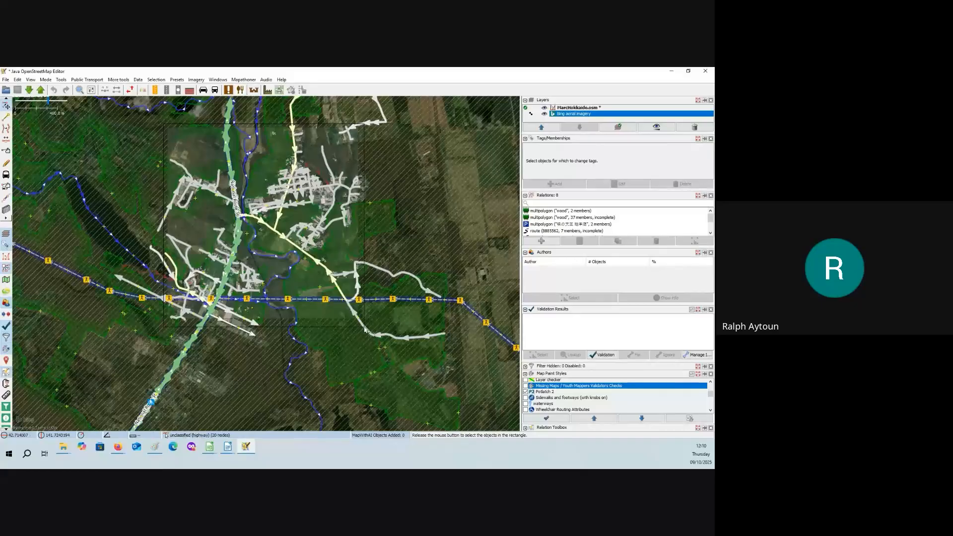
{"action": "left_click_drag", "start_coordinate": [367, 330], "coordinate": [363, 323]}
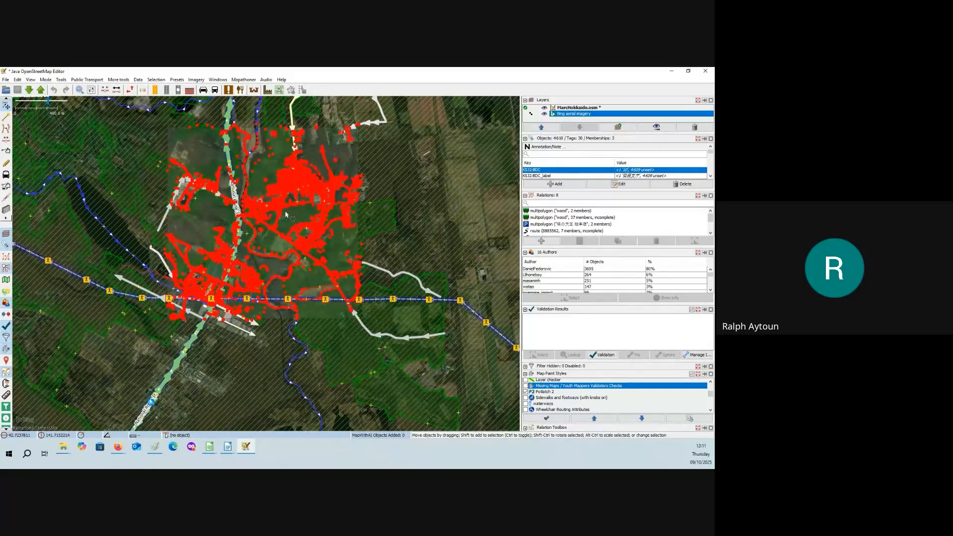
Examine the village's residential streets up close, comparing the selected building outlines with the aerial imagery to look for unmapped houses.
{"action": "scroll", "coordinate": [286, 215], "scroll_direction": "up", "scroll_amount": 6}
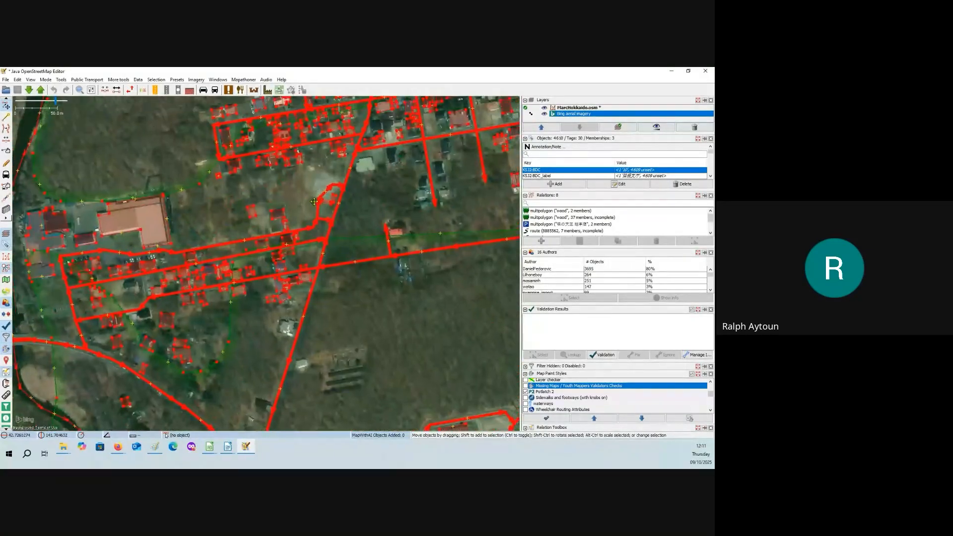
{"action": "scroll", "coordinate": [319, 187], "scroll_direction": "up", "scroll_amount": 4}
{"action": "scroll", "coordinate": [319, 161], "scroll_direction": "up", "scroll_amount": 2}
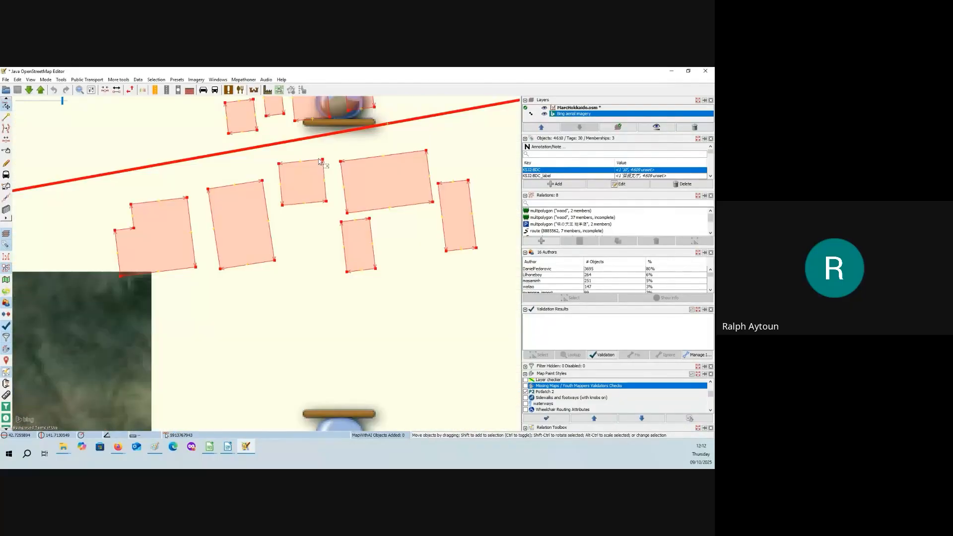
{"action": "left_click_drag", "start_coordinate": [334, 168], "coordinate": [362, 201]}
{"action": "scroll", "coordinate": [362, 201], "scroll_direction": "down", "scroll_amount": 2}
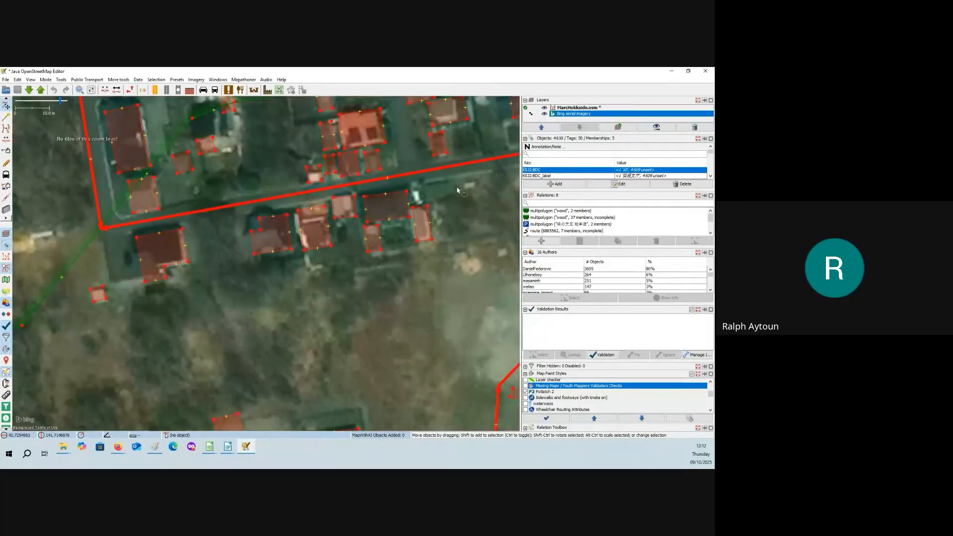
{"action": "left_click_drag", "start_coordinate": [484, 134], "coordinate": [323, 250]}
{"action": "left_click_drag", "start_coordinate": [430, 240], "coordinate": [328, 206]}
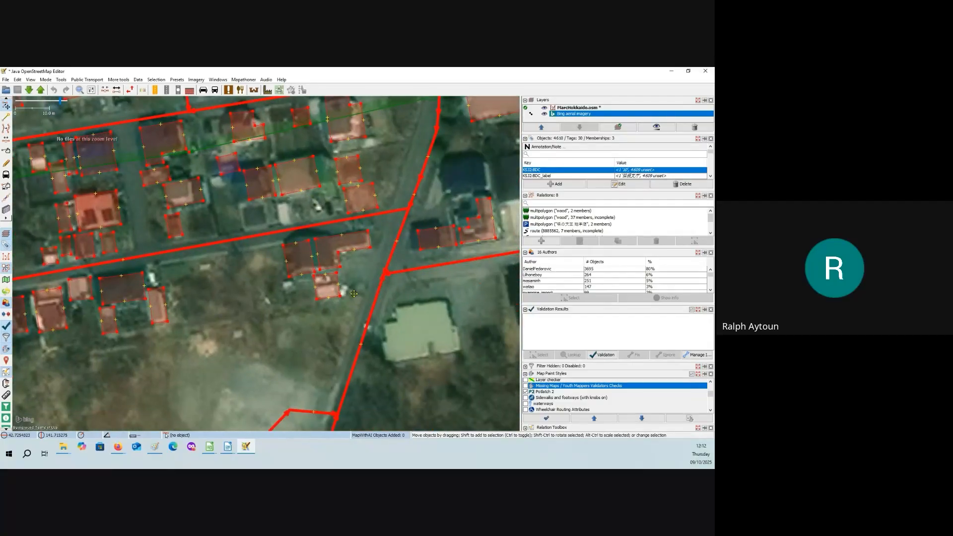
{"action": "left_click_drag", "start_coordinate": [354, 293], "coordinate": [317, 212]}
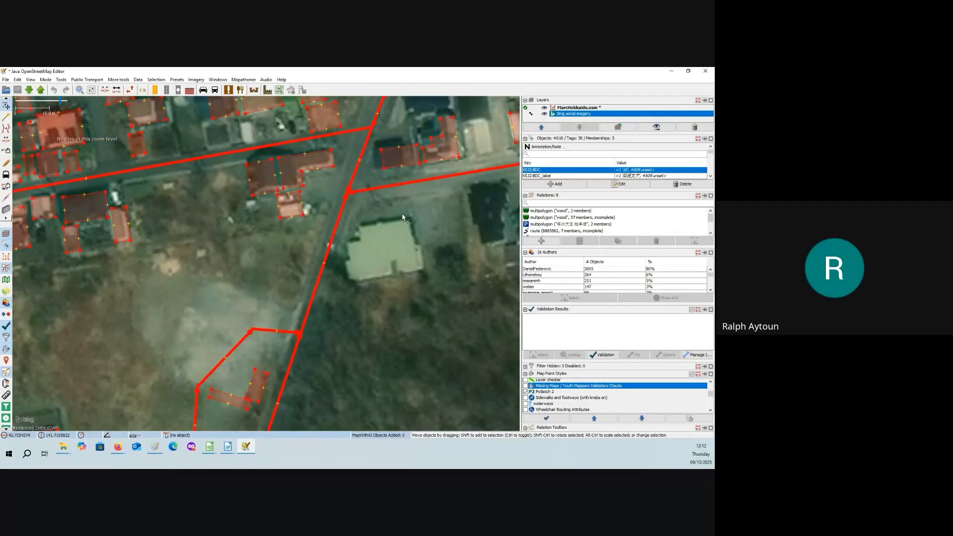
{"action": "left_click_drag", "start_coordinate": [396, 238], "coordinate": [292, 236]}
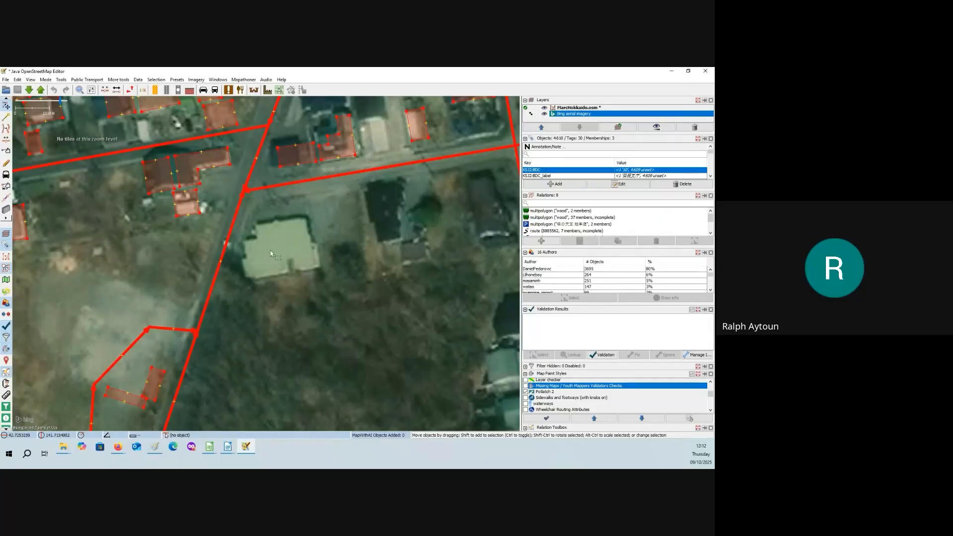
{"action": "left_click_drag", "start_coordinate": [393, 212], "coordinate": [317, 225]}
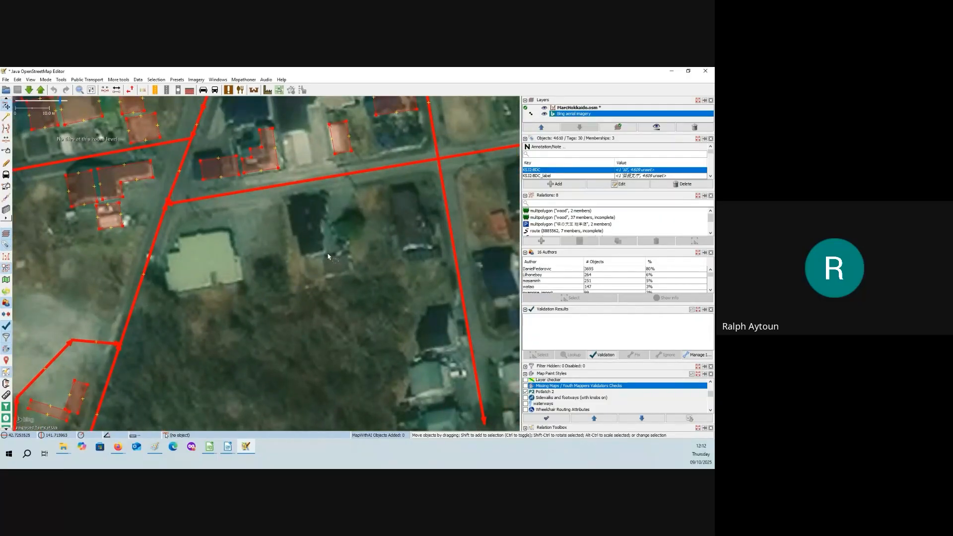
{"action": "left_click_drag", "start_coordinate": [410, 251], "coordinate": [283, 241]}
{"action": "left_click_drag", "start_coordinate": [396, 297], "coordinate": [382, 215]}
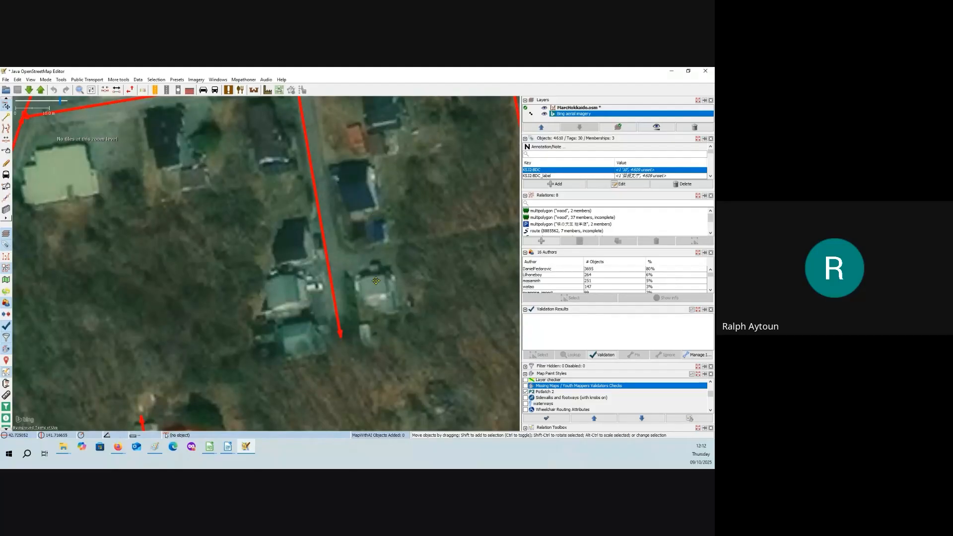
{"action": "left_click_drag", "start_coordinate": [376, 281], "coordinate": [386, 237]}
{"action": "left_click_drag", "start_coordinate": [414, 153], "coordinate": [349, 237]}
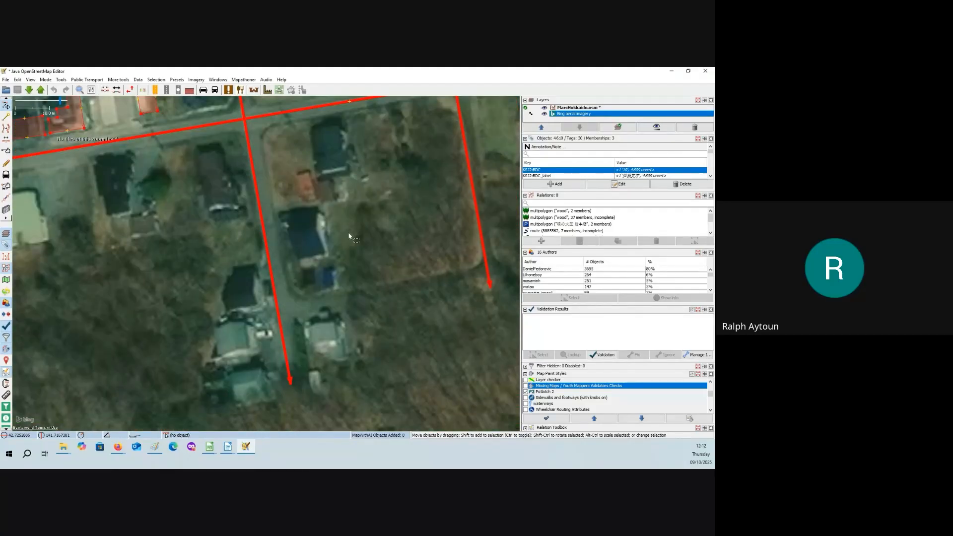
{"action": "left_click_drag", "start_coordinate": [338, 136], "coordinate": [371, 249]}
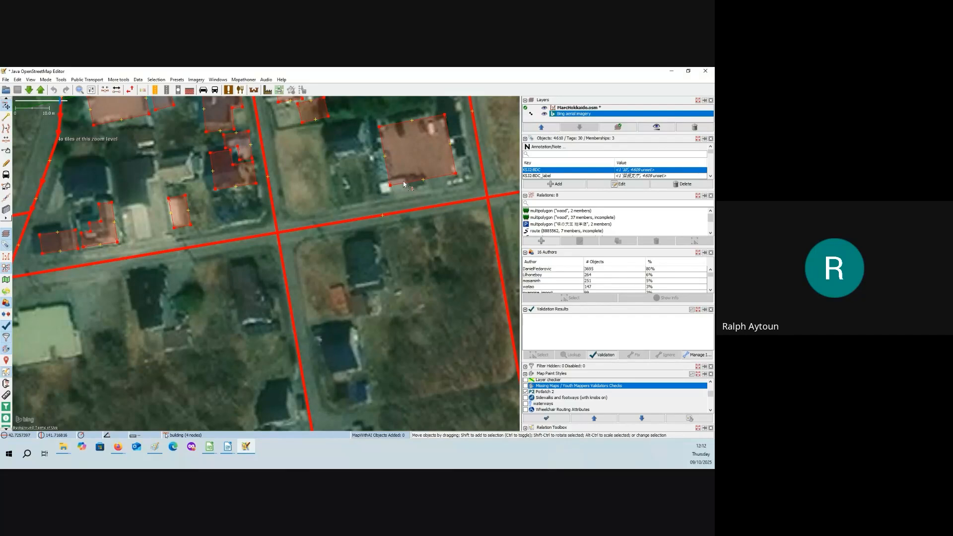
{"action": "left_click_drag", "start_coordinate": [319, 158], "coordinate": [360, 215]}
{"action": "left_click_drag", "start_coordinate": [157, 235], "coordinate": [300, 146]}
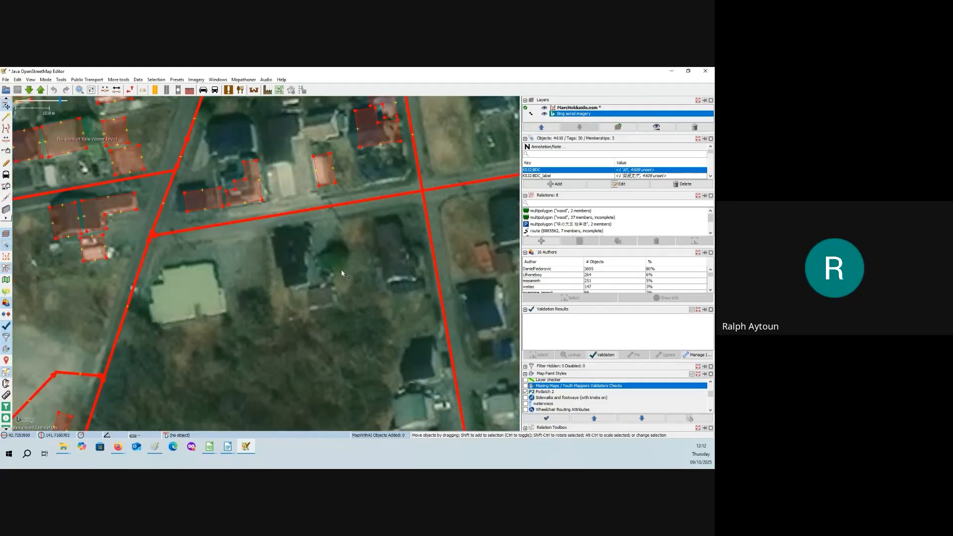
{"action": "left_click_drag", "start_coordinate": [311, 396], "coordinate": [311, 222]}
Examine the wooded area and roadsides south of the village up close, comparing the selected outlines with the aerial imagery for unmapped buildings.
{"action": "scroll", "coordinate": [310, 222], "scroll_direction": "down", "scroll_amount": 3}
{"action": "scroll", "coordinate": [310, 203], "scroll_direction": "down", "scroll_amount": 2}
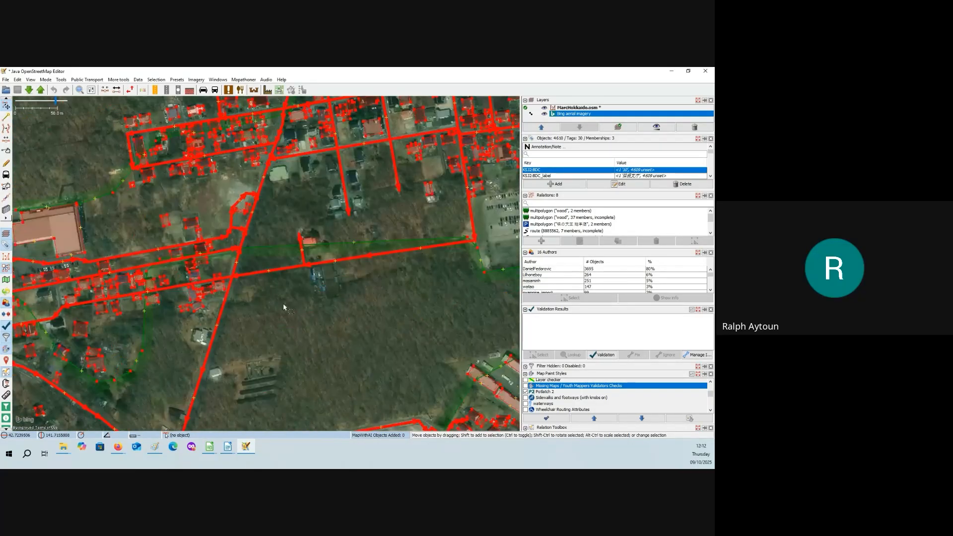
{"action": "left_click_drag", "start_coordinate": [284, 306], "coordinate": [379, 222]}
{"action": "scroll", "coordinate": [277, 270], "scroll_direction": "up", "scroll_amount": 3}
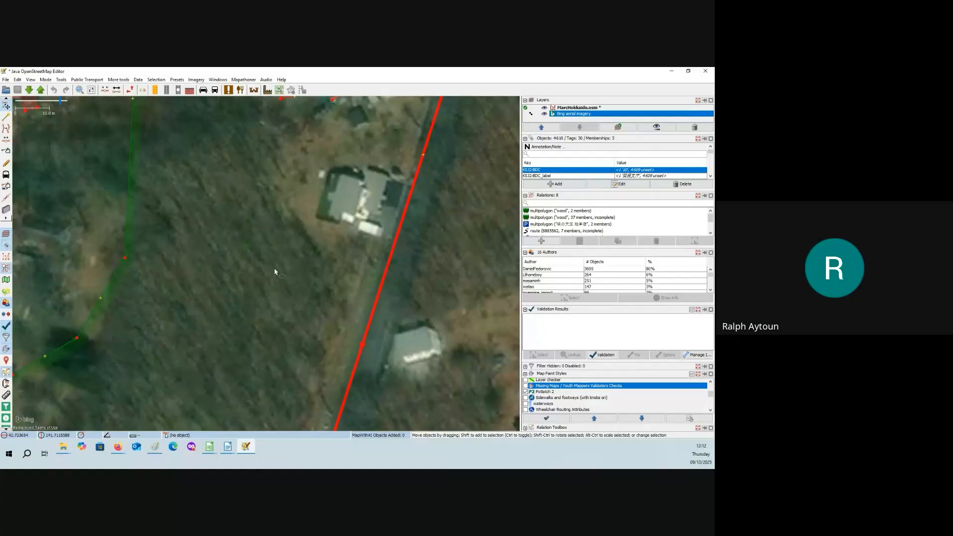
{"action": "left_click_drag", "start_coordinate": [403, 376], "coordinate": [333, 284]}
{"action": "left_click_drag", "start_coordinate": [358, 325], "coordinate": [322, 267]}
{"action": "scroll", "coordinate": [321, 266], "scroll_direction": "down", "scroll_amount": 2}
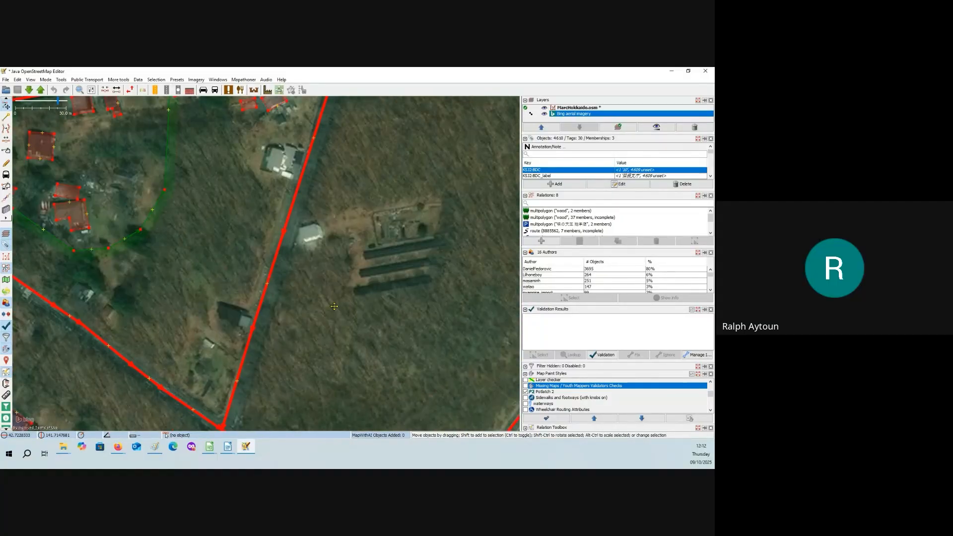
{"action": "left_click_drag", "start_coordinate": [271, 349], "coordinate": [372, 279]}
{"action": "scroll", "coordinate": [258, 258], "scroll_direction": "up", "scroll_amount": 3}
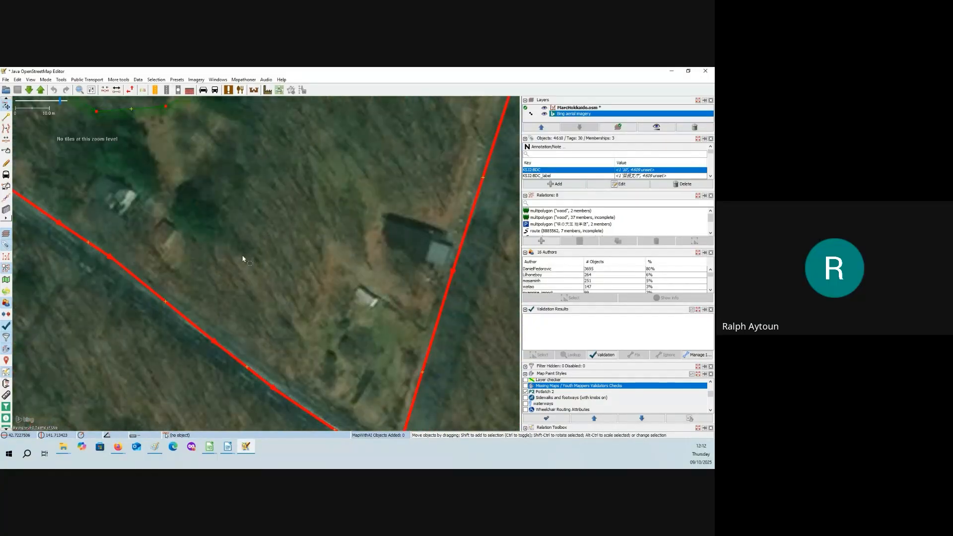
{"action": "left_click_drag", "start_coordinate": [248, 258], "coordinate": [286, 246]}
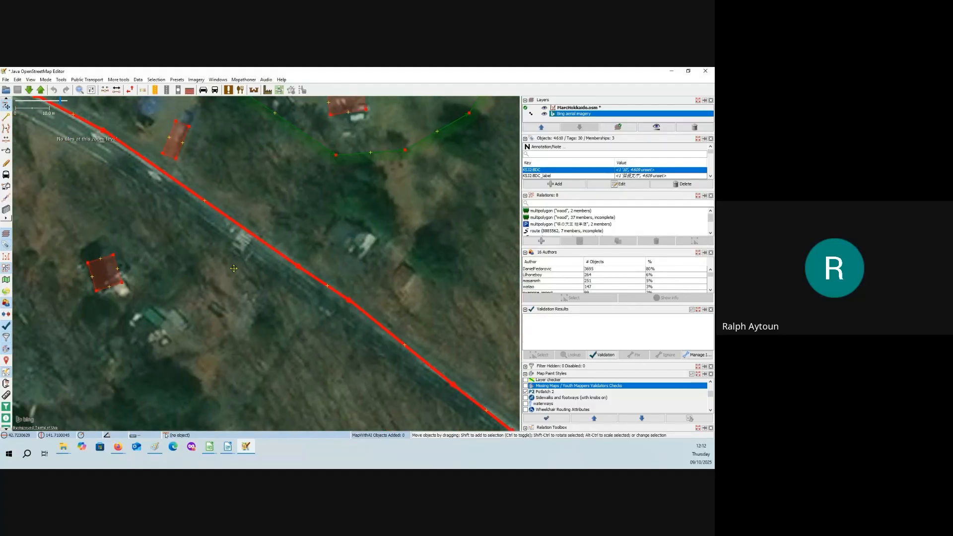
{"action": "left_click_drag", "start_coordinate": [462, 209], "coordinate": [161, 243]}
{"action": "left_click_drag", "start_coordinate": [515, 270], "coordinate": [283, 256]}
{"action": "scroll", "coordinate": [293, 265], "scroll_direction": "down", "scroll_amount": 2}
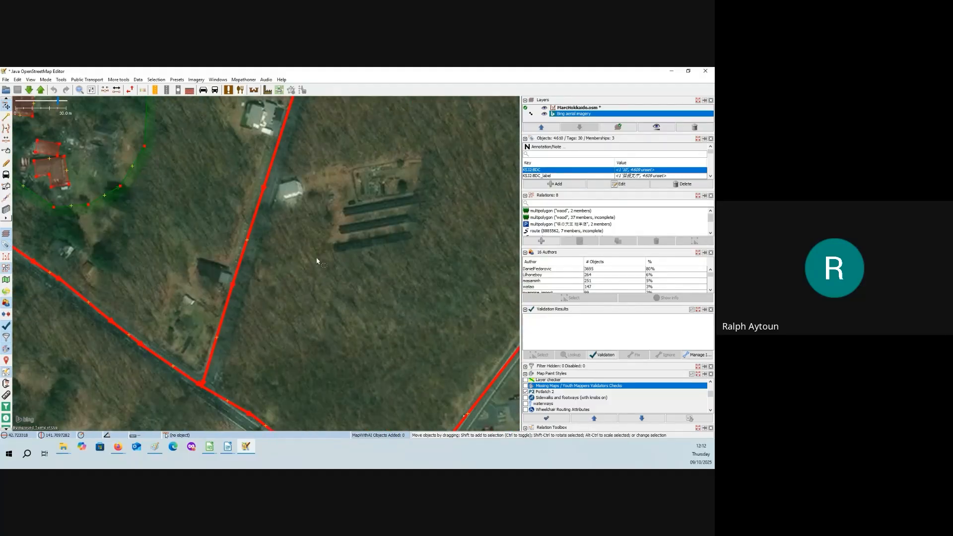
{"action": "left_click_drag", "start_coordinate": [448, 143], "coordinate": [335, 262]}
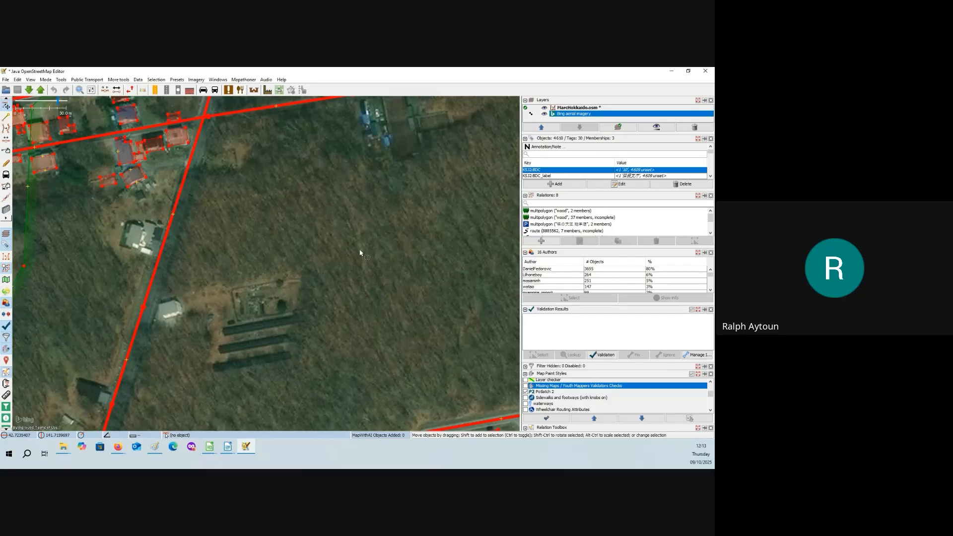
Examine the school grounds, the river bend and the settlement beside the trunk road for buildings and greenhouses missing from the map.
{"action": "scroll", "coordinate": [356, 251], "scroll_direction": "down", "scroll_amount": 2}
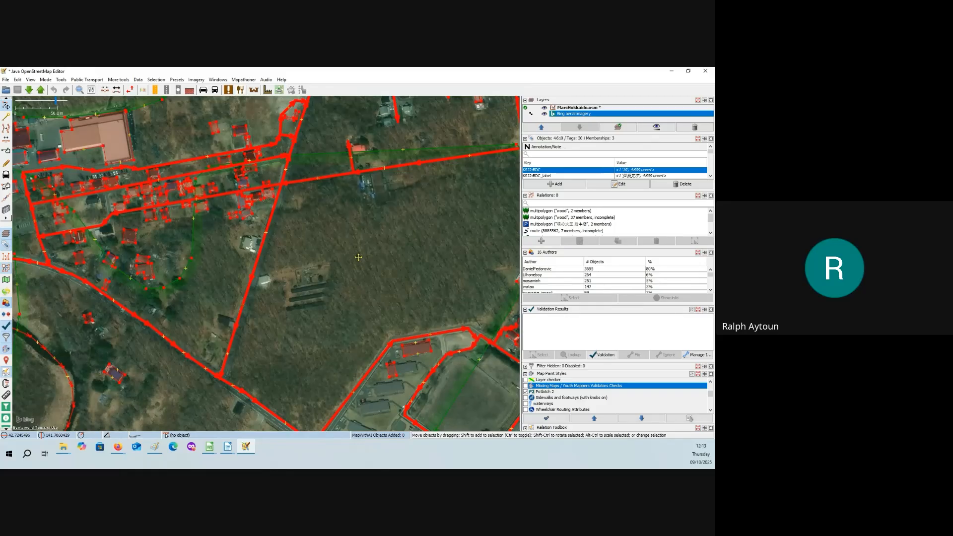
{"action": "left_click_drag", "start_coordinate": [359, 258], "coordinate": [346, 307]}
{"action": "left_click_drag", "start_coordinate": [428, 190], "coordinate": [323, 253]}
{"action": "left_click_drag", "start_coordinate": [432, 356], "coordinate": [298, 216]}
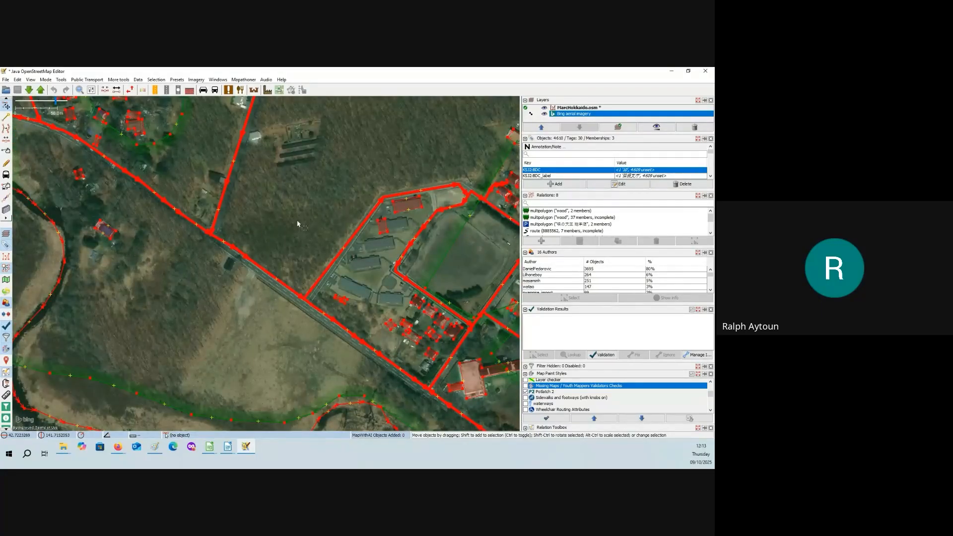
{"action": "left_click_drag", "start_coordinate": [61, 233], "coordinate": [263, 258]}
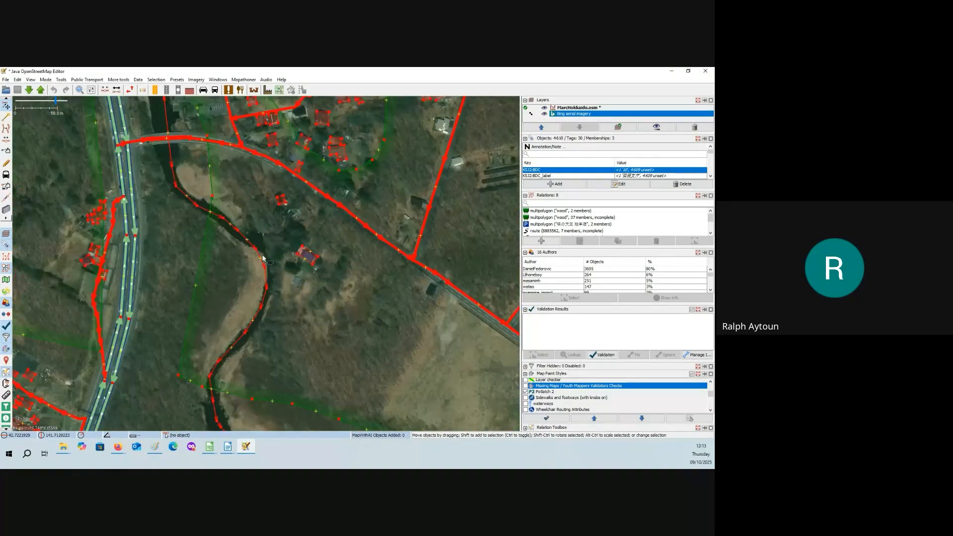
{"action": "left_click_drag", "start_coordinate": [134, 352], "coordinate": [331, 181]}
{"action": "left_click_drag", "start_coordinate": [233, 313], "coordinate": [280, 218]}
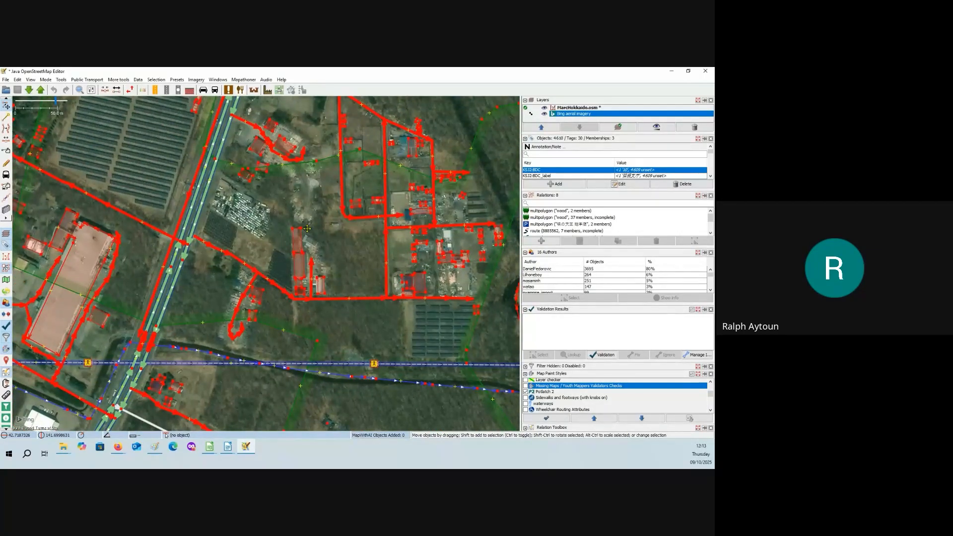
{"action": "scroll", "coordinate": [307, 228], "scroll_direction": "up", "scroll_amount": 1}
{"action": "scroll", "coordinate": [298, 238], "scroll_direction": "up", "scroll_amount": 3}
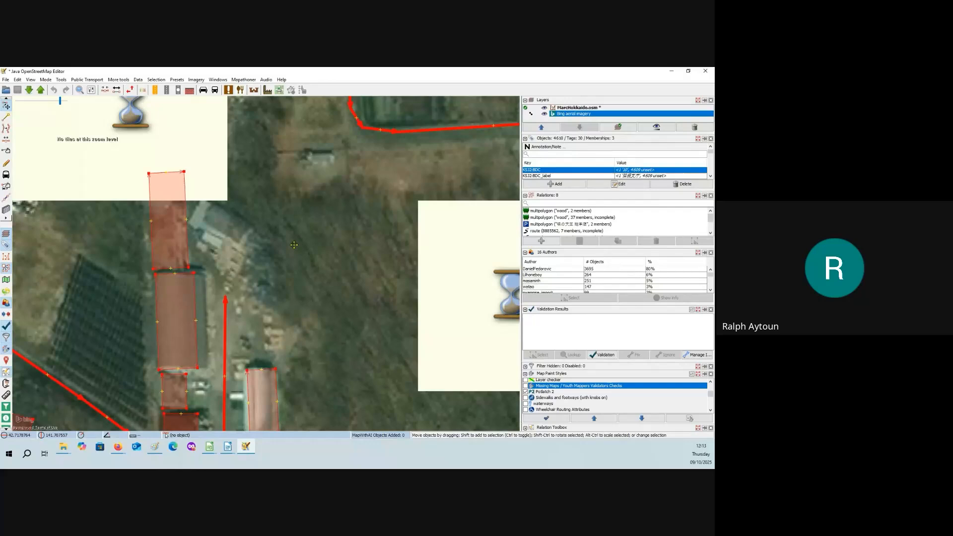
{"action": "left_click_drag", "start_coordinate": [294, 244], "coordinate": [342, 257]}
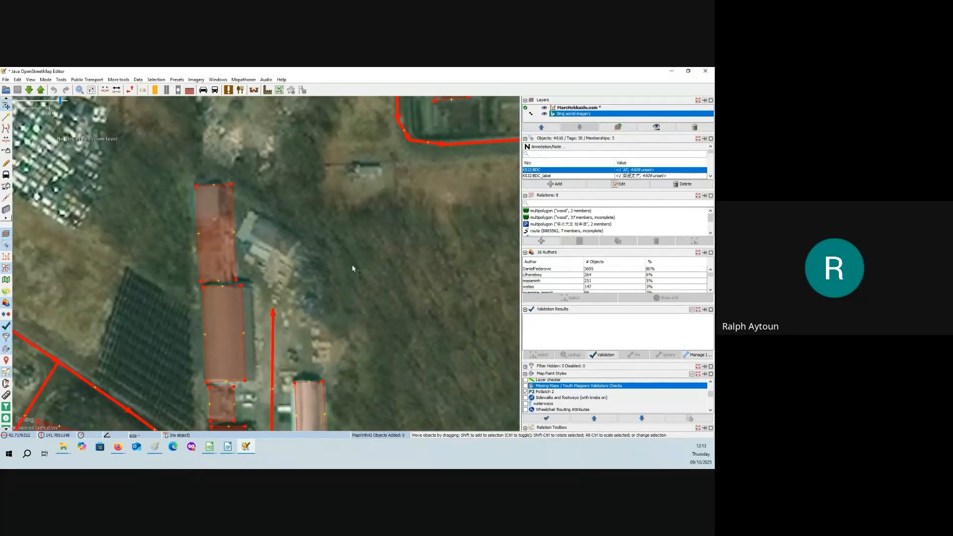
{"action": "scroll", "coordinate": [353, 268], "scroll_direction": "down", "scroll_amount": 4}
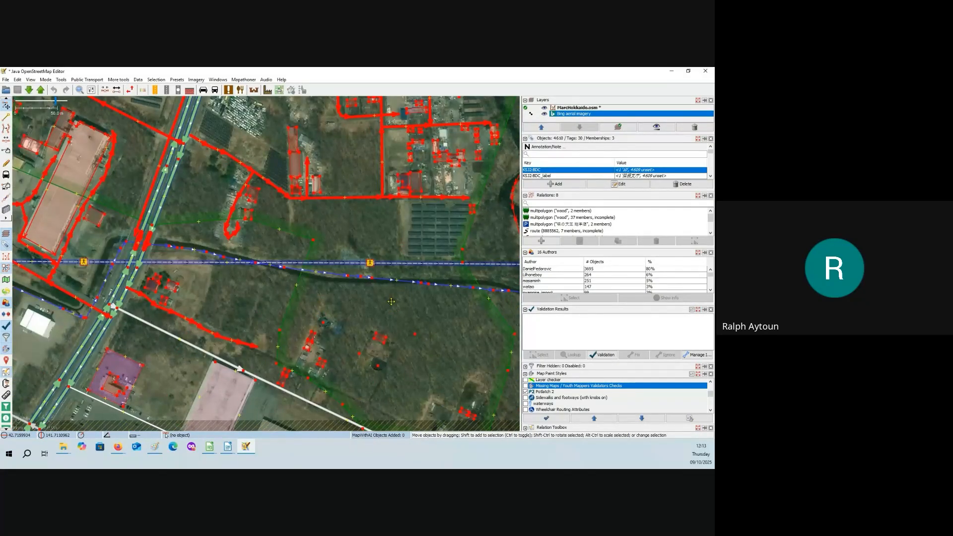
{"action": "left_click_drag", "start_coordinate": [420, 311], "coordinate": [336, 361]}
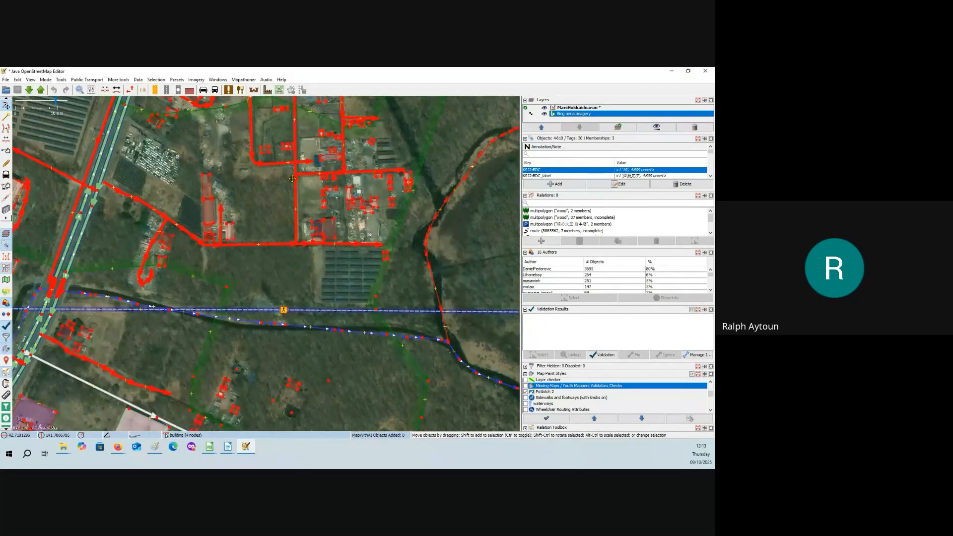
{"action": "left_click_drag", "start_coordinate": [338, 102], "coordinate": [369, 342]}
{"action": "left_click_drag", "start_coordinate": [345, 155], "coordinate": [366, 237]}
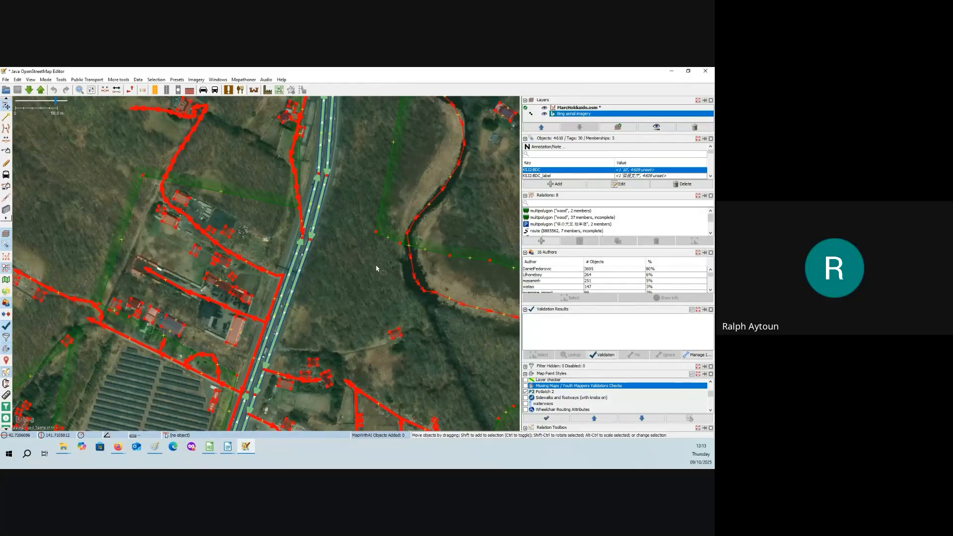
Survey the whole downloaded area, from the quarry and railway to the northern village edge, for imagery features without selected outlines.
{"action": "scroll", "coordinate": [360, 272], "scroll_direction": "down", "scroll_amount": 2}
{"action": "scroll", "coordinate": [298, 209], "scroll_direction": "down", "scroll_amount": 1}
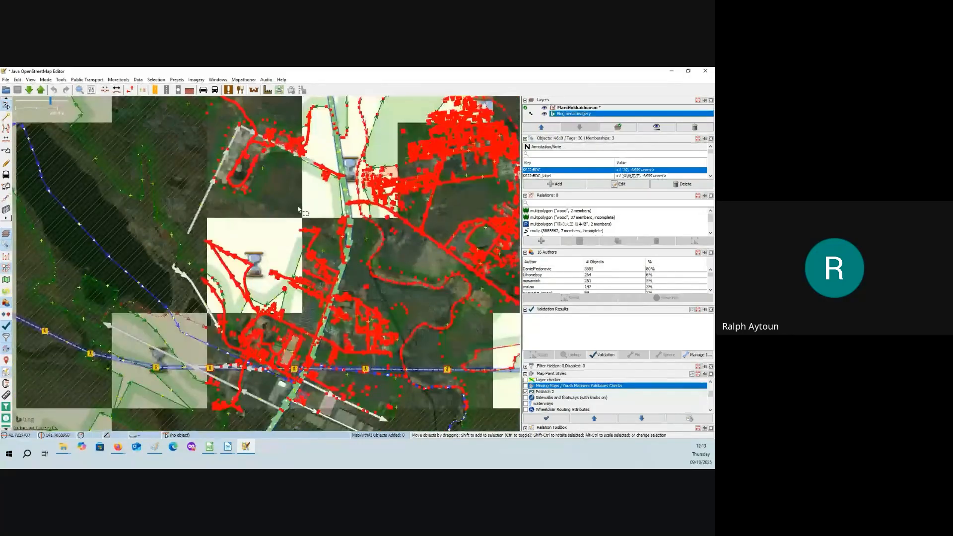
{"action": "scroll", "coordinate": [298, 209], "scroll_direction": "up", "scroll_amount": 3}
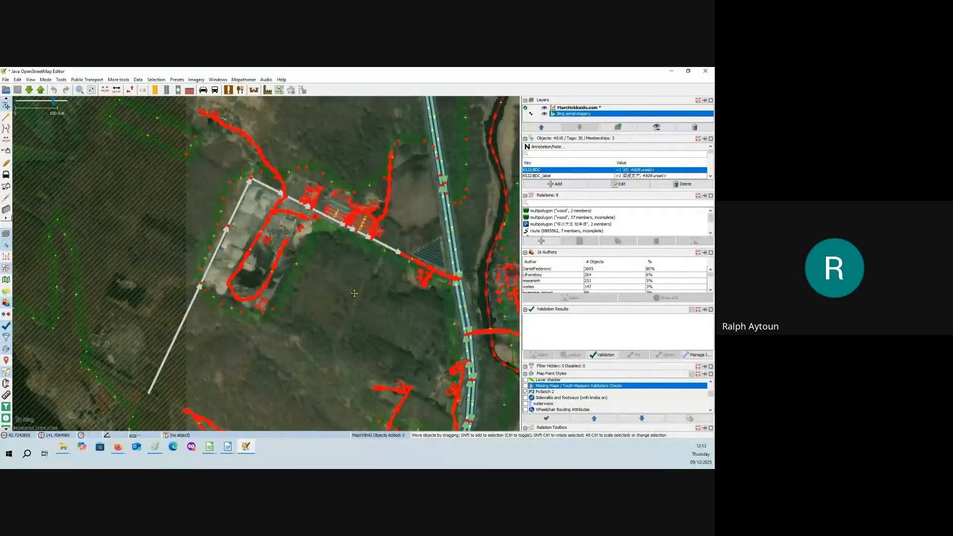
{"action": "left_click_drag", "start_coordinate": [355, 293], "coordinate": [149, 156]}
{"action": "left_click_drag", "start_coordinate": [393, 303], "coordinate": [251, 183]}
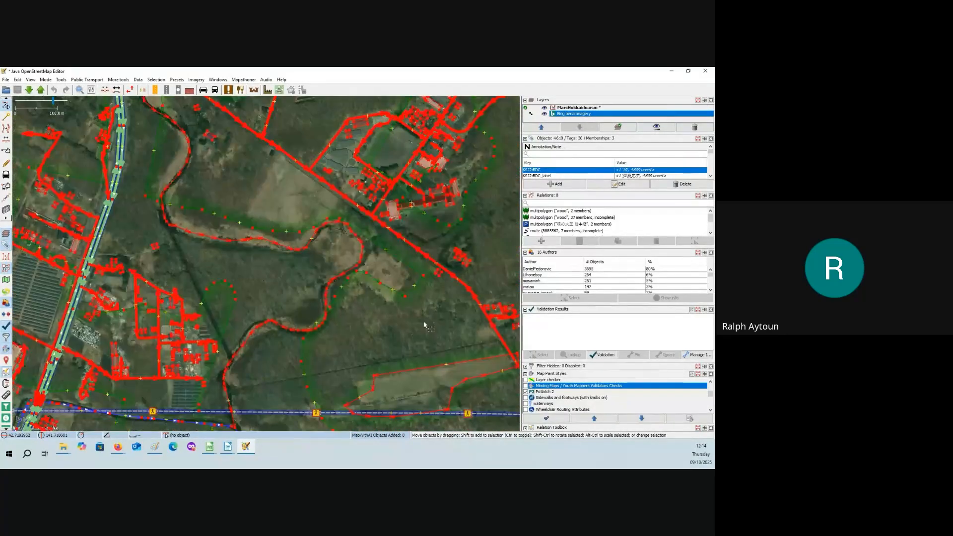
{"action": "left_click_drag", "start_coordinate": [401, 392], "coordinate": [413, 233]}
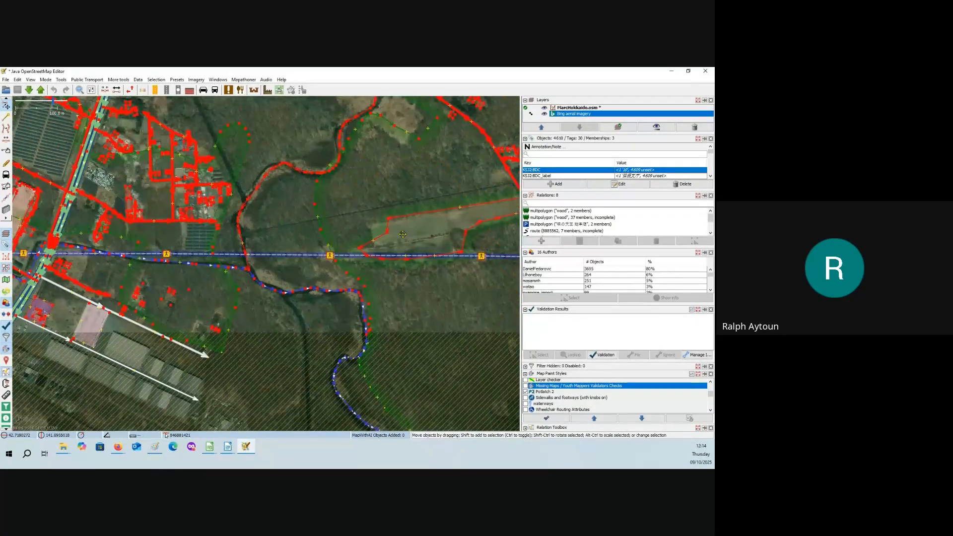
{"action": "left_click_drag", "start_coordinate": [223, 291], "coordinate": [299, 261]}
{"action": "left_click_drag", "start_coordinate": [378, 265], "coordinate": [383, 266]}
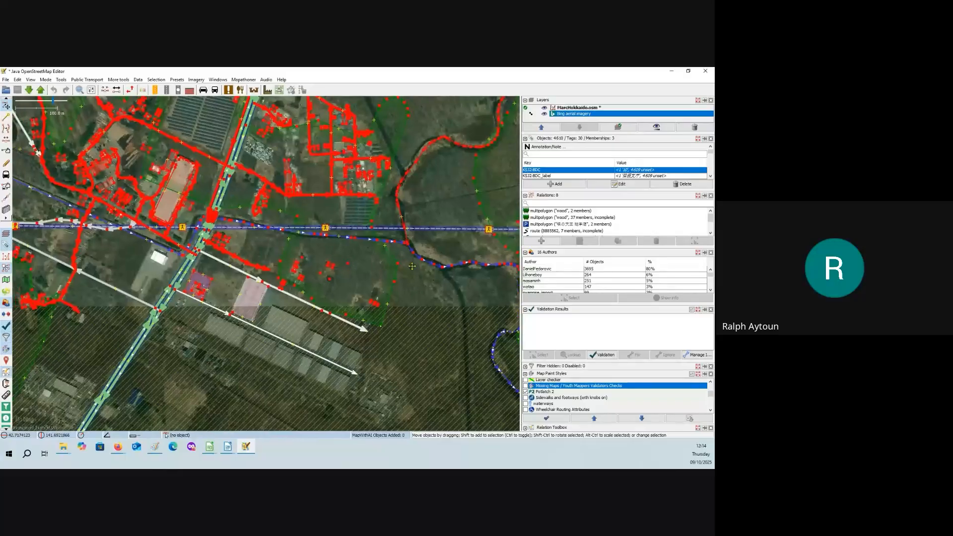
{"action": "left_click_drag", "start_coordinate": [86, 253], "coordinate": [267, 297]}
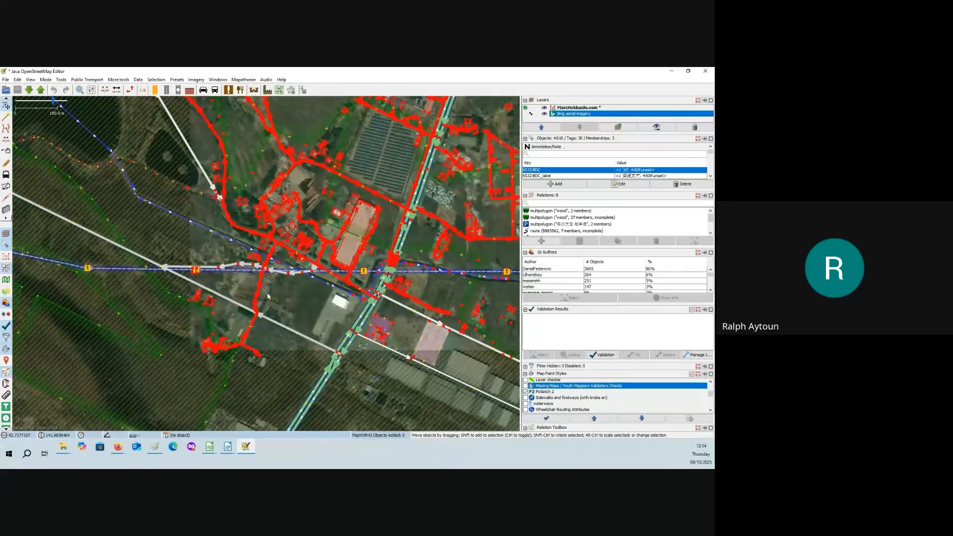
{"action": "left_click_drag", "start_coordinate": [397, 244], "coordinate": [253, 338]}
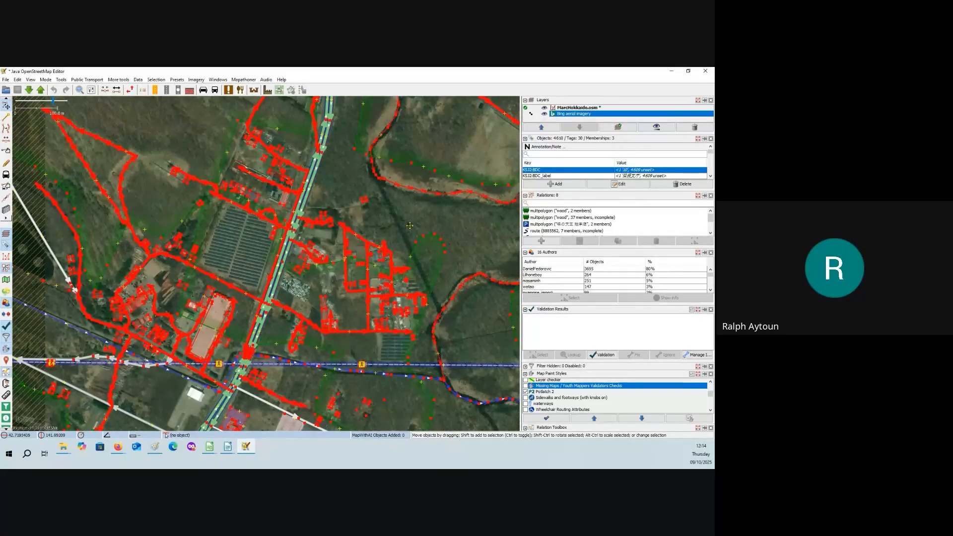
{"action": "mouse_move", "coordinate": [437, 212]}
{"action": "left_mouse_down"}
{"action": "mouse_move", "coordinate": [246, 223]}
{"action": "mouse_move", "coordinate": [414, 208]}
{"action": "mouse_move", "coordinate": [273, 211]}
{"action": "left_mouse_up"}
{"action": "left_click_drag", "start_coordinate": [385, 209], "coordinate": [344, 287]}
{"action": "left_click_drag", "start_coordinate": [330, 204], "coordinate": [370, 343]}
{"action": "left_click_drag", "start_coordinate": [356, 203], "coordinate": [379, 282]}
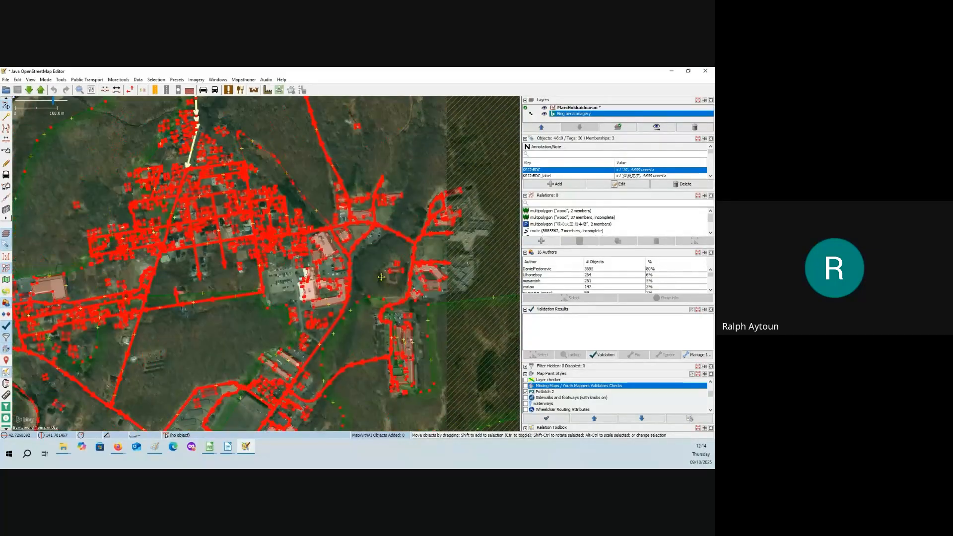
{"action": "left_click_drag", "start_coordinate": [306, 143], "coordinate": [384, 253]}
{"action": "left_click_drag", "start_coordinate": [249, 166], "coordinate": [305, 207]}
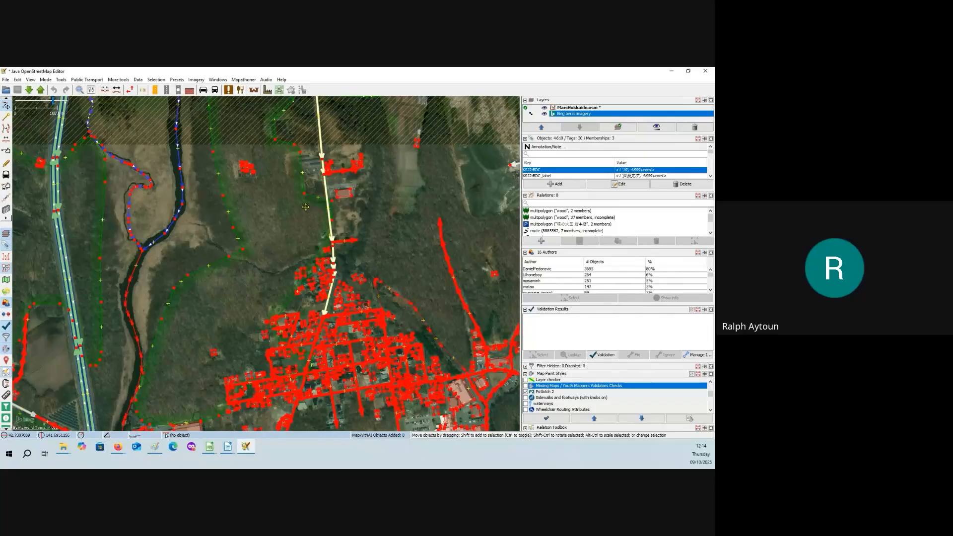
{"action": "left_click_drag", "start_coordinate": [360, 429], "coordinate": [405, 222]}
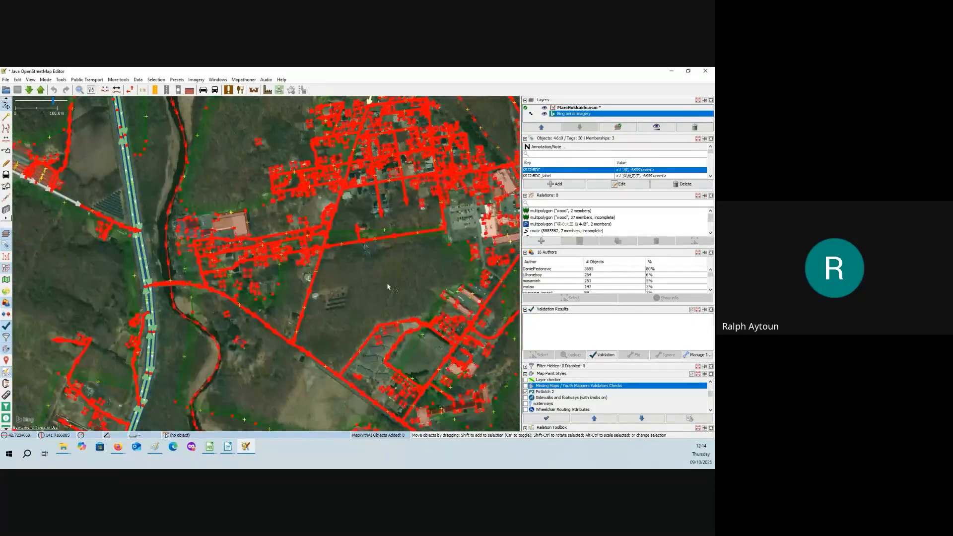
Clear the selection of all objects and run the validation on the MarcHokkaido.osm data.
{"action": "left_click", "coordinate": [388, 286]}
{"action": "left_click_drag", "start_coordinate": [396, 275], "coordinate": [355, 243]}
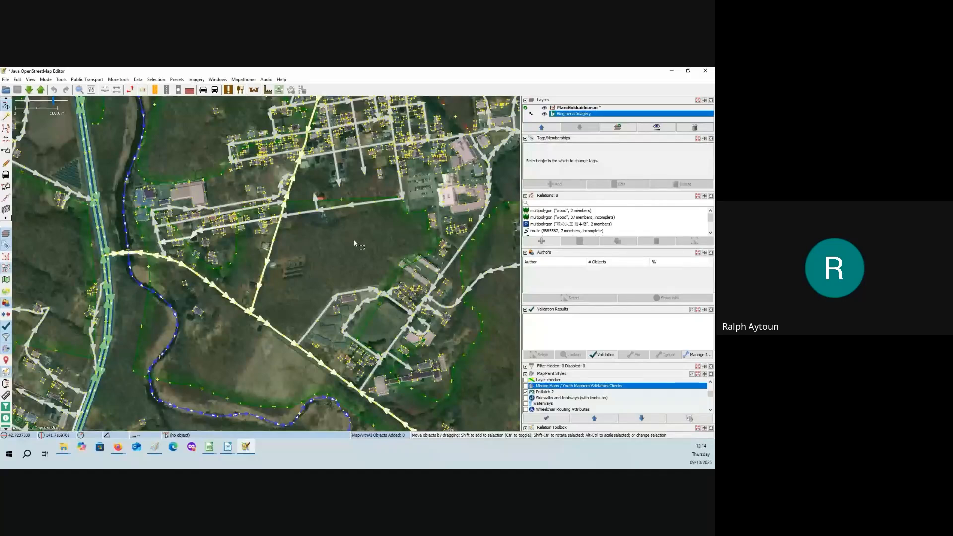
{"action": "left_click_drag", "start_coordinate": [355, 243], "coordinate": [383, 253]}
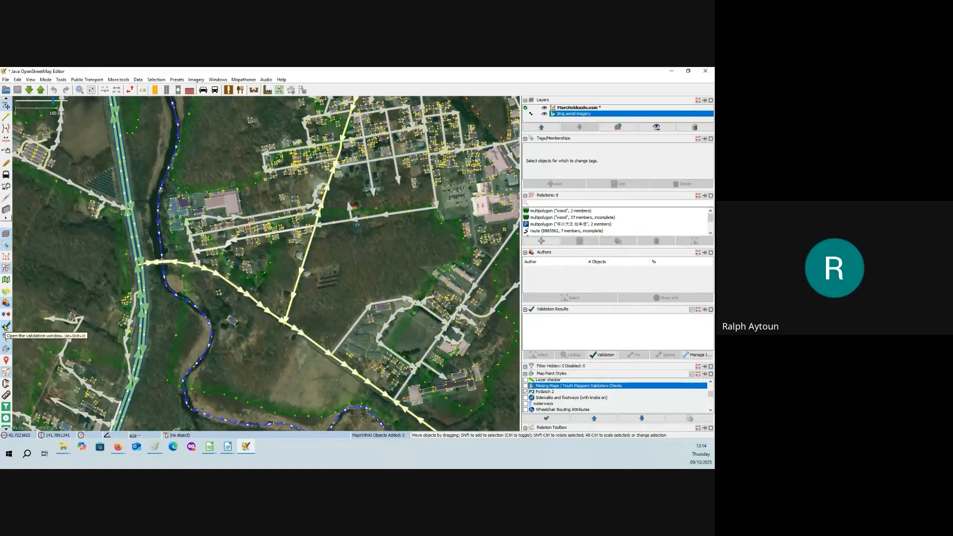
{"action": "left_click", "coordinate": [404, 212]}
{"action": "left_click", "coordinate": [407, 264]}
{"action": "left_click", "coordinate": [604, 356]}
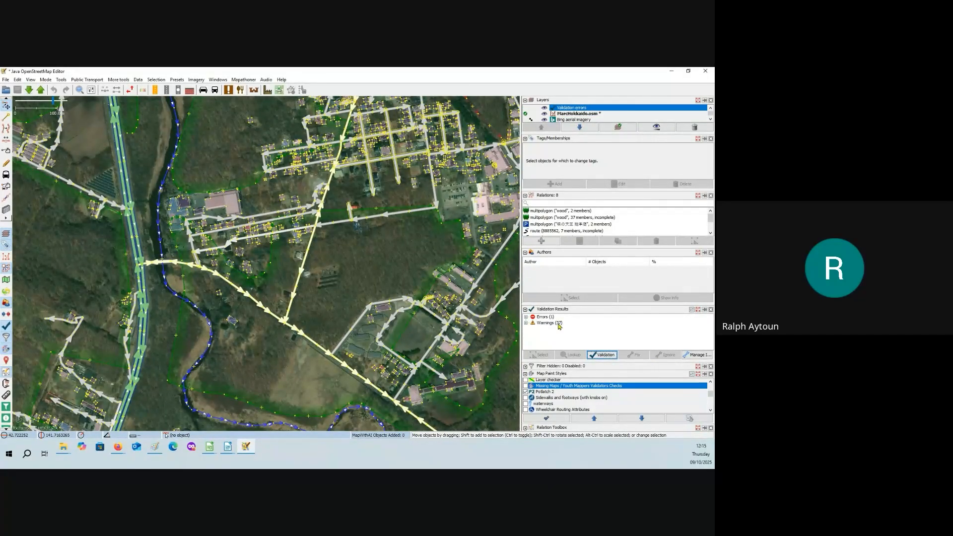
Expand the validation warnings, enlarge the results list and read through the warning categories.
{"action": "left_click", "coordinate": [525, 323]}
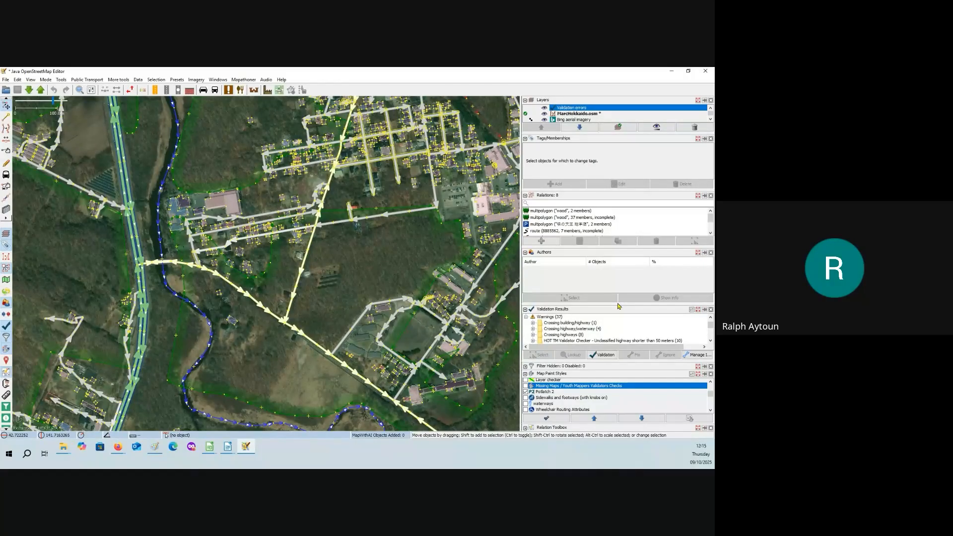
{"action": "left_click_drag", "start_coordinate": [617, 304], "coordinate": [616, 284]}
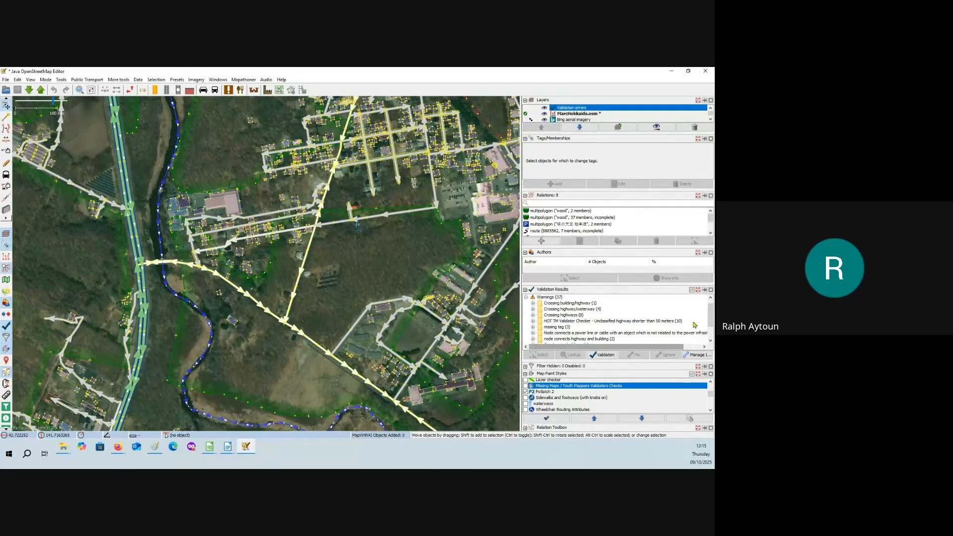
{"action": "left_click_drag", "start_coordinate": [712, 314], "coordinate": [712, 328]}
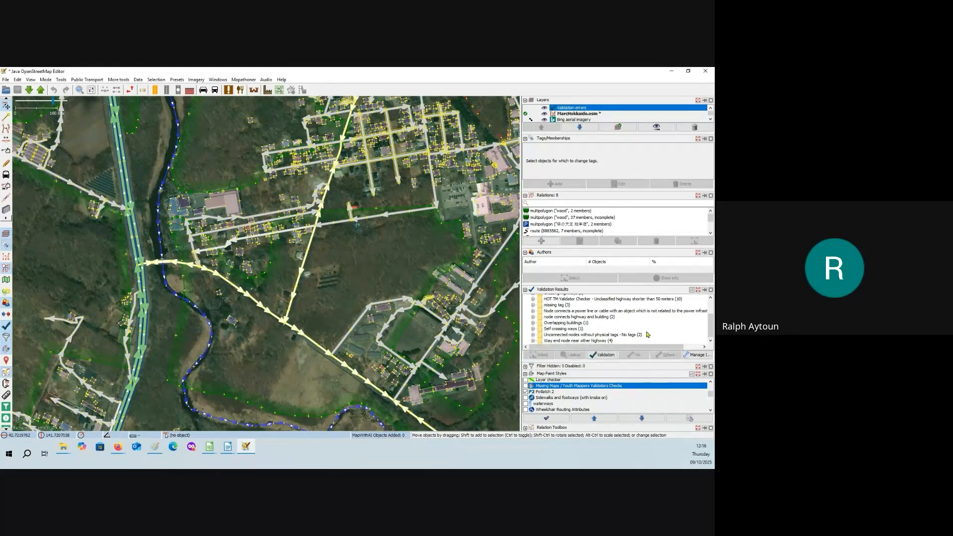
{"action": "scroll", "coordinate": [650, 334], "scroll_direction": "up", "scroll_amount": 2}
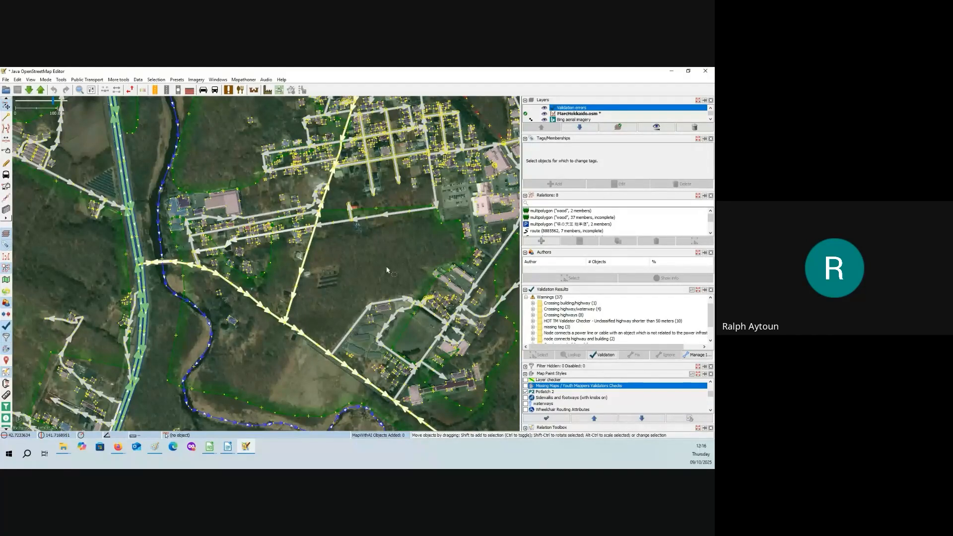
{"action": "scroll", "coordinate": [373, 266], "scroll_direction": "down", "scroll_amount": 1}
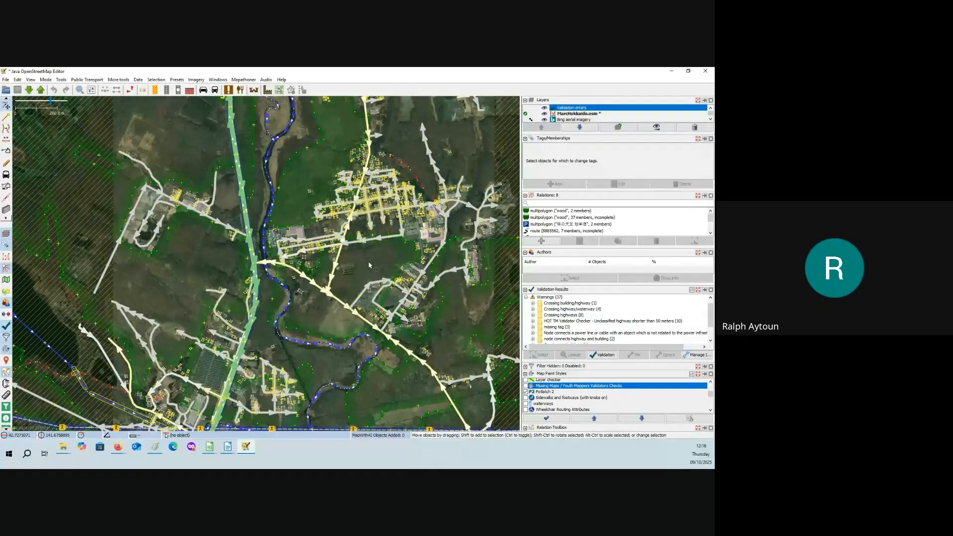
{"action": "left_click_drag", "start_coordinate": [317, 303], "coordinate": [398, 278]}
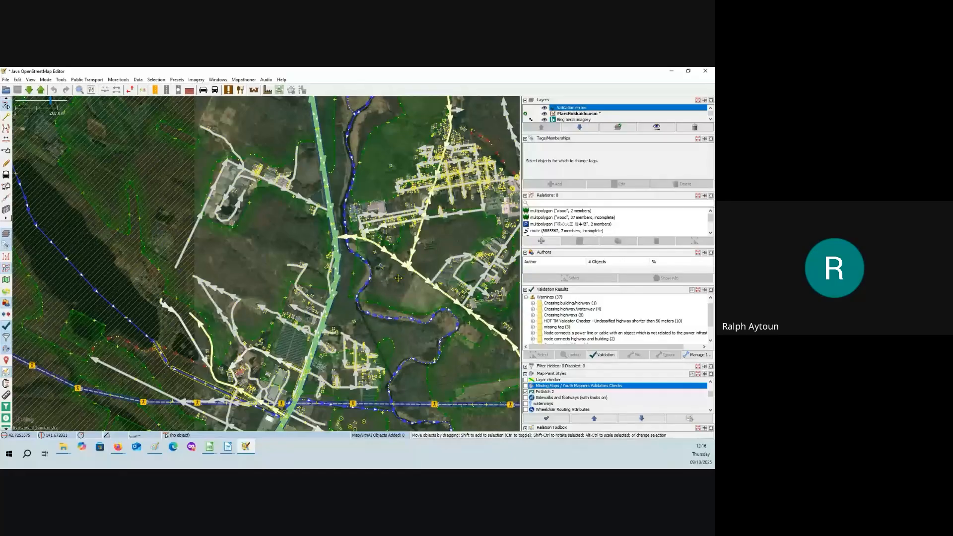
Select the trunk road together with all ways connected to it to reveal detached roads across the downloaded area.
{"action": "scroll", "coordinate": [342, 225], "scroll_direction": "up", "scroll_amount": 1}
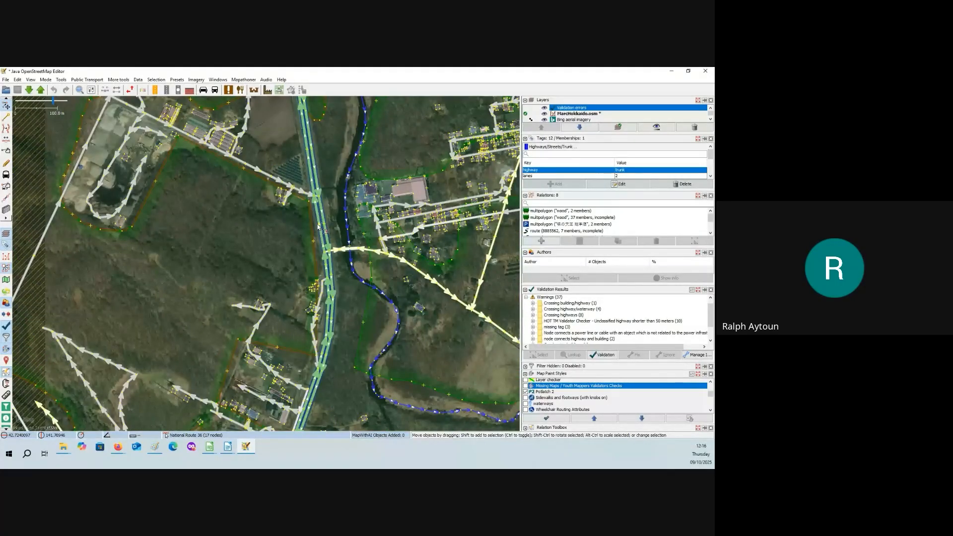
{"action": "left_click", "coordinate": [329, 303]}
{"action": "left_click_drag", "start_coordinate": [340, 399], "coordinate": [320, 265]}
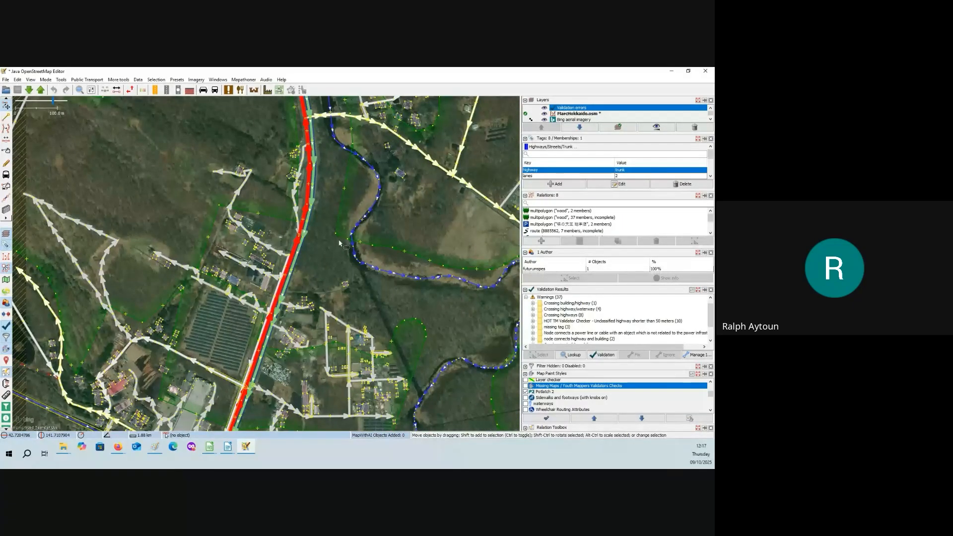
{"action": "left_click_drag", "start_coordinate": [326, 162], "coordinate": [334, 223]}
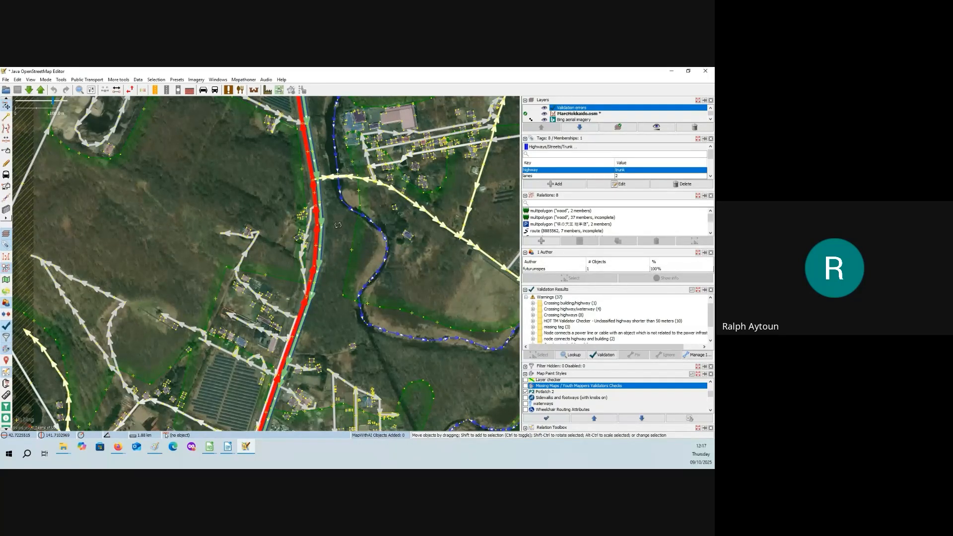
{"action": "key", "text": "ctrl+shift+e"}
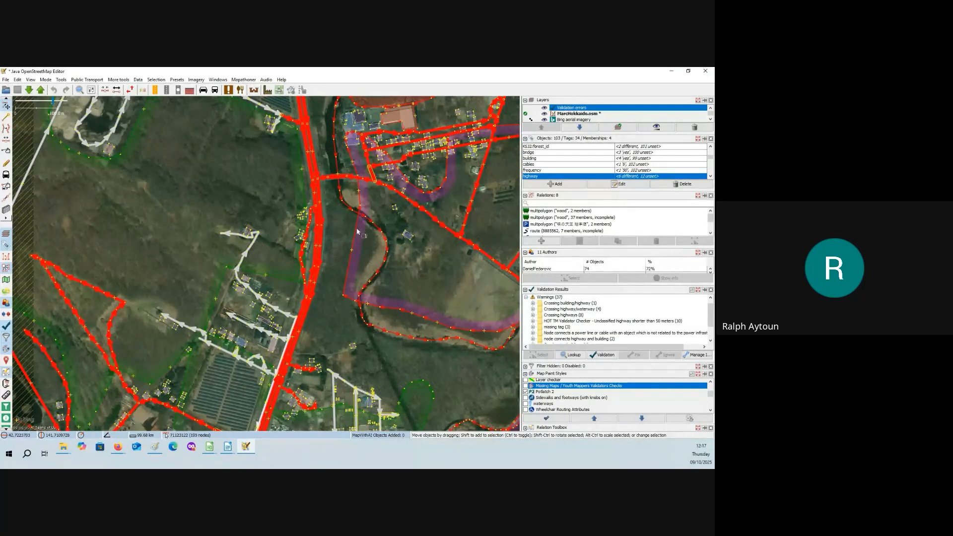
{"action": "scroll", "coordinate": [341, 245], "scroll_direction": "down", "scroll_amount": 2}
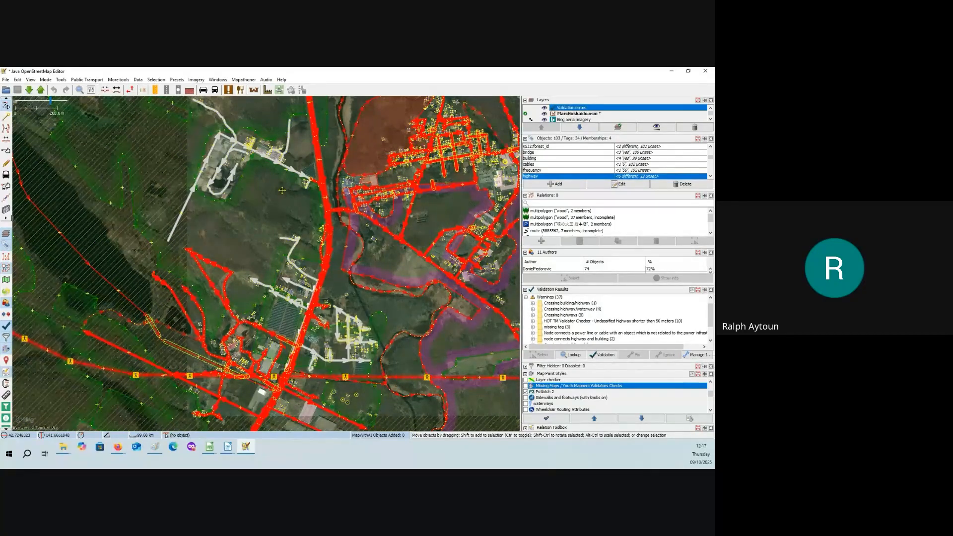
{"action": "left_click_drag", "start_coordinate": [278, 185], "coordinate": [309, 213]}
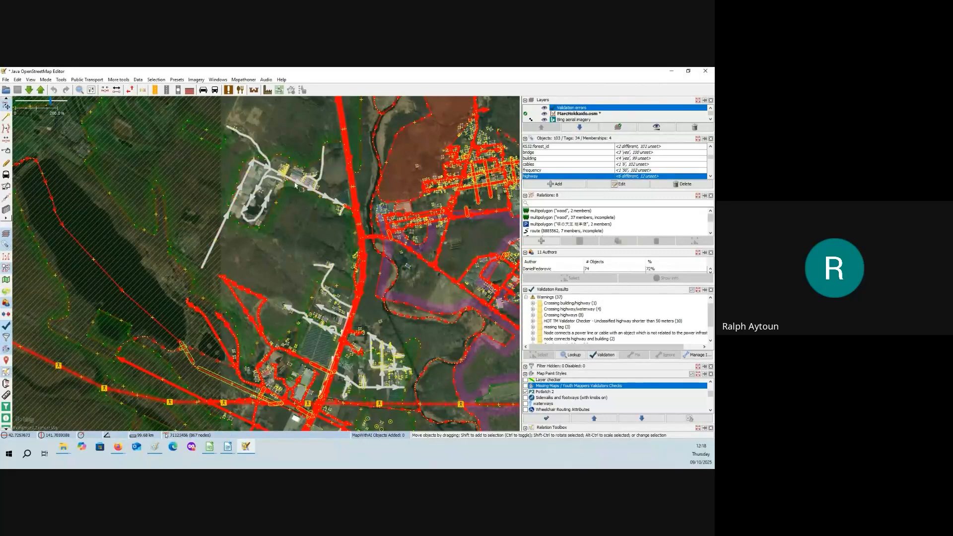
Examine the unselected quarry access road along its length to find where it is detached from the trunk road.
{"action": "scroll", "coordinate": [311, 214], "scroll_direction": "up", "scroll_amount": 2}
{"action": "left_click_drag", "start_coordinate": [288, 199], "coordinate": [335, 257]}
{"action": "scroll", "coordinate": [334, 257], "scroll_direction": "up", "scroll_amount": 4}
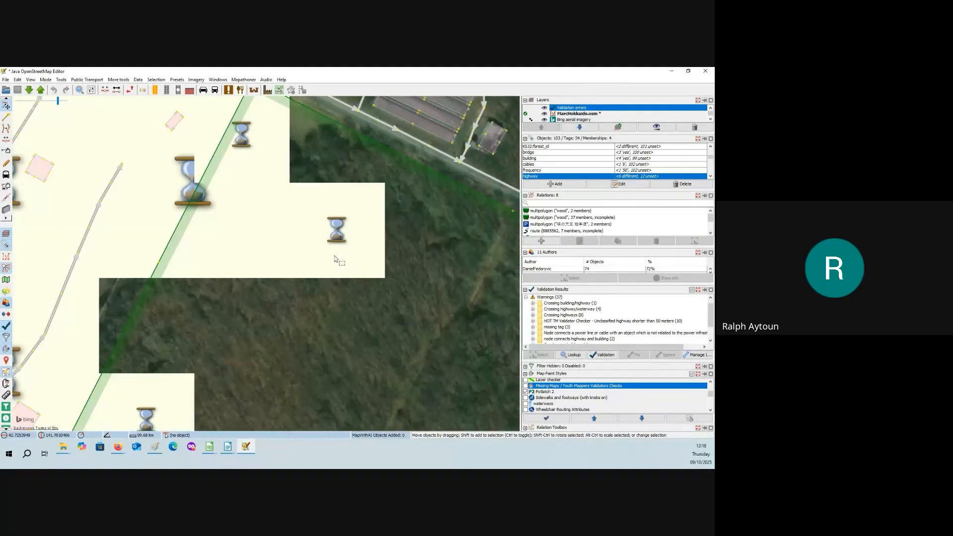
{"action": "scroll", "coordinate": [331, 253], "scroll_direction": "down", "scroll_amount": 2}
{"action": "left_click_drag", "start_coordinate": [326, 248], "coordinate": [238, 208]}
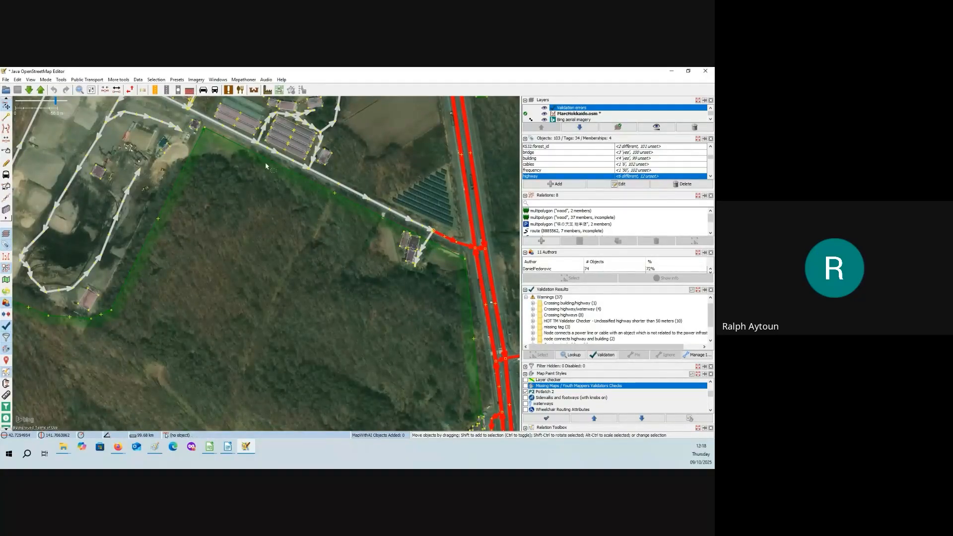
{"action": "left_click_drag", "start_coordinate": [266, 167], "coordinate": [427, 243]}
{"action": "left_click_drag", "start_coordinate": [261, 294], "coordinate": [292, 173]}
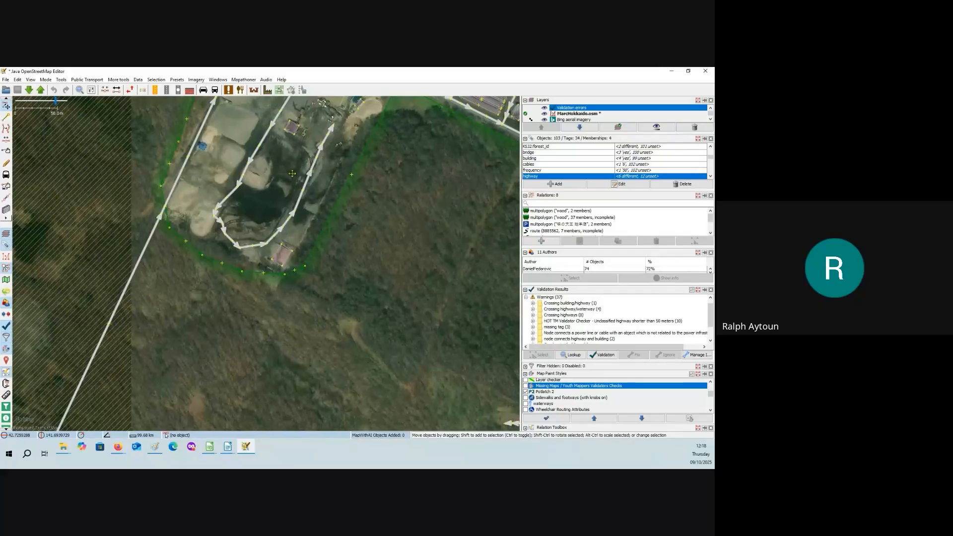
{"action": "left_click_drag", "start_coordinate": [400, 110], "coordinate": [245, 182]}
{"action": "left_click_drag", "start_coordinate": [467, 284], "coordinate": [363, 234]}
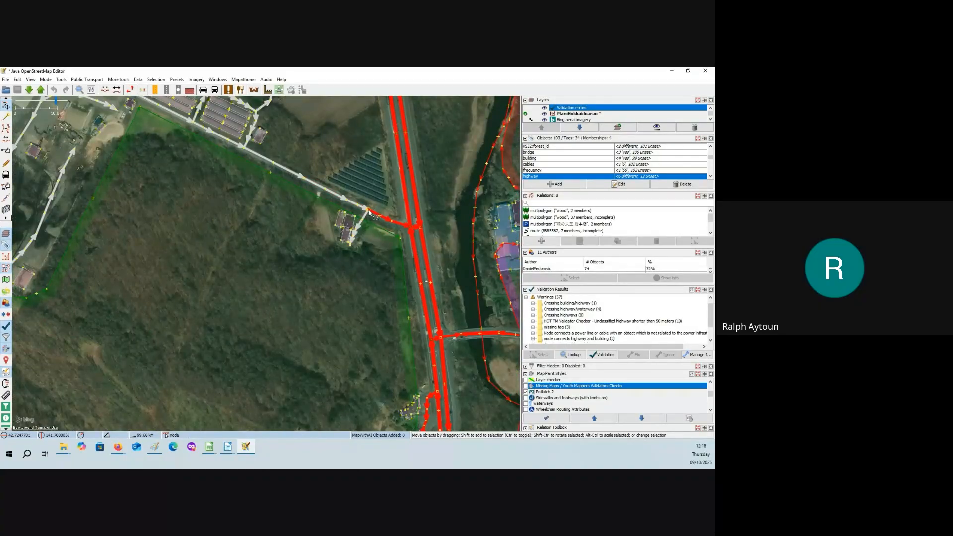
Pull the end node of the short trunk road link away from the access road's bend beside the buildings.
{"action": "scroll", "coordinate": [369, 211], "scroll_direction": "up", "scroll_amount": 5}
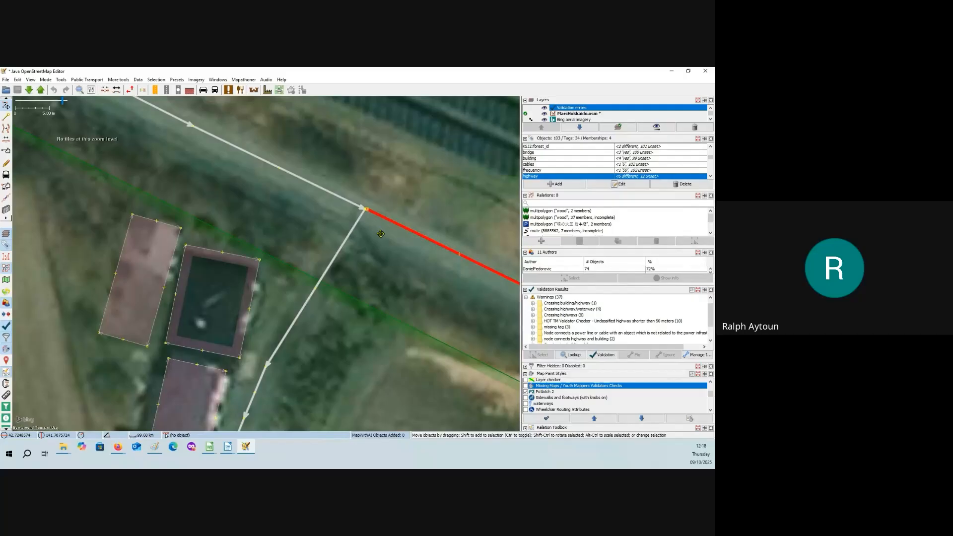
{"action": "left_click_drag", "start_coordinate": [383, 232], "coordinate": [313, 188]}
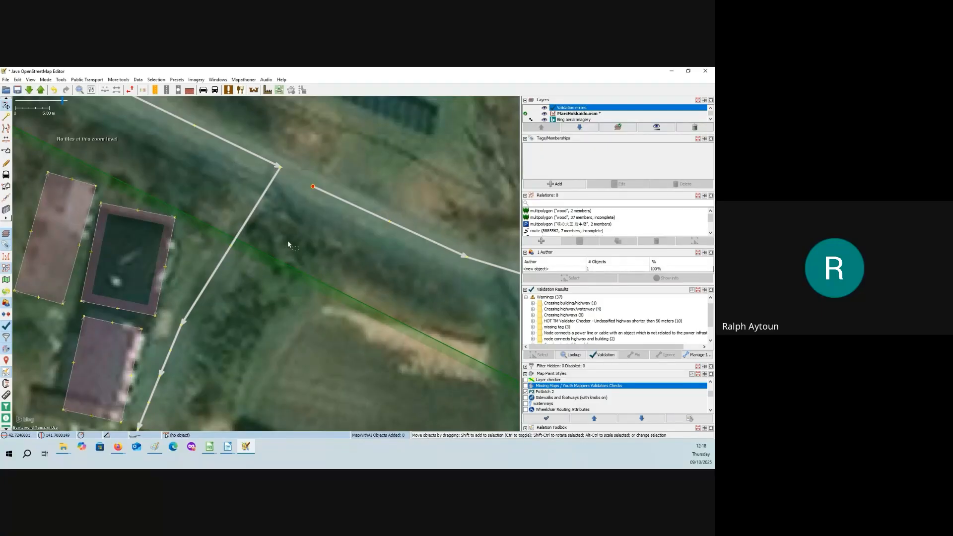
{"action": "left_click_drag", "start_coordinate": [290, 241], "coordinate": [322, 258]}
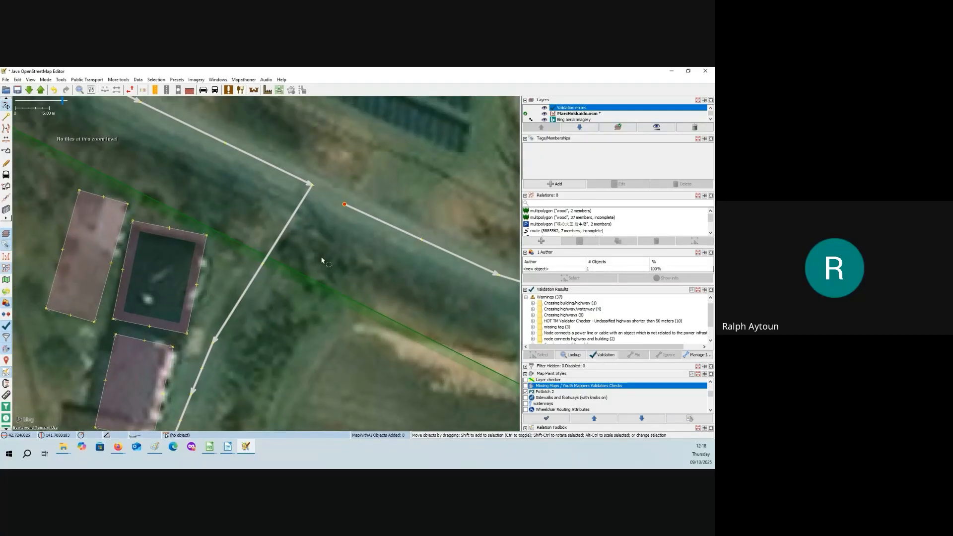
Split the unclassified access road at its bend node, separating the driveway to the three buildings from the quarry road.
{"action": "left_click", "coordinate": [286, 172]}
{"action": "left_click", "coordinate": [286, 172]}
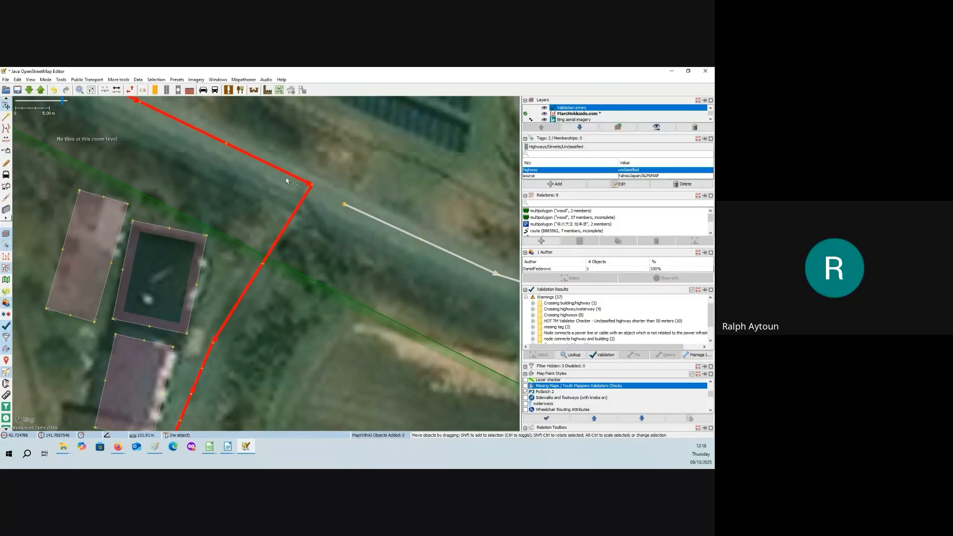
{"action": "scroll", "coordinate": [251, 151], "scroll_direction": "down", "scroll_amount": 2}
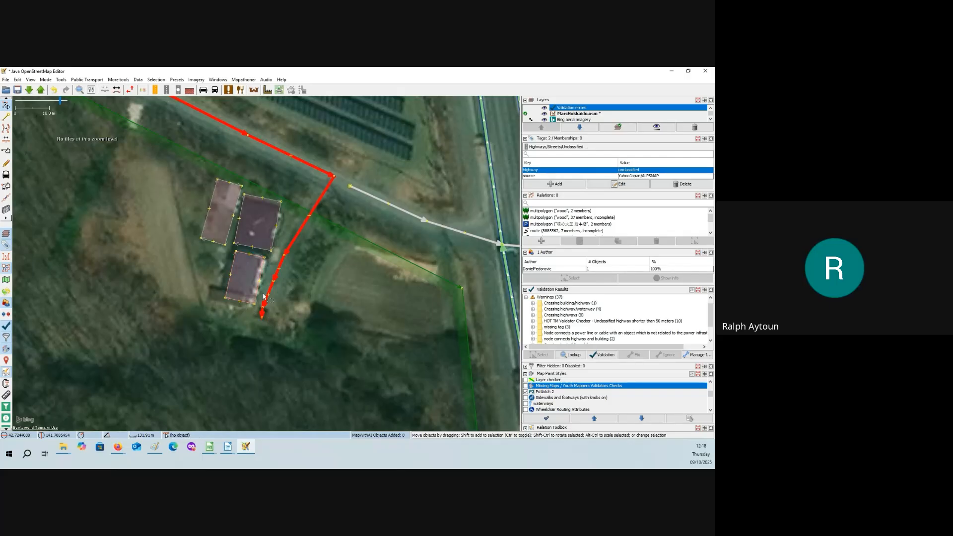
{"action": "left_click_drag", "start_coordinate": [324, 242], "coordinate": [323, 260]}
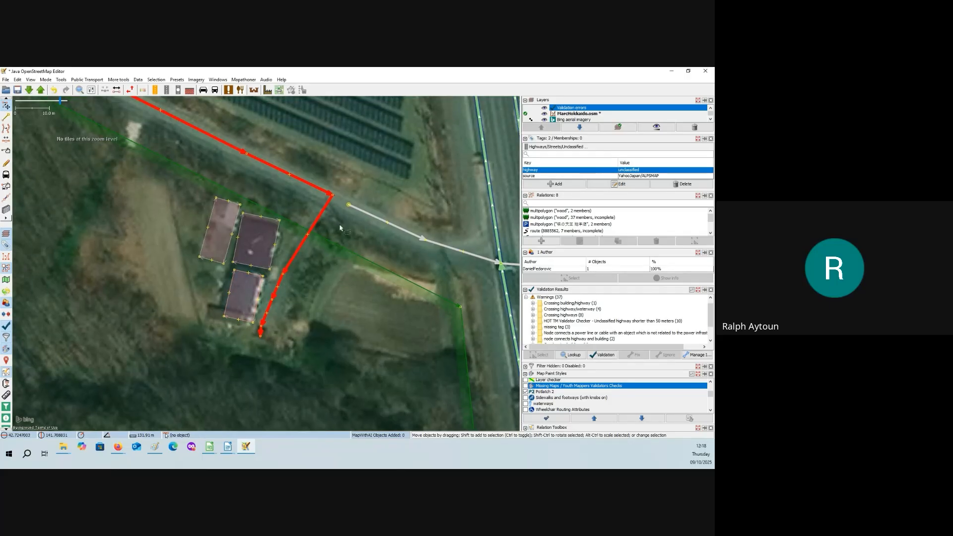
{"action": "left_click_drag", "start_coordinate": [340, 228], "coordinate": [333, 247]}
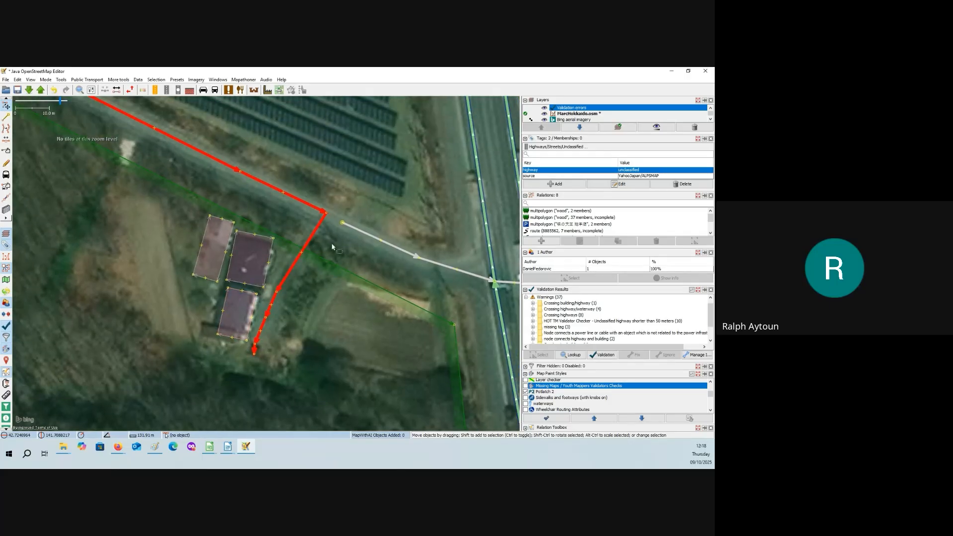
{"action": "left_click", "coordinate": [329, 216], "text": "shift"}
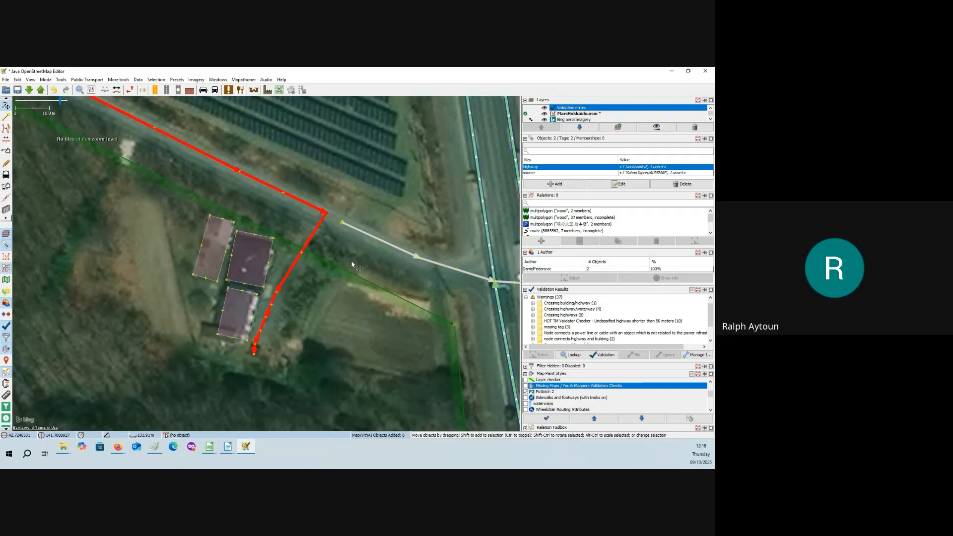
{"action": "key", "text": "p"}
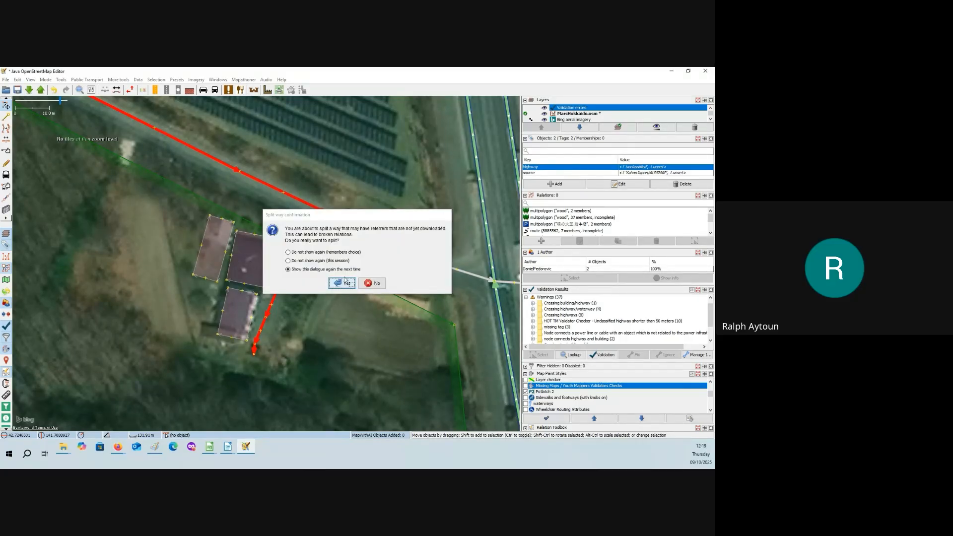
{"action": "left_click", "coordinate": [346, 282]}
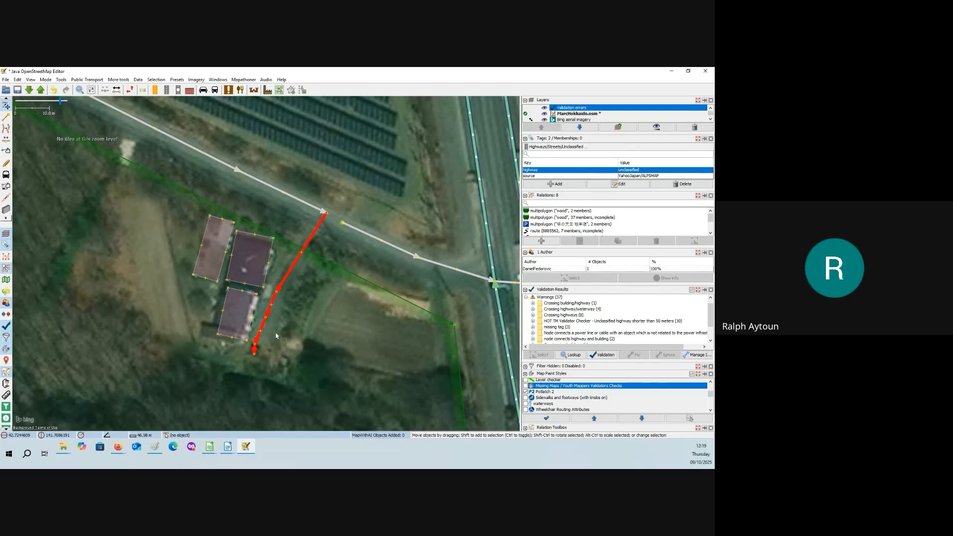
Merge the loose end node of the trunk road link with the junction node of the quarry road and driveway.
{"action": "left_click", "coordinate": [309, 204]}
{"action": "scroll", "coordinate": [345, 240], "scroll_direction": "up", "scroll_amount": 2}
{"action": "left_click_drag", "start_coordinate": [345, 241], "coordinate": [287, 315]}
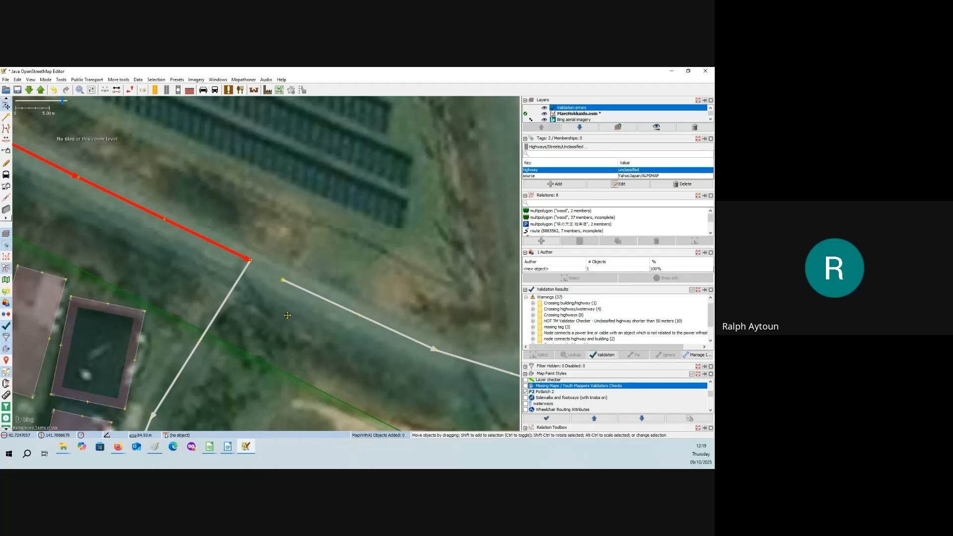
{"action": "left_click", "coordinate": [336, 299]}
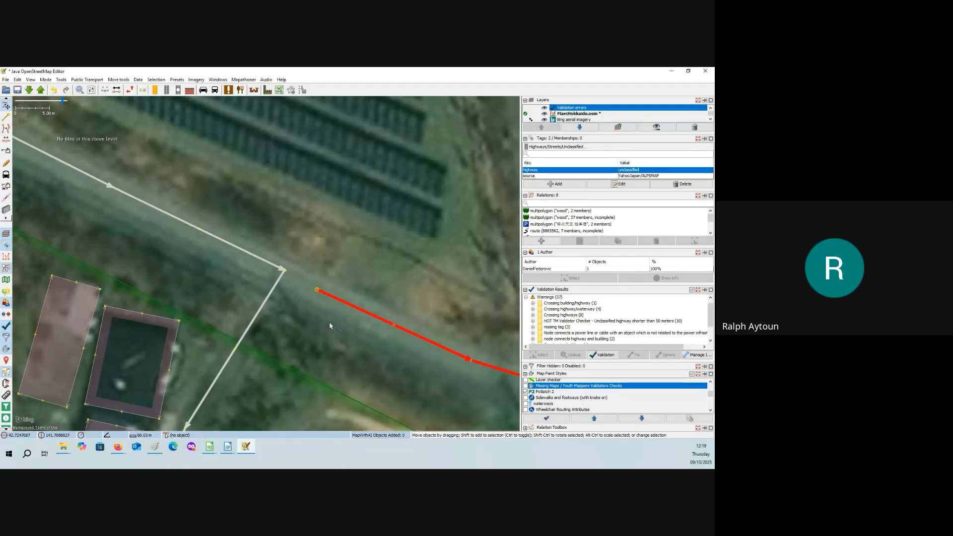
{"action": "left_click", "coordinate": [317, 291]}
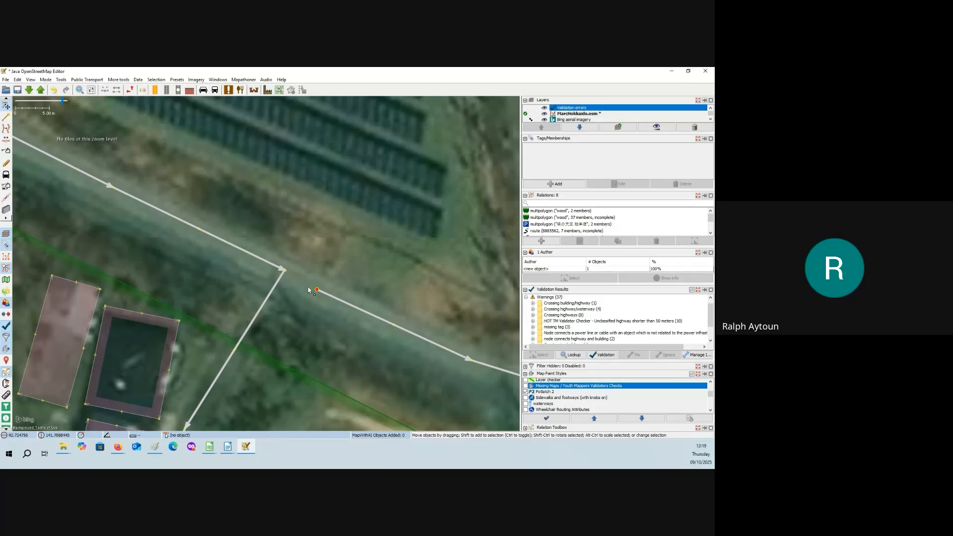
{"action": "left_click", "coordinate": [284, 271], "text": "shift"}
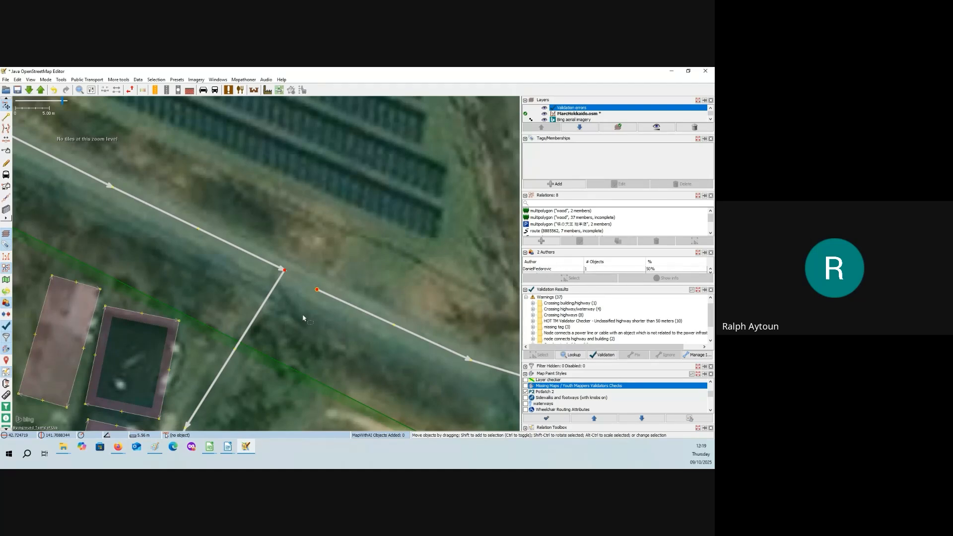
{"action": "key", "text": "m"}
{"action": "left_click", "coordinate": [320, 300]}
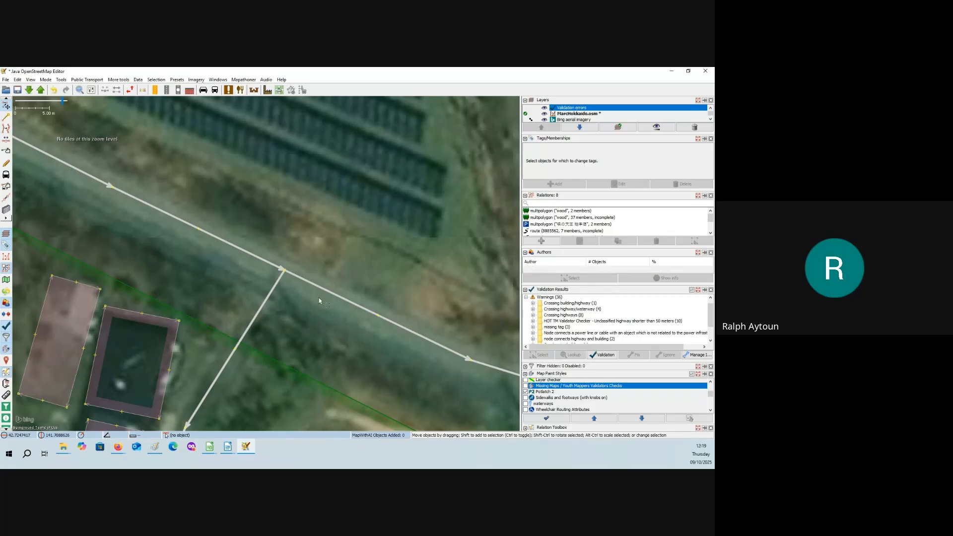
Inspect the rejoined junction and reselect all ways connected to the trunk road to check the quarry road network.
{"action": "left_click", "coordinate": [325, 289]}
{"action": "left_click", "coordinate": [259, 259]}
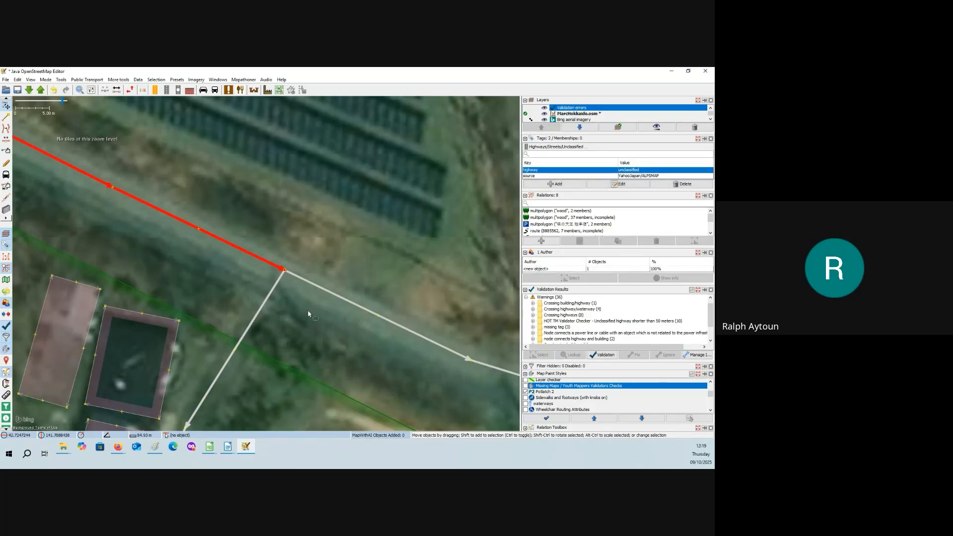
{"action": "scroll", "coordinate": [309, 298], "scroll_direction": "down", "scroll_amount": 2}
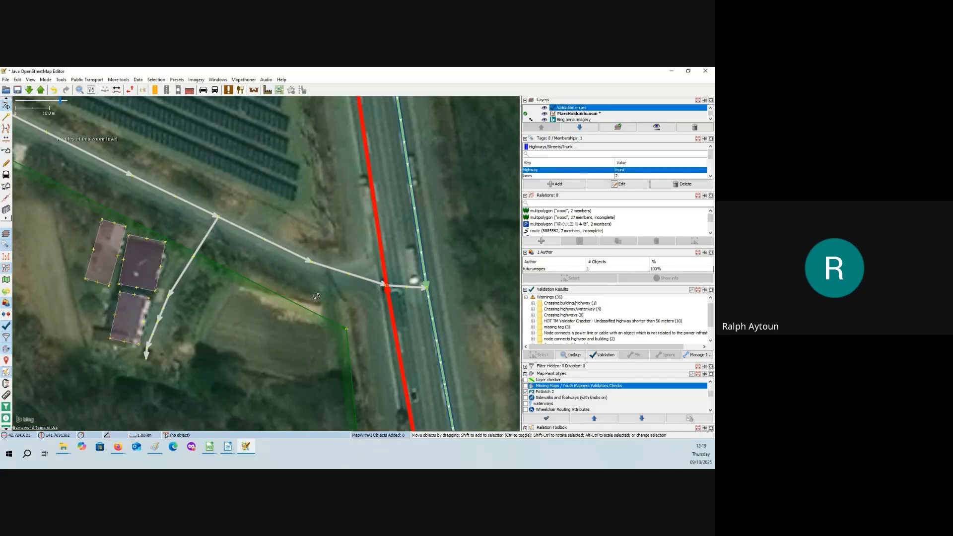
{"action": "key", "text": "ctrl+shift+e"}
{"action": "scroll", "coordinate": [432, 270], "scroll_direction": "down", "scroll_amount": 6}
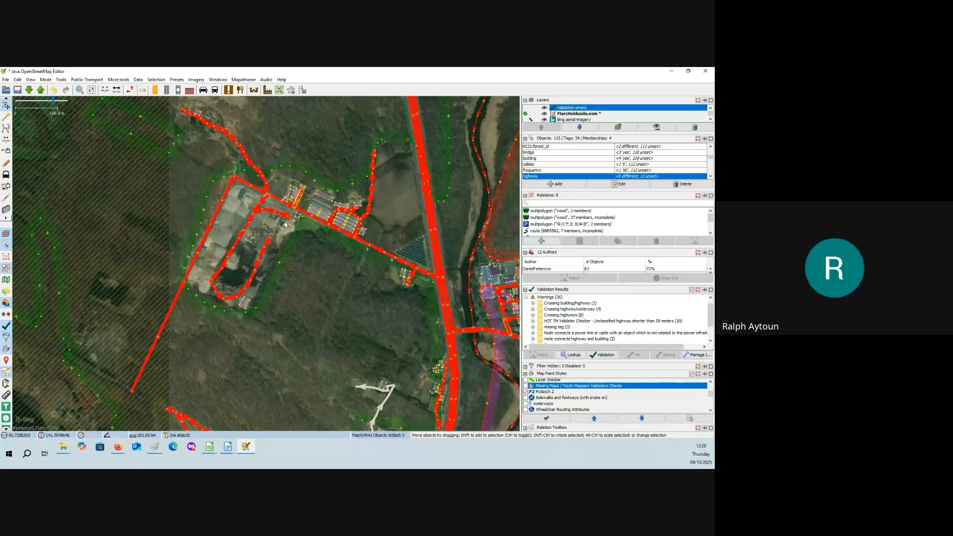
{"action": "left_click_drag", "start_coordinate": [339, 323], "coordinate": [297, 313]}
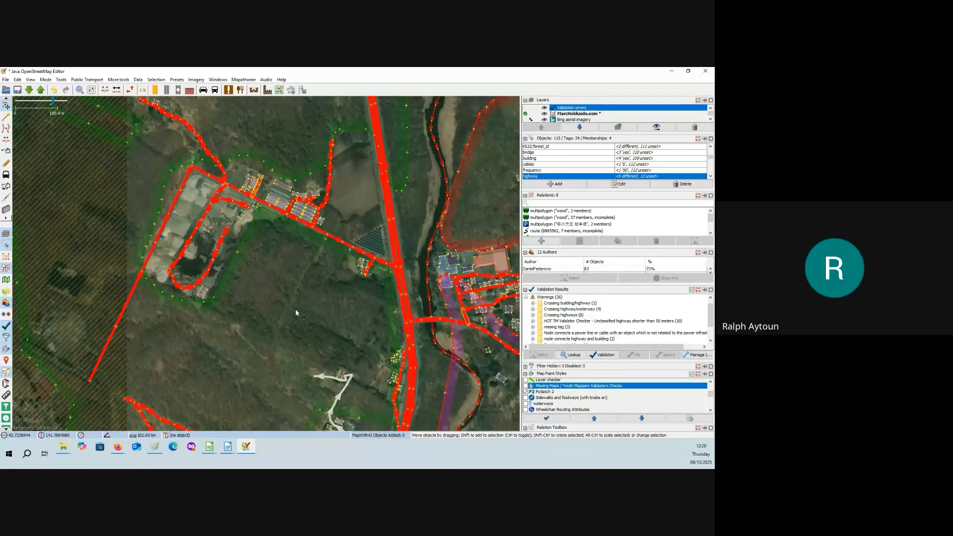
Locate the loose road end beside the trunk road junction and highlight the "Way end node near other highway" warning category.
{"action": "scroll", "coordinate": [297, 313], "scroll_direction": "up", "scroll_amount": 6}
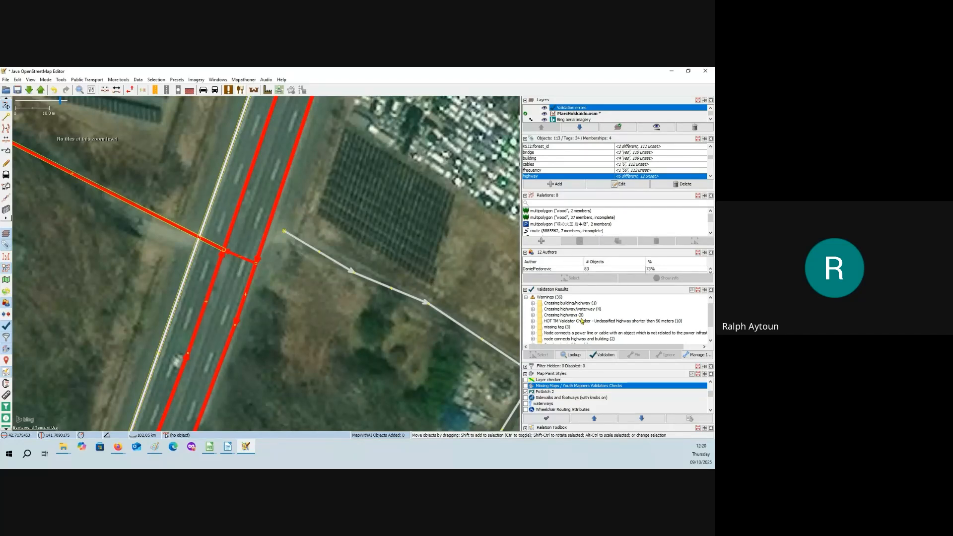
{"action": "scroll", "coordinate": [585, 322], "scroll_direction": "down", "scroll_amount": 1}
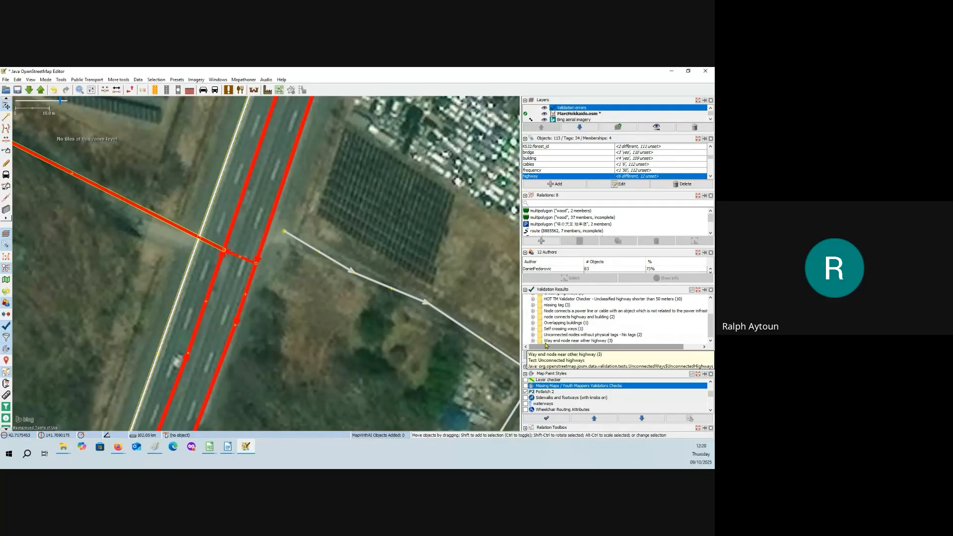
{"action": "left_click", "coordinate": [578, 340]}
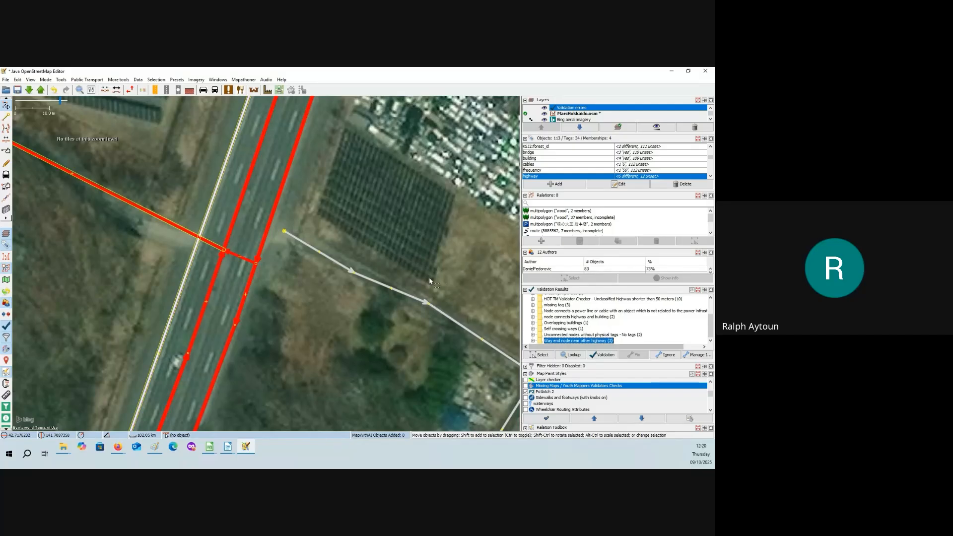
Clear the selection and survey the roads around the trunk road, solar field and railway for unconnected ends.
{"action": "left_click", "coordinate": [309, 272]}
{"action": "left_click_drag", "start_coordinate": [306, 268], "coordinate": [341, 297]}
{"action": "scroll", "coordinate": [354, 274], "scroll_direction": "down", "scroll_amount": 5}
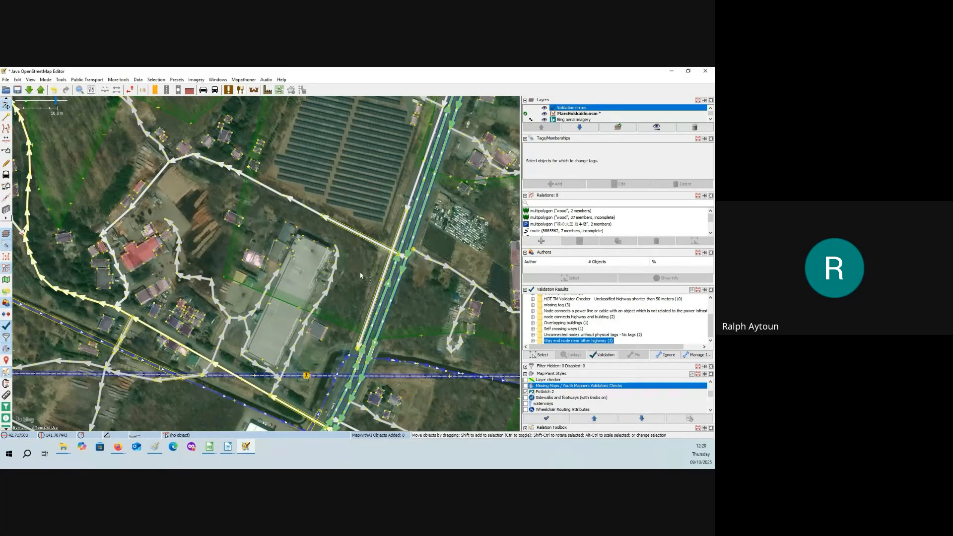
{"action": "scroll", "coordinate": [361, 276], "scroll_direction": "down", "scroll_amount": 2}
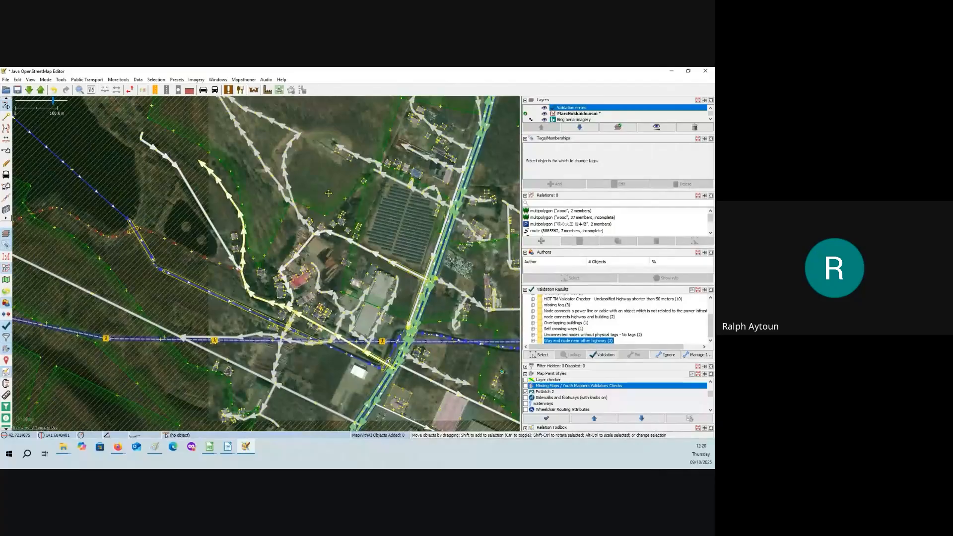
{"action": "left_click_drag", "start_coordinate": [328, 193], "coordinate": [206, 130]}
{"action": "left_click_drag", "start_coordinate": [434, 317], "coordinate": [408, 315]}
{"action": "scroll", "coordinate": [359, 284], "scroll_direction": "down", "scroll_amount": 2}
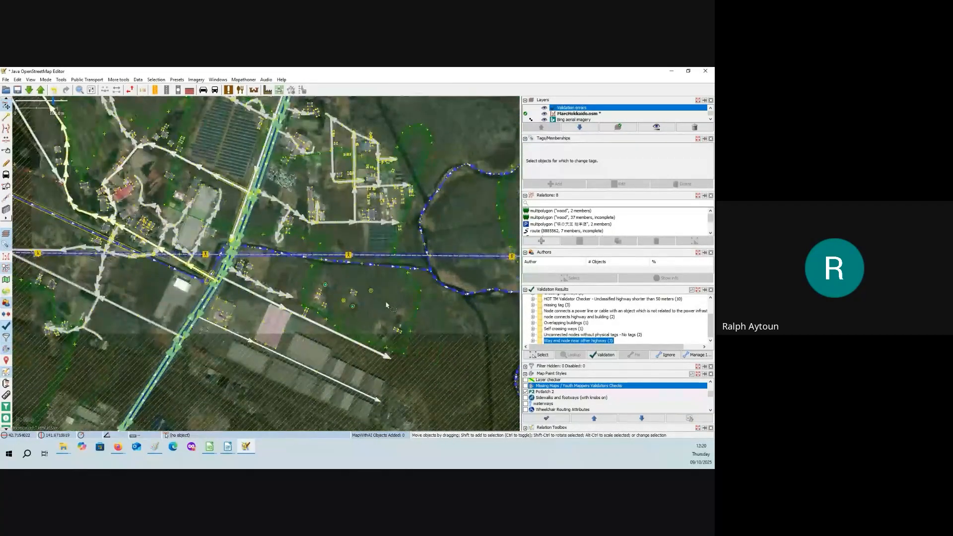
Survey the tertiary roads and village streets east of the trunk road, from the northern settlement to the railway.
{"action": "left_click_drag", "start_coordinate": [398, 255], "coordinate": [341, 305]}
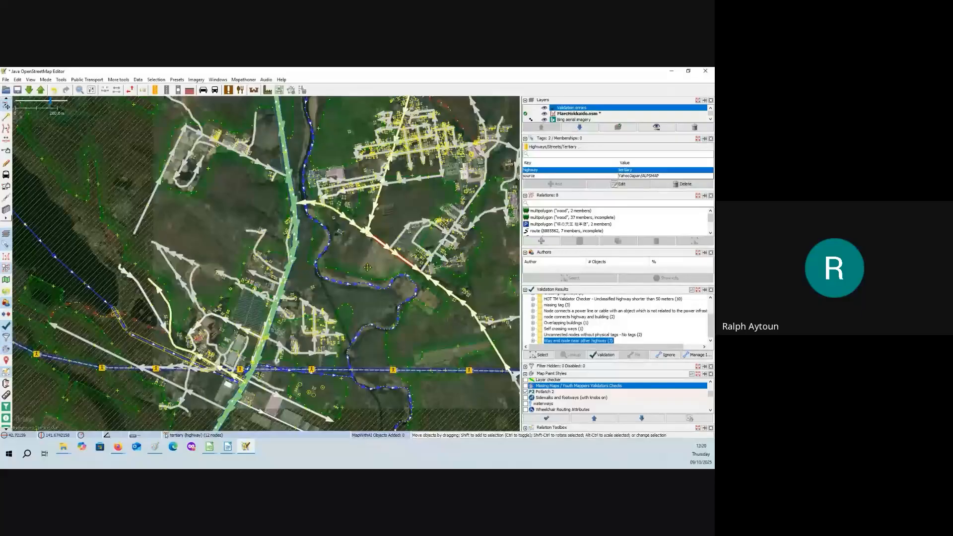
{"action": "left_click_drag", "start_coordinate": [379, 204], "coordinate": [292, 242]}
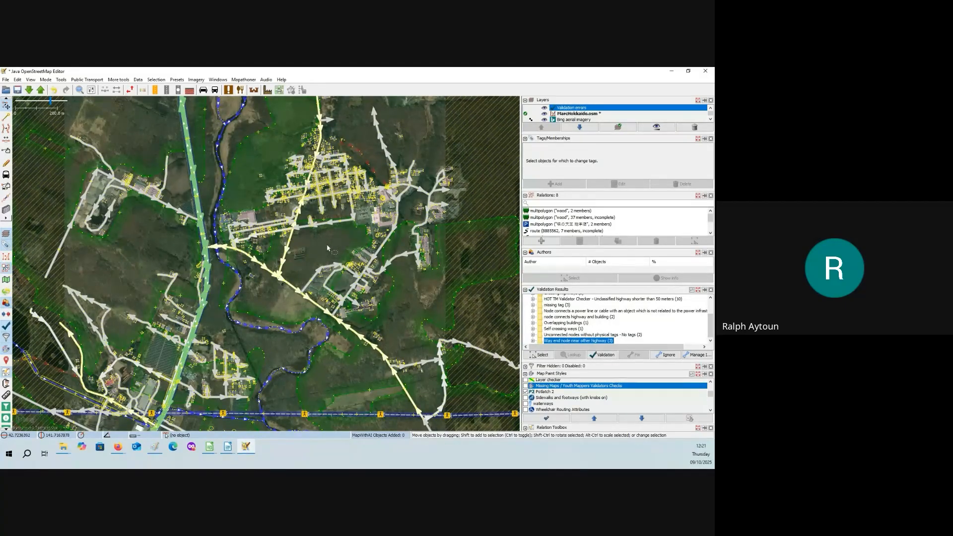
{"action": "left_click_drag", "start_coordinate": [339, 208], "coordinate": [338, 258]}
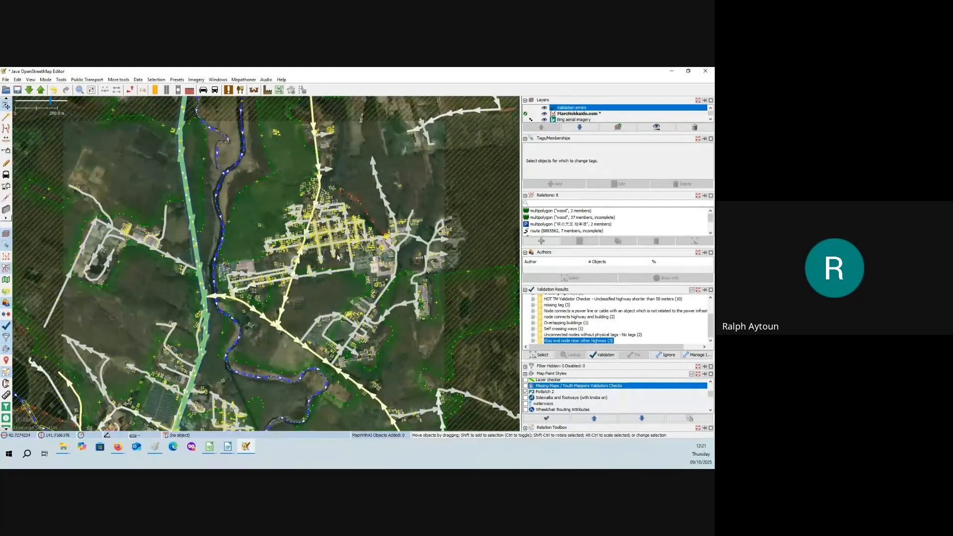
{"action": "mouse_move", "coordinate": [354, 155]}
{"action": "left_mouse_down"}
{"action": "mouse_move", "coordinate": [367, 209]}
{"action": "mouse_move", "coordinate": [339, 163]}
{"action": "left_mouse_up"}
{"action": "left_click_drag", "start_coordinate": [322, 320], "coordinate": [301, 134]}
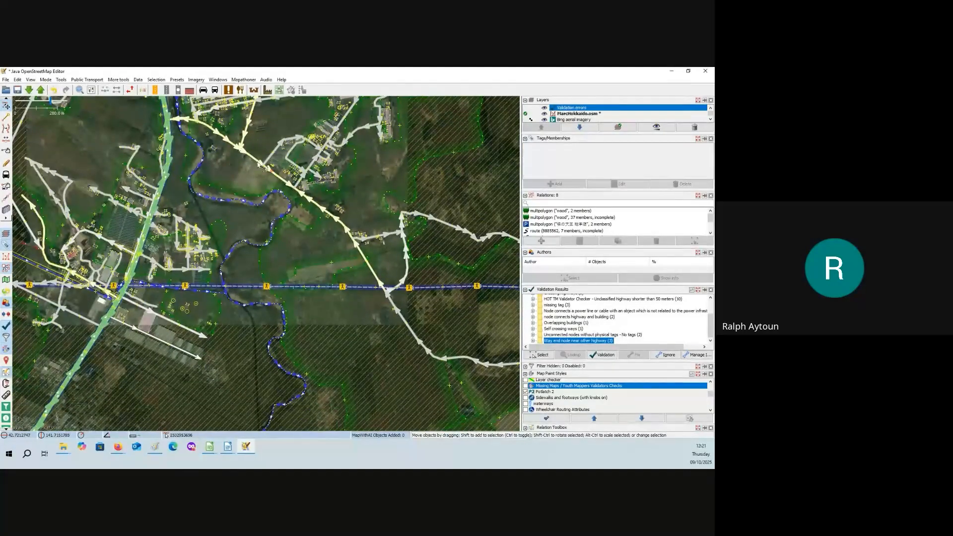
Select the four connected tertiary road segments running southeast from near the river bridge to the junction just past the railway.
{"action": "scroll", "coordinate": [257, 165], "scroll_direction": "up", "scroll_amount": 2}
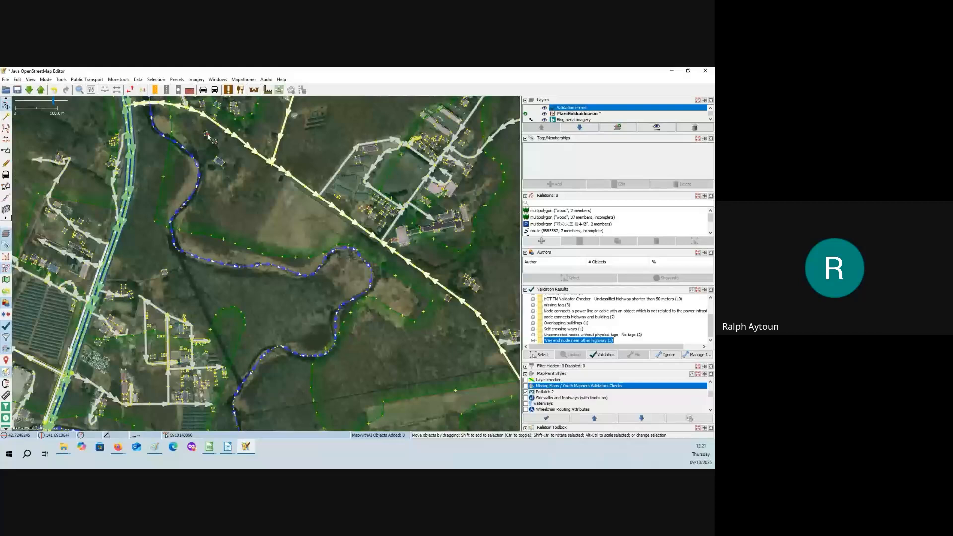
{"action": "left_click_drag", "start_coordinate": [213, 122], "coordinate": [246, 221]}
{"action": "left_click", "coordinate": [244, 195]}
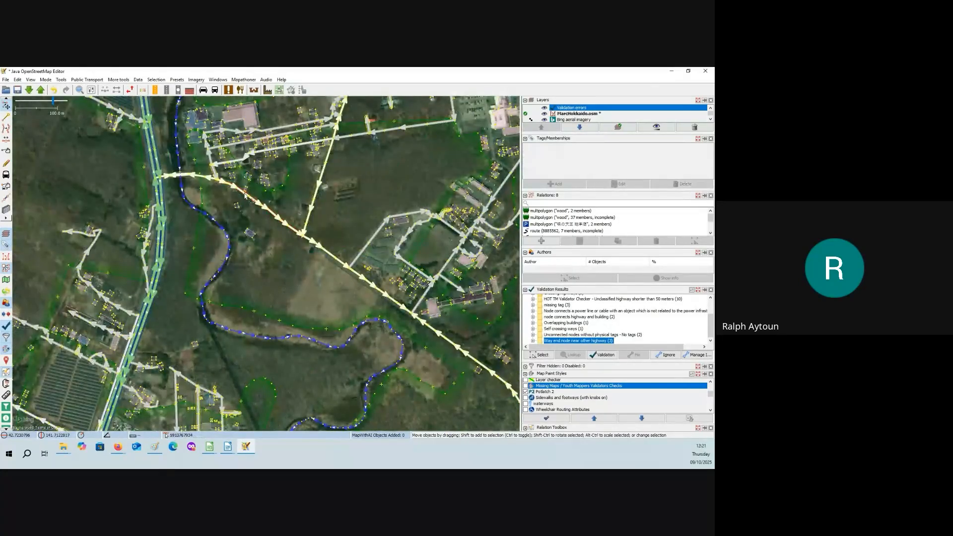
{"action": "left_click", "coordinate": [245, 195]}
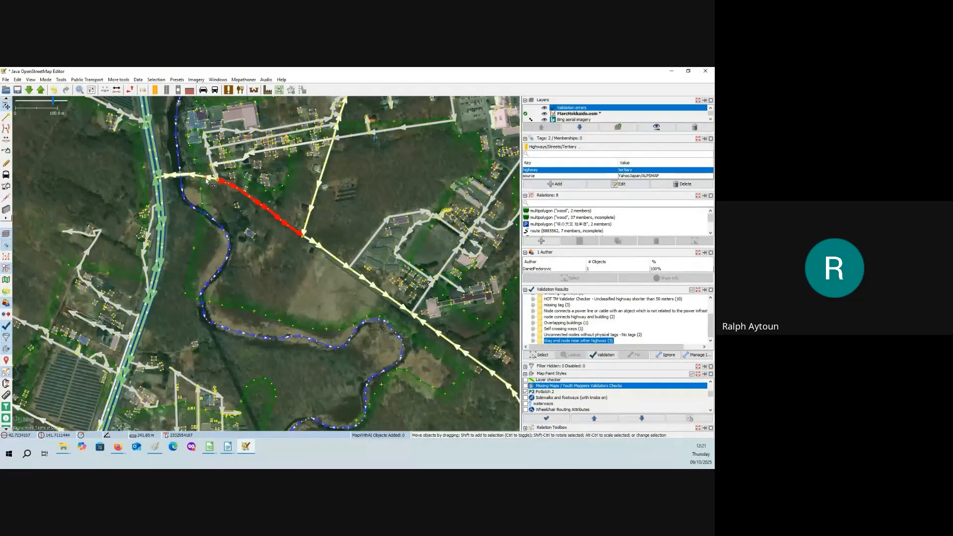
{"action": "left_click", "coordinate": [201, 176], "text": "shift"}
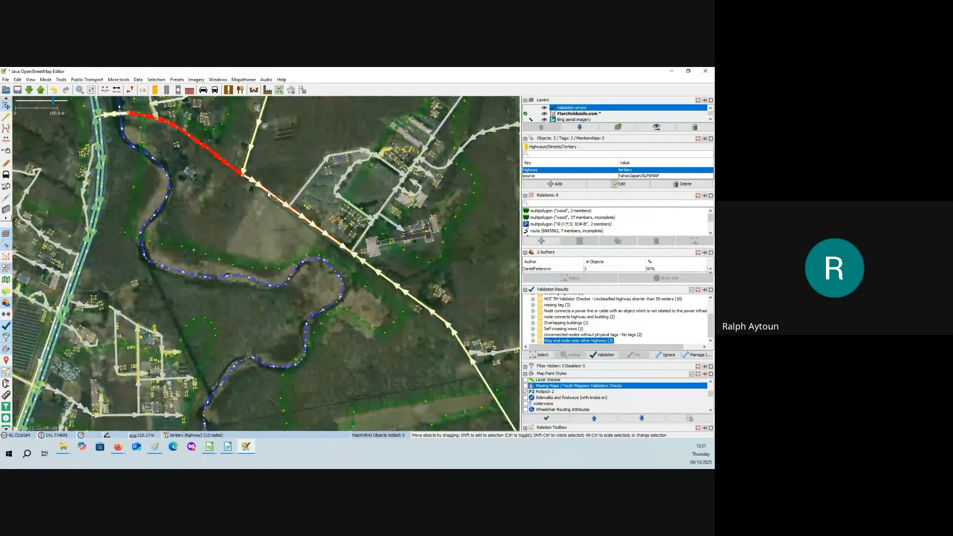
{"action": "left_click", "coordinate": [268, 194], "text": "shift"}
{"action": "left_click_drag", "start_coordinate": [254, 240], "coordinate": [169, 150]}
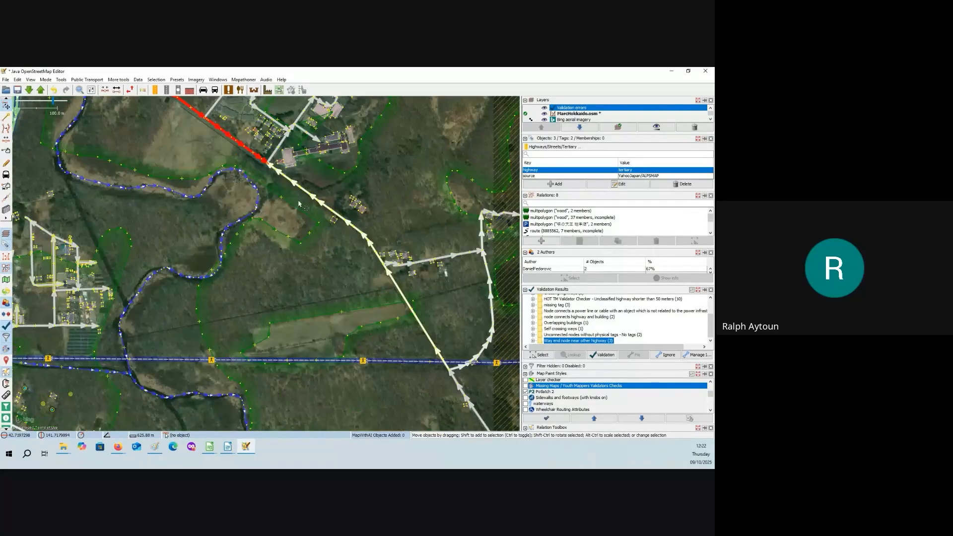
{"action": "left_click", "coordinate": [309, 194], "text": "shift"}
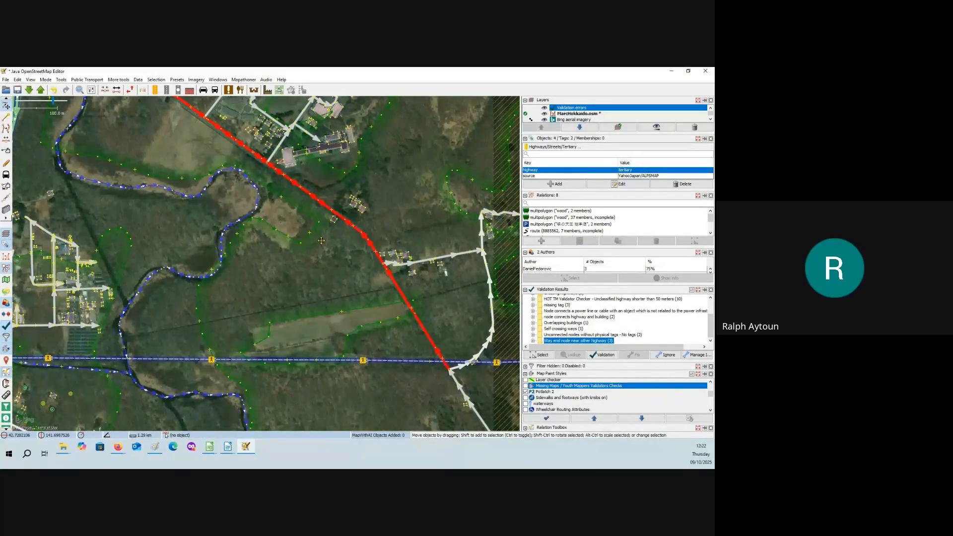
Examine the junction south of the railway where the selected tertiary road continues as an unclassified road against the imagery.
{"action": "left_click_drag", "start_coordinate": [321, 241], "coordinate": [201, 104]}
{"action": "scroll", "coordinate": [340, 238], "scroll_direction": "up", "scroll_amount": 4}
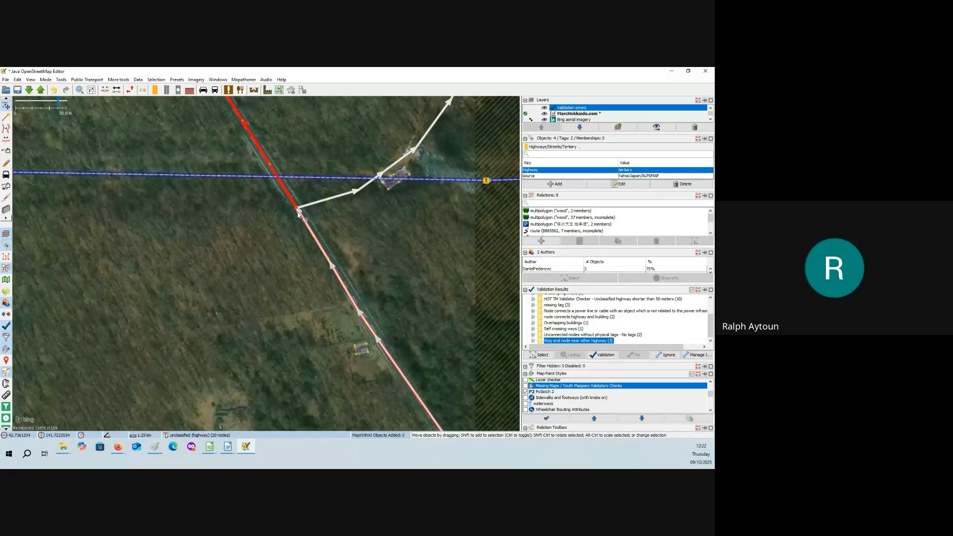
{"action": "scroll", "coordinate": [298, 214], "scroll_direction": "up", "scroll_amount": 2}
{"action": "left_click_drag", "start_coordinate": [278, 234], "coordinate": [274, 226]}
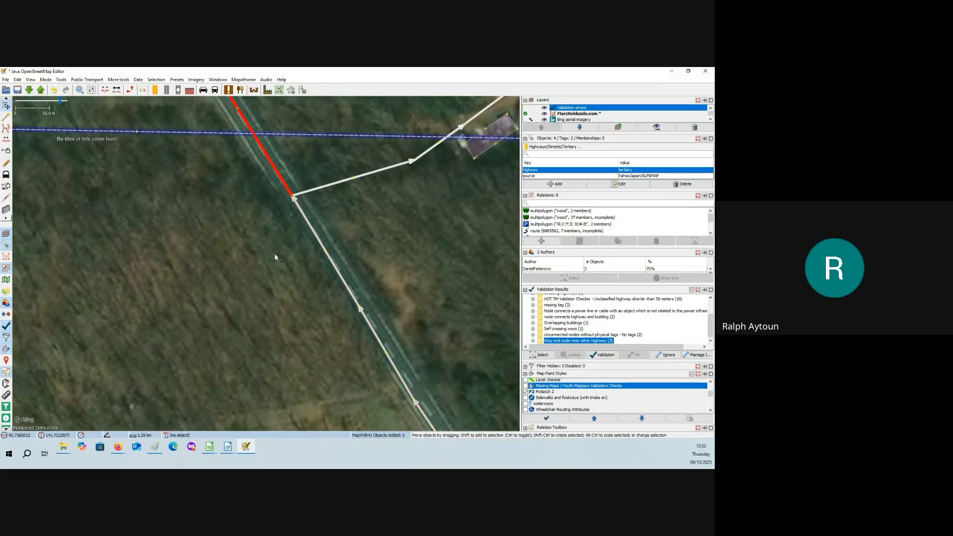
{"action": "left_click_drag", "start_coordinate": [276, 257], "coordinate": [318, 234]}
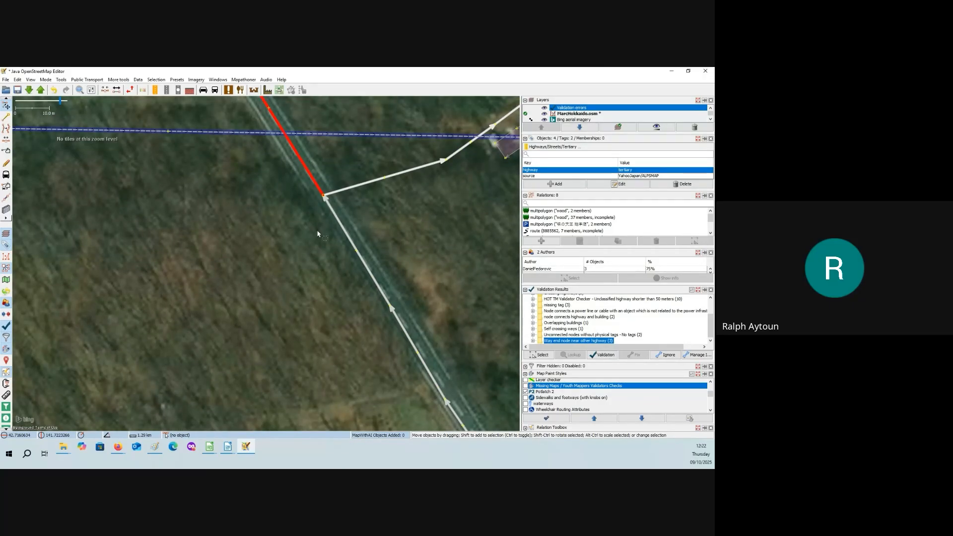
{"action": "left_click_drag", "start_coordinate": [343, 300], "coordinate": [319, 232]}
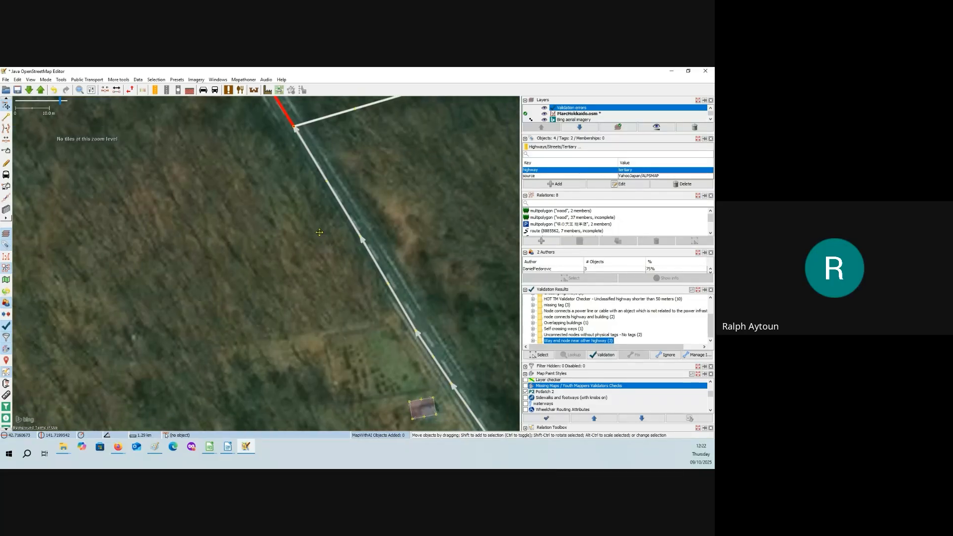
Follow the unclassified road east beyond the downloaded area and inspect its loose end beside the houses.
{"action": "scroll", "coordinate": [319, 233], "scroll_direction": "down", "scroll_amount": 6}
{"action": "scroll", "coordinate": [389, 238], "scroll_direction": "up", "scroll_amount": 4}
{"action": "left_click_drag", "start_coordinate": [405, 238], "coordinate": [17, 175]}
{"action": "left_click_drag", "start_coordinate": [517, 249], "coordinate": [183, 255]}
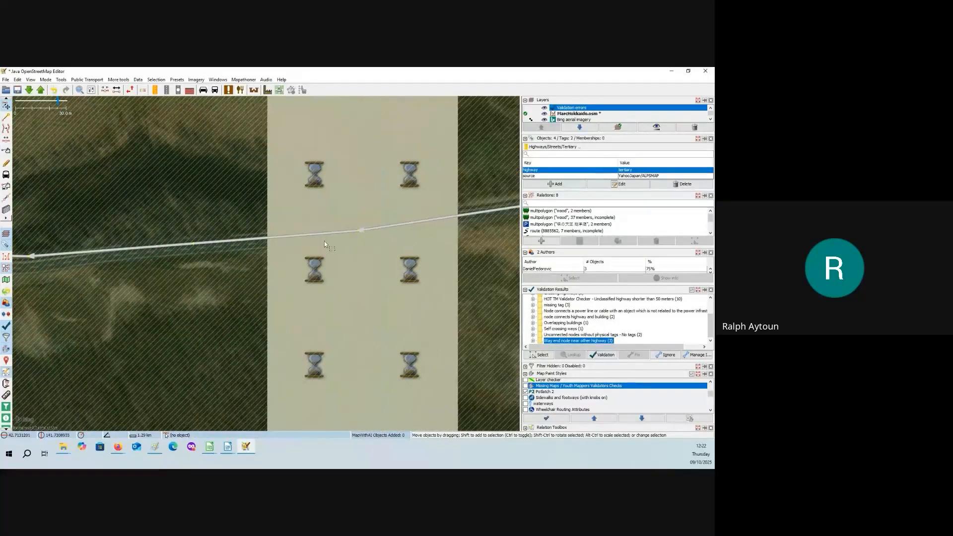
{"action": "scroll", "coordinate": [268, 235], "scroll_direction": "down", "scroll_amount": 5}
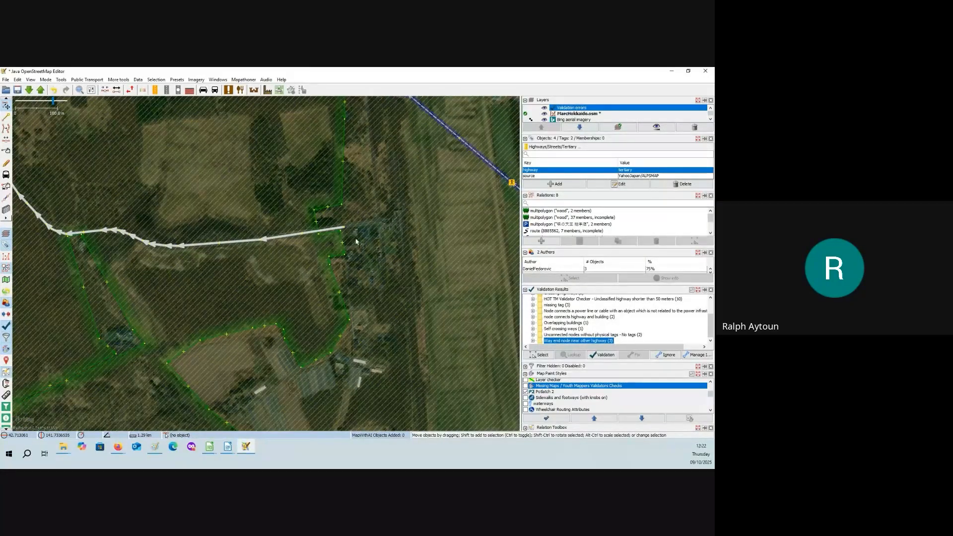
{"action": "scroll", "coordinate": [345, 242], "scroll_direction": "up", "scroll_amount": 6}
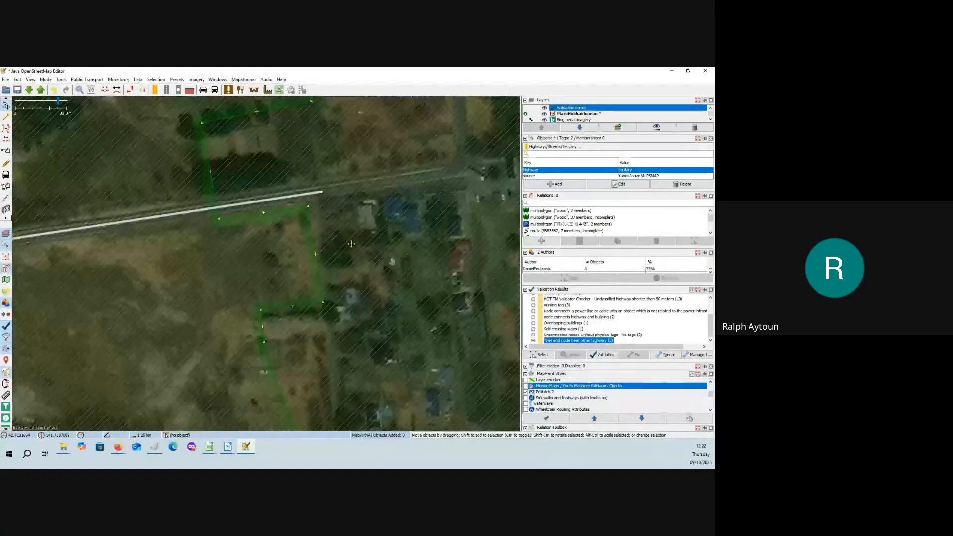
{"action": "scroll", "coordinate": [410, 252], "scroll_direction": "down", "scroll_amount": 5}
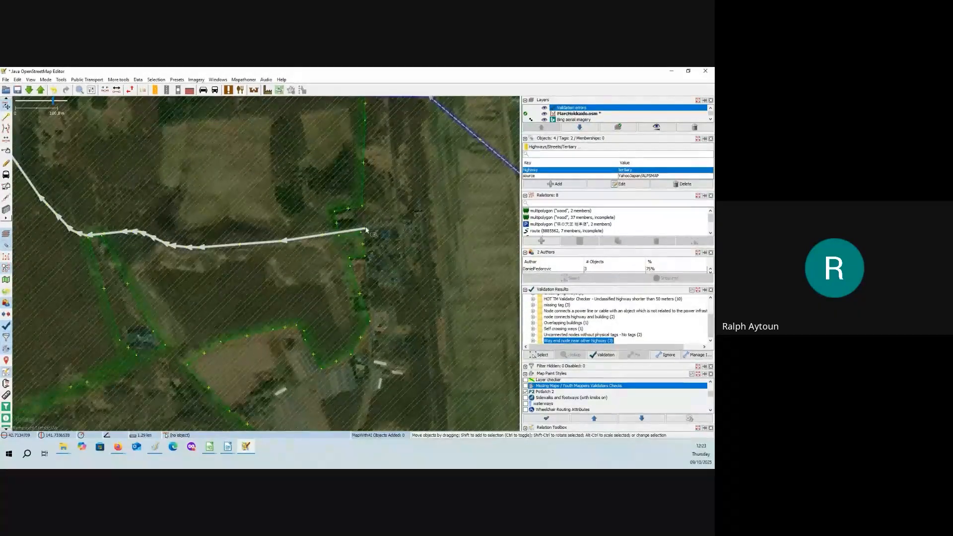
Trace the road back northwest along the selected tertiary segments to the trunk road and the village street grid.
{"action": "left_click_drag", "start_coordinate": [205, 267], "coordinate": [476, 279]}
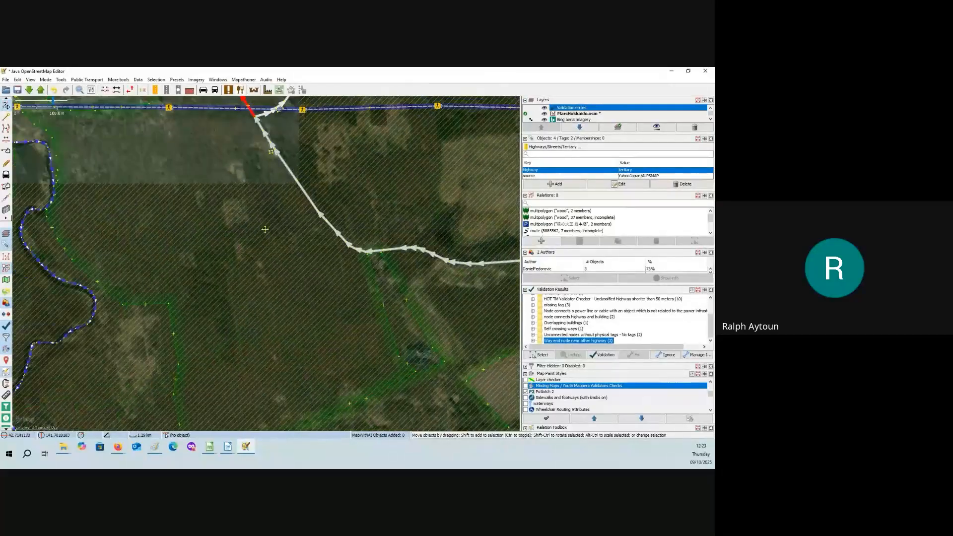
{"action": "left_click_drag", "start_coordinate": [253, 144], "coordinate": [353, 238]}
{"action": "left_click_drag", "start_coordinate": [271, 159], "coordinate": [403, 294]}
{"action": "left_click_drag", "start_coordinate": [206, 102], "coordinate": [362, 240]}
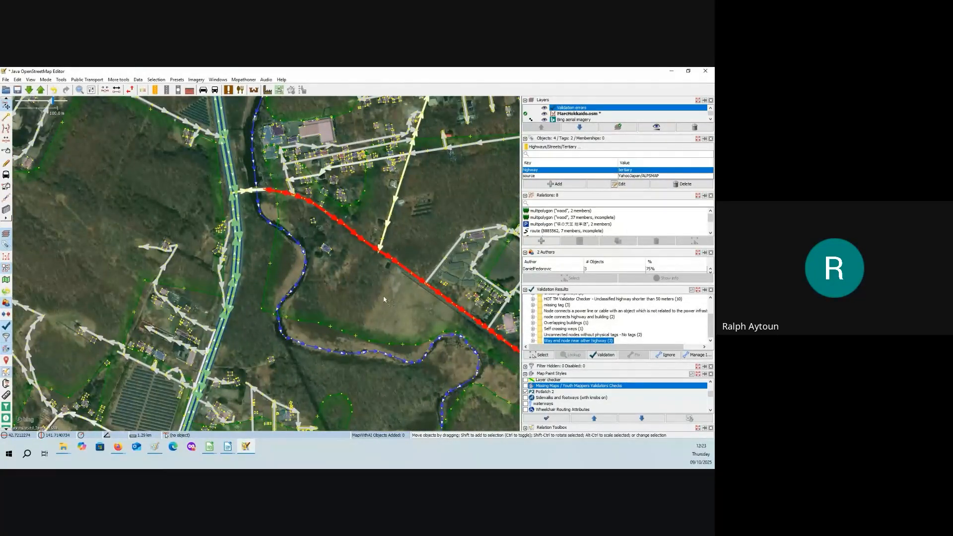
{"action": "left_click_drag", "start_coordinate": [383, 300], "coordinate": [186, 171]}
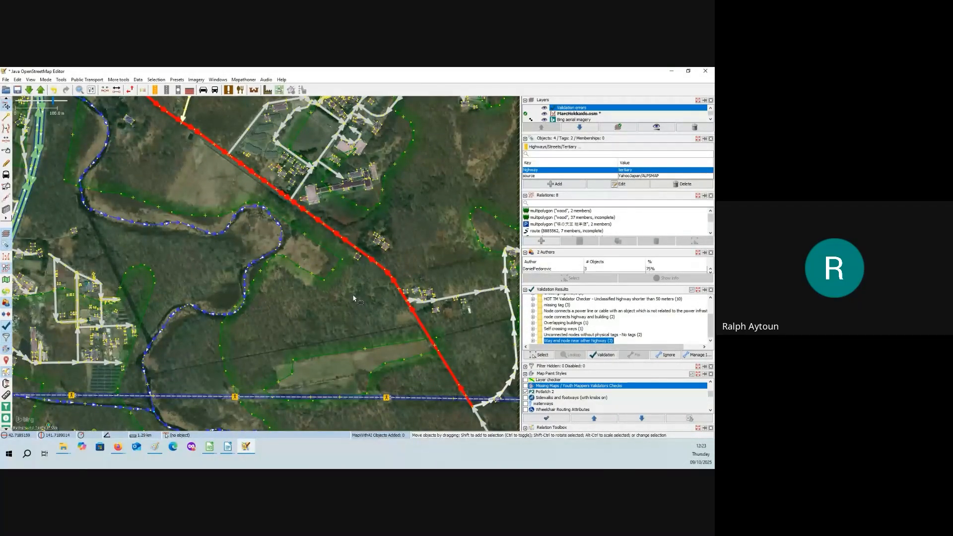
{"action": "left_click_drag", "start_coordinate": [219, 127], "coordinate": [360, 296]}
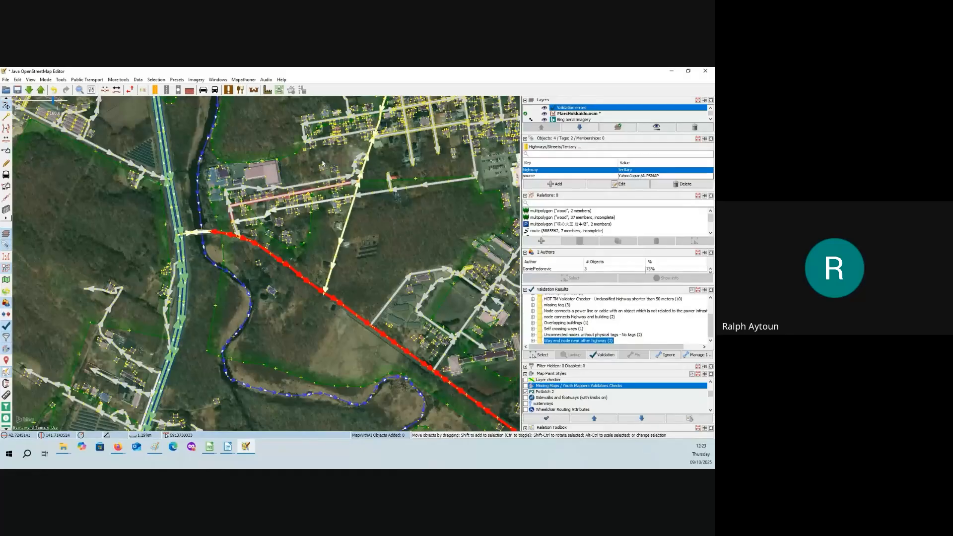
{"action": "left_click_drag", "start_coordinate": [317, 130], "coordinate": [344, 187]}
{"action": "left_click_drag", "start_coordinate": [334, 95], "coordinate": [309, 194]}
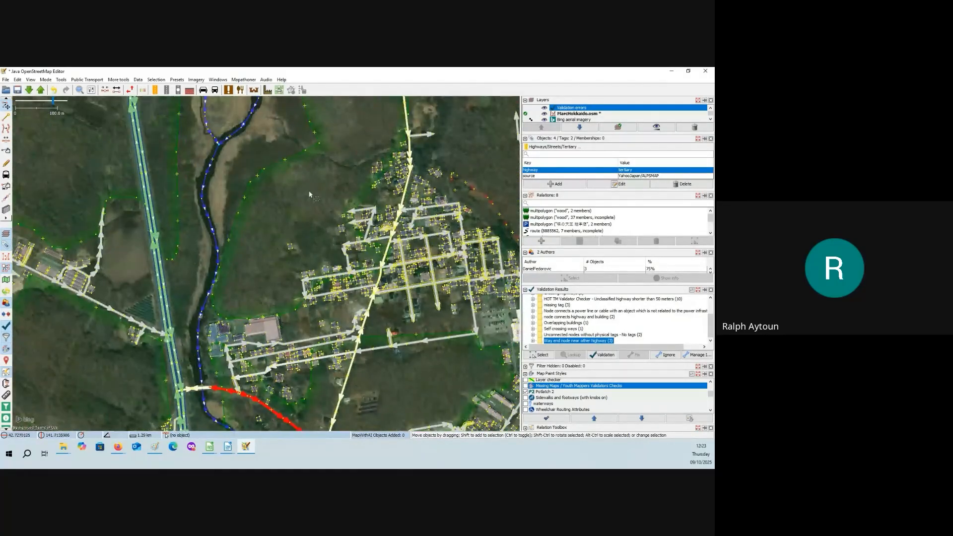
Follow the tertiary road north out of the village and inspect its loose end outside the downloaded area.
{"action": "left_click_drag", "start_coordinate": [335, 98], "coordinate": [337, 264]}
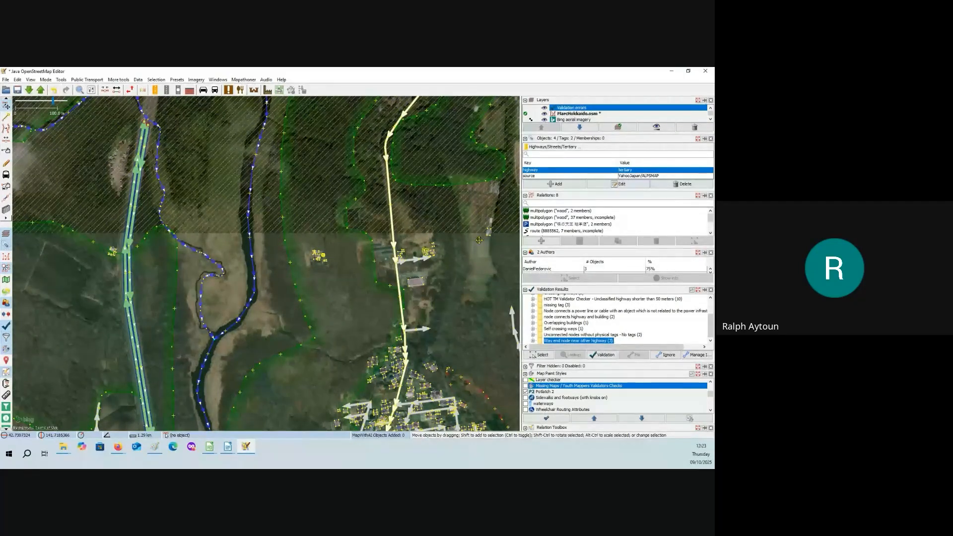
{"action": "left_click_drag", "start_coordinate": [479, 240], "coordinate": [365, 392]}
{"action": "left_click_drag", "start_coordinate": [358, 243], "coordinate": [438, 157]}
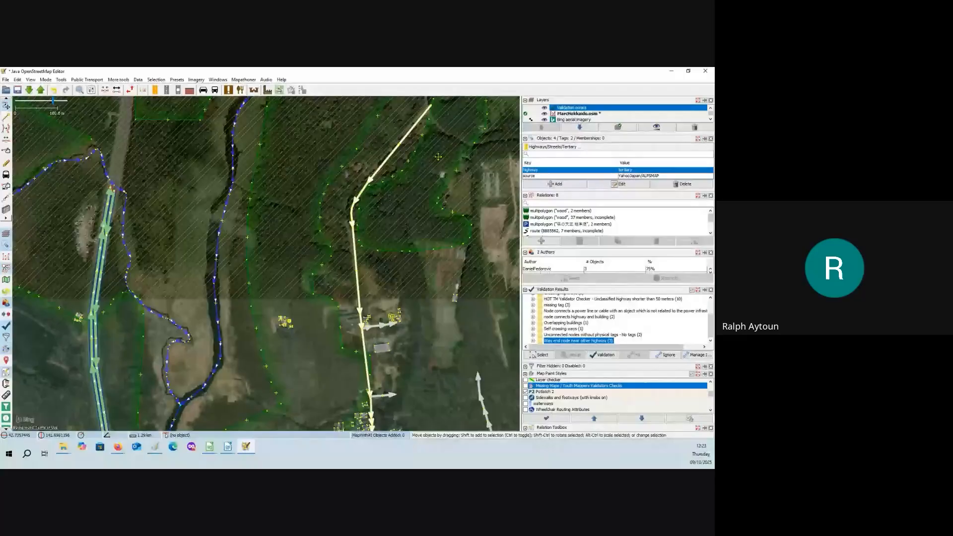
{"action": "left_click_drag", "start_coordinate": [382, 349], "coordinate": [349, 440]}
{"action": "scroll", "coordinate": [384, 211], "scroll_direction": "up", "scroll_amount": 4}
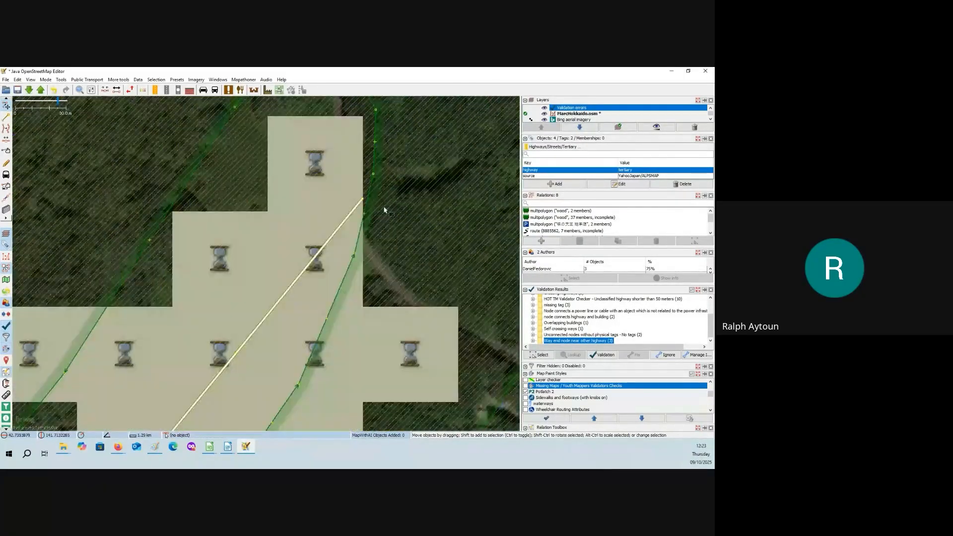
{"action": "scroll", "coordinate": [384, 210], "scroll_direction": "down", "scroll_amount": 4}
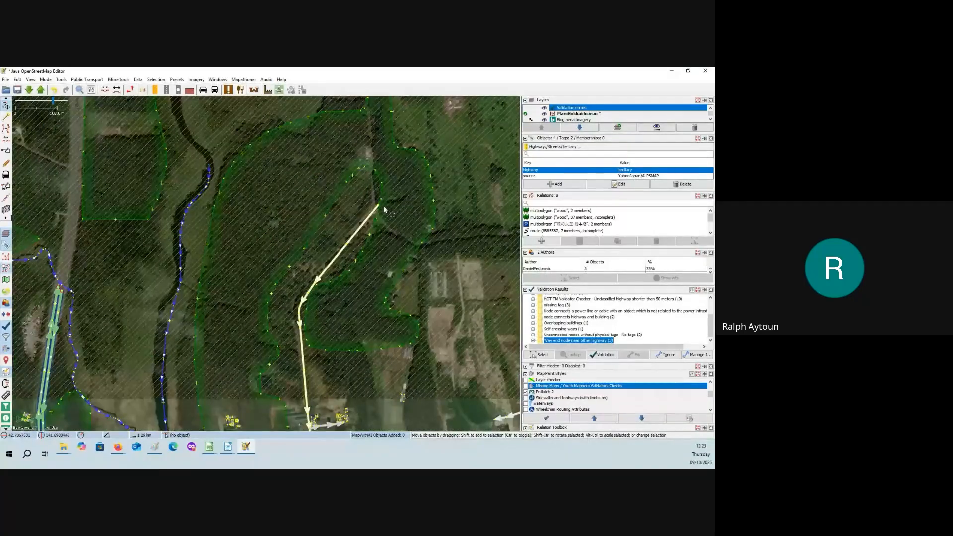
{"action": "scroll", "coordinate": [385, 212], "scroll_direction": "down", "scroll_amount": 2}
{"action": "left_click_drag", "start_coordinate": [386, 214], "coordinate": [378, 224]}
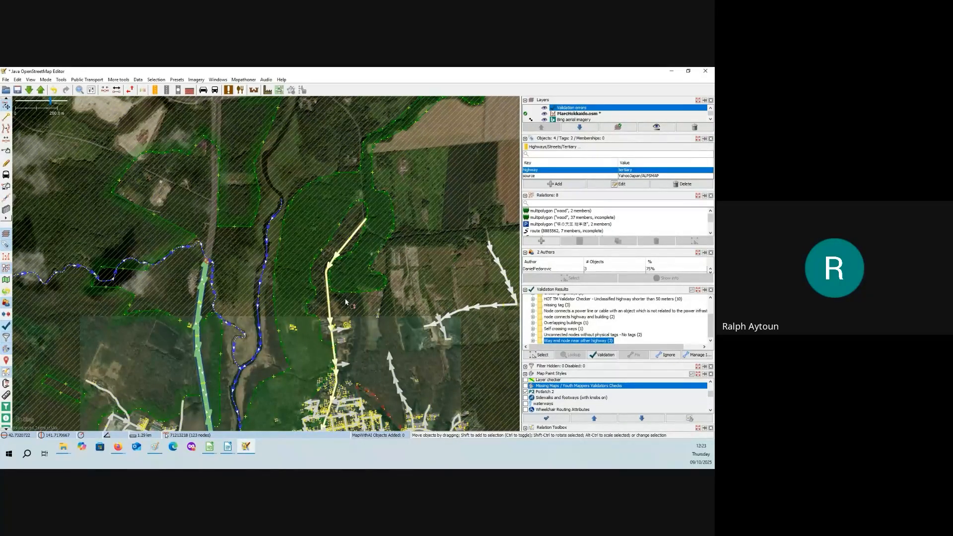
{"action": "left_click_drag", "start_coordinate": [329, 411], "coordinate": [349, 300]}
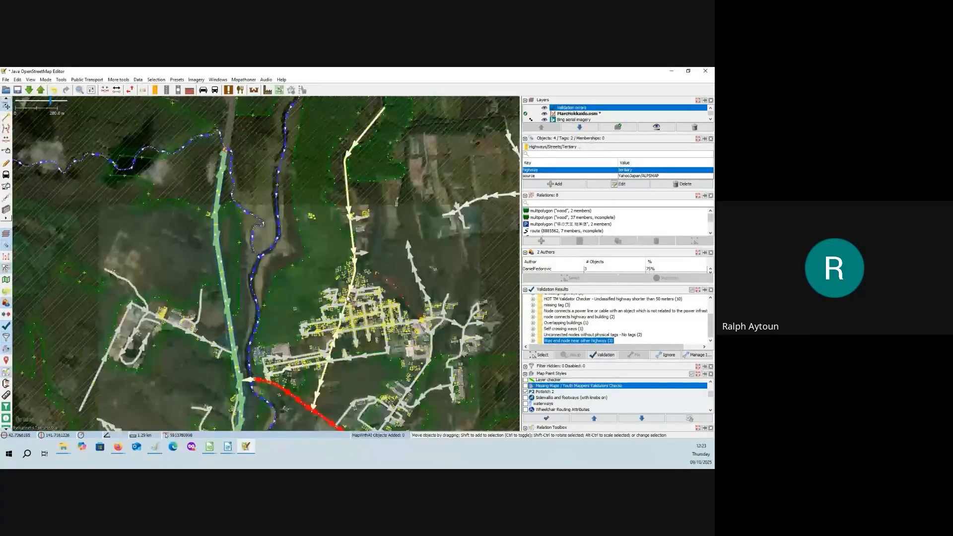
Download OpenStreetMap data for a box around the northern tertiary road's loose end, dismiss the conflict notice and check the road's continuation.
{"action": "left_click_drag", "start_coordinate": [333, 243], "coordinate": [302, 343]}
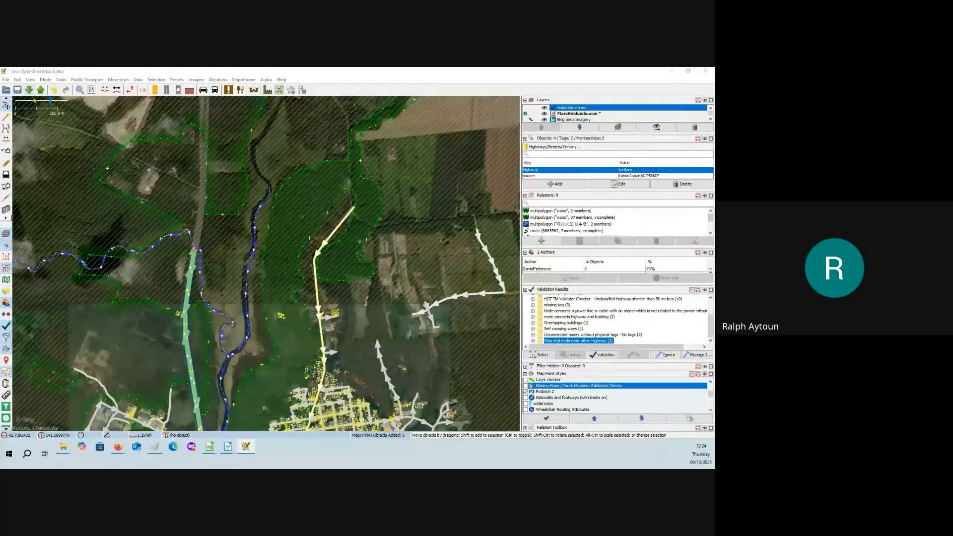
{"action": "left_click_drag", "start_coordinate": [265, 129], "coordinate": [299, 116]}
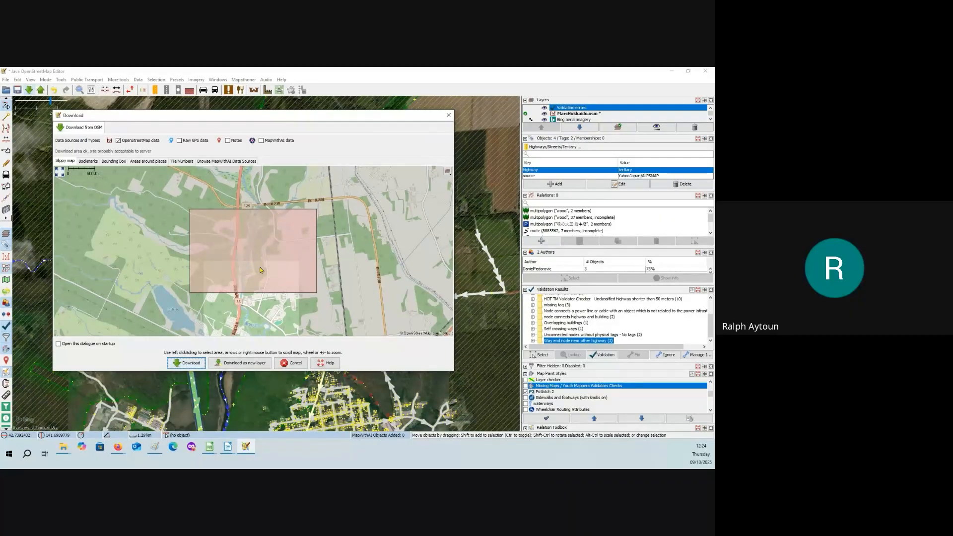
{"action": "left_click_drag", "start_coordinate": [235, 213], "coordinate": [302, 272]}
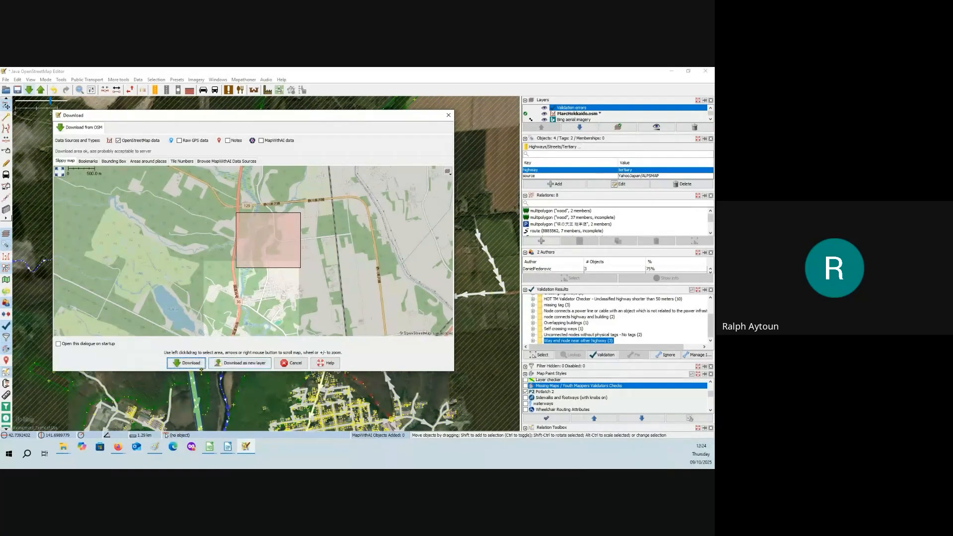
{"action": "left_click", "coordinate": [191, 363]}
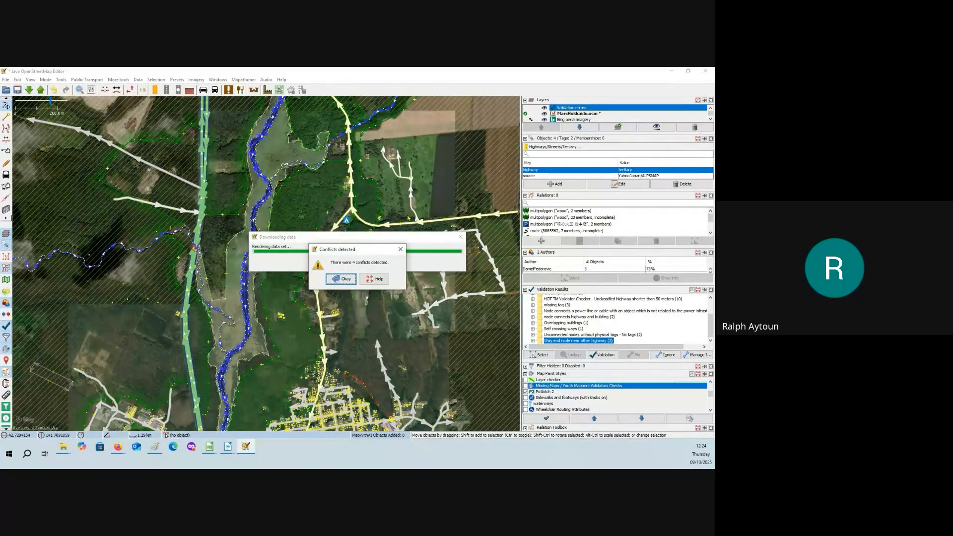
{"action": "left_click", "coordinate": [346, 281]}
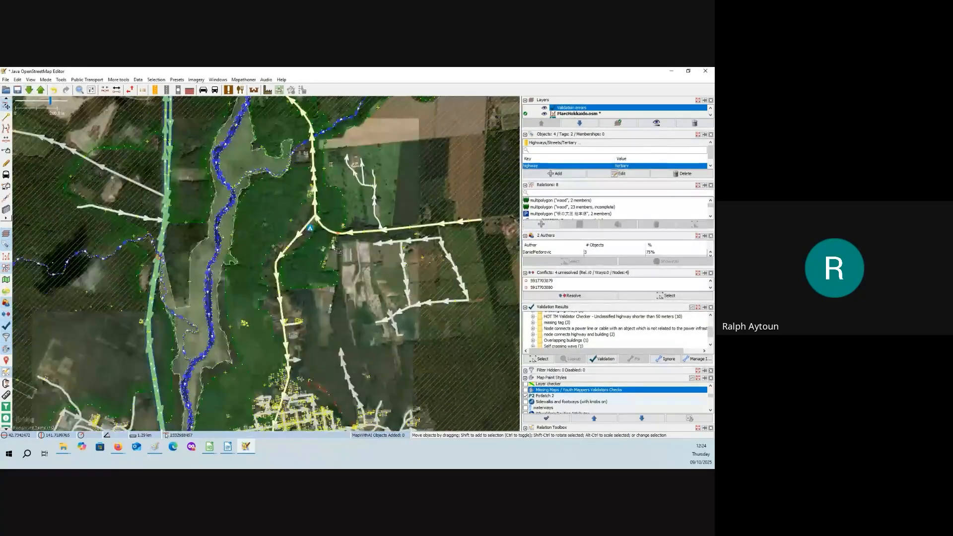
{"action": "left_click_drag", "start_coordinate": [313, 247], "coordinate": [346, 234]}
{"action": "scroll", "coordinate": [346, 235], "scroll_direction": "up", "scroll_amount": 2}
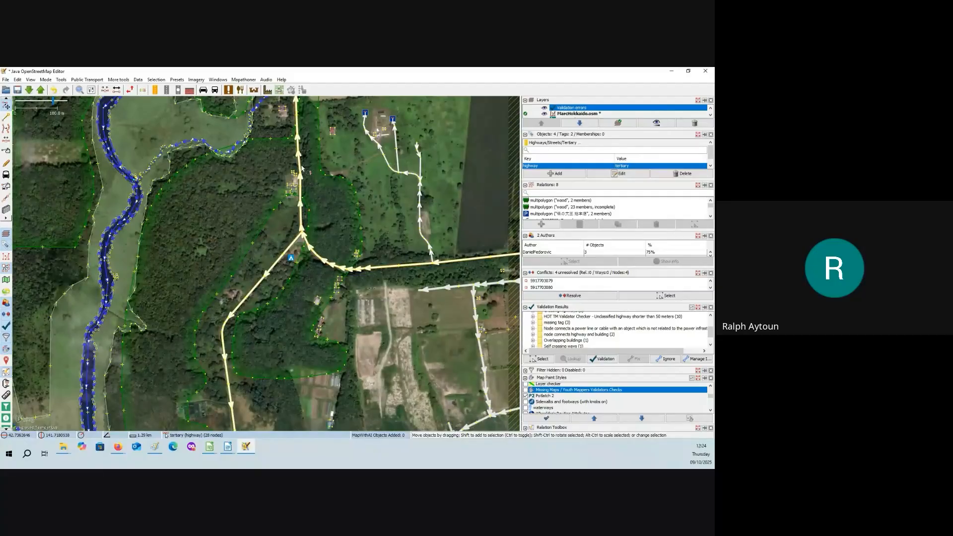
Follow the selected tertiary road east past its loose end and examine its continuation beyond the farm in the imagery.
{"action": "left_click_drag", "start_coordinate": [299, 155], "coordinate": [245, 201]}
{"action": "left_click_drag", "start_coordinate": [420, 247], "coordinate": [235, 211]}
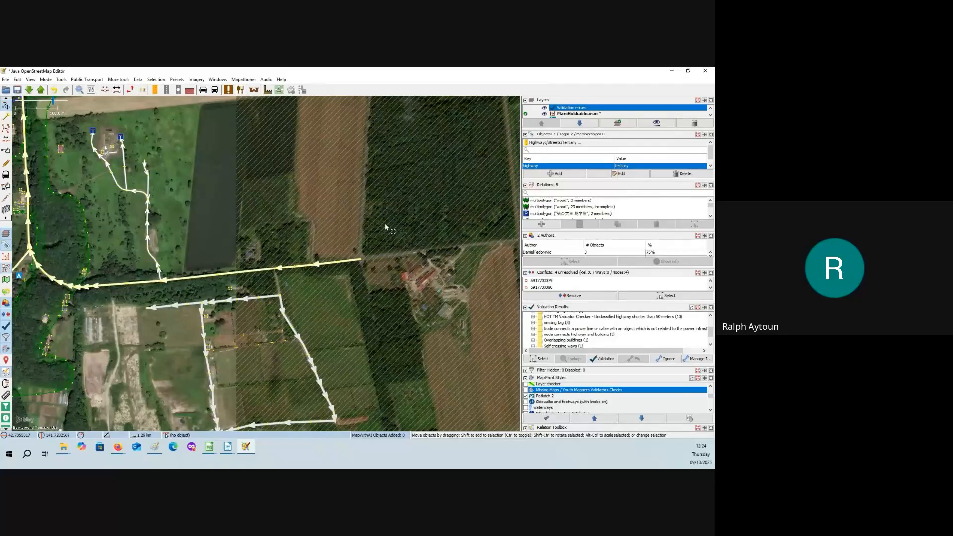
{"action": "left_click_drag", "start_coordinate": [425, 273], "coordinate": [270, 283]}
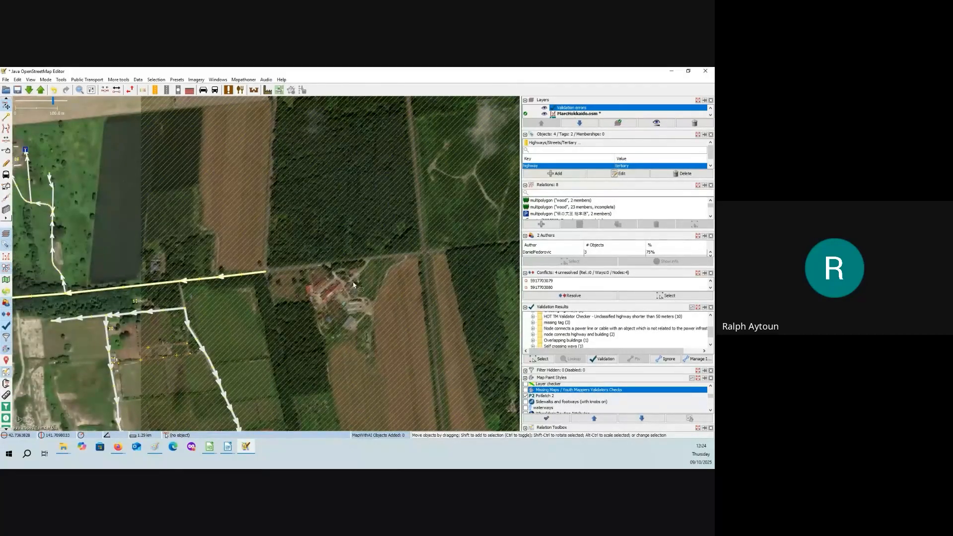
{"action": "left_click_drag", "start_coordinate": [427, 256], "coordinate": [287, 263]}
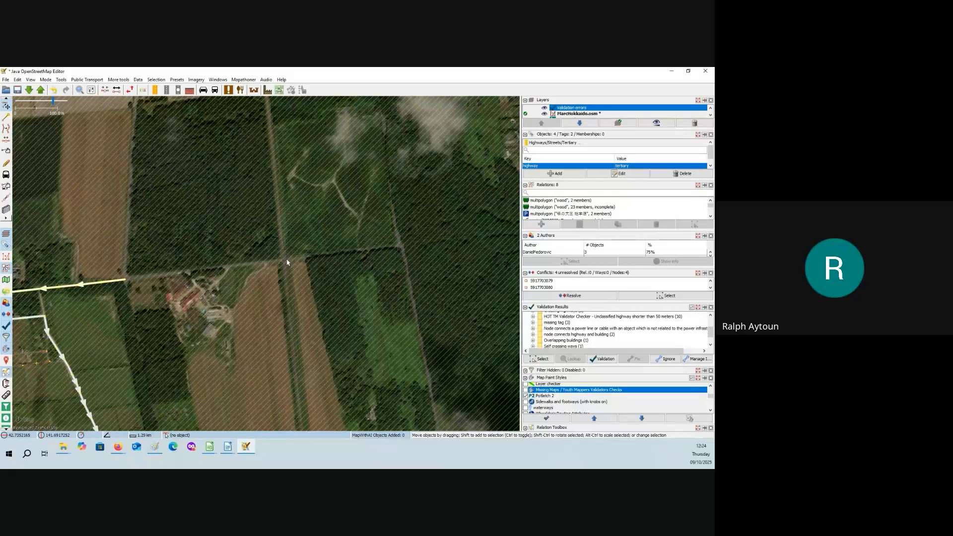
{"action": "scroll", "coordinate": [287, 263], "scroll_direction": "down", "scroll_amount": 2}
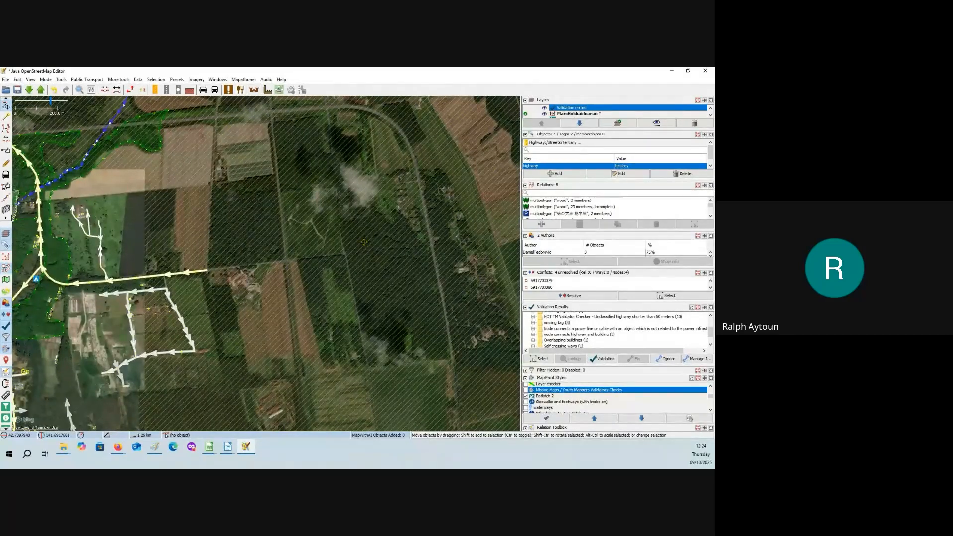
Return to the tertiary road junction, clear the selection and follow the road south to the village street grid.
{"action": "left_click_drag", "start_coordinate": [79, 266], "coordinate": [334, 257]}
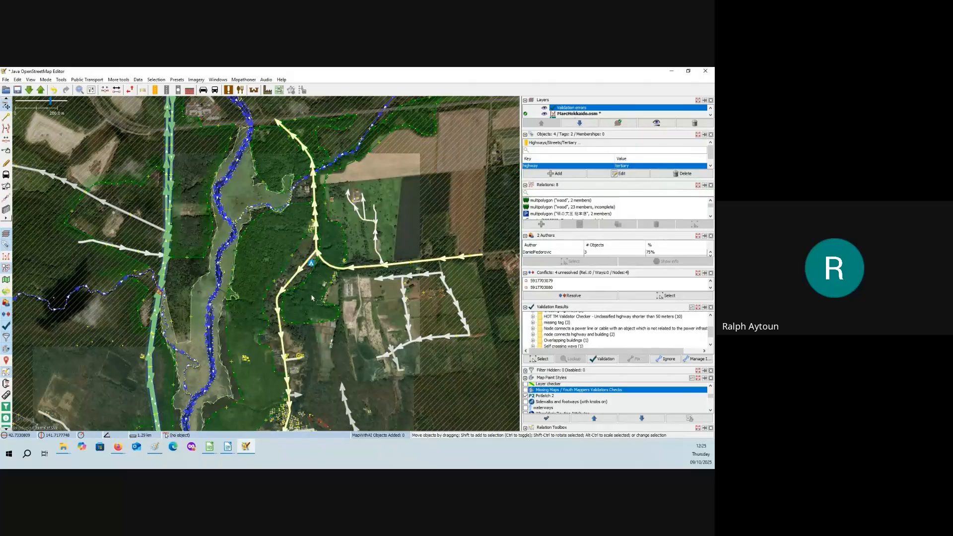
{"action": "scroll", "coordinate": [311, 298], "scroll_direction": "down", "scroll_amount": 1}
{"action": "left_click_drag", "start_coordinate": [311, 298], "coordinate": [365, 239]}
{"action": "scroll", "coordinate": [363, 237], "scroll_direction": "up", "scroll_amount": 1}
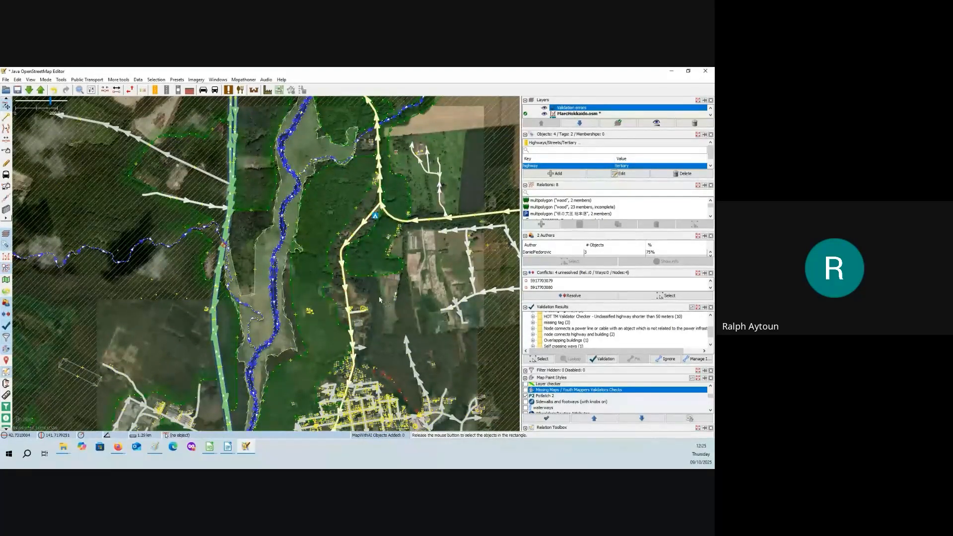
{"action": "left_click", "coordinate": [357, 245]}
{"action": "left_click", "coordinate": [362, 224]}
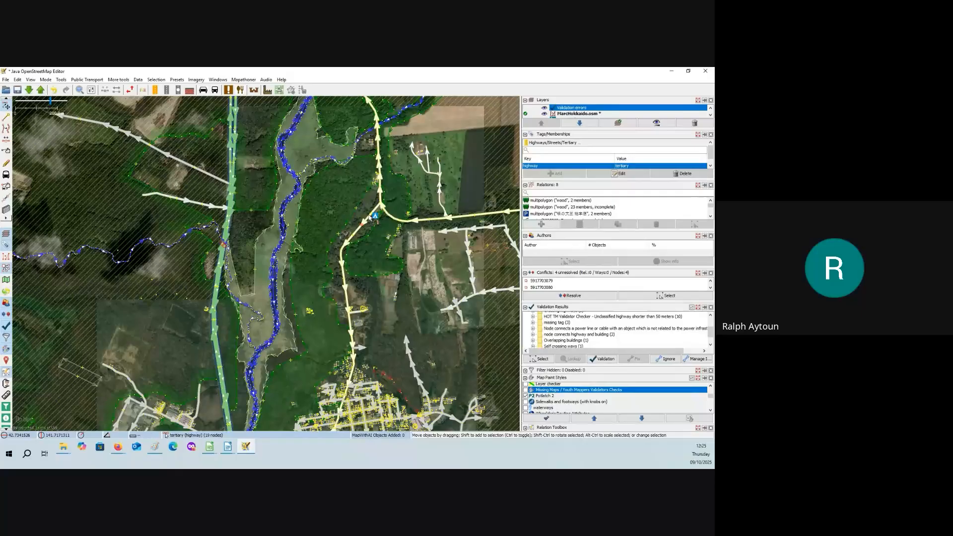
{"action": "left_click_drag", "start_coordinate": [393, 306], "coordinate": [414, 161]}
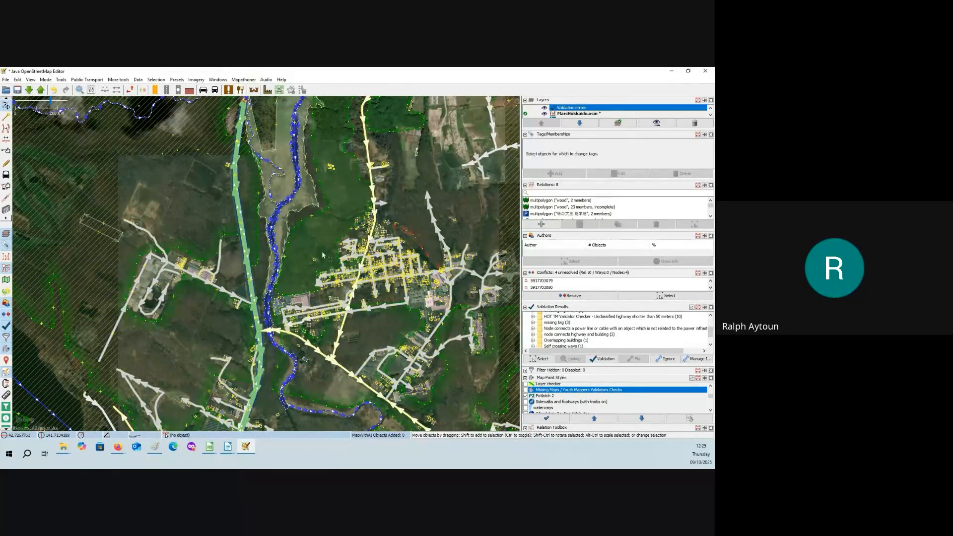
Check the extents of the grid's northern unclassified cross street and the long north-south street that branches off it.
{"action": "scroll", "coordinate": [378, 246], "scroll_direction": "up", "scroll_amount": 3}
{"action": "scroll", "coordinate": [379, 246], "scroll_direction": "up", "scroll_amount": 1}
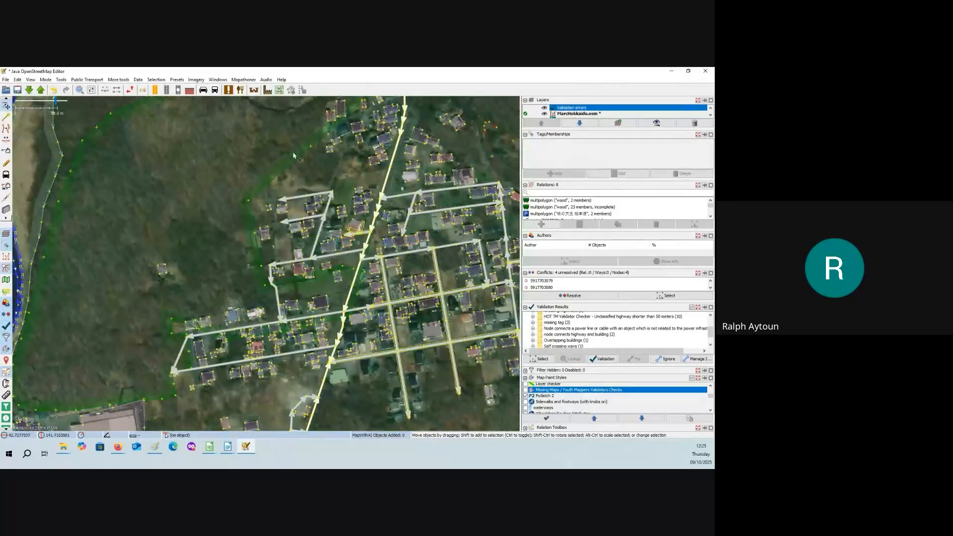
{"action": "left_click_drag", "start_coordinate": [289, 248], "coordinate": [220, 177]}
{"action": "left_click_drag", "start_coordinate": [378, 200], "coordinate": [370, 235]}
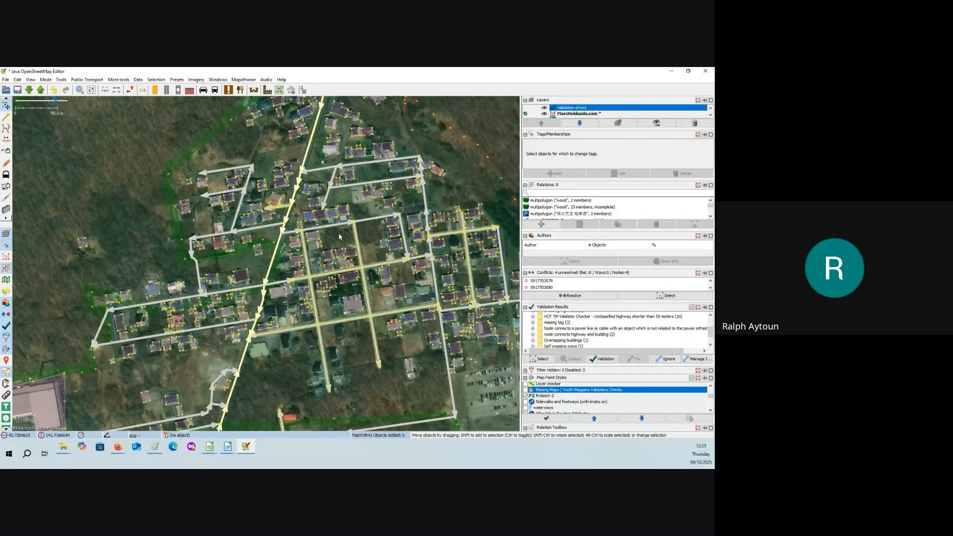
{"action": "left_click", "coordinate": [320, 273]}
{"action": "left_click", "coordinate": [368, 220]}
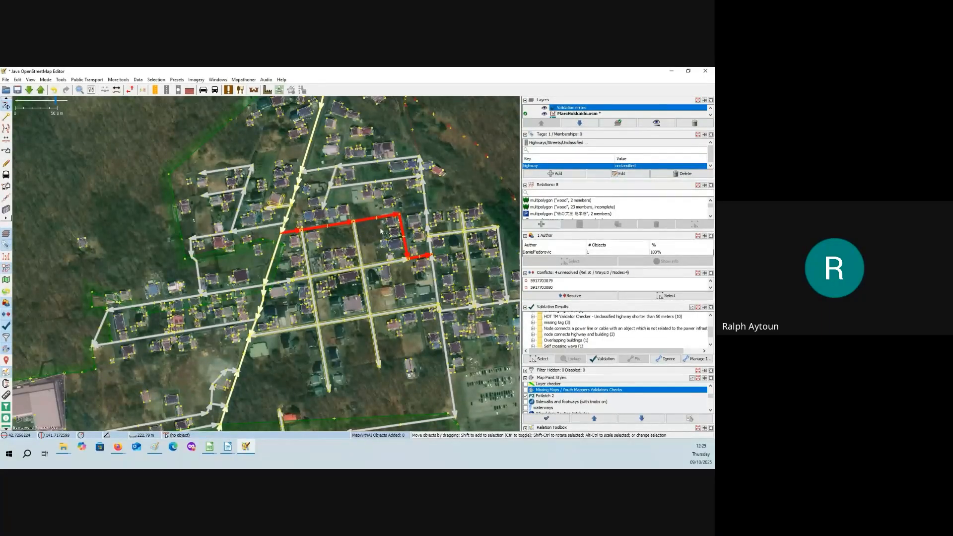
{"action": "left_click", "coordinate": [357, 243]}
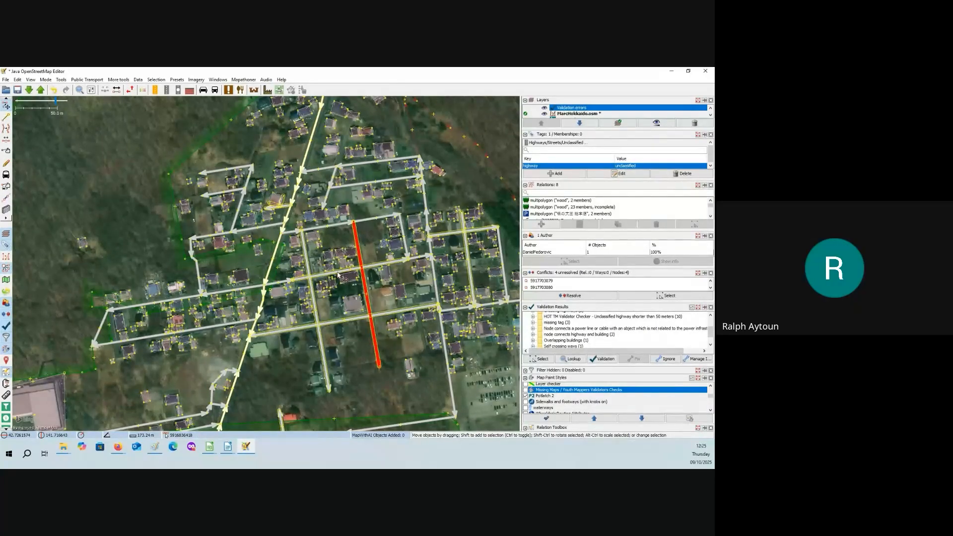
Check the extent of the unclassified cross street through the middle of the village grid, clearing the selection at the end.
{"action": "left_click", "coordinate": [339, 274]}
{"action": "left_click", "coordinate": [376, 264]}
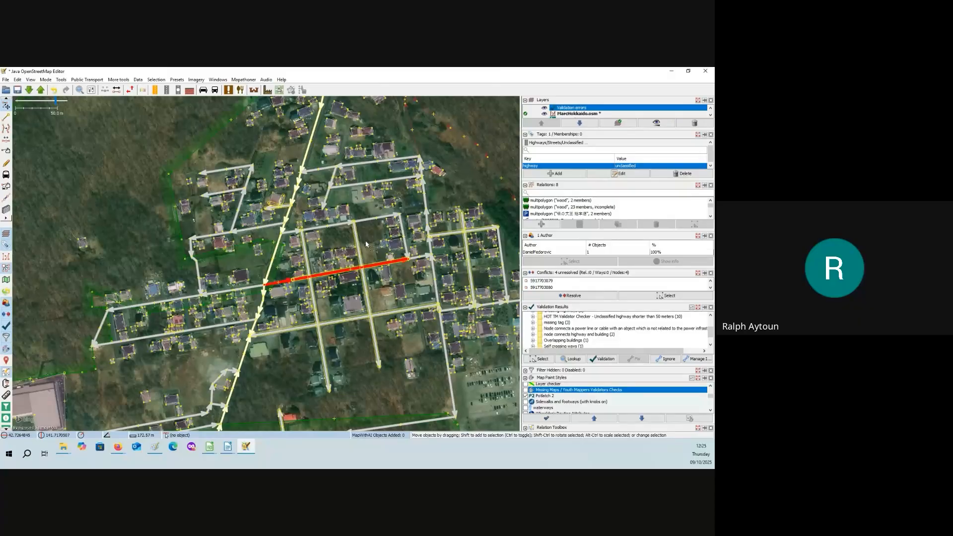
{"action": "left_click_drag", "start_coordinate": [375, 253], "coordinate": [353, 247]}
{"action": "left_click", "coordinate": [356, 189]}
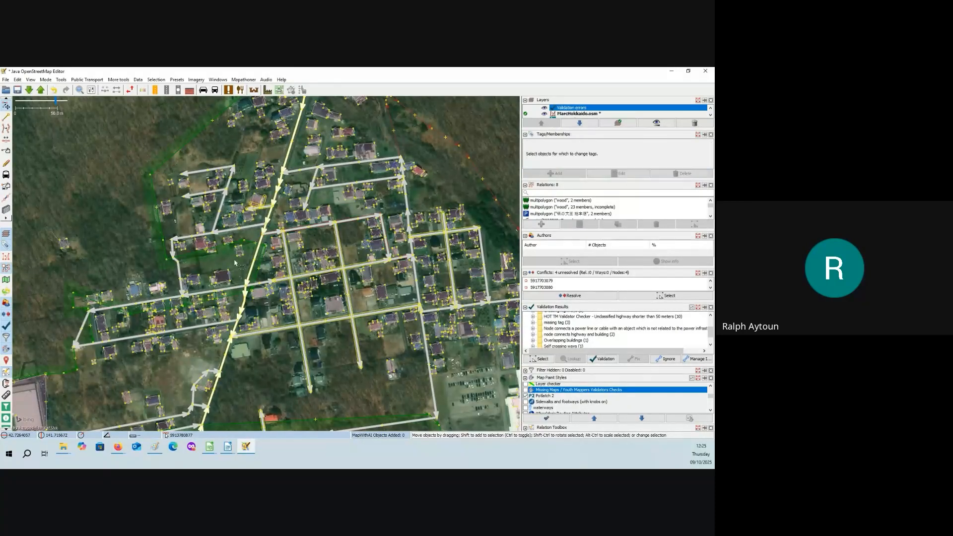
{"action": "left_click", "coordinate": [348, 269]}
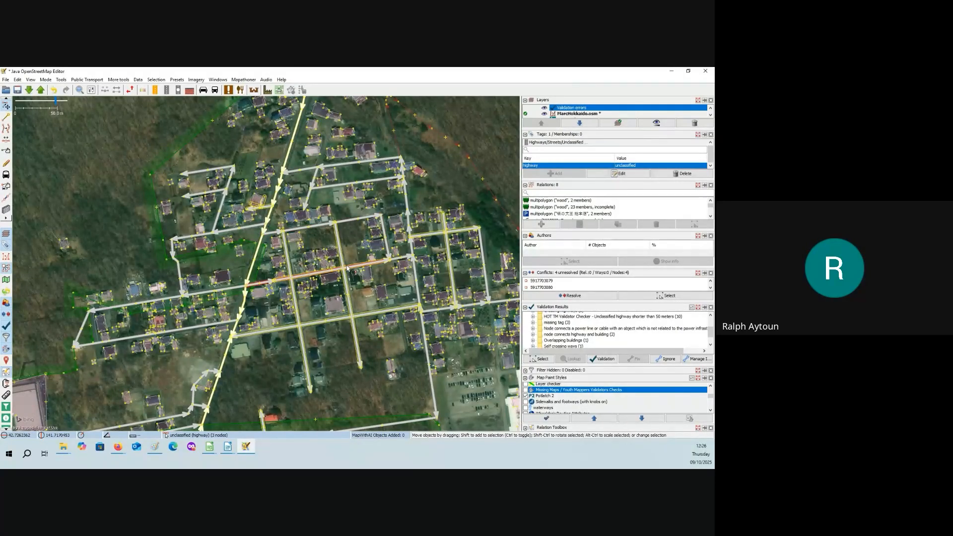
{"action": "left_click", "coordinate": [352, 276]}
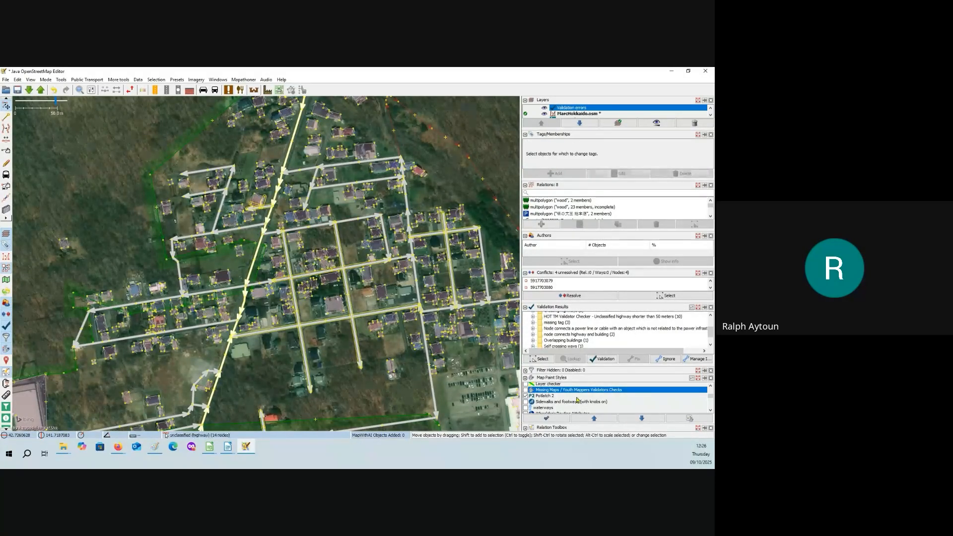
Try the Apple Validator map paint style on the village streets and turn it off again.
{"action": "scroll", "coordinate": [577, 400], "scroll_direction": "up", "scroll_amount": 5}
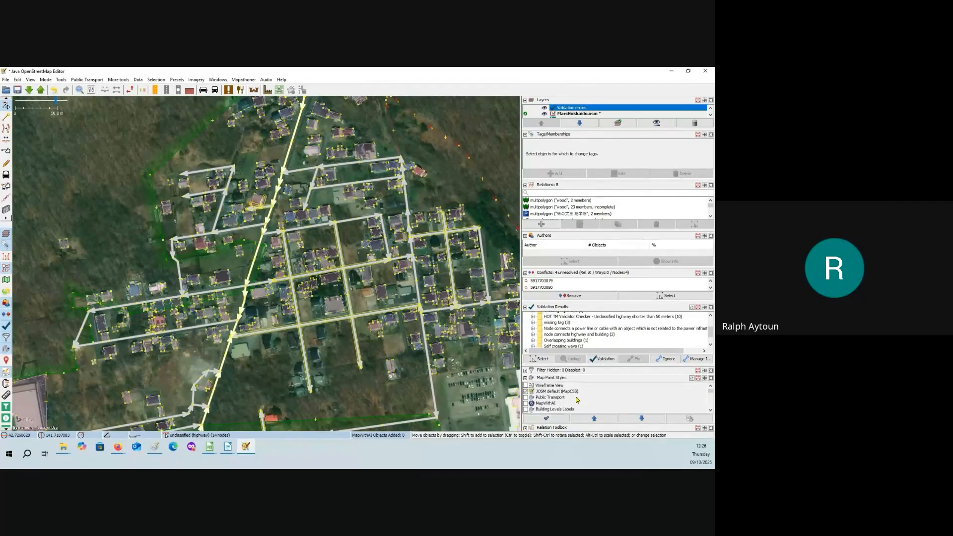
{"action": "scroll", "coordinate": [578, 401], "scroll_direction": "down", "scroll_amount": 3}
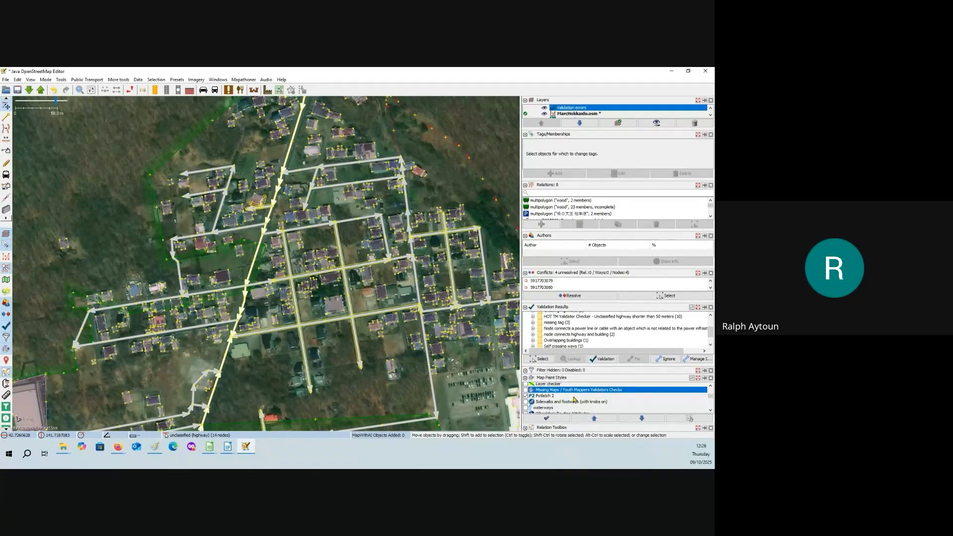
{"action": "scroll", "coordinate": [577, 401], "scroll_direction": "down", "scroll_amount": 2}
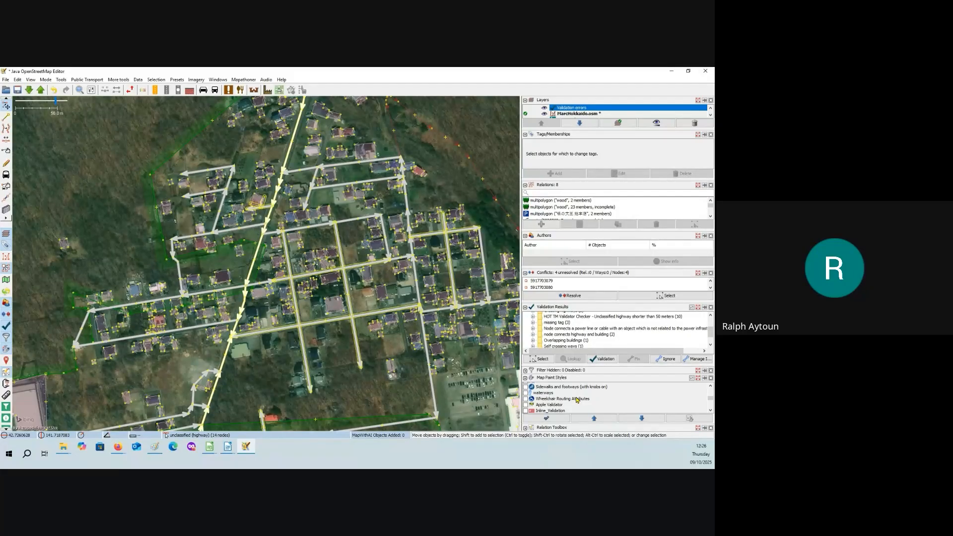
{"action": "scroll", "coordinate": [549, 399], "scroll_direction": "down", "scroll_amount": 1}
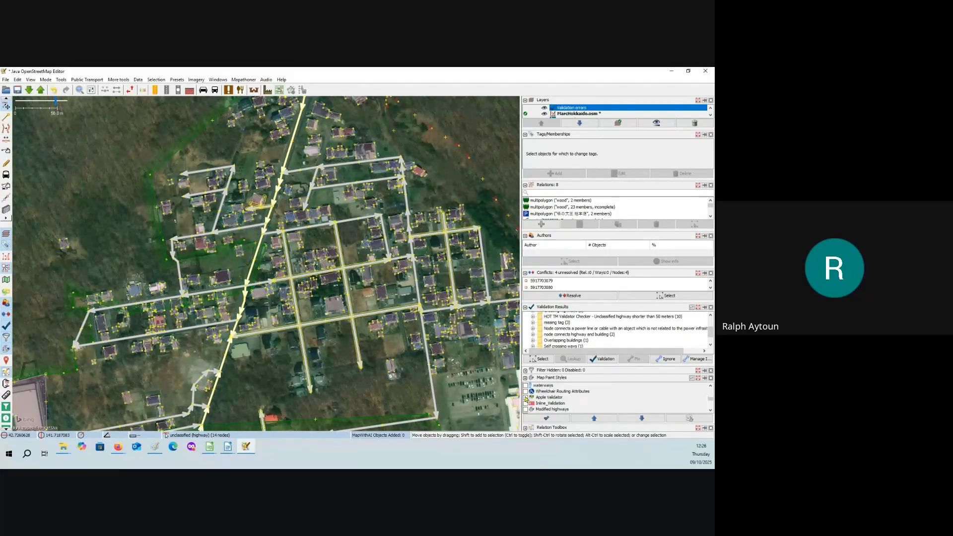
{"action": "left_click", "coordinate": [527, 397]}
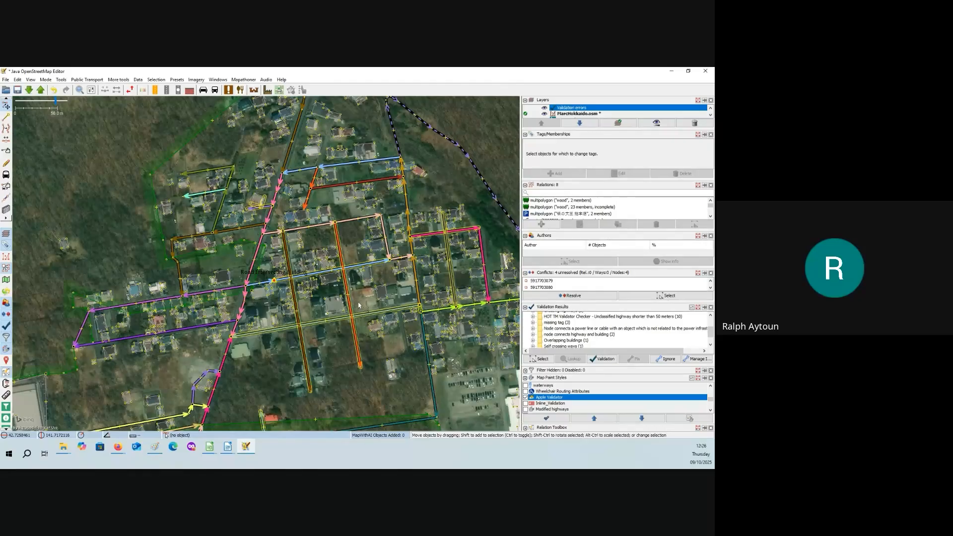
{"action": "left_click", "coordinate": [526, 397]}
Try the Color Ways map paint style, examine the village's road network with it, and turn it off again.
{"action": "scroll", "coordinate": [565, 401], "scroll_direction": "down", "scroll_amount": 1}
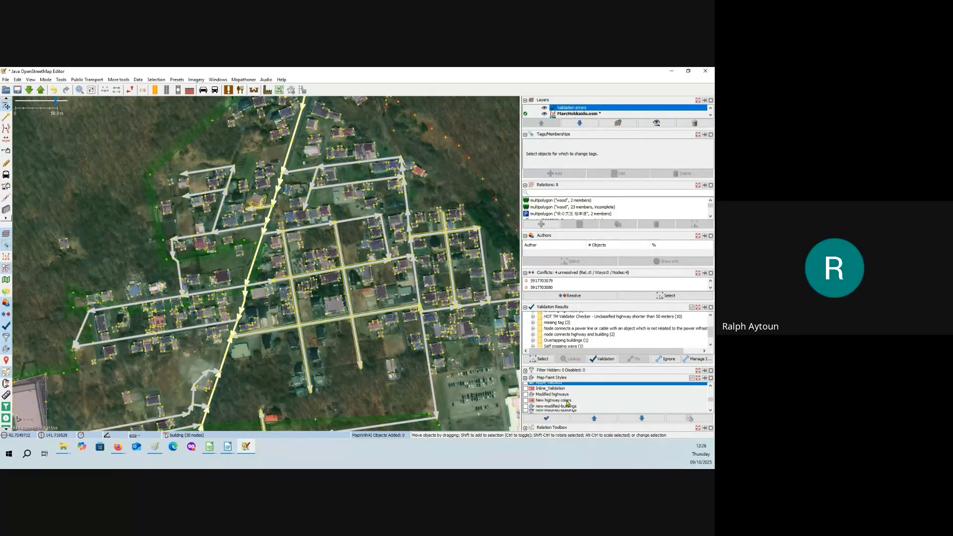
{"action": "scroll", "coordinate": [568, 403], "scroll_direction": "down", "scroll_amount": 2}
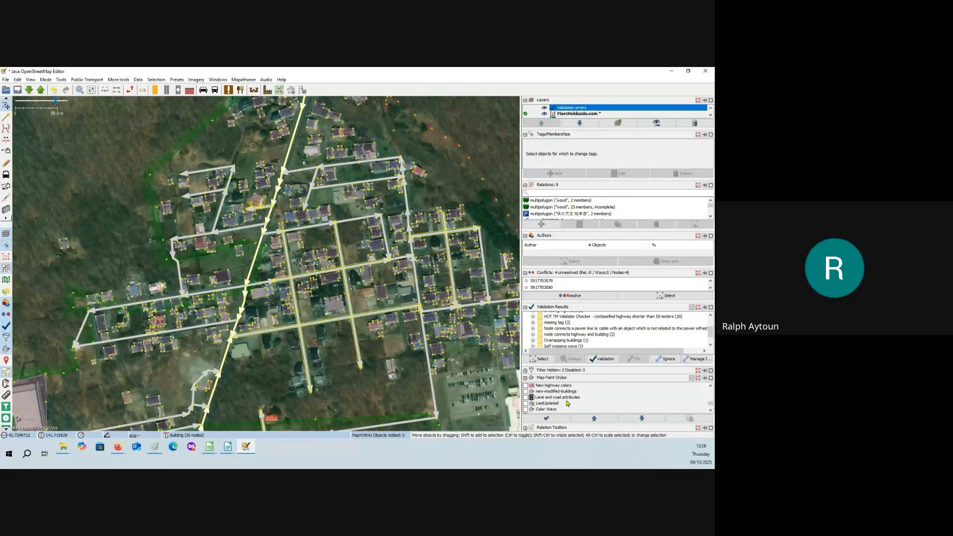
{"action": "scroll", "coordinate": [533, 401], "scroll_direction": "down", "scroll_amount": 1}
{"action": "left_click", "coordinate": [527, 399]}
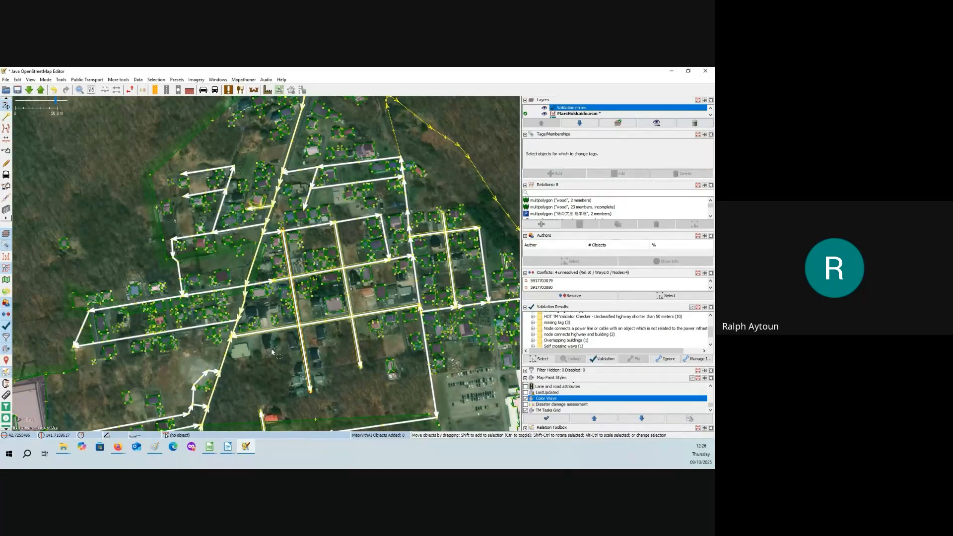
{"action": "left_click", "coordinate": [338, 256]}
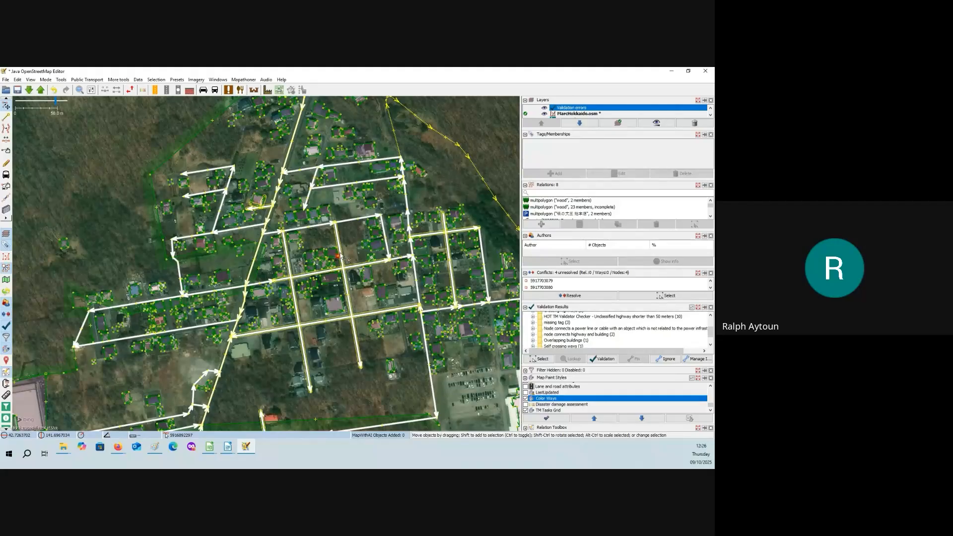
{"action": "scroll", "coordinate": [346, 259], "scroll_direction": "down", "scroll_amount": 3}
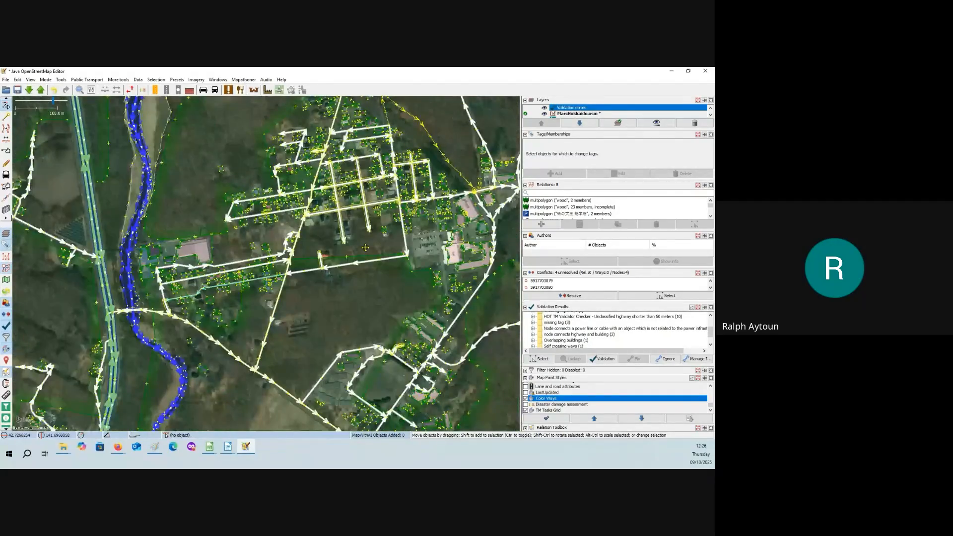
{"action": "left_click_drag", "start_coordinate": [365, 247], "coordinate": [339, 325]}
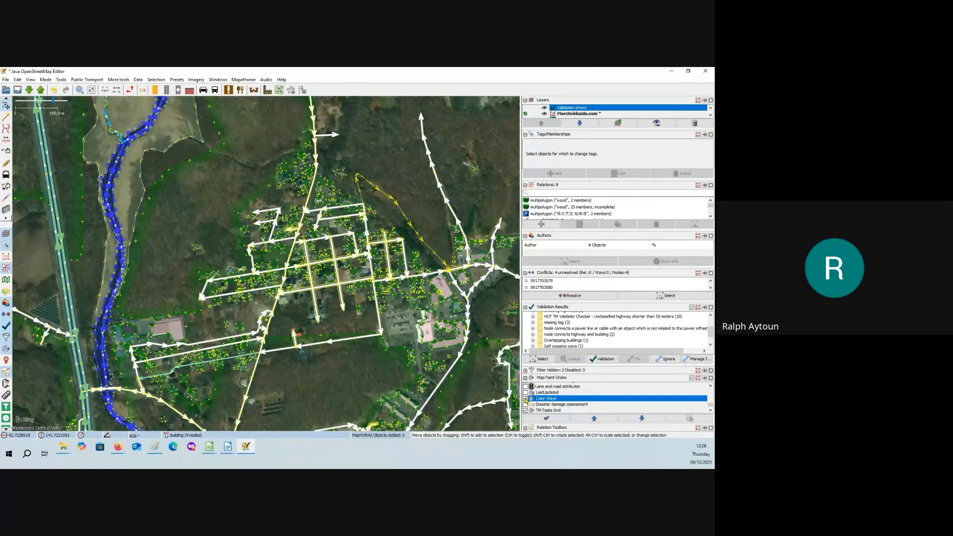
{"action": "left_click", "coordinate": [526, 399]}
Try the New highway colors map paint style on the road network and turn it off again.
{"action": "scroll", "coordinate": [542, 400], "scroll_direction": "up", "scroll_amount": 3}
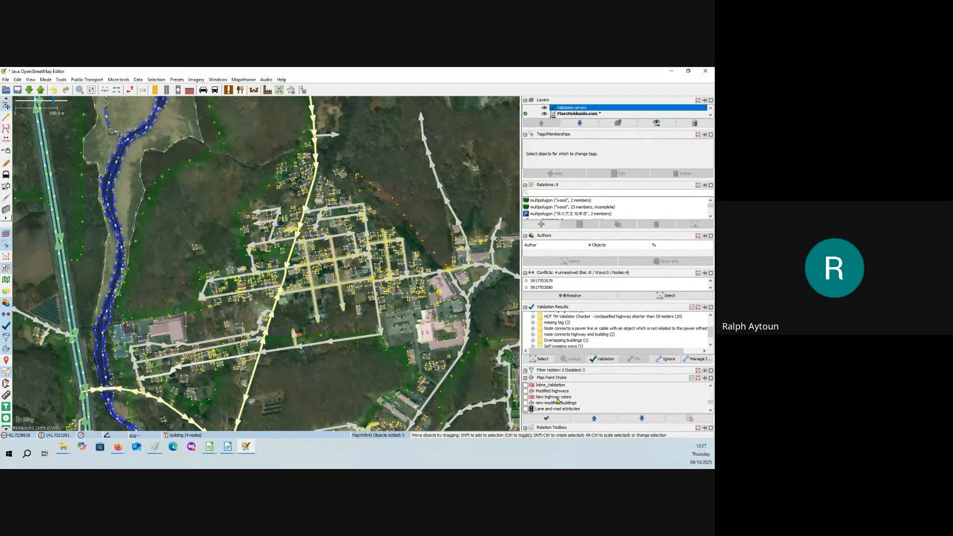
{"action": "left_click", "coordinate": [527, 397]}
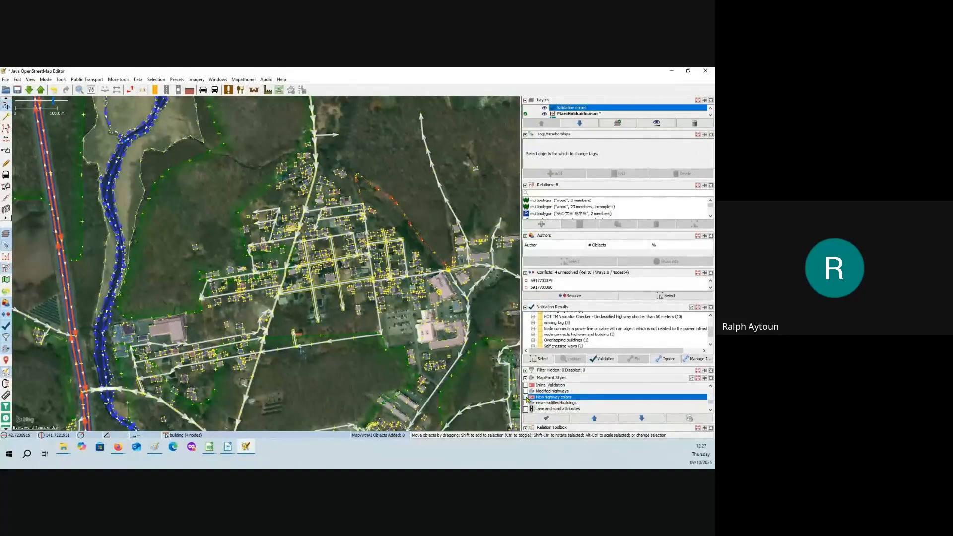
{"action": "left_click", "coordinate": [526, 398]}
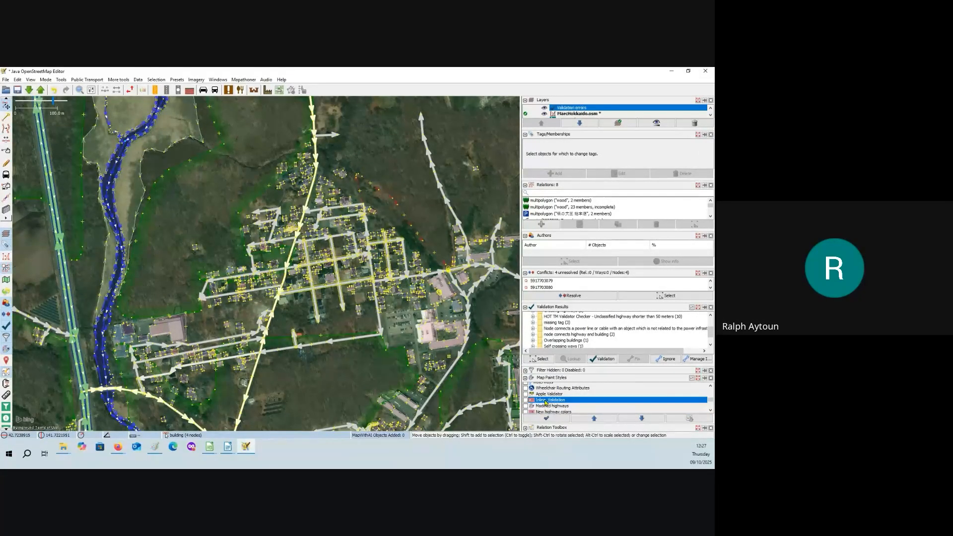
Try the Missing Maps / Youth Mappers Validation Checks paint style on the village and river, then turn it off again.
{"action": "scroll", "coordinate": [547, 403], "scroll_direction": "up", "scroll_amount": 1}
{"action": "scroll", "coordinate": [546, 403], "scroll_direction": "up", "scroll_amount": 1}
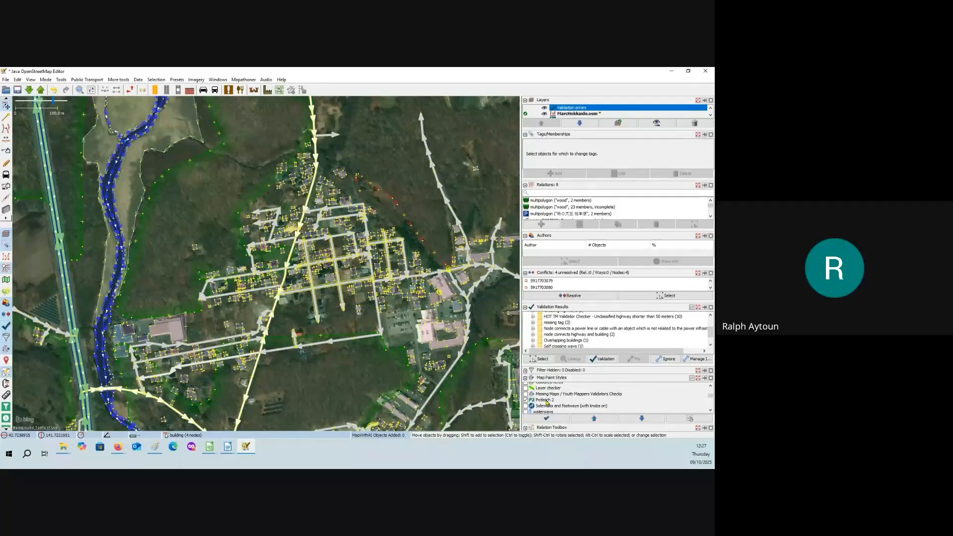
{"action": "left_click", "coordinate": [527, 394]}
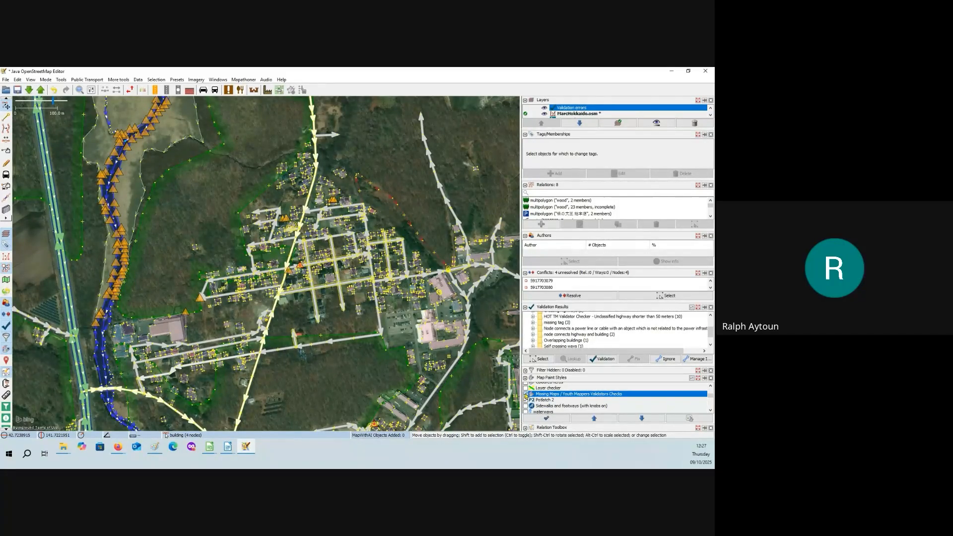
{"action": "left_click", "coordinate": [526, 396]}
{"action": "scroll", "coordinate": [545, 400], "scroll_direction": "up", "scroll_amount": 3}
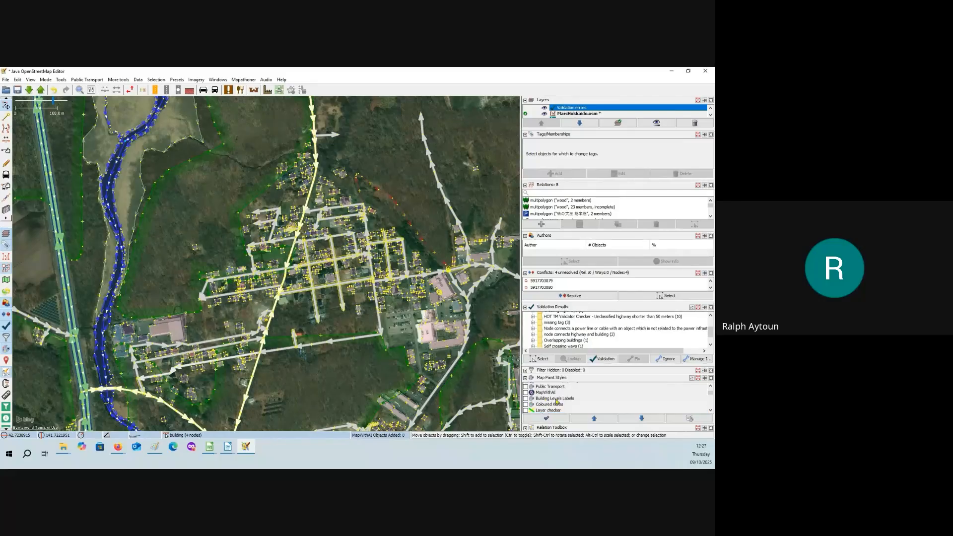
{"action": "scroll", "coordinate": [556, 401], "scroll_direction": "up", "scroll_amount": 2}
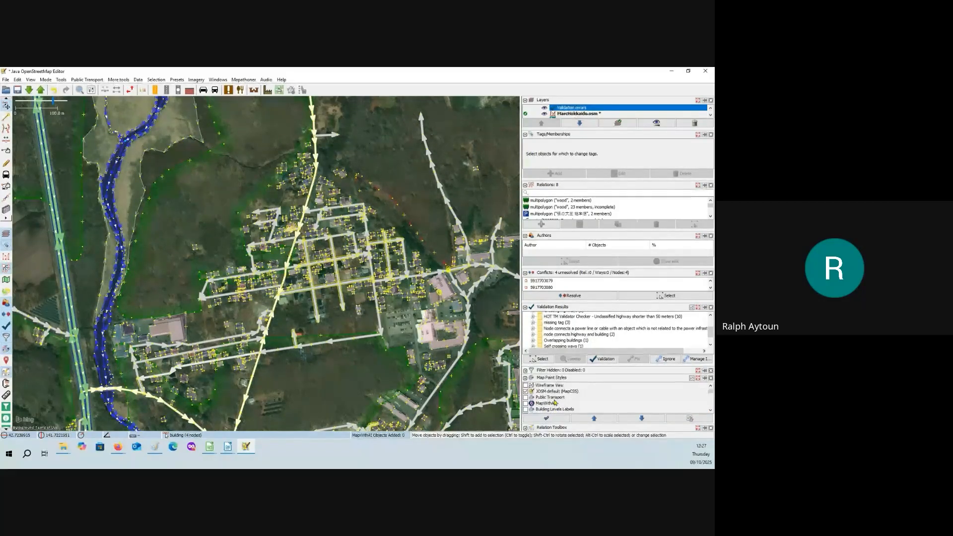
{"action": "scroll", "coordinate": [552, 402], "scroll_direction": "down", "scroll_amount": 5}
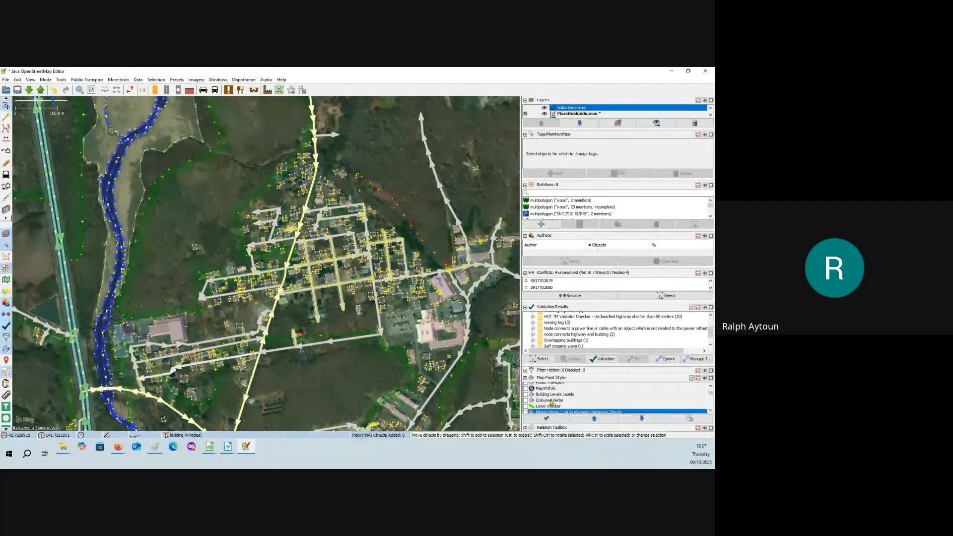
{"action": "scroll", "coordinate": [552, 402], "scroll_direction": "down", "scroll_amount": 1}
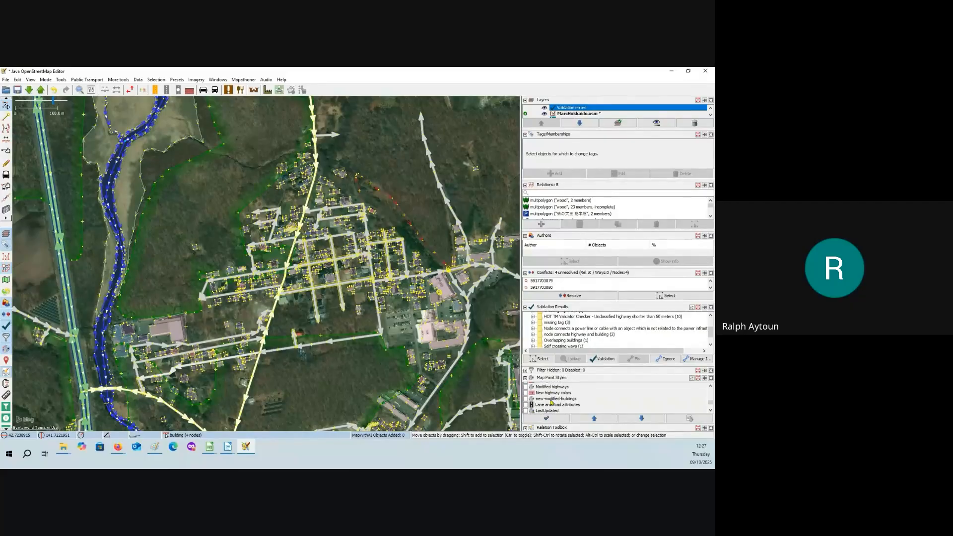
Examine the unclassified street along the village grid's southern edge and the dead-end streets running south from it.
{"action": "left_click", "coordinate": [333, 286]}
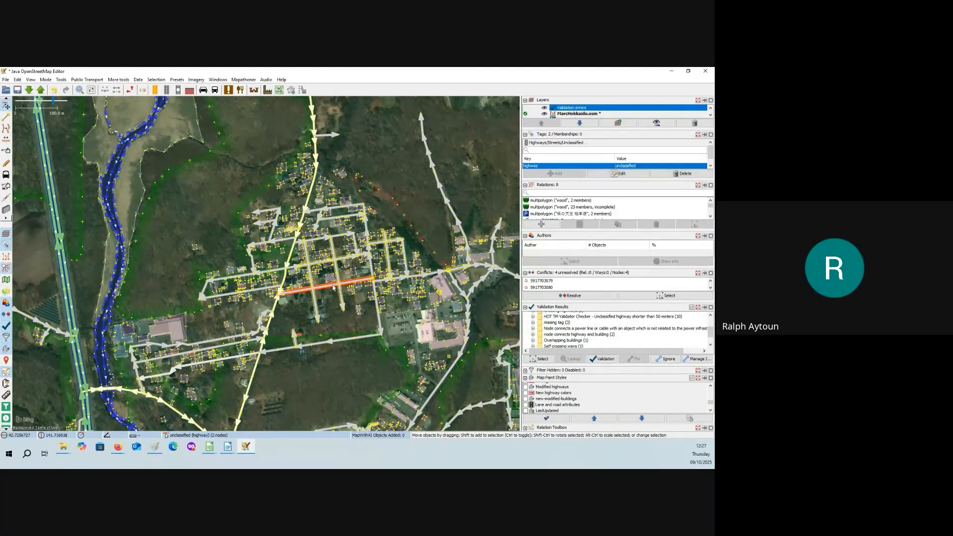
{"action": "left_click", "coordinate": [328, 306]}
{"action": "scroll", "coordinate": [328, 306], "scroll_direction": "up", "scroll_amount": 4}
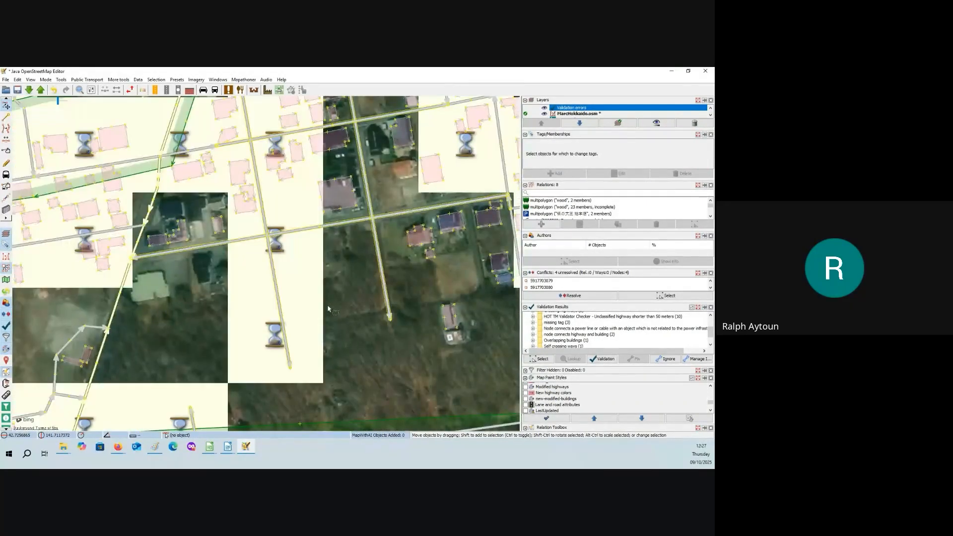
{"action": "left_click_drag", "start_coordinate": [328, 307], "coordinate": [333, 374]}
{"action": "left_click", "coordinate": [325, 295]}
{"action": "mouse_move", "coordinate": [319, 311]}
{"action": "left_mouse_down"}
{"action": "mouse_move", "coordinate": [301, 288]}
{"action": "mouse_move", "coordinate": [314, 300]}
{"action": "left_mouse_up"}
{"action": "left_click", "coordinate": [324, 311]}
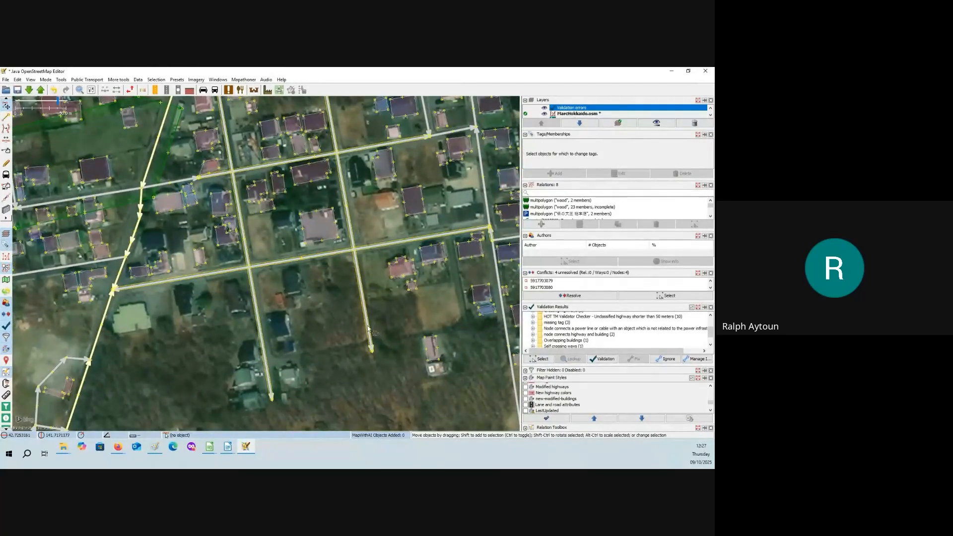
{"action": "scroll", "coordinate": [587, 400], "scroll_direction": "down", "scroll_amount": 1}
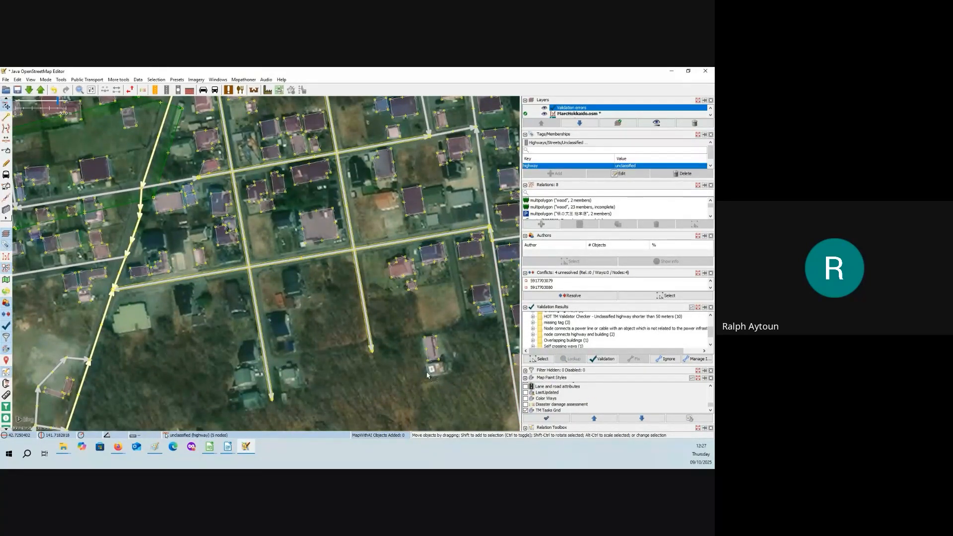
Check whether the southern unclassified street shares junction nodes with the side streets that cross it.
{"action": "left_click", "coordinate": [141, 286]}
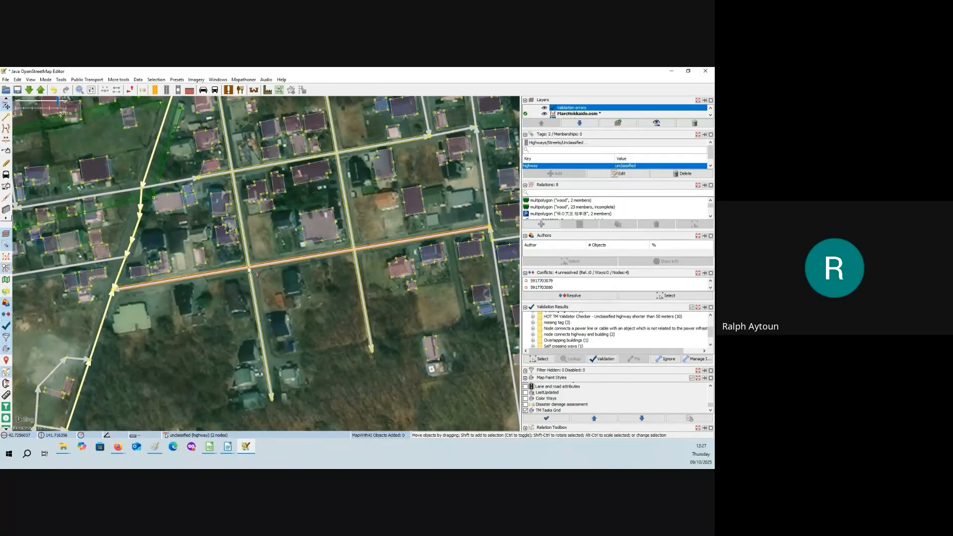
{"action": "left_click", "coordinate": [253, 293]}
{"action": "left_click", "coordinate": [145, 284]}
{"action": "left_click", "coordinate": [383, 252]}
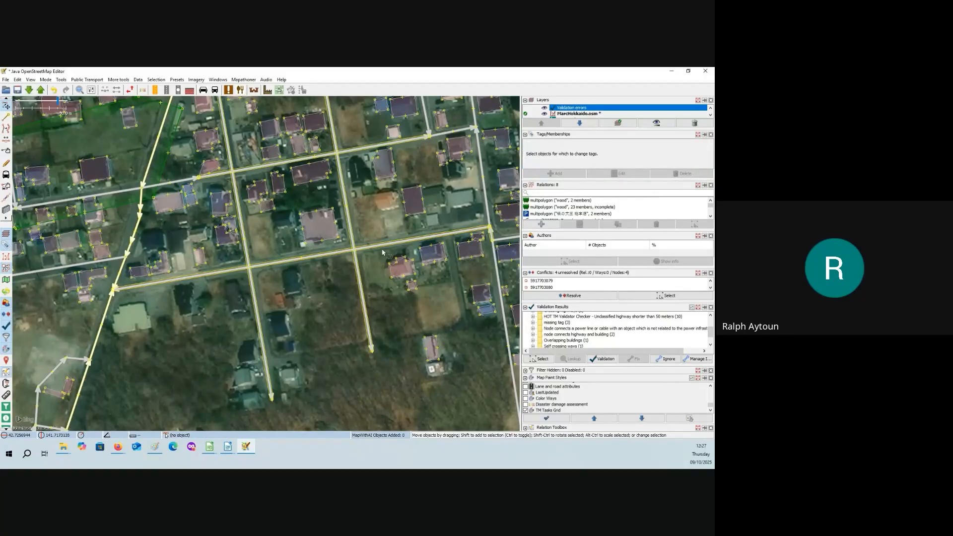
{"action": "left_click", "coordinate": [367, 247]}
{"action": "left_click", "coordinate": [278, 281]}
{"action": "left_click_drag", "start_coordinate": [266, 283], "coordinate": [308, 313]}
{"action": "left_click", "coordinate": [290, 286]}
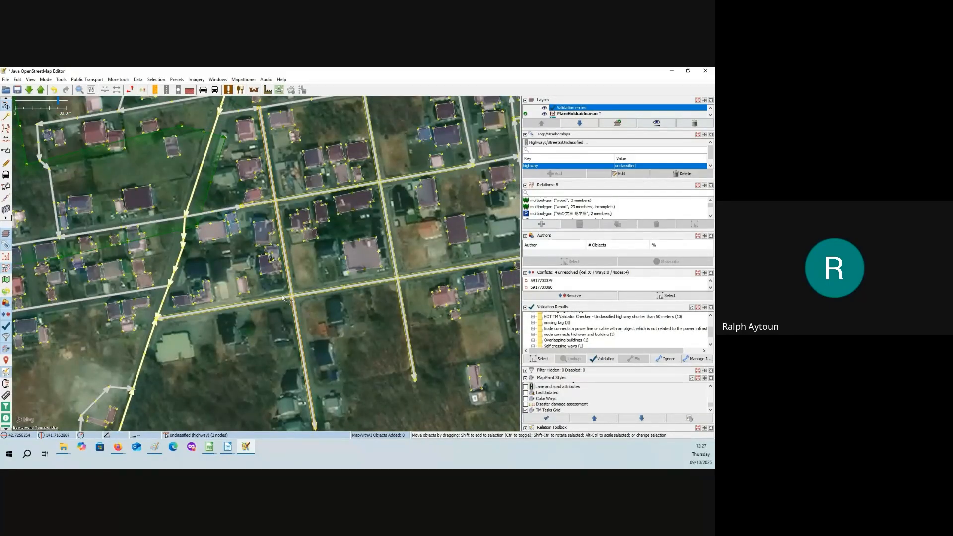
{"action": "left_click", "coordinate": [292, 299]}
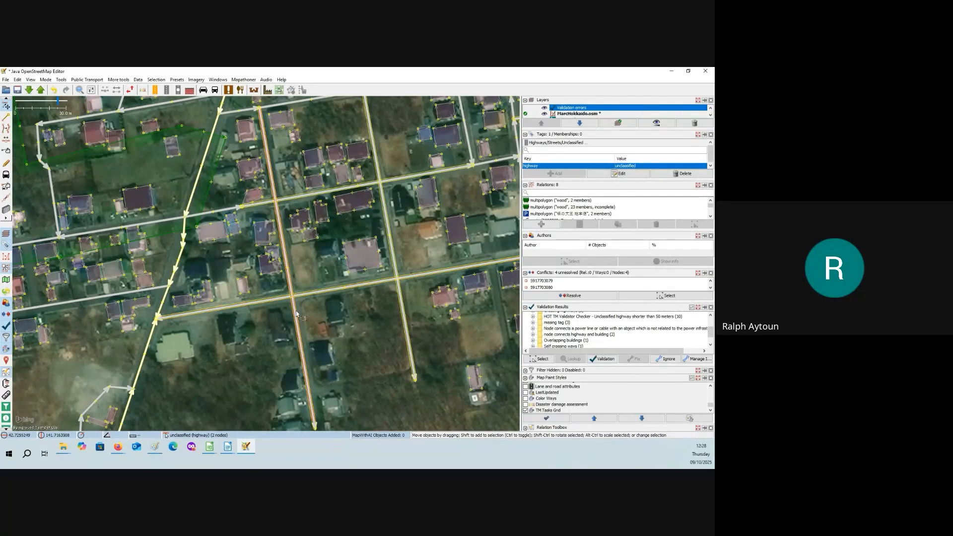
{"action": "left_click", "coordinate": [295, 318]}
{"action": "left_click", "coordinate": [413, 333]}
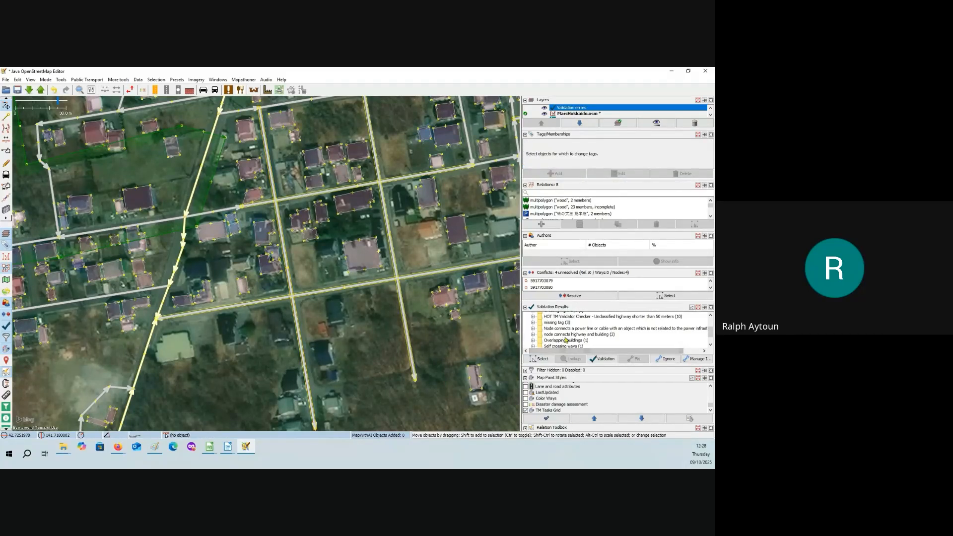
Look through the validation warnings and list the individual Crossing highways problems.
{"action": "scroll", "coordinate": [566, 340], "scroll_direction": "down", "scroll_amount": 1}
{"action": "left_click", "coordinate": [599, 342]}
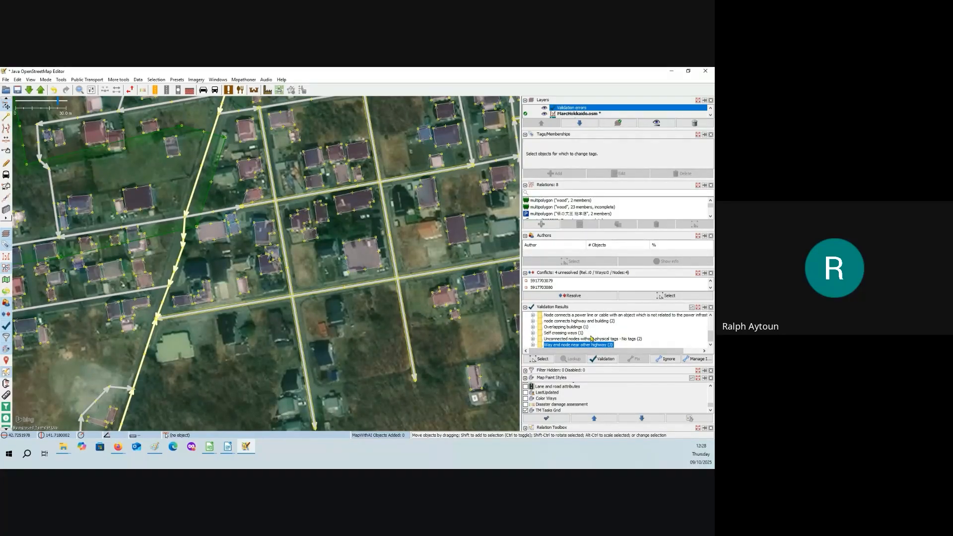
{"action": "left_click", "coordinate": [598, 334]}
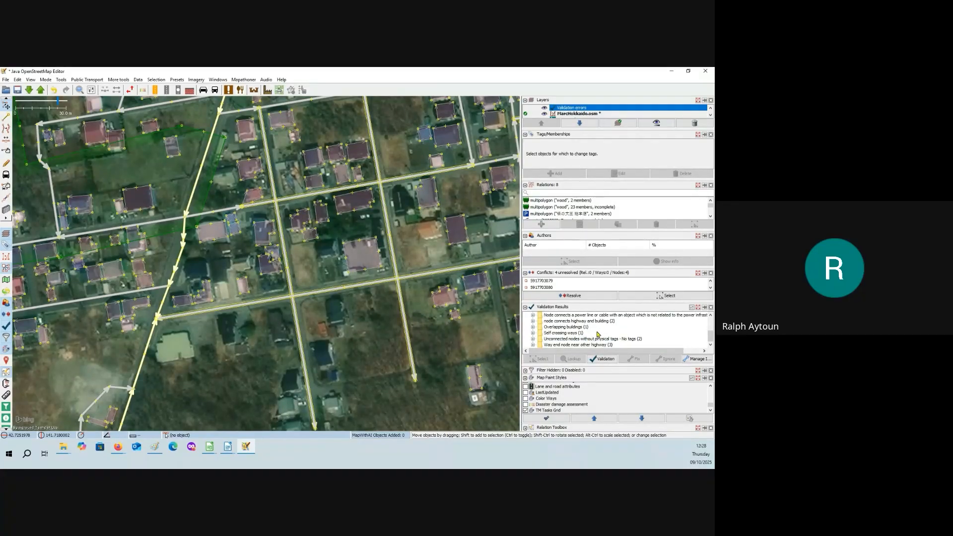
{"action": "scroll", "coordinate": [598, 334], "scroll_direction": "up", "scroll_amount": 1}
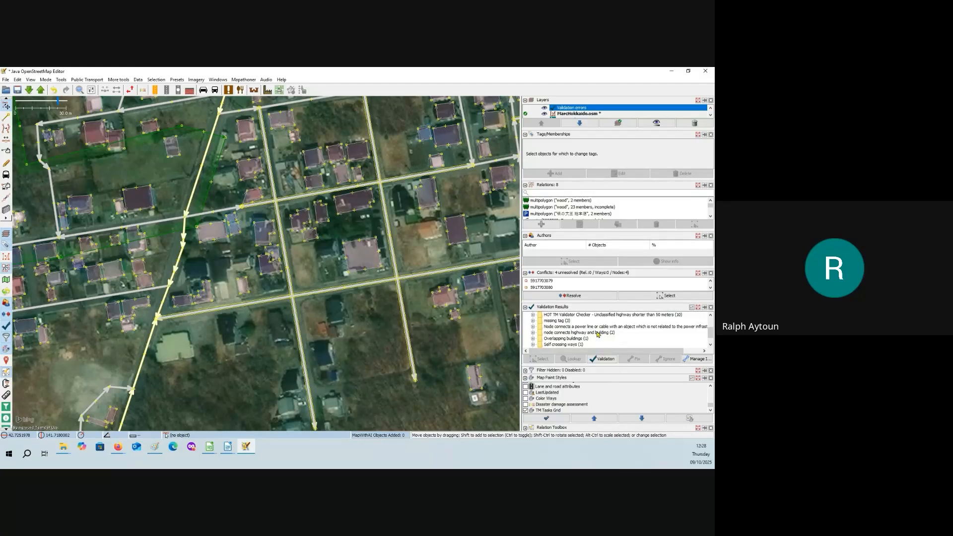
{"action": "scroll", "coordinate": [599, 335], "scroll_direction": "up", "scroll_amount": 1}
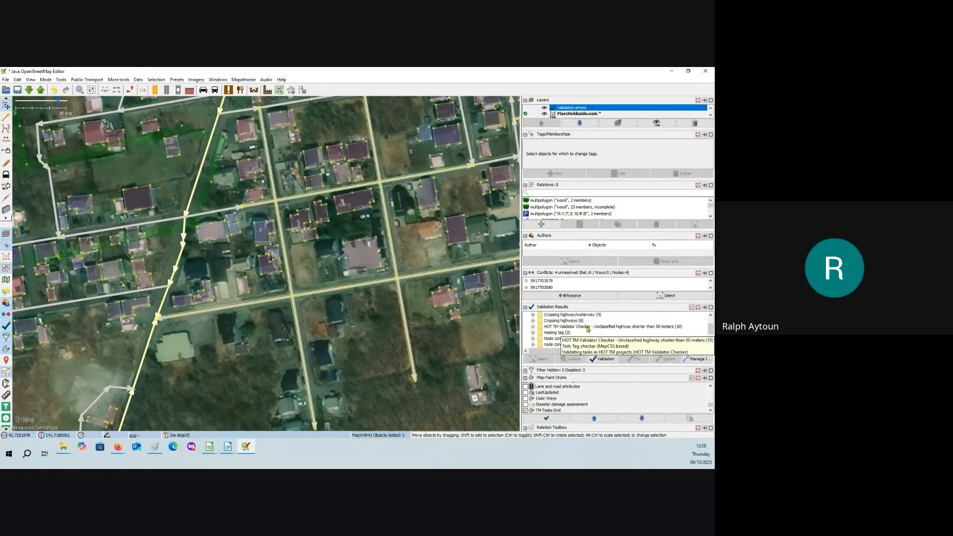
{"action": "left_click", "coordinate": [546, 321]}
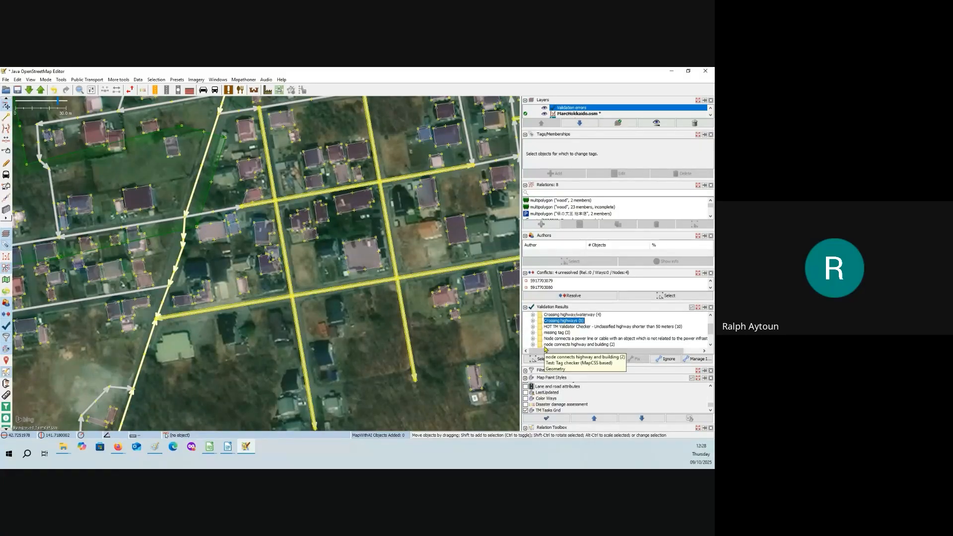
{"action": "left_click", "coordinate": [533, 322]}
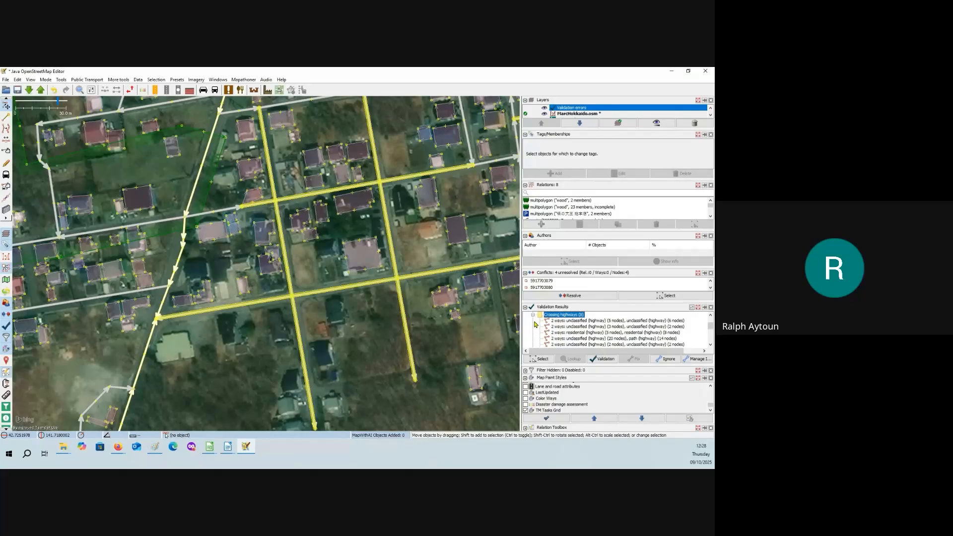
{"action": "scroll", "coordinate": [610, 330], "scroll_direction": "down", "scroll_amount": 1}
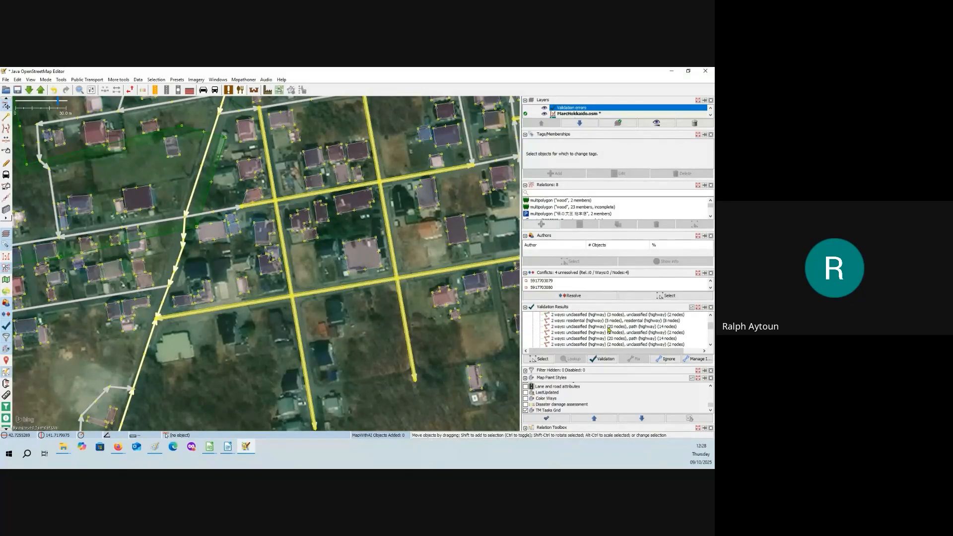
{"action": "scroll", "coordinate": [610, 330], "scroll_direction": "up", "scroll_amount": 1}
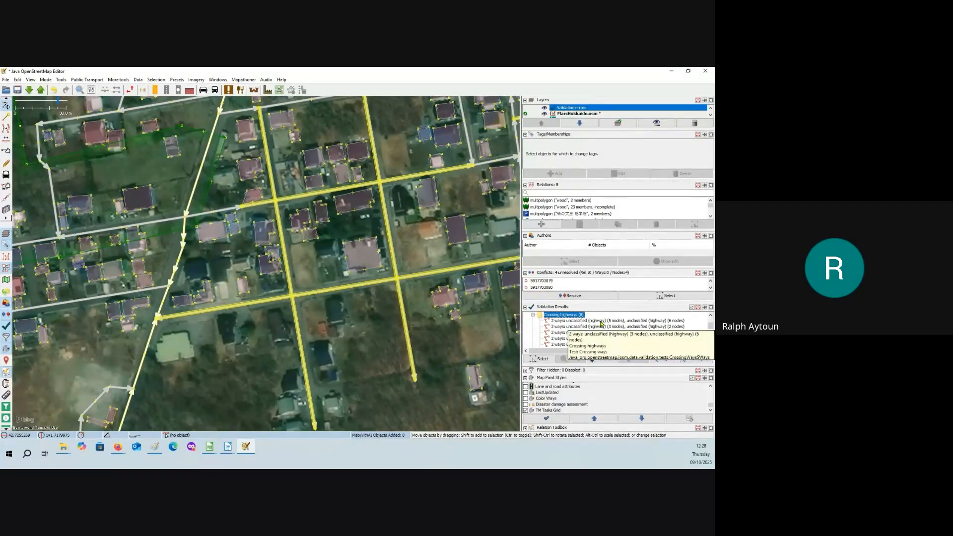
Zoom to the first Crossing highways problem and examine where the two unclassified roads cross beside the blue-roofed building.
{"action": "left_click", "coordinate": [605, 321]}
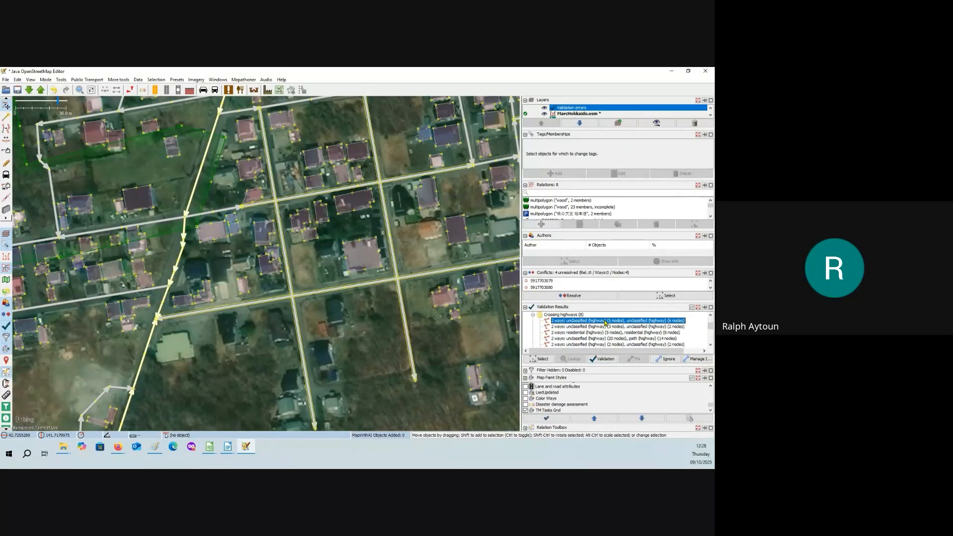
{"action": "right_click", "coordinate": [605, 323]}
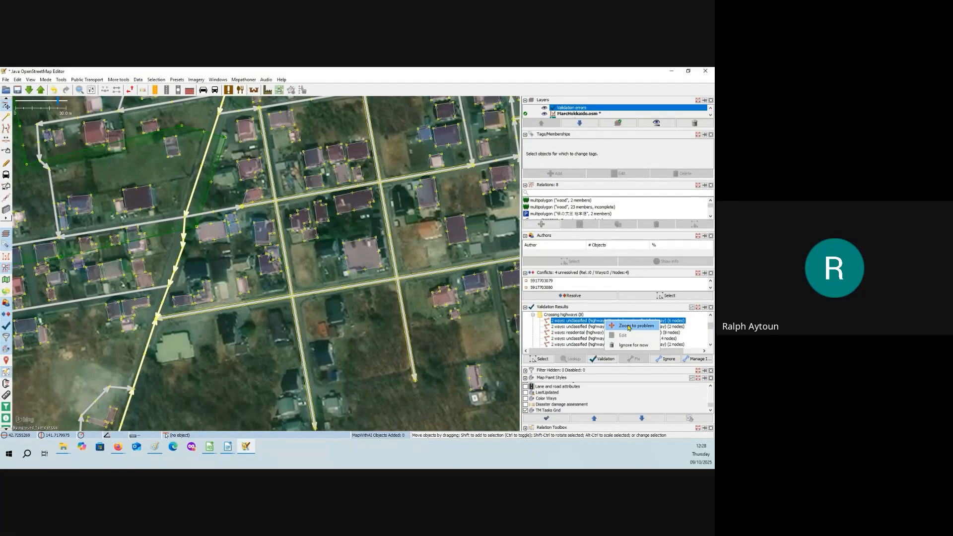
{"action": "left_click", "coordinate": [629, 327]}
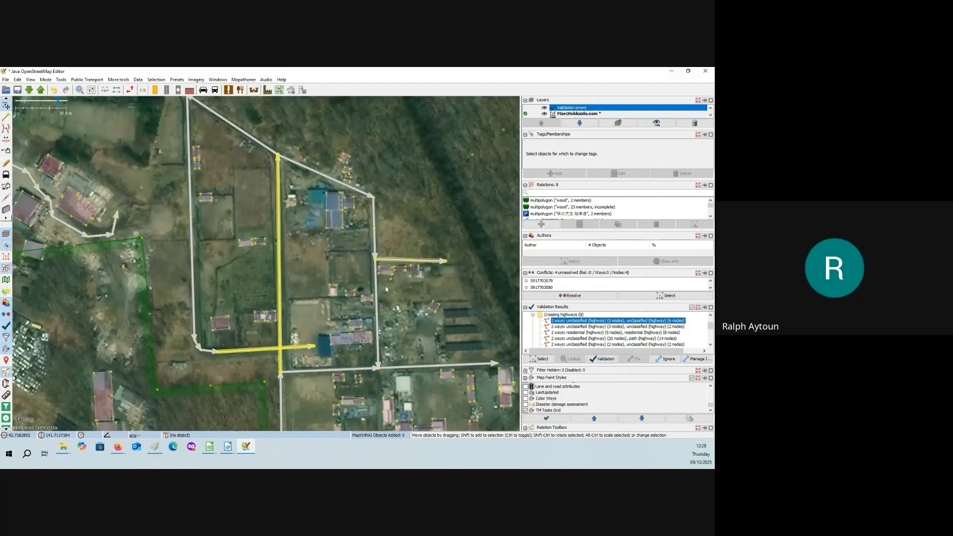
{"action": "left_click", "coordinate": [279, 289]}
{"action": "left_click", "coordinate": [311, 297]}
{"action": "scroll", "coordinate": [315, 292], "scroll_direction": "up", "scroll_amount": 5}
{"action": "left_click", "coordinate": [318, 247]}
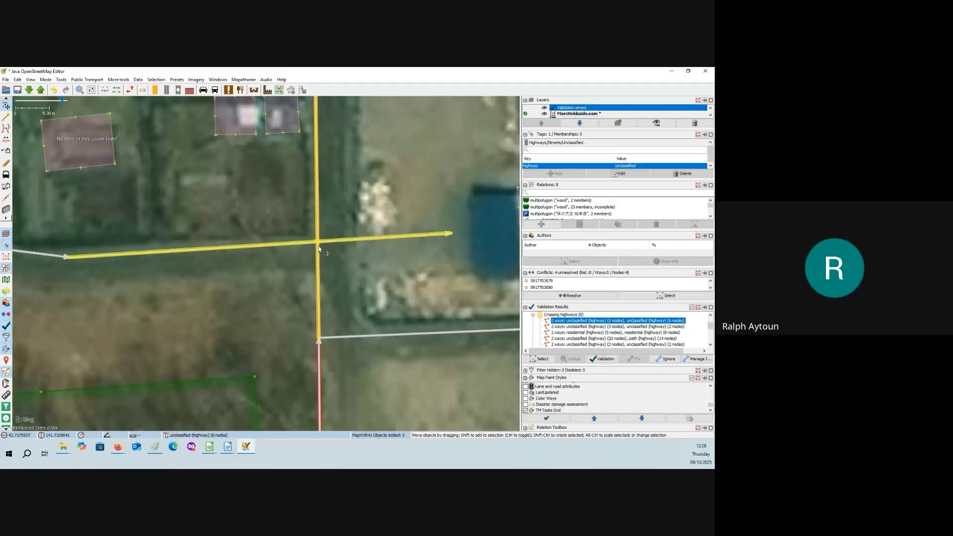
{"action": "left_click", "coordinate": [343, 279]}
{"action": "left_click_drag", "start_coordinate": [344, 280], "coordinate": [354, 281]}
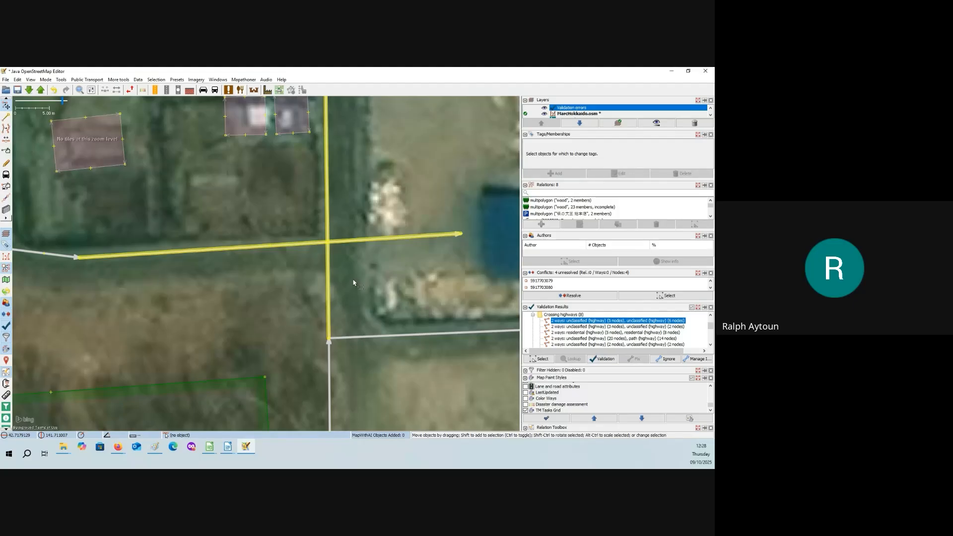
{"action": "scroll", "coordinate": [353, 283], "scroll_direction": "down", "scroll_amount": 5}
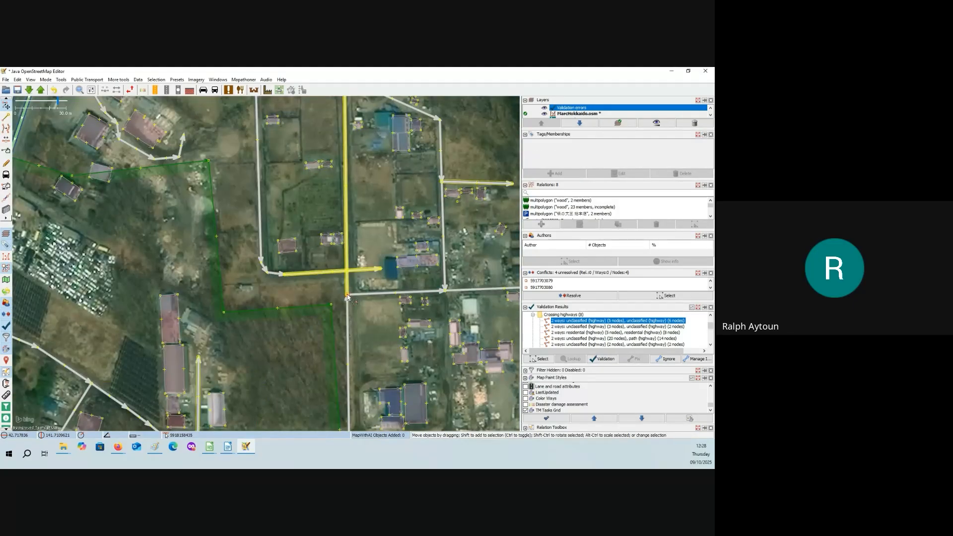
Inspect the junctions at the southern and northern ends of the crossed north-south unclassified road.
{"action": "left_click", "coordinate": [347, 296]}
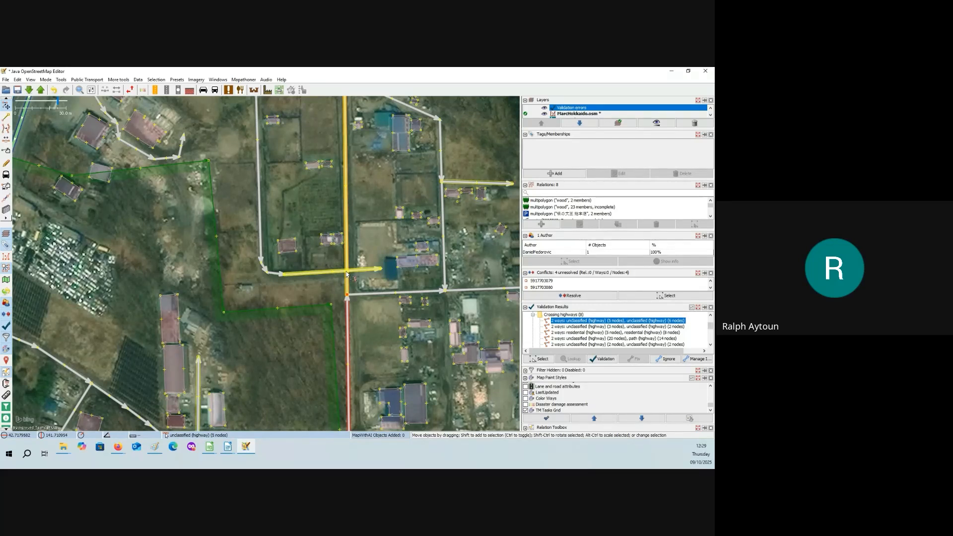
{"action": "left_click_drag", "start_coordinate": [347, 274], "coordinate": [347, 355]}
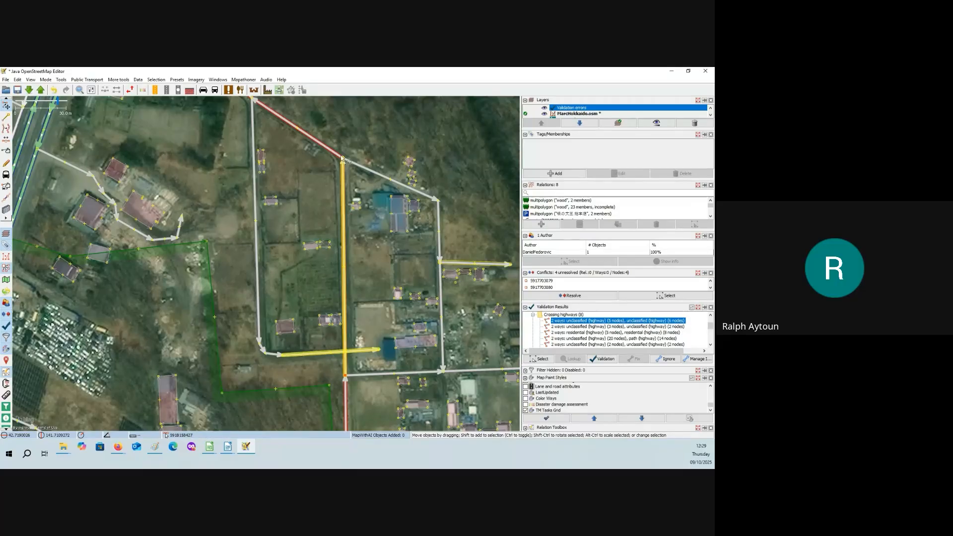
{"action": "left_click_drag", "start_coordinate": [343, 160], "coordinate": [362, 212]}
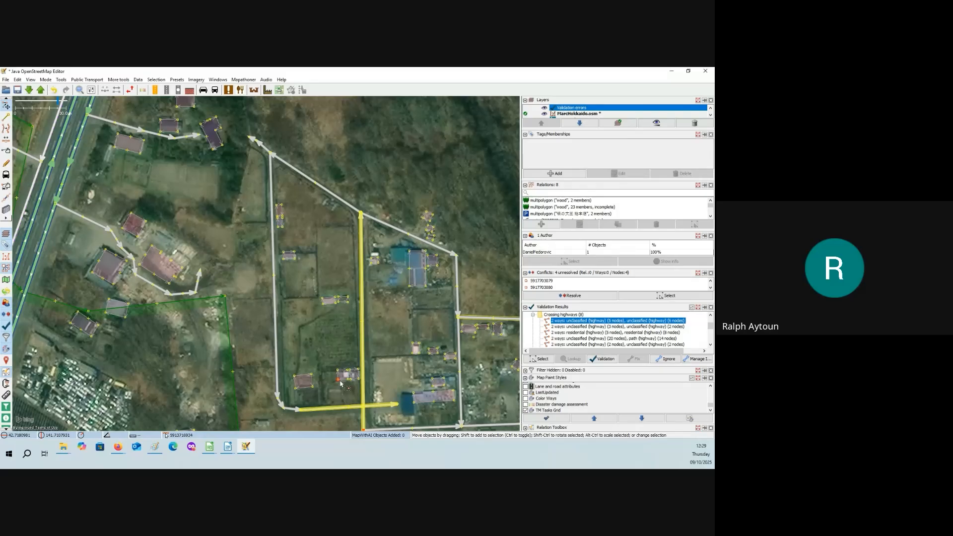
{"action": "left_click_drag", "start_coordinate": [329, 376], "coordinate": [320, 284]}
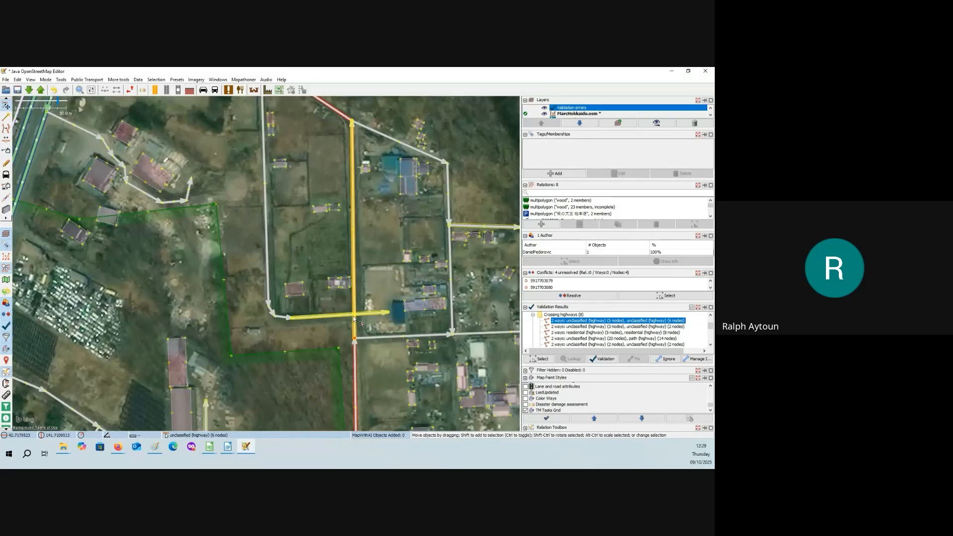
Insert a shared node where the two unclassified highways cross to connect them, and return to selection mode.
{"action": "left_click", "coordinate": [389, 323]}
{"action": "key", "text": "a"}
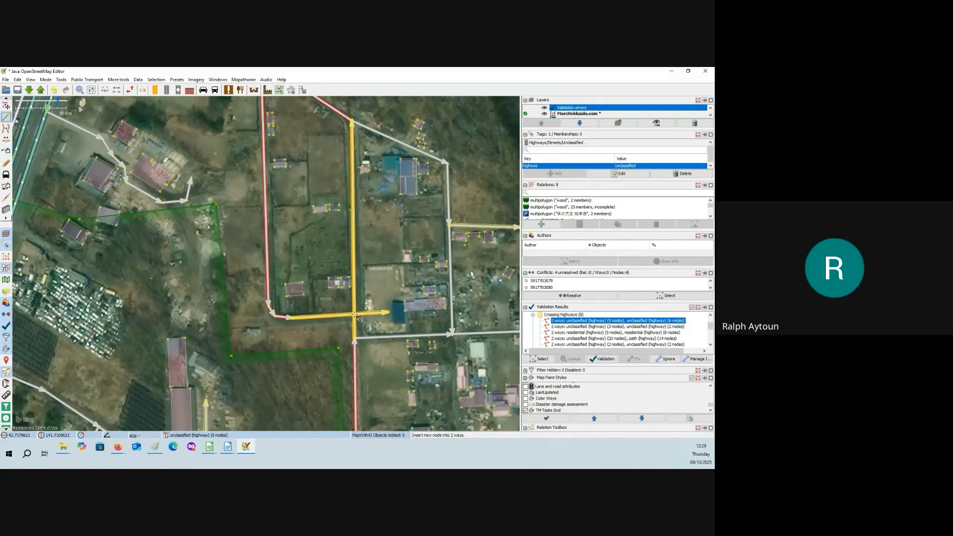
{"action": "left_click", "coordinate": [355, 315]}
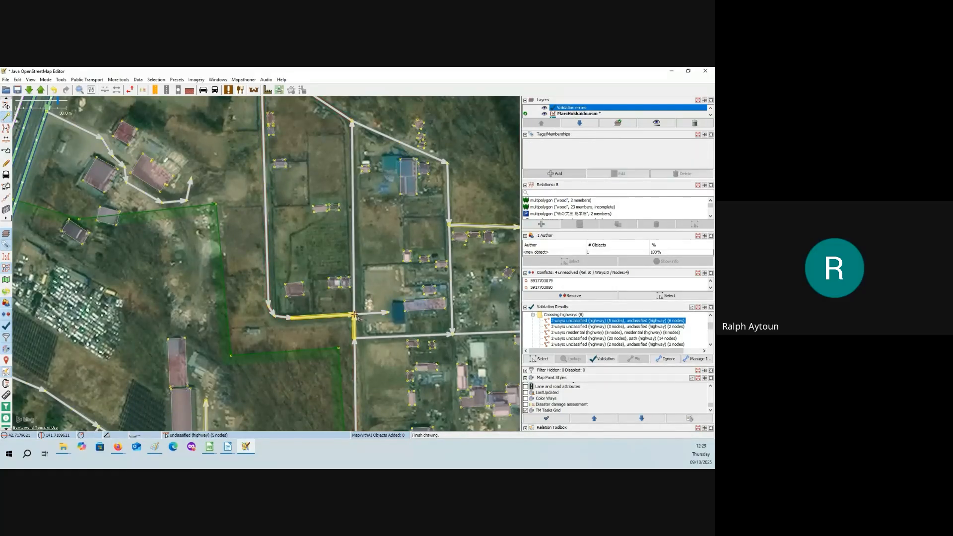
{"action": "key", "text": "Escape"}
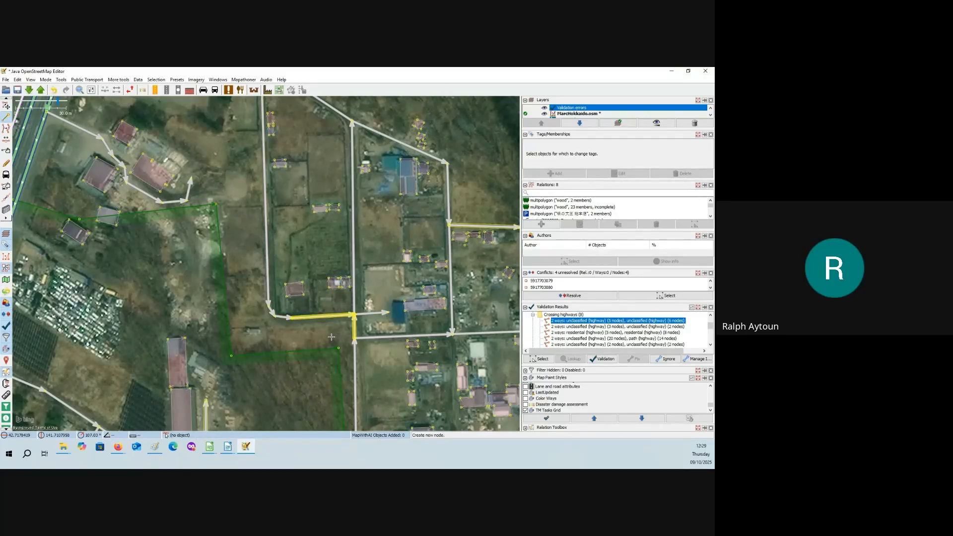
{"action": "key", "text": "s"}
{"action": "left_click_drag", "start_coordinate": [331, 337], "coordinate": [331, 340]}
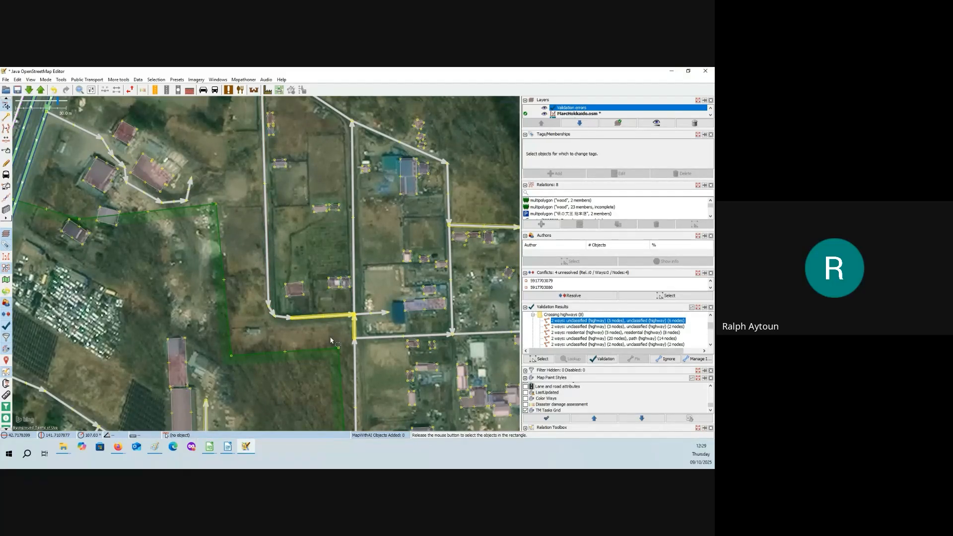
Zoom to the second Crossing highways problem and examine where the two unclassified roads cross between the houses.
{"action": "left_click_drag", "start_coordinate": [331, 341], "coordinate": [332, 342]}
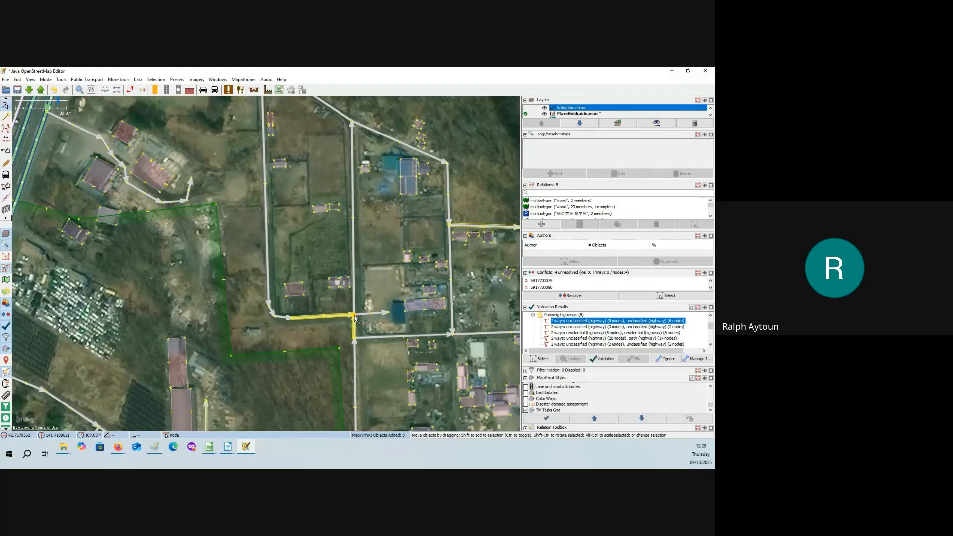
{"action": "left_click", "coordinate": [345, 316]}
{"action": "left_click_drag", "start_coordinate": [382, 356], "coordinate": [415, 280]}
{"action": "left_click", "coordinate": [583, 328]}
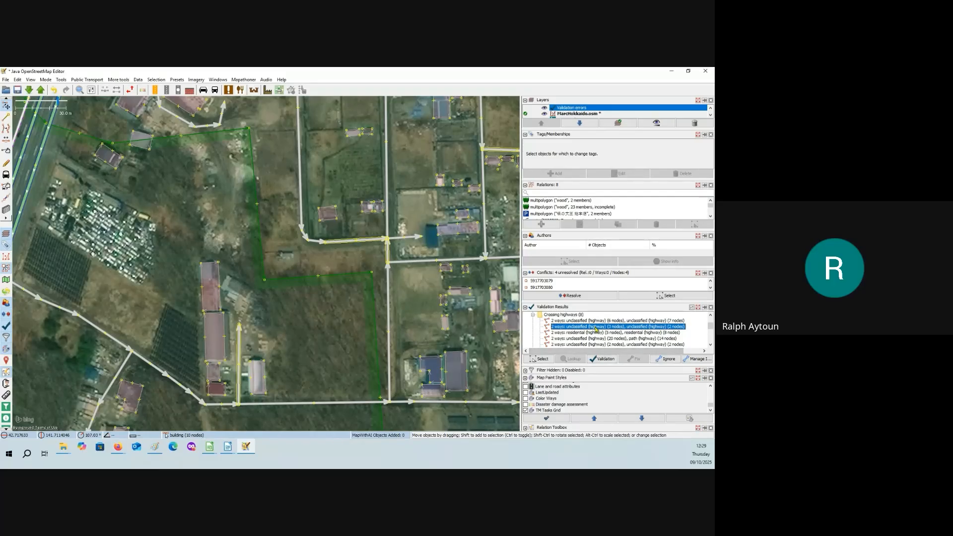
{"action": "right_click", "coordinate": [596, 329]}
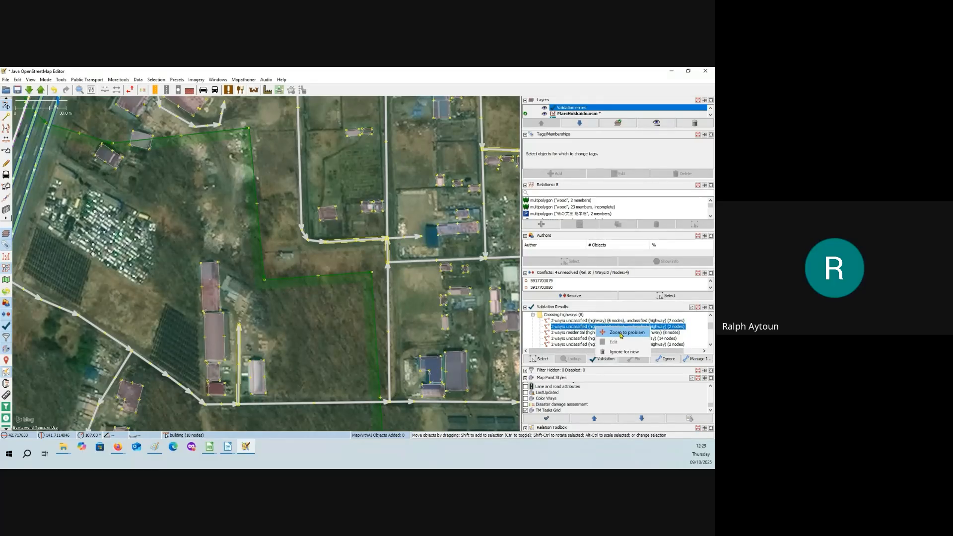
{"action": "left_click", "coordinate": [621, 334]}
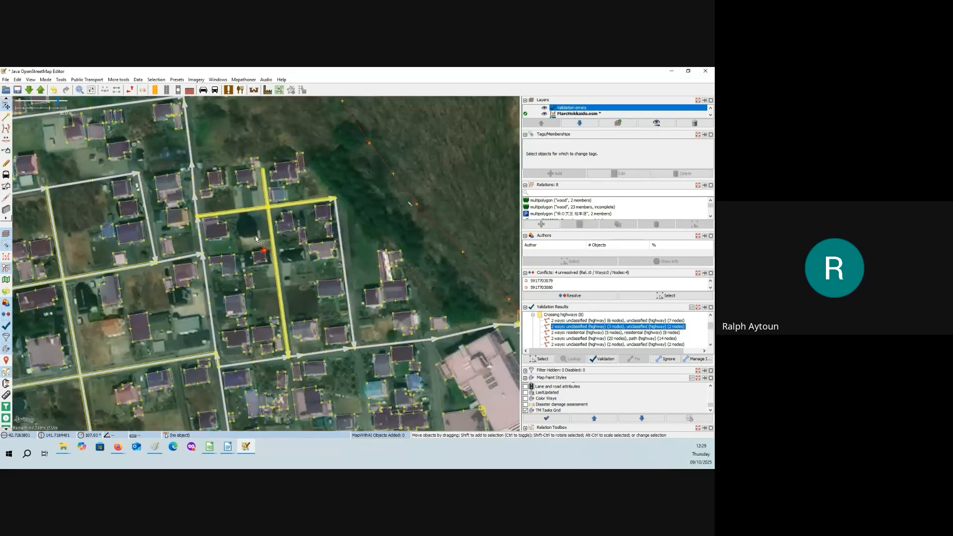
{"action": "left_click", "coordinate": [444, 285]}
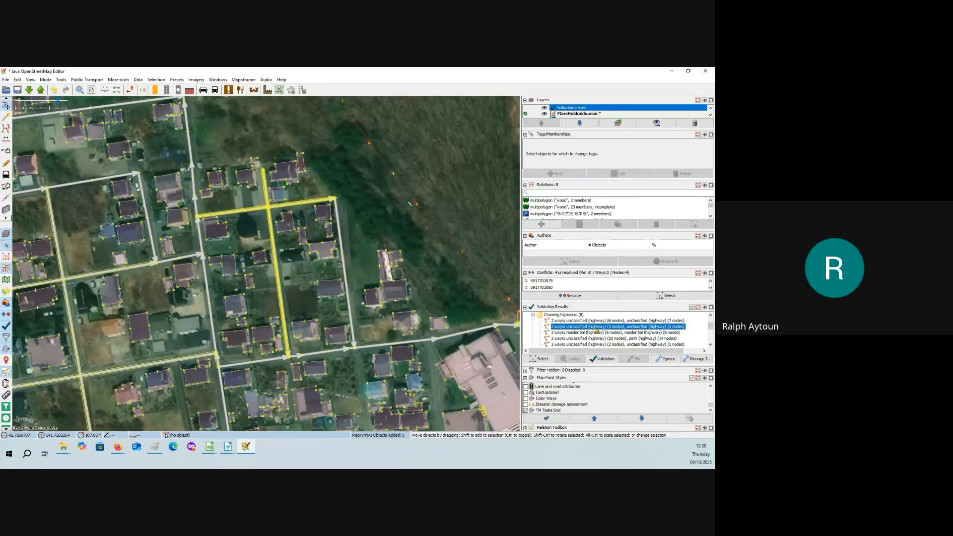
{"action": "scroll", "coordinate": [314, 270], "scroll_direction": "up", "scroll_amount": 5}
{"action": "scroll", "coordinate": [314, 269], "scroll_direction": "down", "scroll_amount": 7}
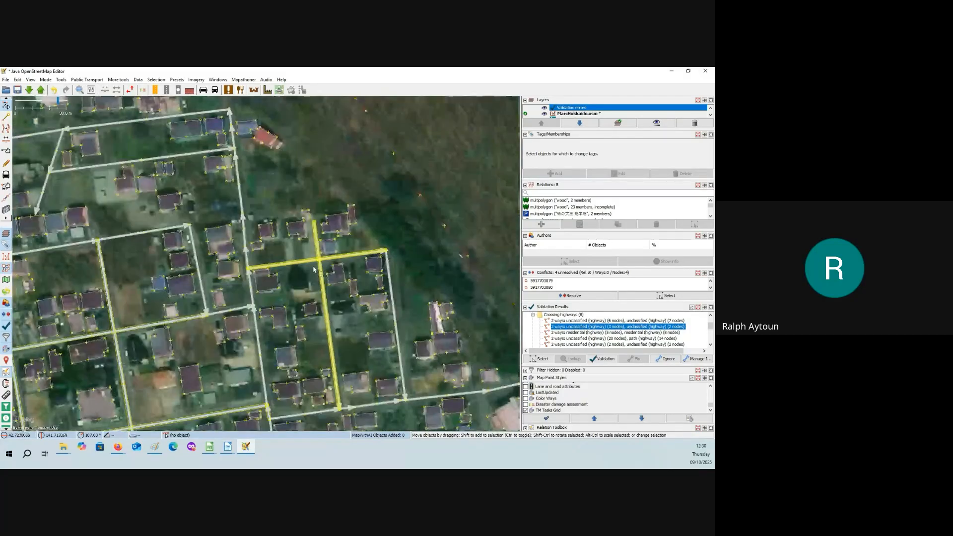
{"action": "scroll", "coordinate": [249, 269], "scroll_direction": "up", "scroll_amount": 2}
Examine how the settlement's unclassified roads connect to the tertiary roads around the crossing.
{"action": "left_click_drag", "start_coordinate": [249, 357], "coordinate": [268, 290]}
{"action": "scroll", "coordinate": [268, 290], "scroll_direction": "down", "scroll_amount": 4}
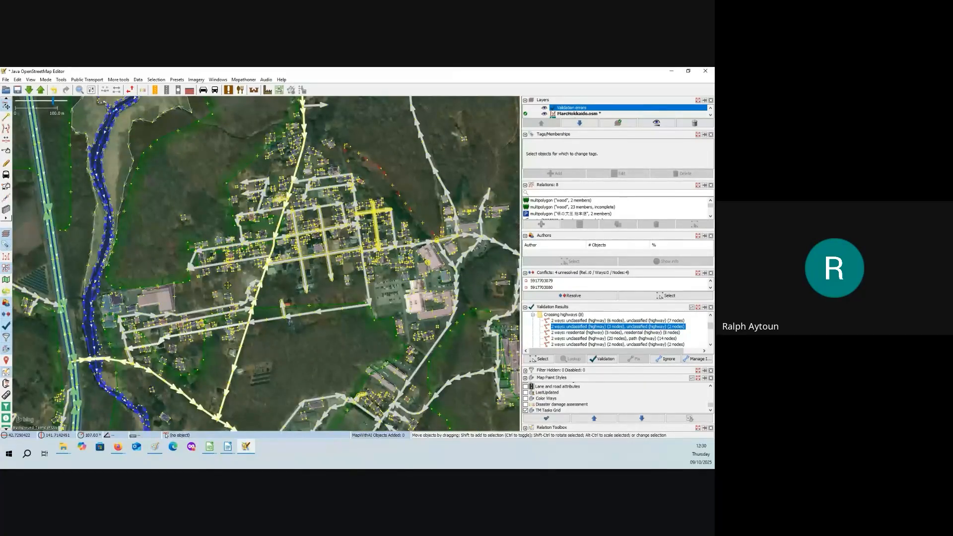
{"action": "left_click_drag", "start_coordinate": [228, 285], "coordinate": [283, 262]}
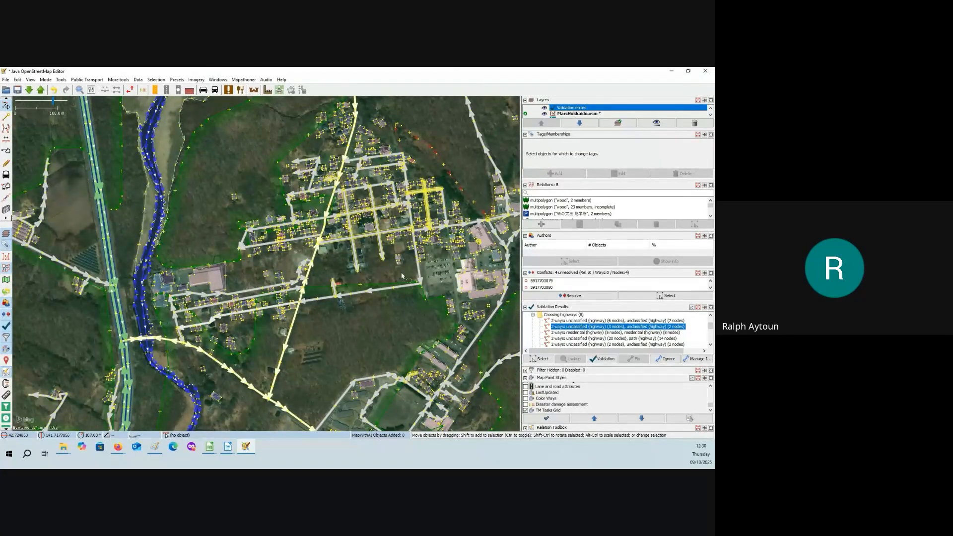
{"action": "left_click_drag", "start_coordinate": [402, 276], "coordinate": [336, 288]}
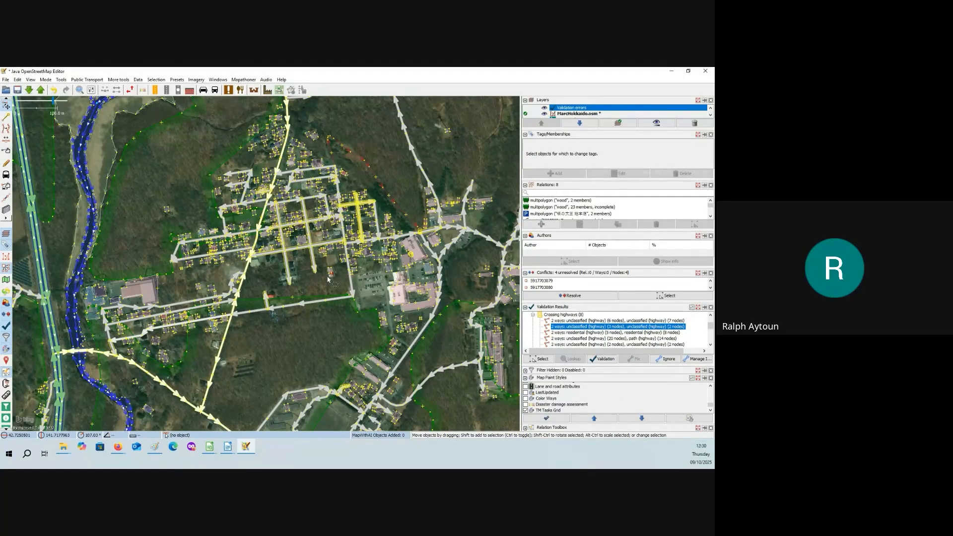
{"action": "scroll", "coordinate": [167, 290], "scroll_direction": "up", "scroll_amount": 8}
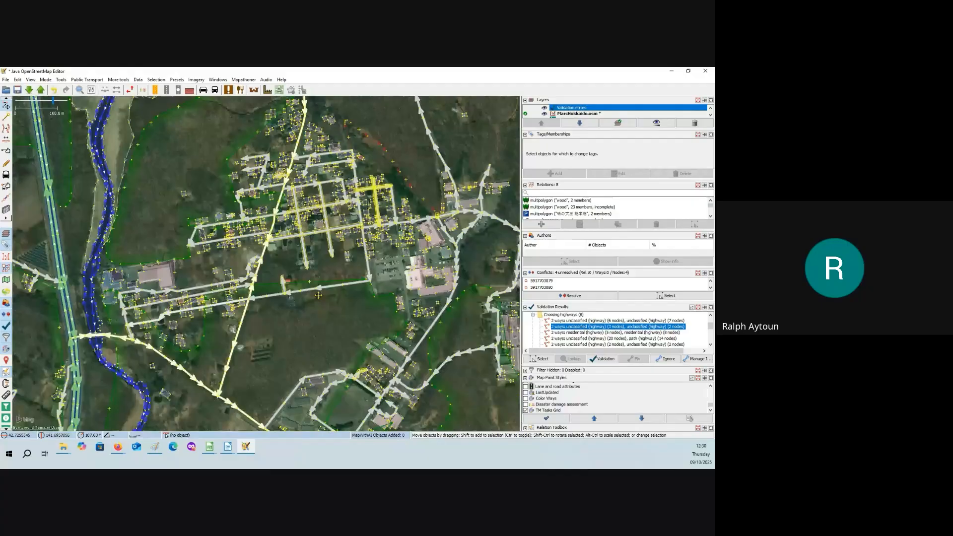
Inspect the nodes and ways where the tertiary road west of the river bridge meets the dual-carriageway trunk road.
{"action": "left_click_drag", "start_coordinate": [167, 287], "coordinate": [301, 283]}
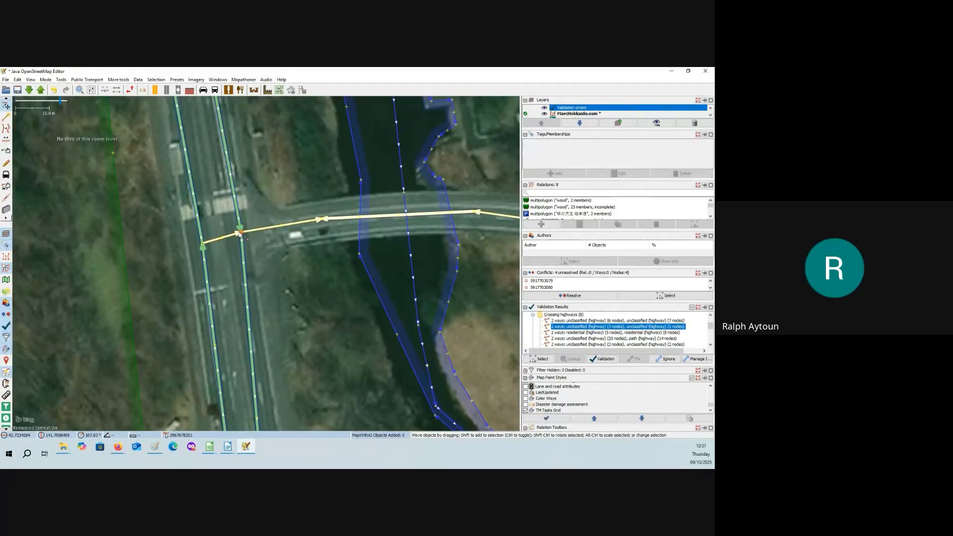
{"action": "left_click", "coordinate": [203, 245]}
{"action": "left_click", "coordinate": [240, 233]}
{"action": "left_click", "coordinate": [221, 238]}
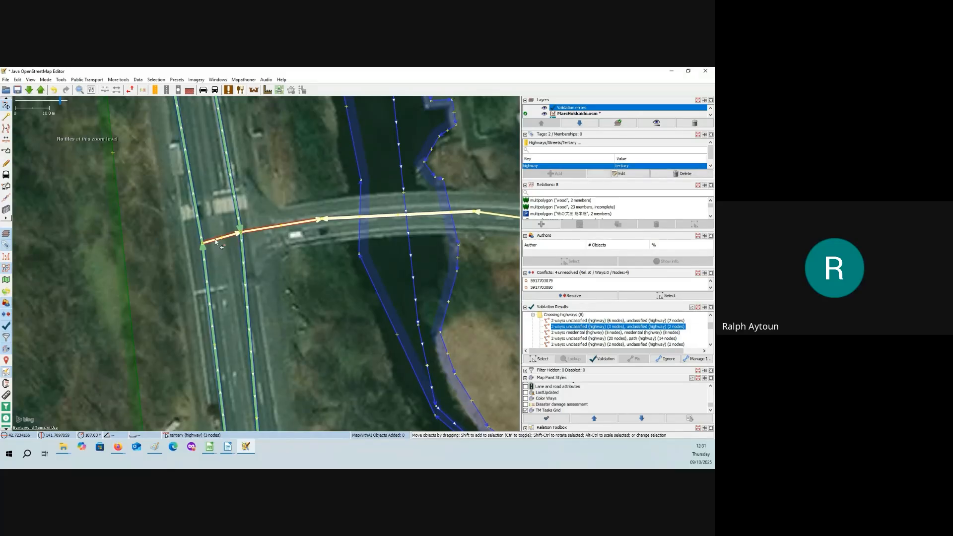
{"action": "left_click", "coordinate": [279, 254]}
{"action": "scroll", "coordinate": [290, 264], "scroll_direction": "down", "scroll_amount": 3}
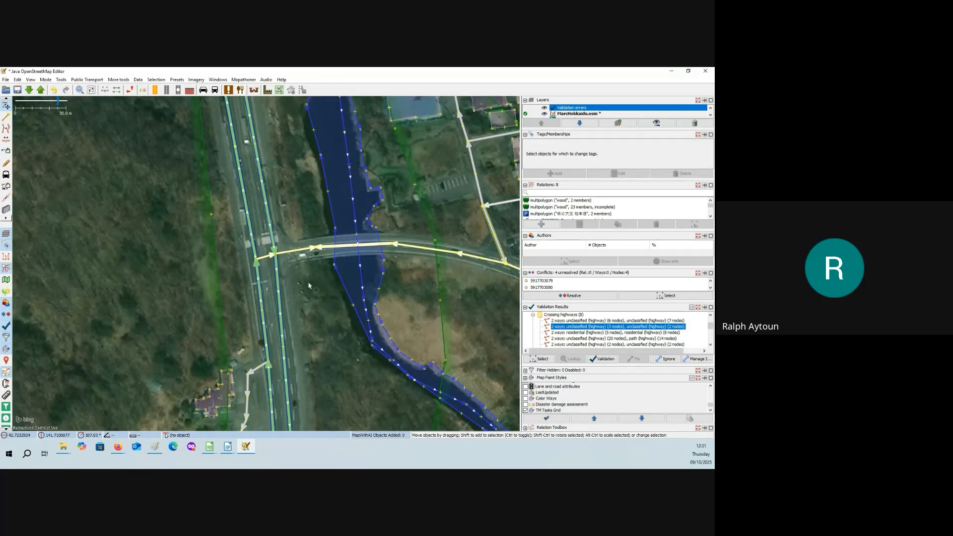
{"action": "left_click", "coordinate": [236, 253]}
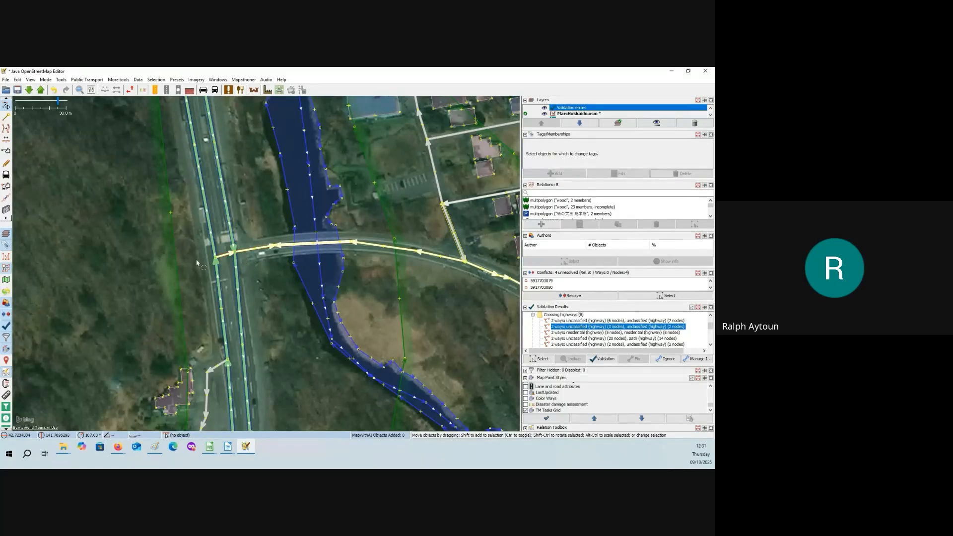
{"action": "left_click_drag", "start_coordinate": [247, 277], "coordinate": [281, 279]}
{"action": "scroll", "coordinate": [281, 279], "scroll_direction": "up", "scroll_amount": 3}
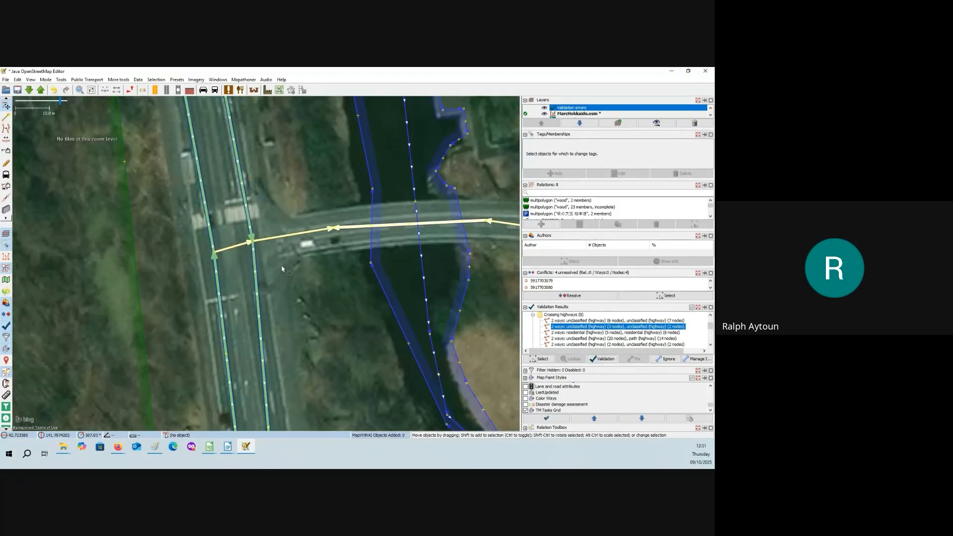
{"action": "left_click", "coordinate": [315, 233]}
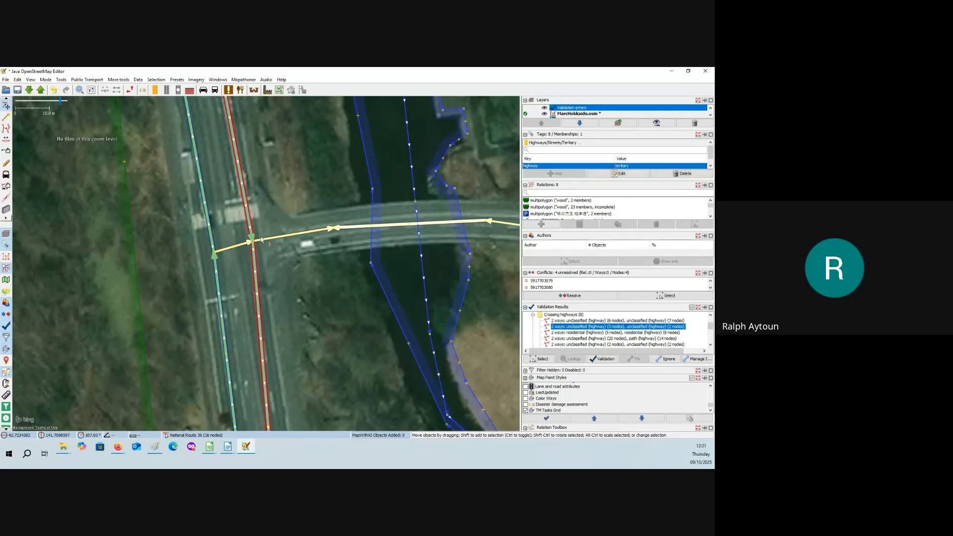
{"action": "left_click", "coordinate": [257, 289]}
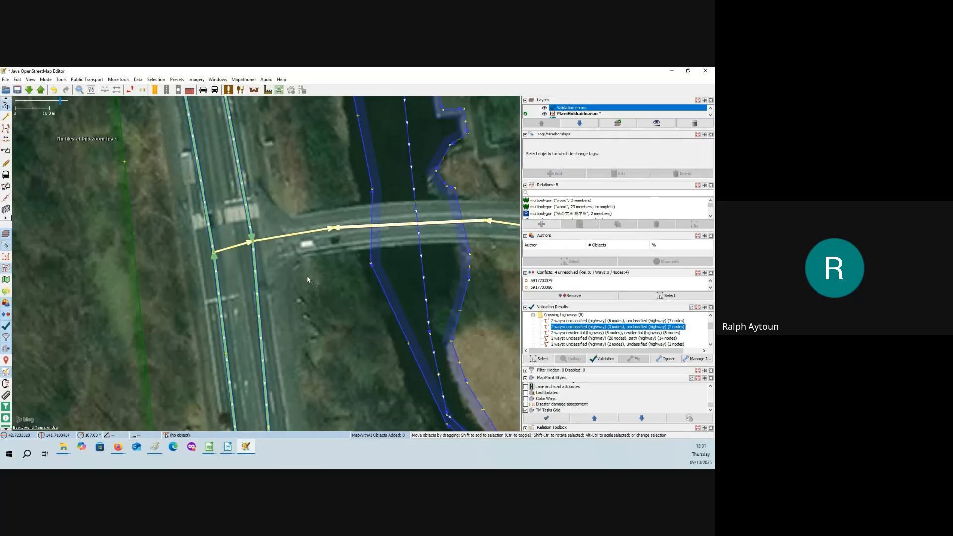
Find the Layer checker map paint style and enable it.
{"action": "scroll", "coordinate": [308, 279], "scroll_direction": "down", "scroll_amount": 3}
{"action": "scroll", "coordinate": [560, 396], "scroll_direction": "down", "scroll_amount": 5}
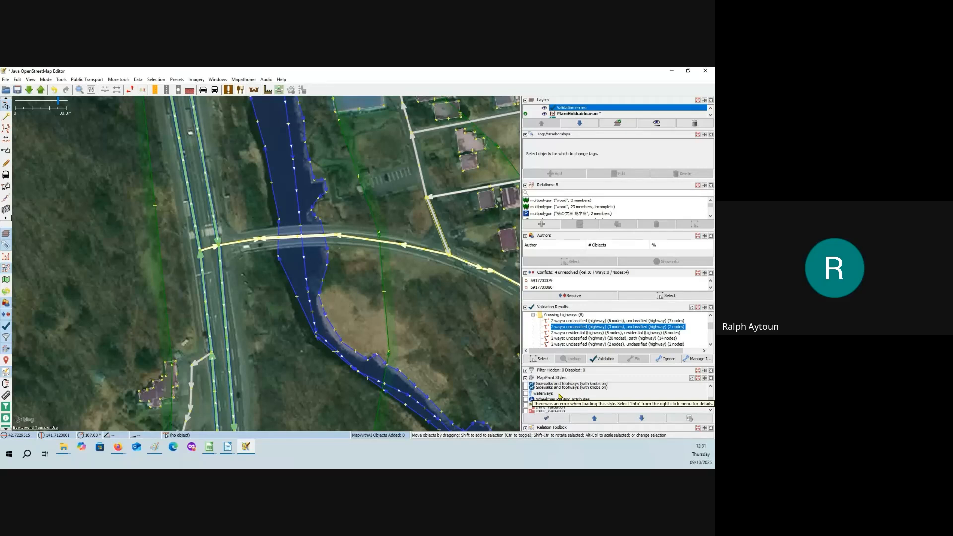
{"action": "scroll", "coordinate": [560, 396], "scroll_direction": "up", "scroll_amount": 5}
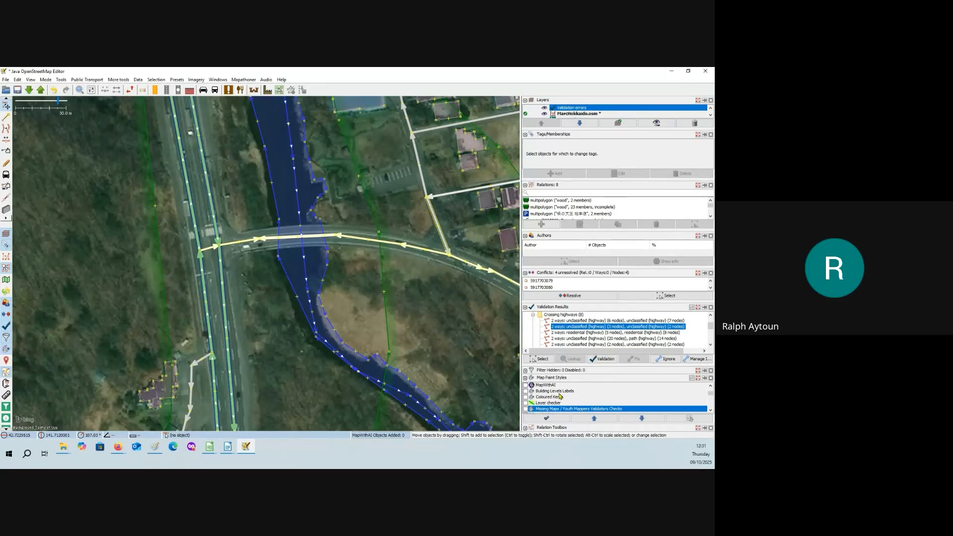
{"action": "scroll", "coordinate": [559, 396], "scroll_direction": "up", "scroll_amount": 1}
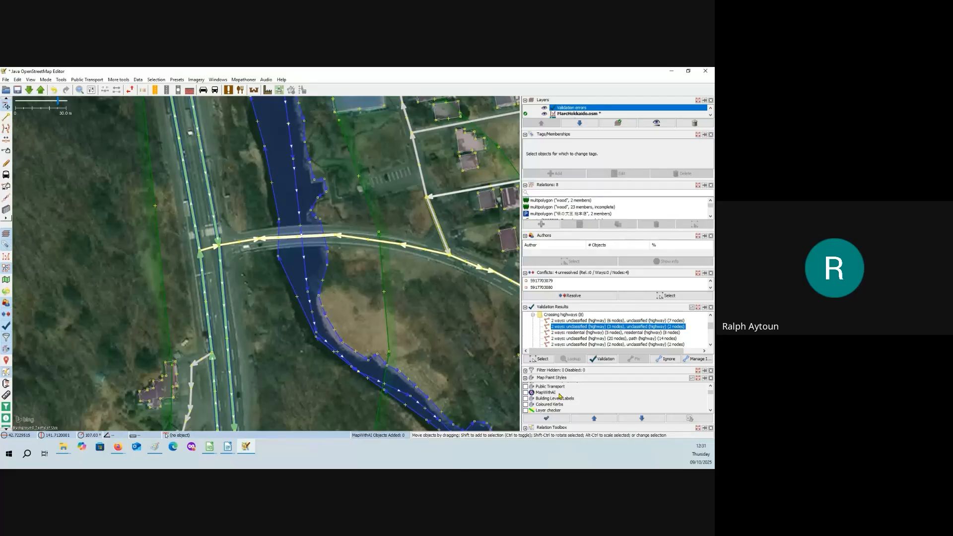
{"action": "scroll", "coordinate": [560, 395], "scroll_direction": "up", "scroll_amount": 1}
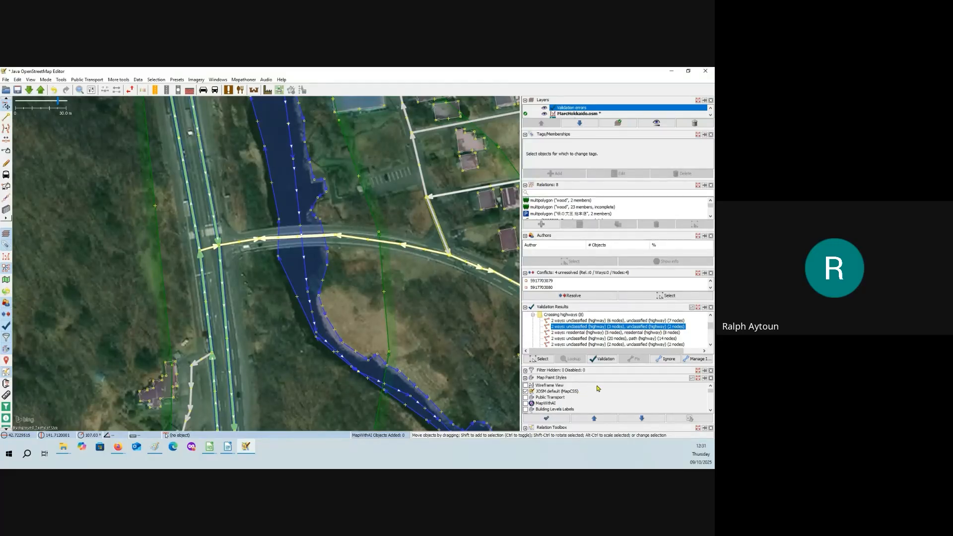
{"action": "scroll", "coordinate": [599, 388], "scroll_direction": "up", "scroll_amount": 1}
{"action": "scroll", "coordinate": [586, 395], "scroll_direction": "down", "scroll_amount": 3}
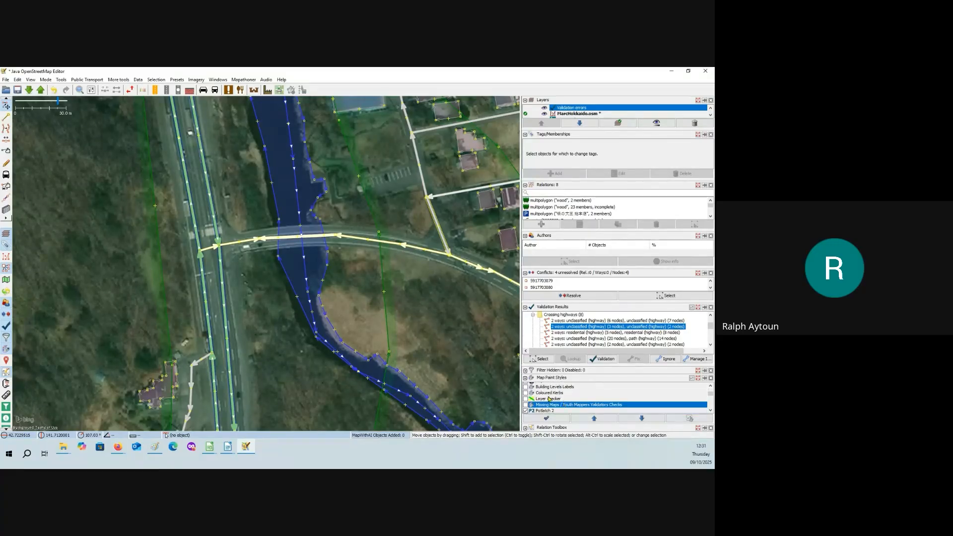
{"action": "left_click", "coordinate": [551, 400]}
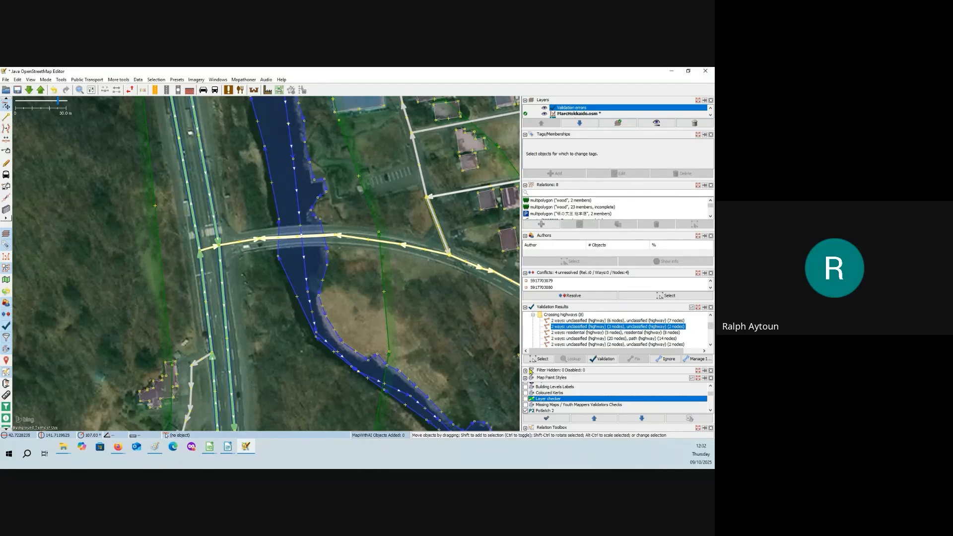
{"action": "left_click", "coordinate": [526, 399]}
Inspect the tertiary road's highlighted bridge segment over the river and its western end node.
{"action": "scroll", "coordinate": [356, 283], "scroll_direction": "up", "scroll_amount": 4}
{"action": "scroll", "coordinate": [355, 284], "scroll_direction": "down", "scroll_amount": 1}
{"action": "left_click", "coordinate": [312, 244]}
{"action": "left_click_drag", "start_coordinate": [311, 244], "coordinate": [420, 319]}
{"action": "left_click", "coordinate": [420, 319]}
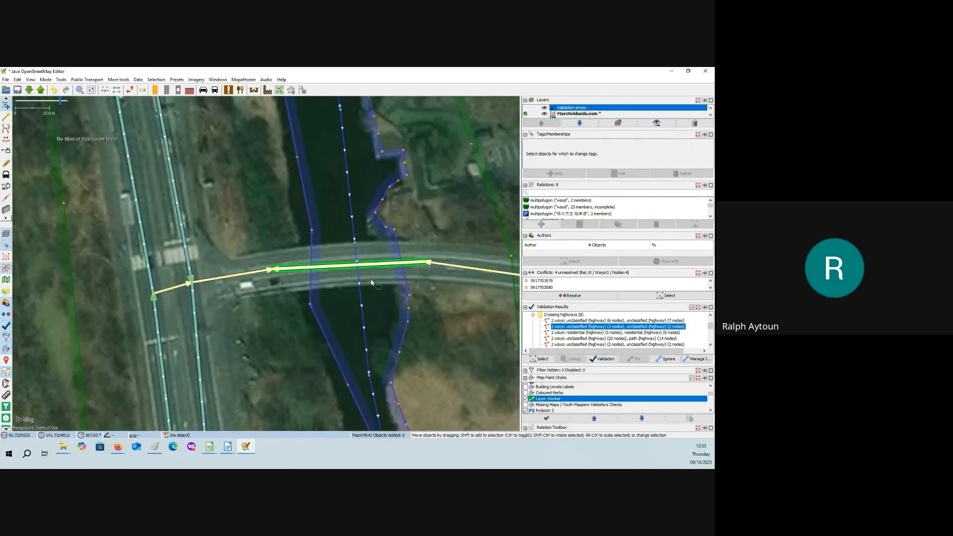
{"action": "left_click", "coordinate": [315, 267]}
{"action": "left_click", "coordinate": [269, 266]}
{"action": "left_click", "coordinate": [271, 268]}
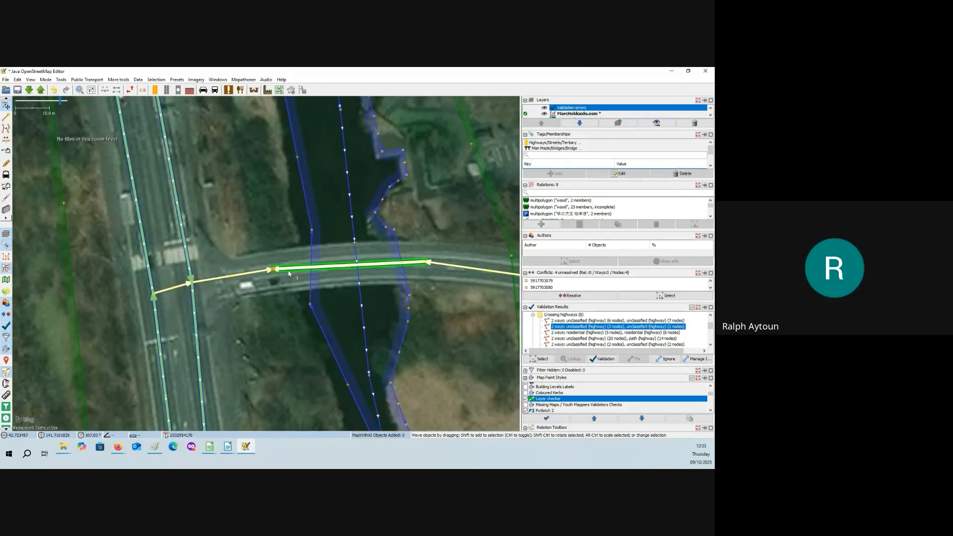
{"action": "left_click", "coordinate": [320, 270]}
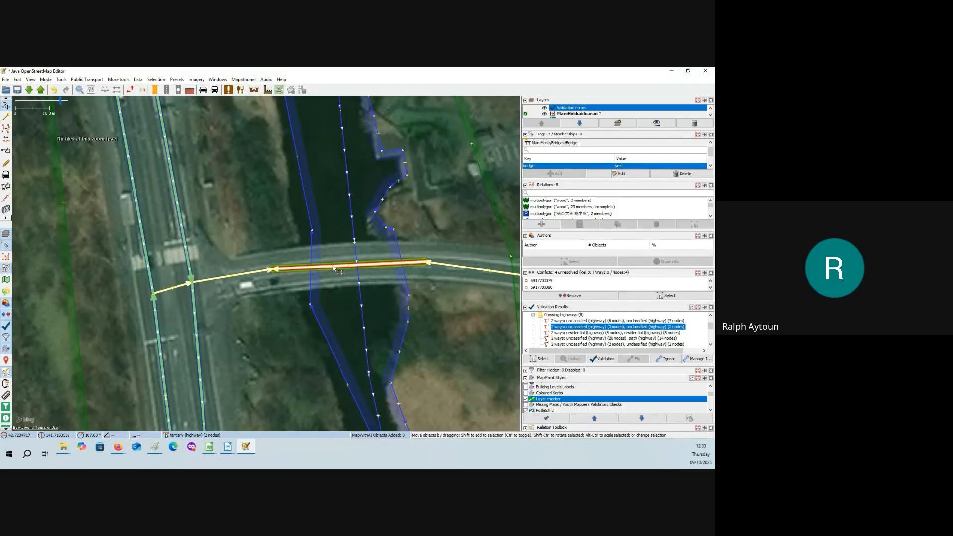
{"action": "left_click", "coordinate": [448, 336]}
Add the tag layer=1 to the winding unclassified road west of the trunk road, south of the river bridge.
{"action": "scroll", "coordinate": [463, 341], "scroll_direction": "down", "scroll_amount": 6}
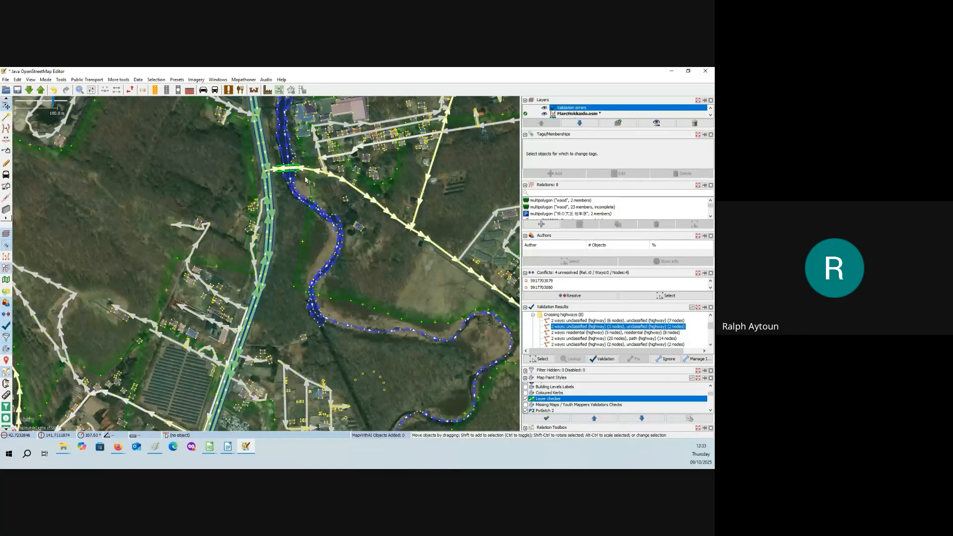
{"action": "left_click_drag", "start_coordinate": [313, 390], "coordinate": [447, 341]}
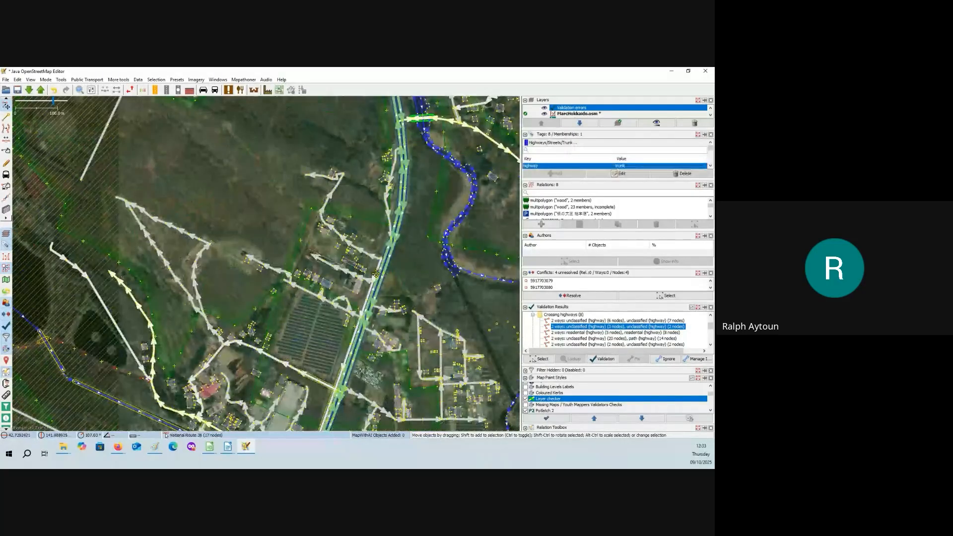
{"action": "left_click_drag", "start_coordinate": [359, 245], "coordinate": [349, 253]}
{"action": "left_click", "coordinate": [338, 247]}
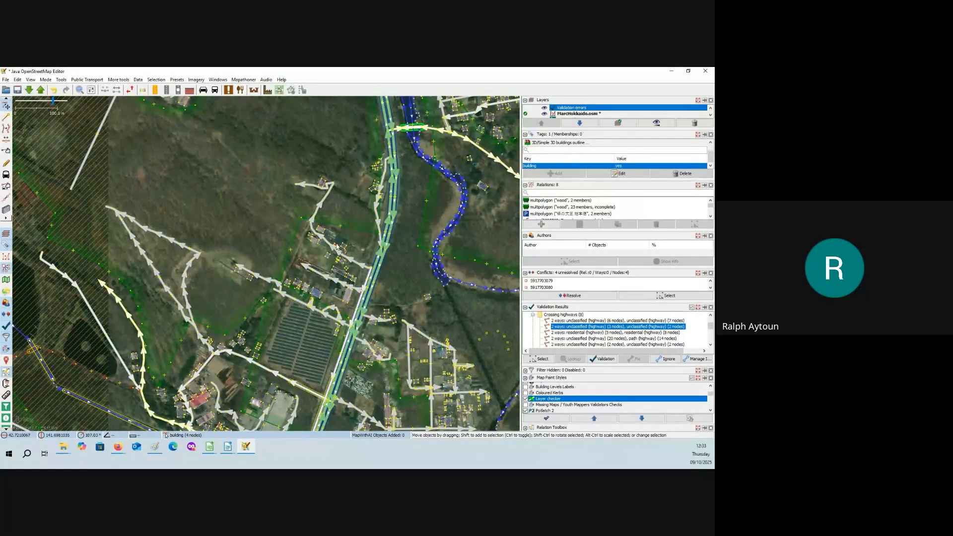
{"action": "scroll", "coordinate": [337, 245], "scroll_direction": "up", "scroll_amount": 4}
{"action": "left_click", "coordinate": [333, 265]}
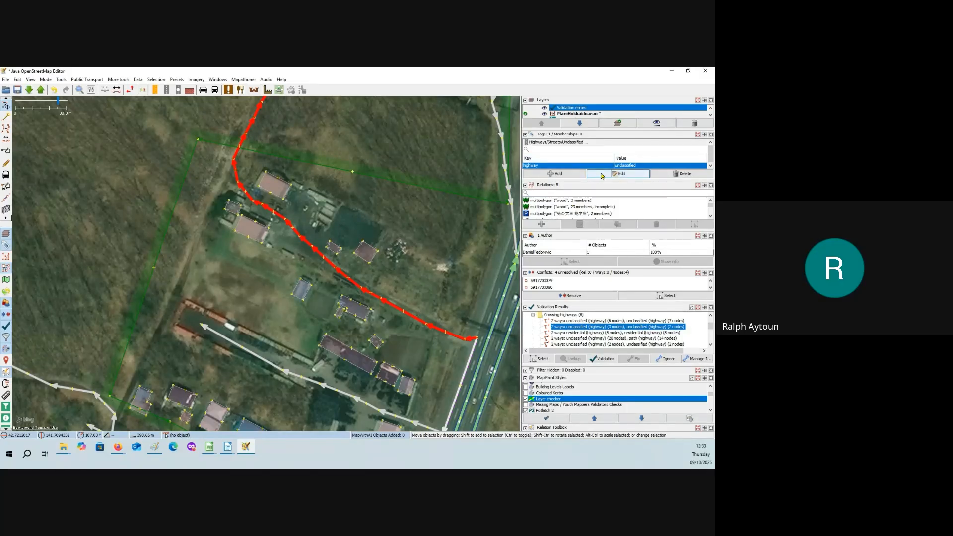
{"action": "left_click", "coordinate": [570, 175]}
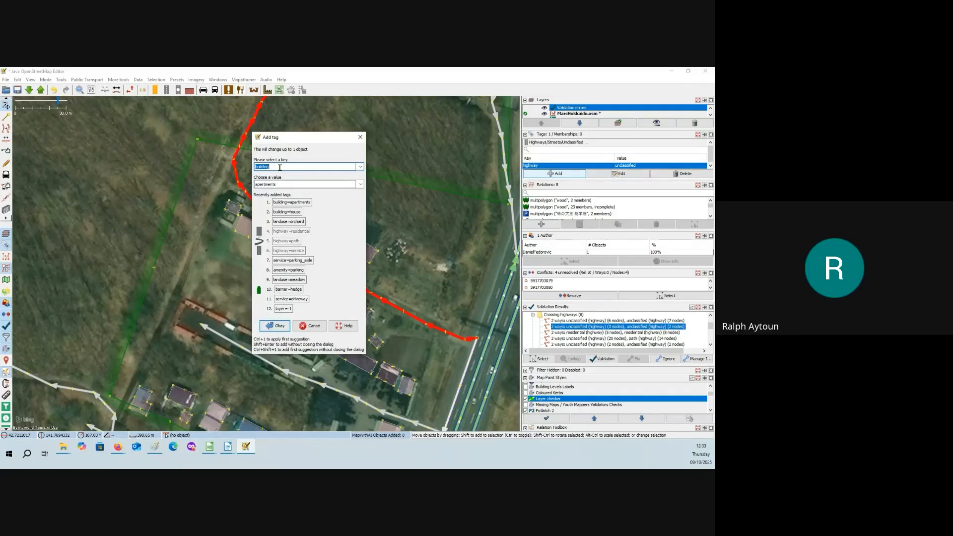
{"action": "type", "text": "layer"}
{"action": "left_click", "coordinate": [282, 184]}
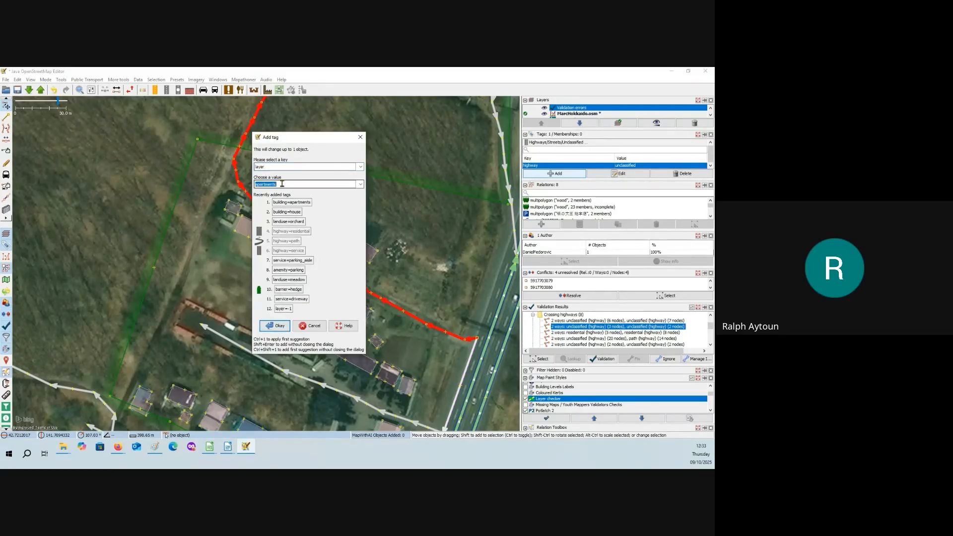
{"action": "type", "text": "1"}
{"action": "left_click", "coordinate": [277, 327]}
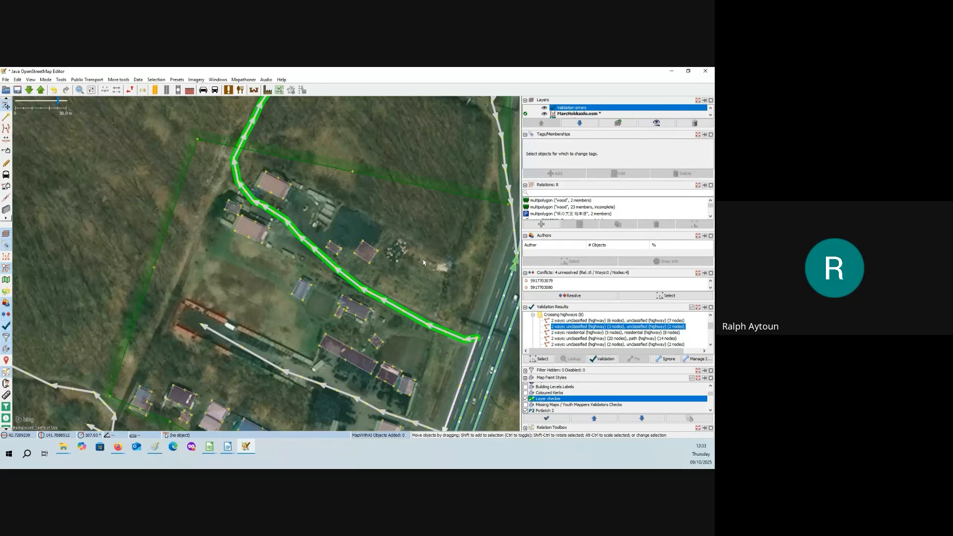
Examine the highlighted unclassified road and the surrounding roads southward along the trunk road for layer highlighting.
{"action": "scroll", "coordinate": [374, 229], "scroll_direction": "down", "scroll_amount": 2}
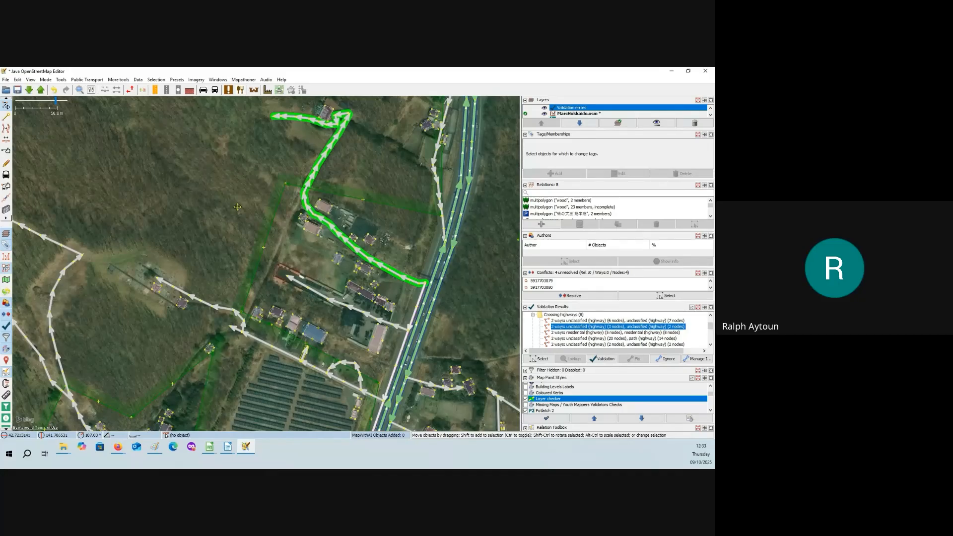
{"action": "scroll", "coordinate": [253, 207], "scroll_direction": "down", "scroll_amount": 2}
{"action": "left_click_drag", "start_coordinate": [270, 206], "coordinate": [272, 73]}
{"action": "left_click_drag", "start_coordinate": [400, 331], "coordinate": [396, 298]}
{"action": "scroll", "coordinate": [396, 298], "scroll_direction": "down", "scroll_amount": 2}
{"action": "scroll", "coordinate": [396, 298], "scroll_direction": "up", "scroll_amount": 2}
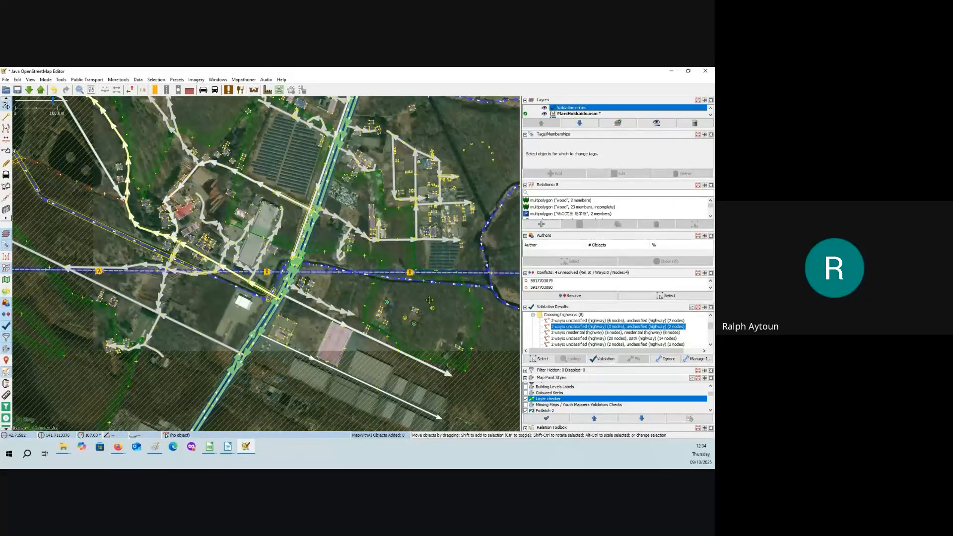
Inspect the group of untagged nodes in the woodland east of the residential road grid, selecting the group and individual nodes.
{"action": "left_click_drag", "start_coordinate": [430, 300], "coordinate": [309, 384]}
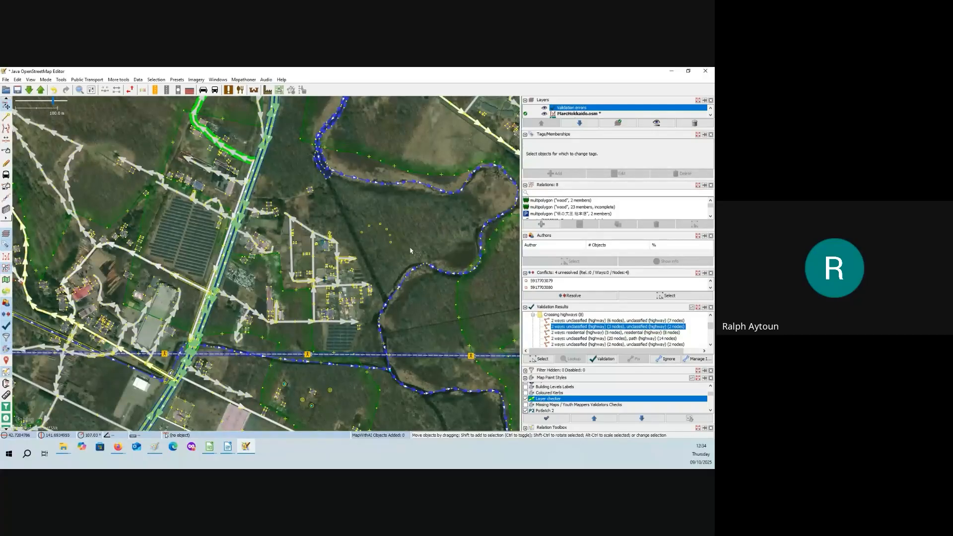
{"action": "scroll", "coordinate": [373, 229], "scroll_direction": "up", "scroll_amount": 4}
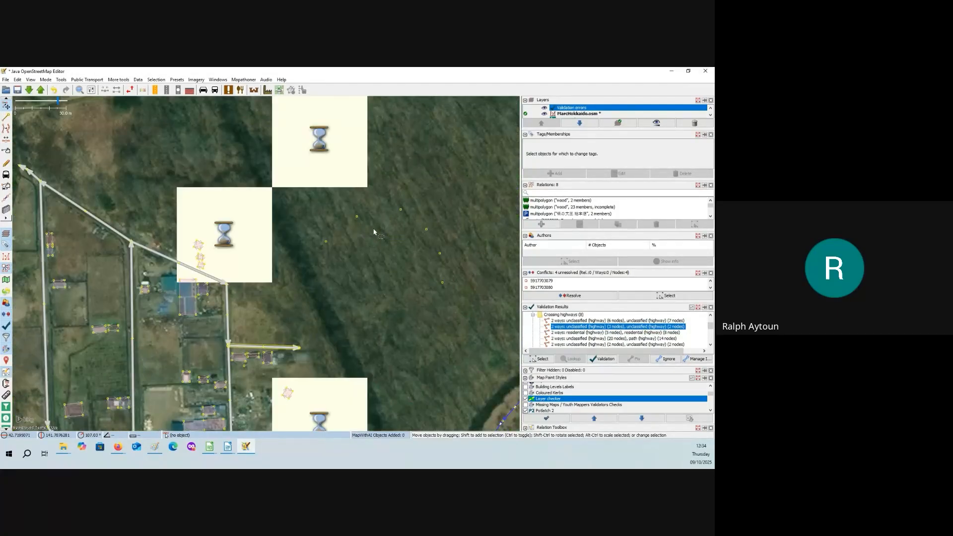
{"action": "left_click_drag", "start_coordinate": [313, 200], "coordinate": [464, 318]}
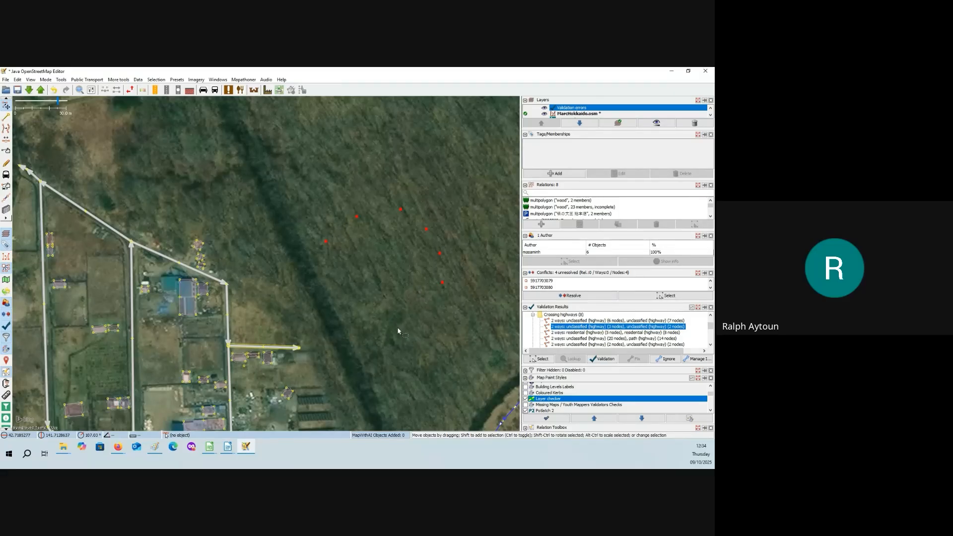
{"action": "left_click", "coordinate": [391, 312]}
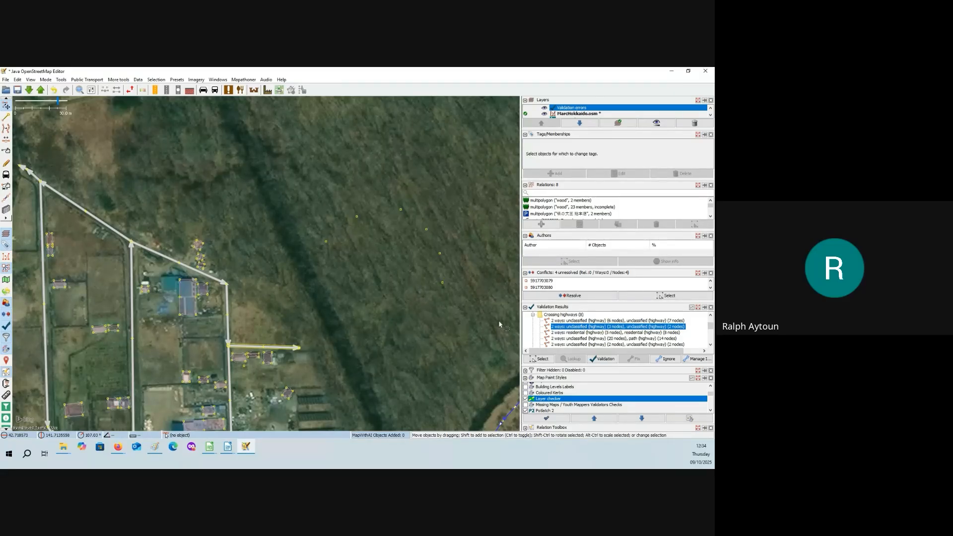
{"action": "left_click", "coordinate": [443, 283]}
{"action": "left_click", "coordinate": [389, 283]}
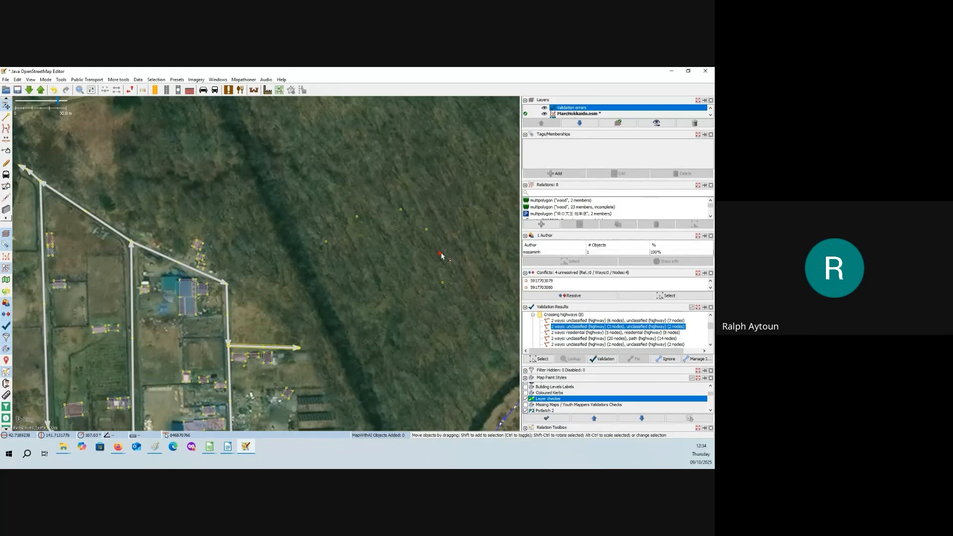
{"action": "left_click", "coordinate": [393, 275]}
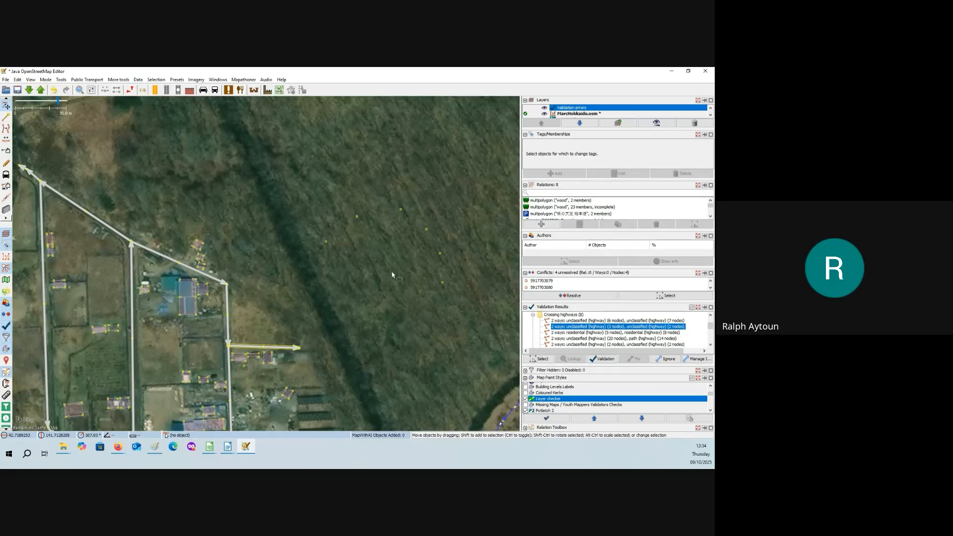
Select a single untagged woodland node and view its author's OpenStreetMap profile in the browser, then return to JOSM.
{"action": "left_click_drag", "start_coordinate": [393, 275], "coordinate": [359, 237]}
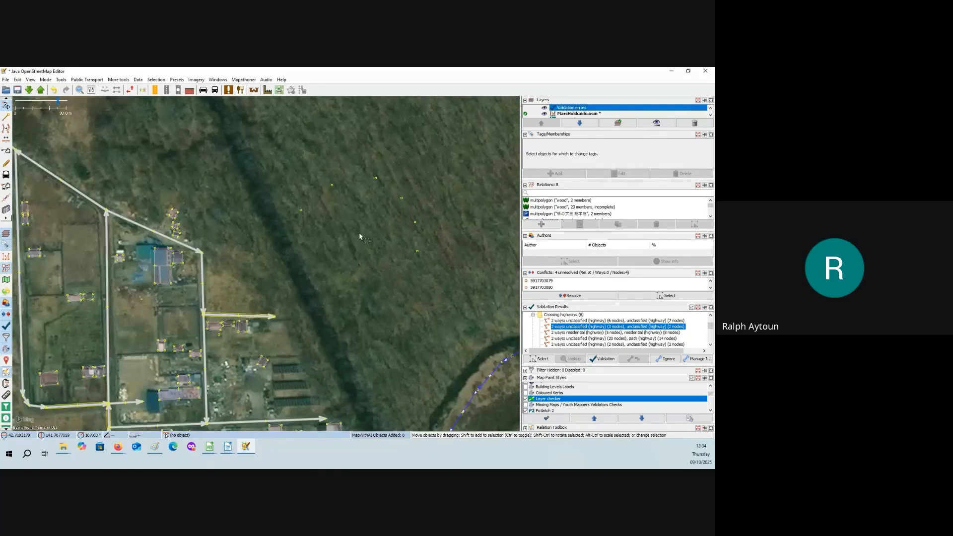
{"action": "left_click", "coordinate": [332, 200]}
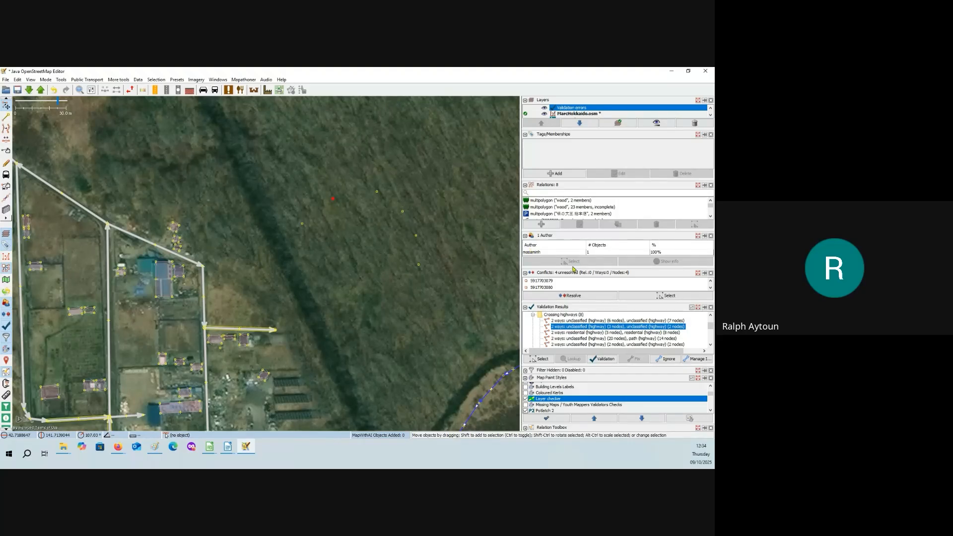
{"action": "left_click_drag", "start_coordinate": [571, 271], "coordinate": [571, 285]}
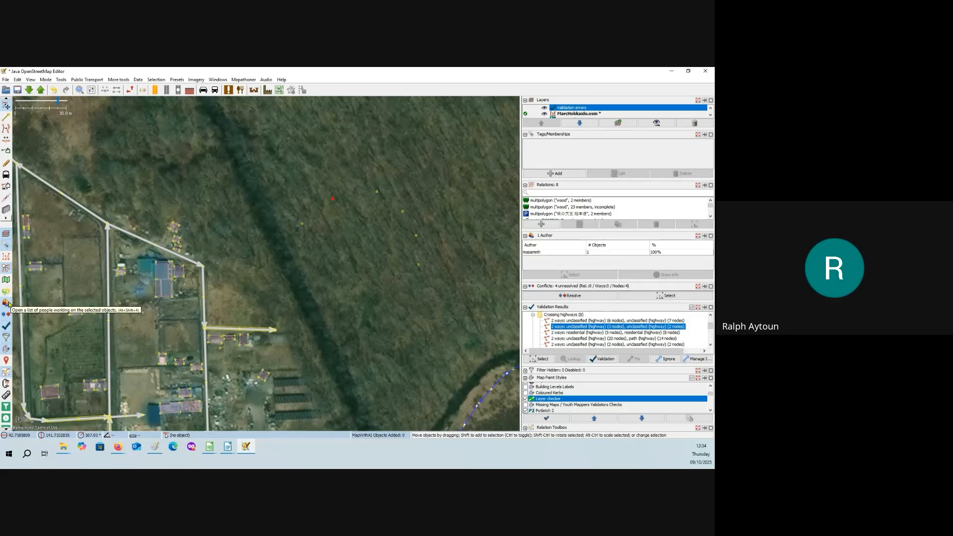
{"action": "left_click", "coordinate": [533, 255]}
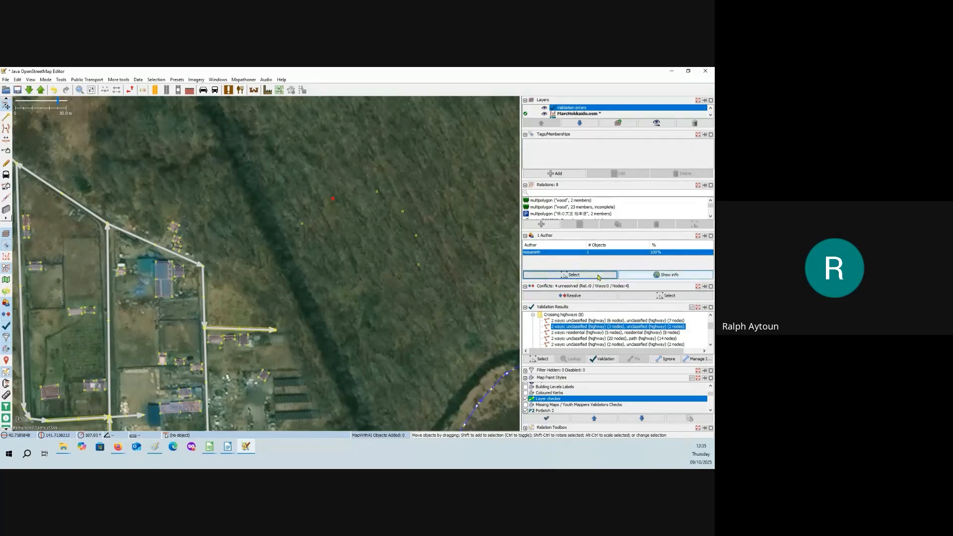
{"action": "left_click", "coordinate": [637, 278]}
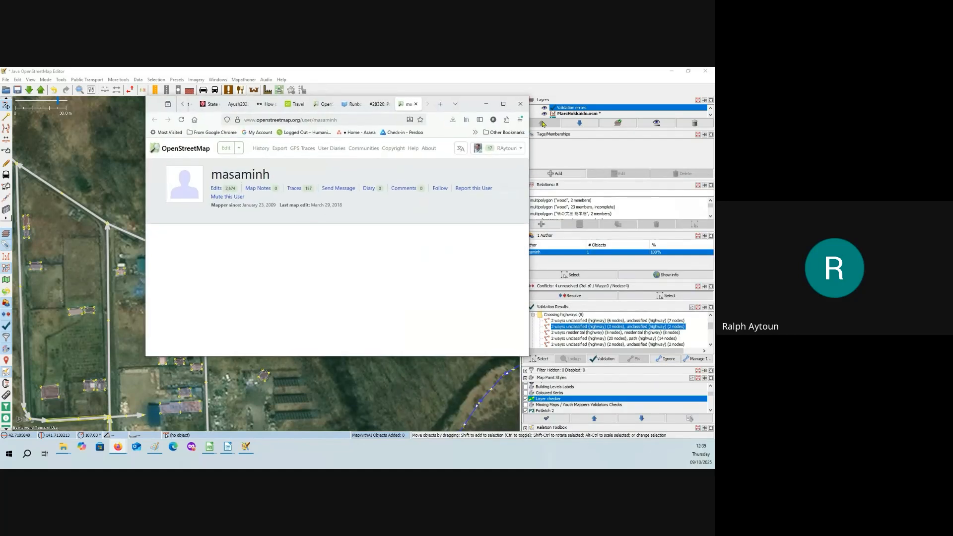
{"action": "left_click", "coordinate": [504, 104]}
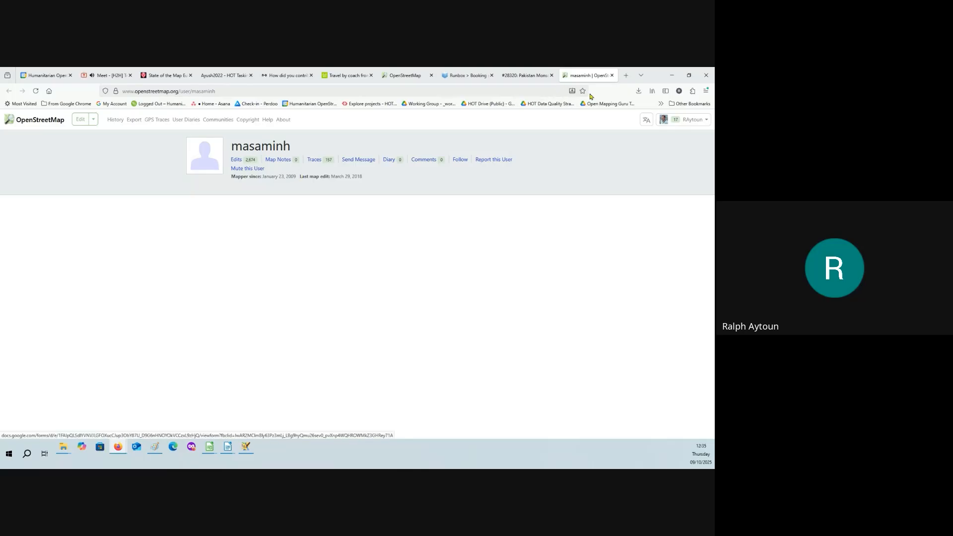
{"action": "left_click", "coordinate": [673, 75]}
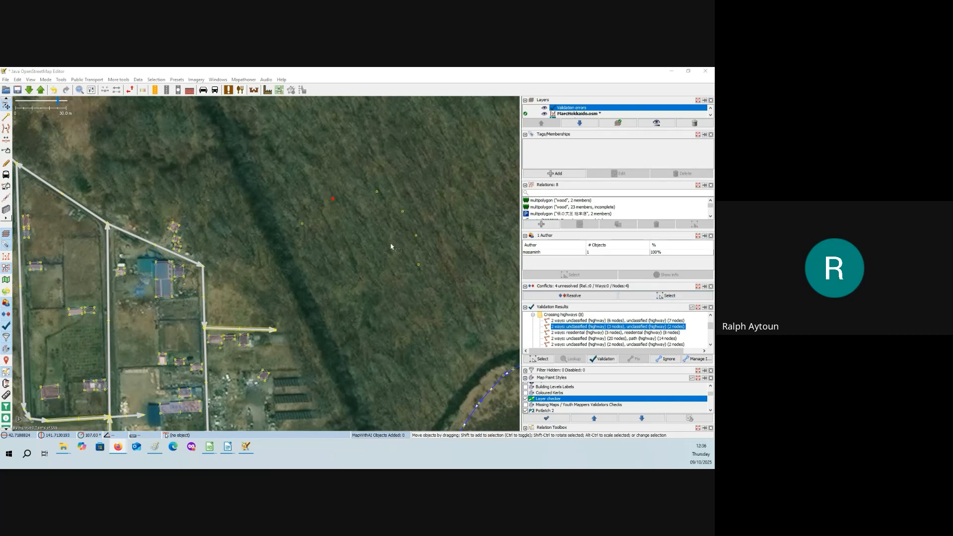
Review the version history of the same untagged woodland node and close the history window.
{"action": "left_click", "coordinate": [333, 201]}
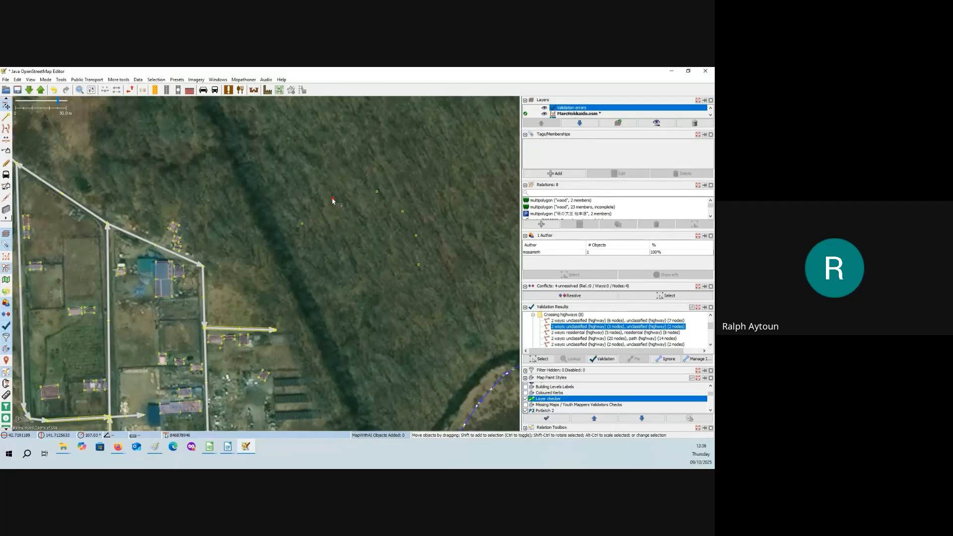
{"action": "scroll", "coordinate": [333, 200], "scroll_direction": "up", "scroll_amount": 3}
{"action": "left_click", "coordinate": [337, 213]}
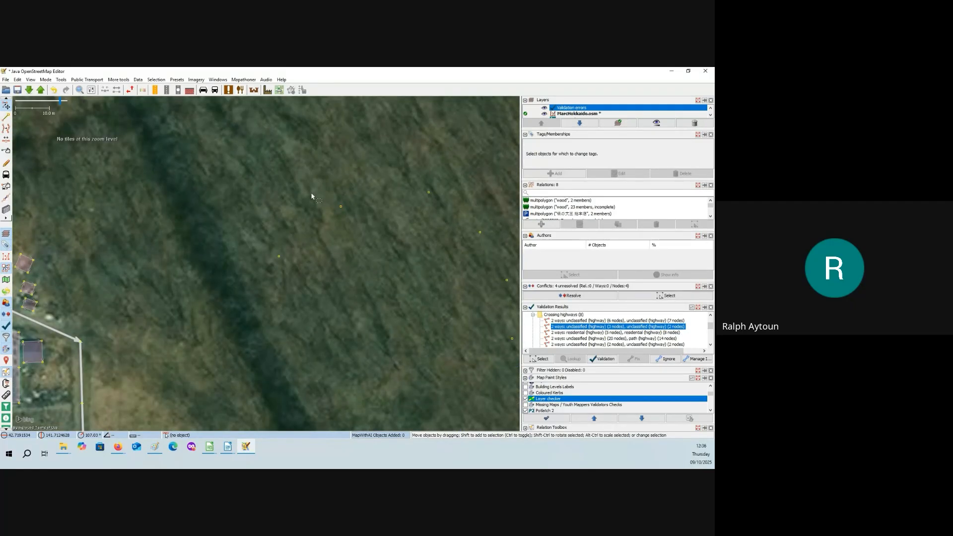
{"action": "left_click", "coordinate": [340, 207]}
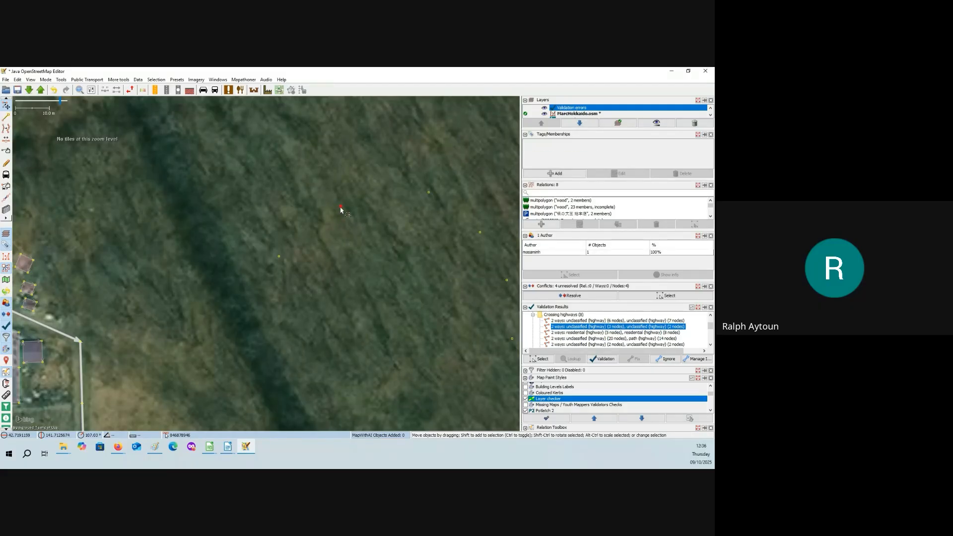
{"action": "key", "text": "ctrl+h"}
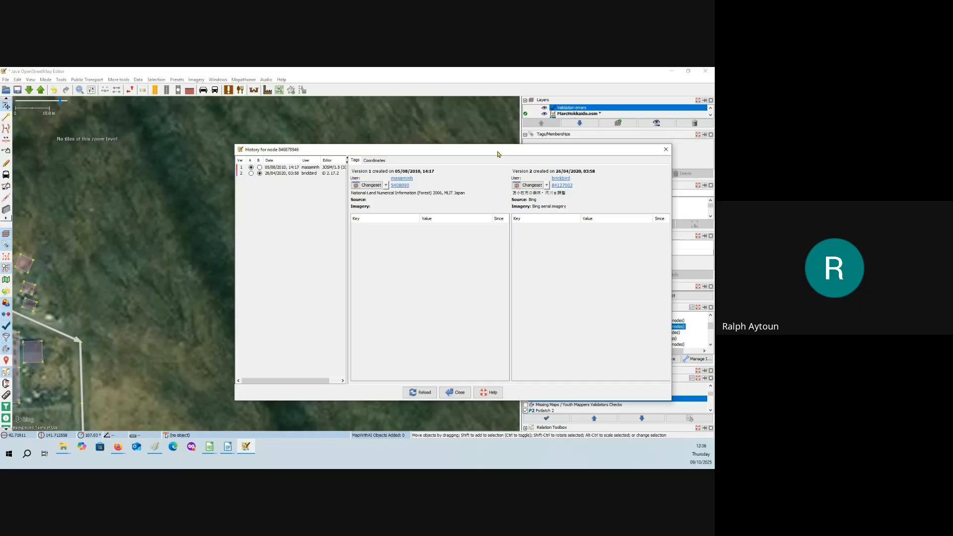
{"action": "left_click_drag", "start_coordinate": [500, 151], "coordinate": [363, 121]}
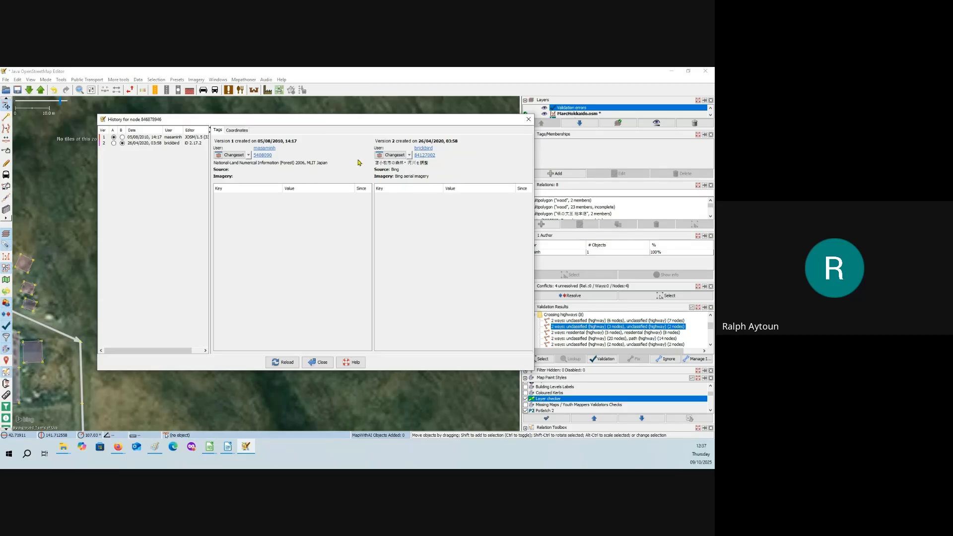
{"action": "left_click", "coordinate": [529, 121]}
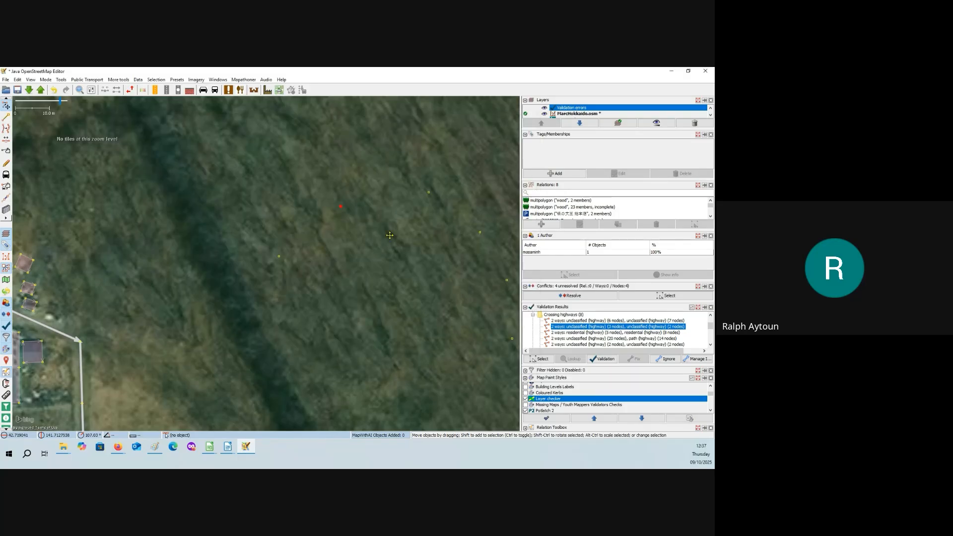
Examine where the untagged woodland nodes lie relative to the residential roads and the river bend, and clear the node selection.
{"action": "scroll", "coordinate": [328, 213], "scroll_direction": "down", "scroll_amount": 4}
{"action": "left_click_drag", "start_coordinate": [297, 213], "coordinate": [313, 209]}
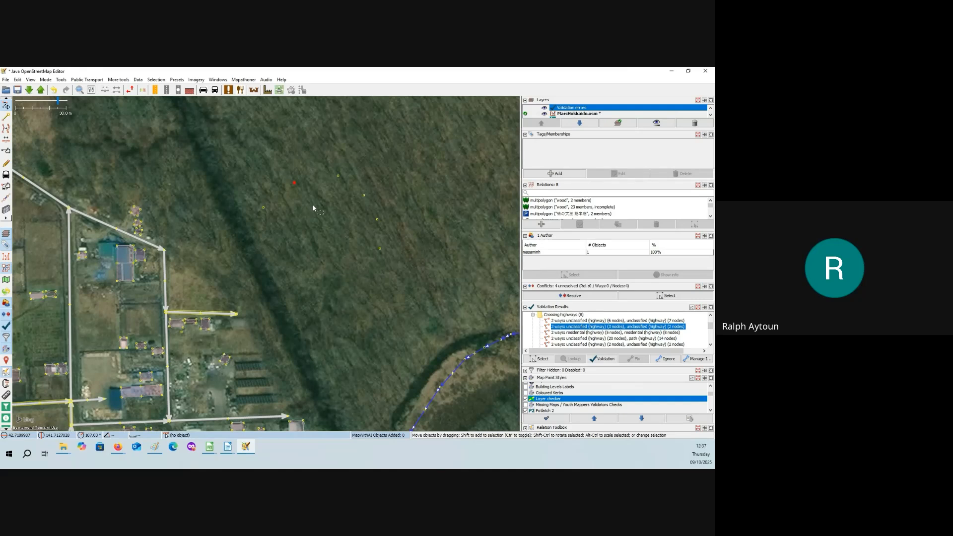
{"action": "left_click_drag", "start_coordinate": [313, 208], "coordinate": [316, 214]}
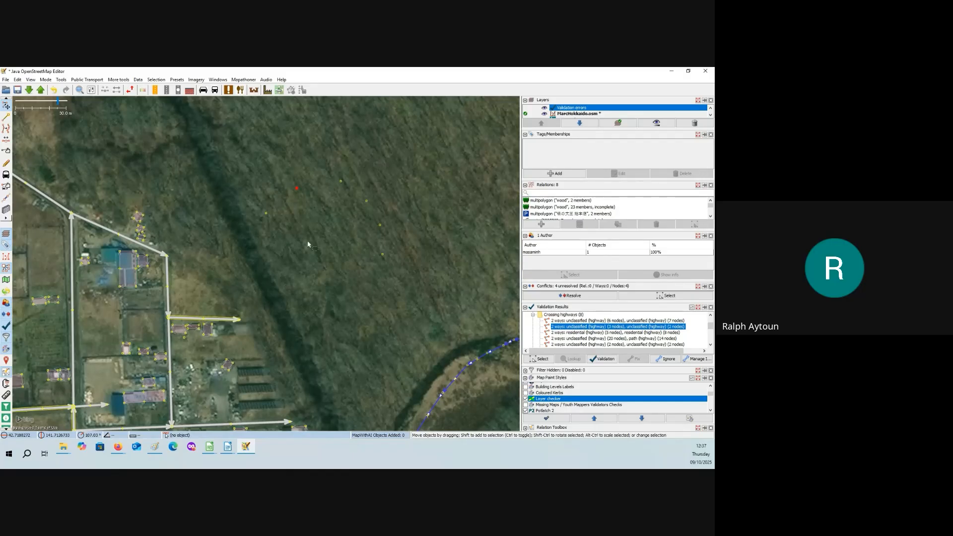
{"action": "left_click_drag", "start_coordinate": [302, 242], "coordinate": [357, 210]}
{"action": "scroll", "coordinate": [357, 210], "scroll_direction": "down", "scroll_amount": 3}
{"action": "scroll", "coordinate": [348, 214], "scroll_direction": "up", "scroll_amount": 1}
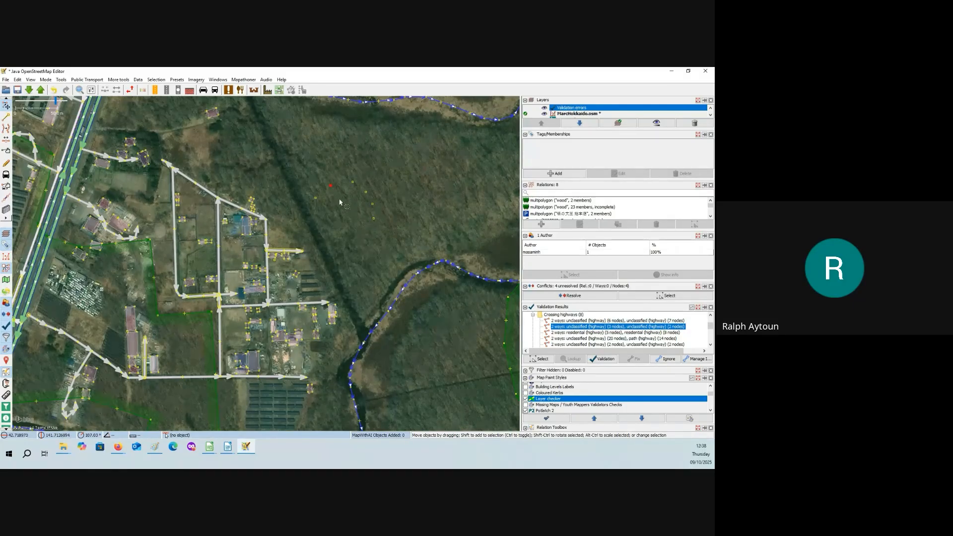
{"action": "scroll", "coordinate": [340, 202], "scroll_direction": "down", "scroll_amount": 3}
{"action": "left_click", "coordinate": [342, 223]}
{"action": "left_click_drag", "start_coordinate": [342, 224], "coordinate": [359, 203]}
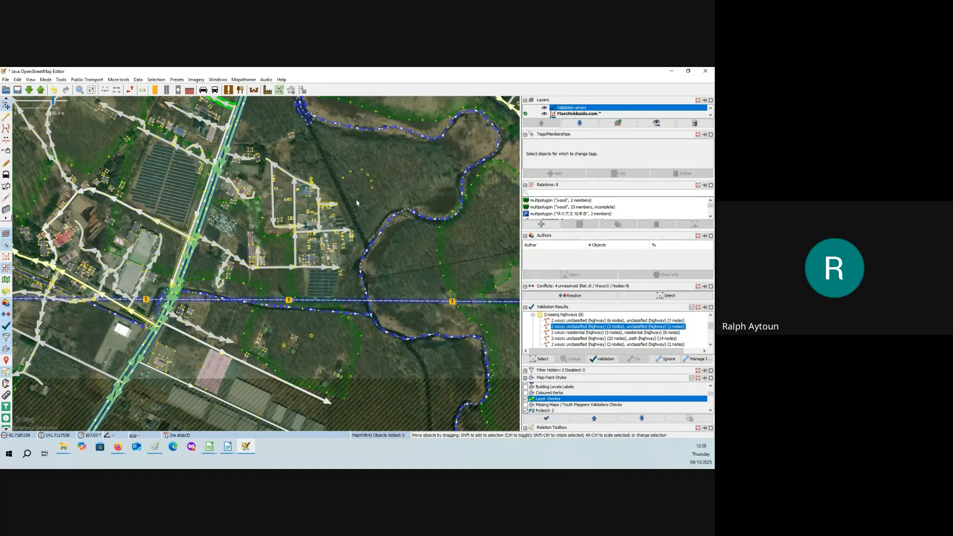
Survey the mapped area on both sides of the trunk road, from the western settlement to the tertiary road northeast of the river.
{"action": "left_click_drag", "start_coordinate": [289, 124], "coordinate": [362, 197]}
{"action": "left_click_drag", "start_coordinate": [204, 136], "coordinate": [273, 171]}
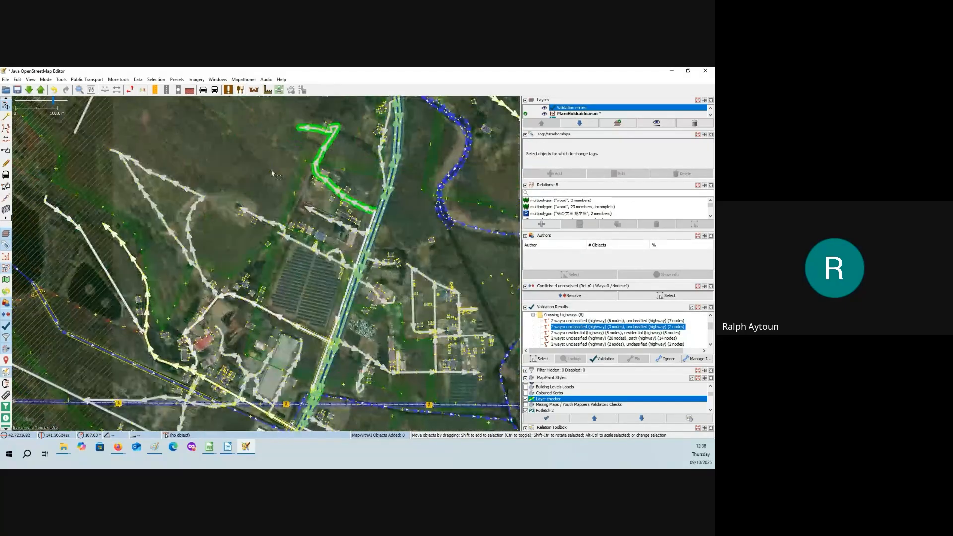
{"action": "left_click_drag", "start_coordinate": [452, 257], "coordinate": [371, 190]}
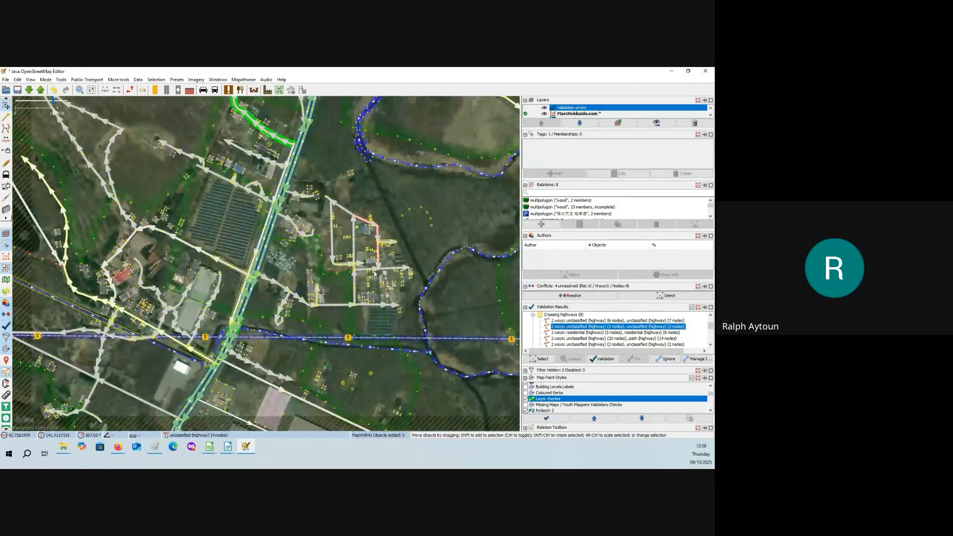
{"action": "left_click_drag", "start_coordinate": [411, 250], "coordinate": [401, 210]}
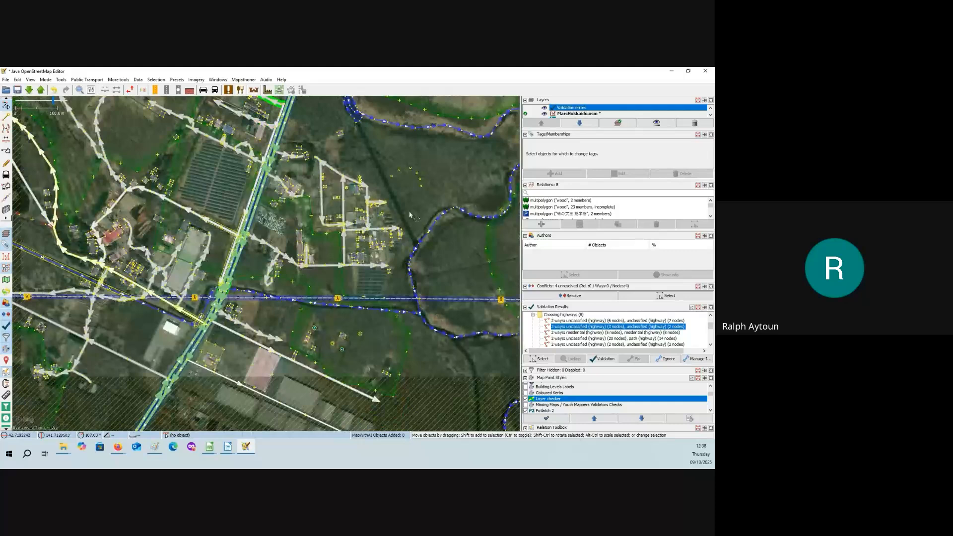
{"action": "left_click_drag", "start_coordinate": [453, 178], "coordinate": [446, 204]}
{"action": "scroll", "coordinate": [446, 205], "scroll_direction": "down", "scroll_amount": 3}
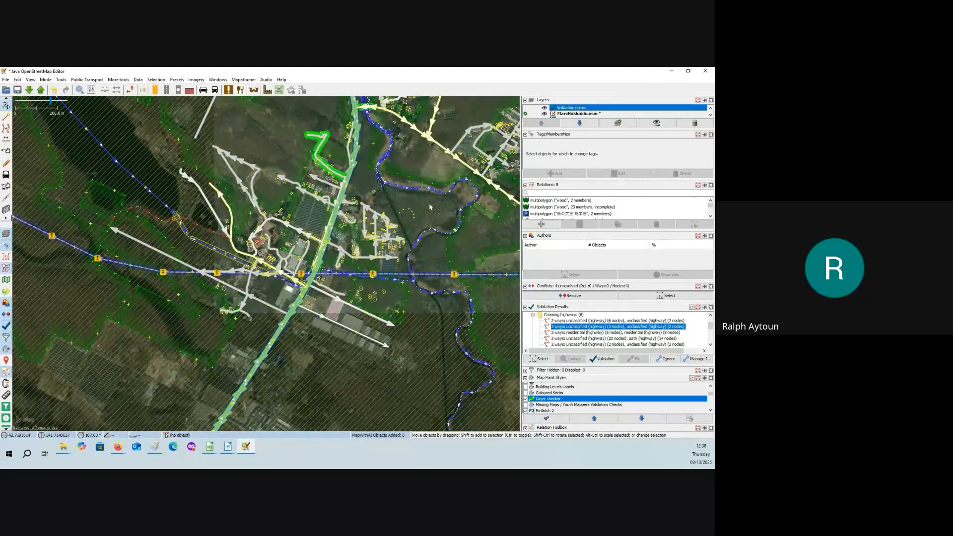
{"action": "mouse_move", "coordinate": [501, 194]}
{"action": "left_mouse_down"}
{"action": "mouse_move", "coordinate": [403, 219]}
{"action": "mouse_move", "coordinate": [420, 226]}
{"action": "mouse_move", "coordinate": [376, 270]}
{"action": "left_mouse_up"}
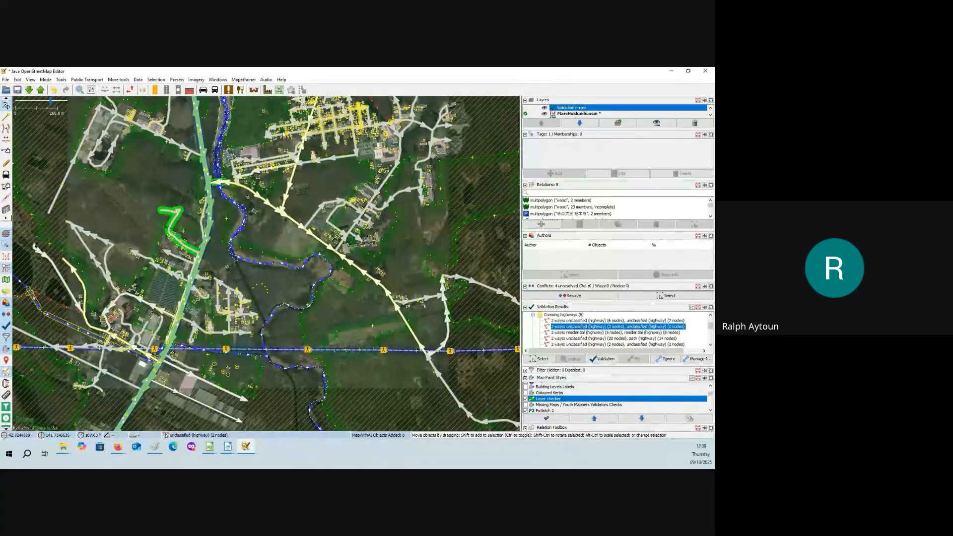
Select the non-orthogonal buildings with Mapathoner, inspect the large building east of the river and its northeast corner, and clear the selection.
{"action": "left_click", "coordinate": [246, 81]}
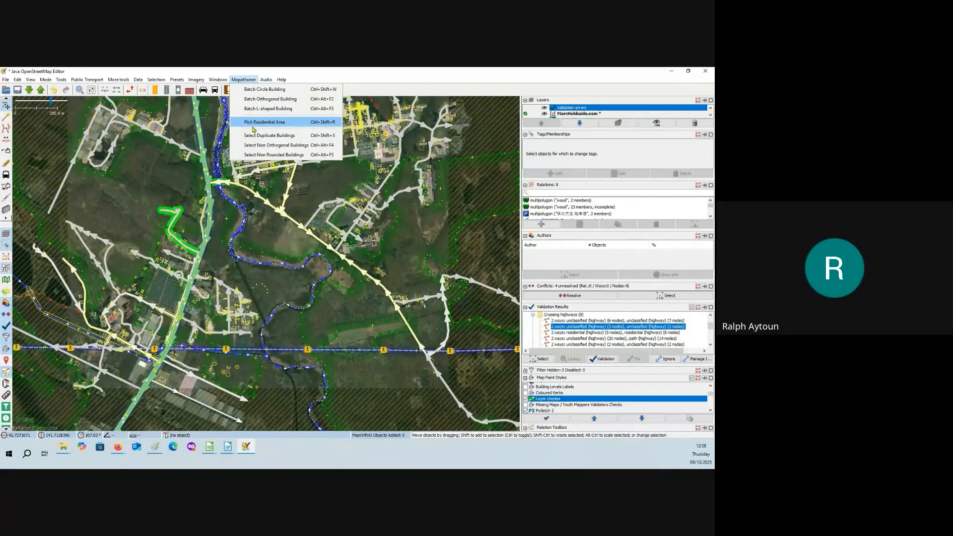
{"action": "left_click", "coordinate": [277, 148]}
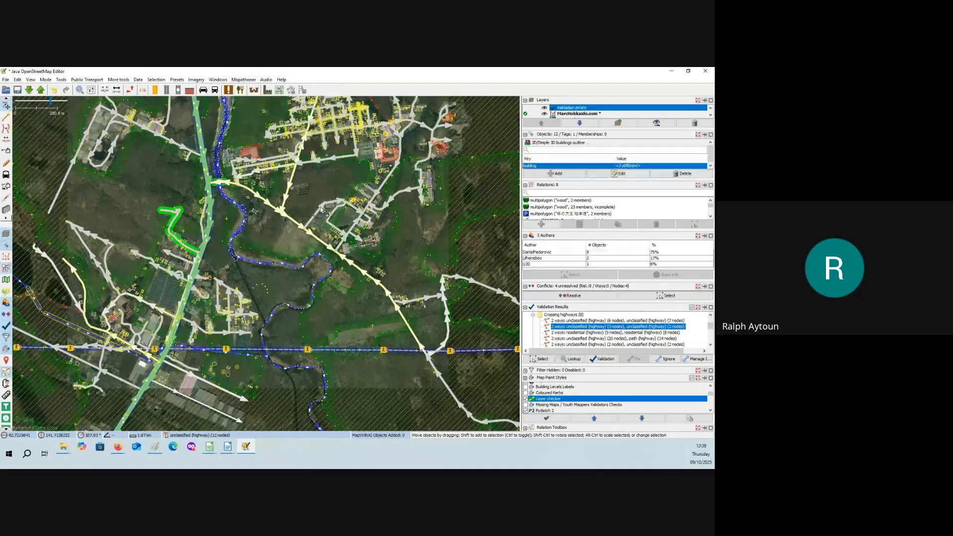
{"action": "left_click_drag", "start_coordinate": [365, 201], "coordinate": [407, 233]}
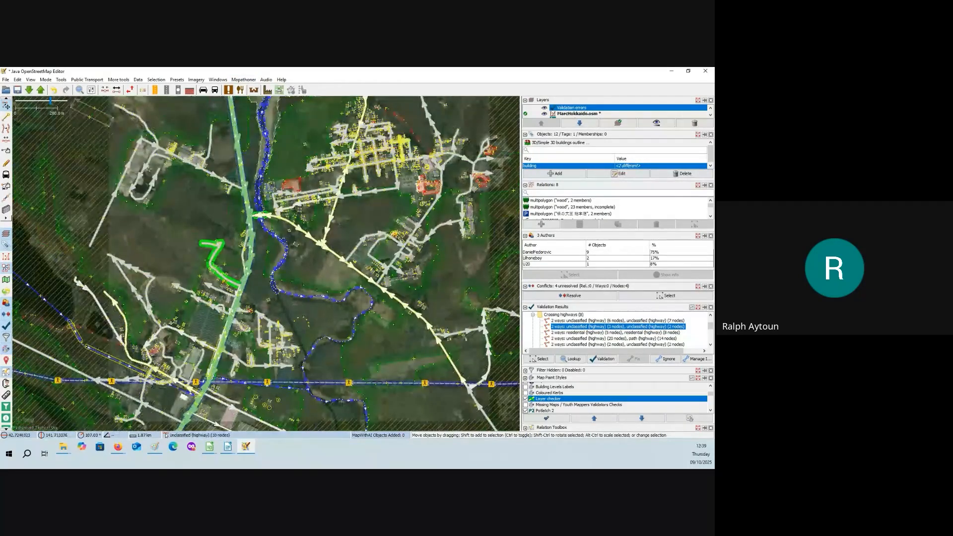
{"action": "scroll", "coordinate": [306, 185], "scroll_direction": "up", "scroll_amount": 4}
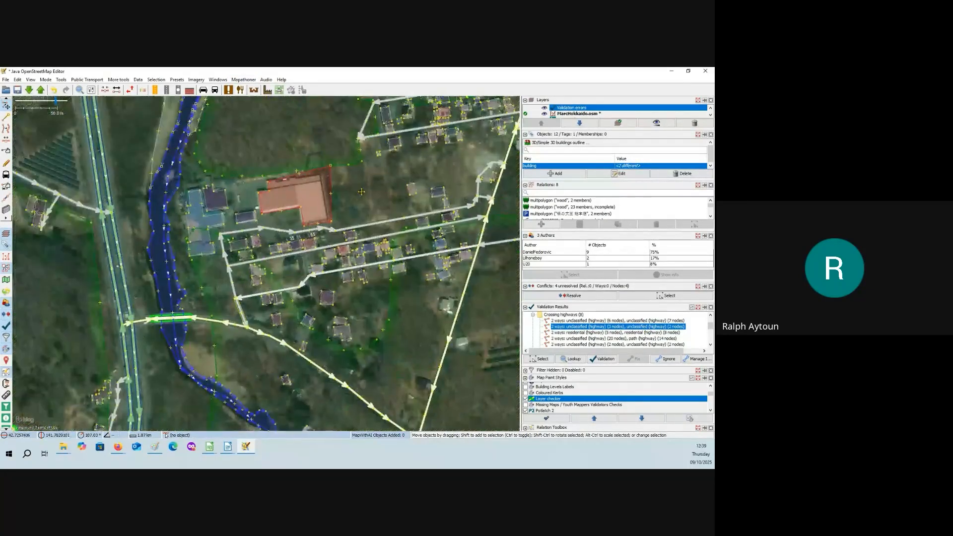
{"action": "scroll", "coordinate": [328, 151], "scroll_direction": "up", "scroll_amount": 2}
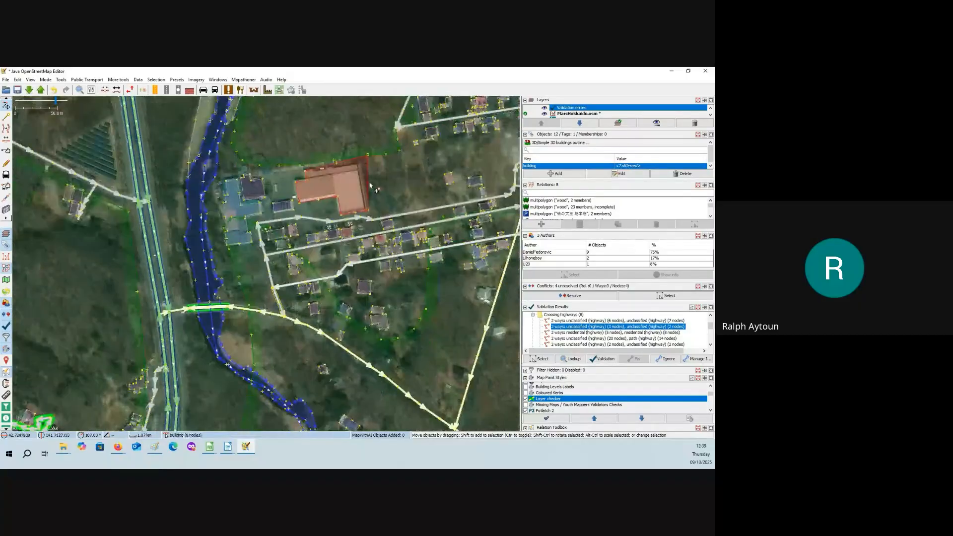
{"action": "scroll", "coordinate": [343, 169], "scroll_direction": "up", "scroll_amount": 3}
{"action": "left_click_drag", "start_coordinate": [342, 169], "coordinate": [345, 158]}
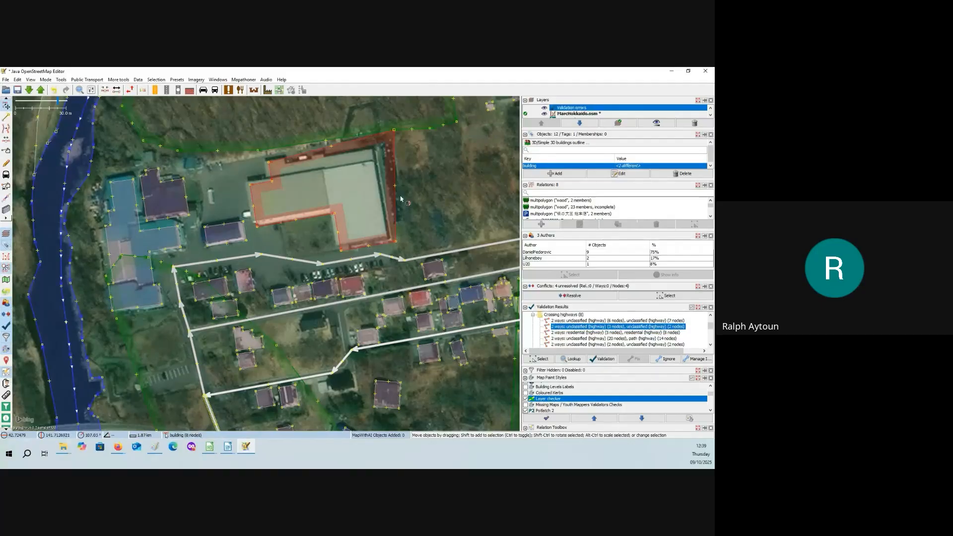
{"action": "left_click_drag", "start_coordinate": [383, 164], "coordinate": [374, 176]}
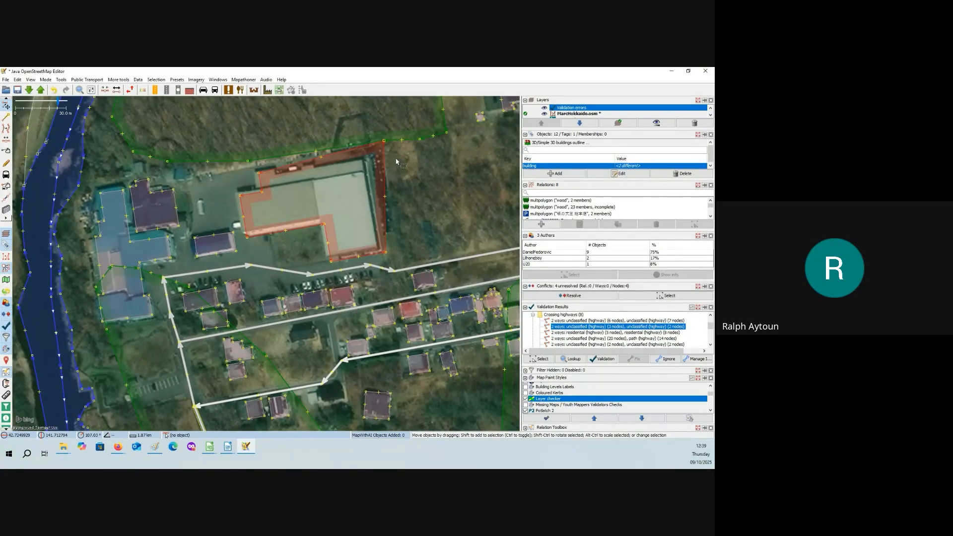
{"action": "left_click_drag", "start_coordinate": [396, 160], "coordinate": [390, 169]}
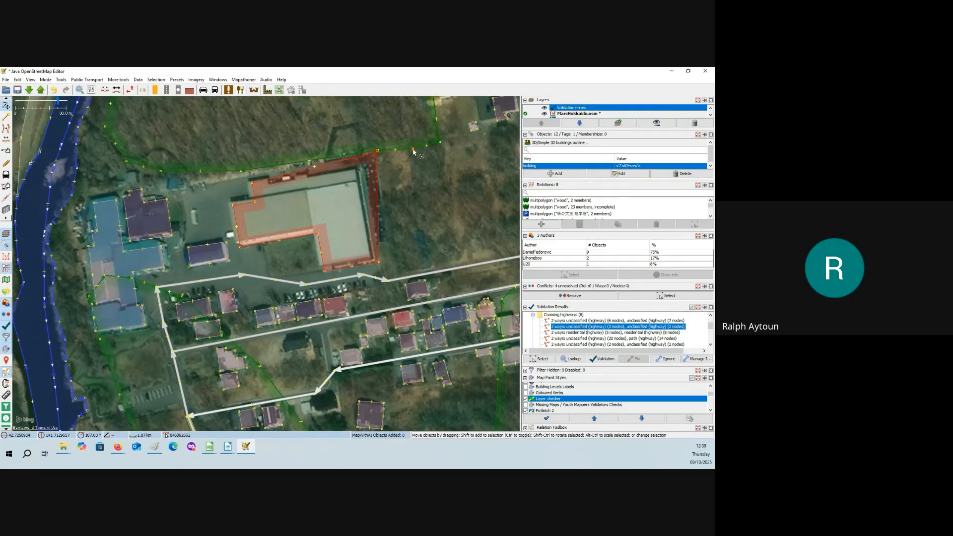
{"action": "key", "text": "Escape"}
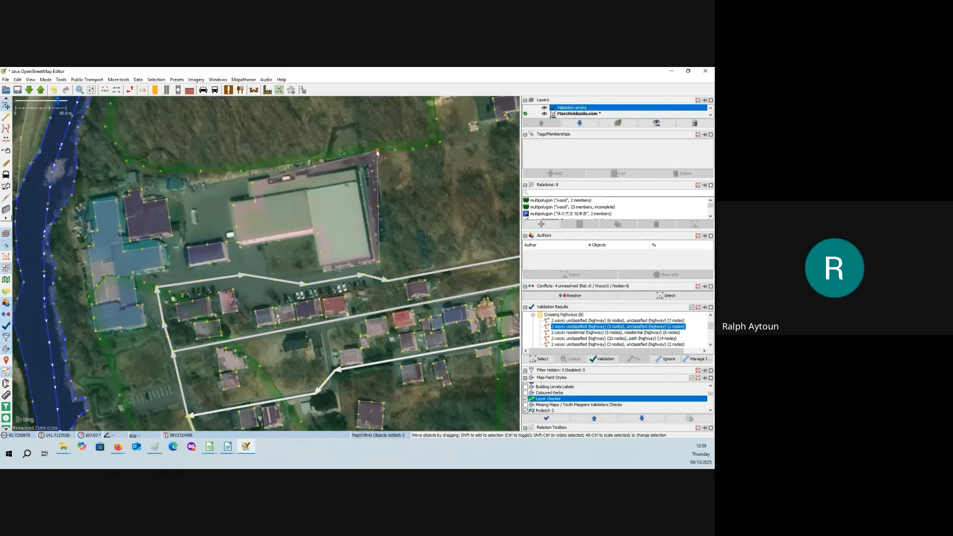
Examine the node where the large building's northeast corner meets the woodland boundary, checking both the building and the boundary way.
{"action": "left_click", "coordinate": [377, 151]}
{"action": "left_click_drag", "start_coordinate": [394, 212], "coordinate": [367, 262]}
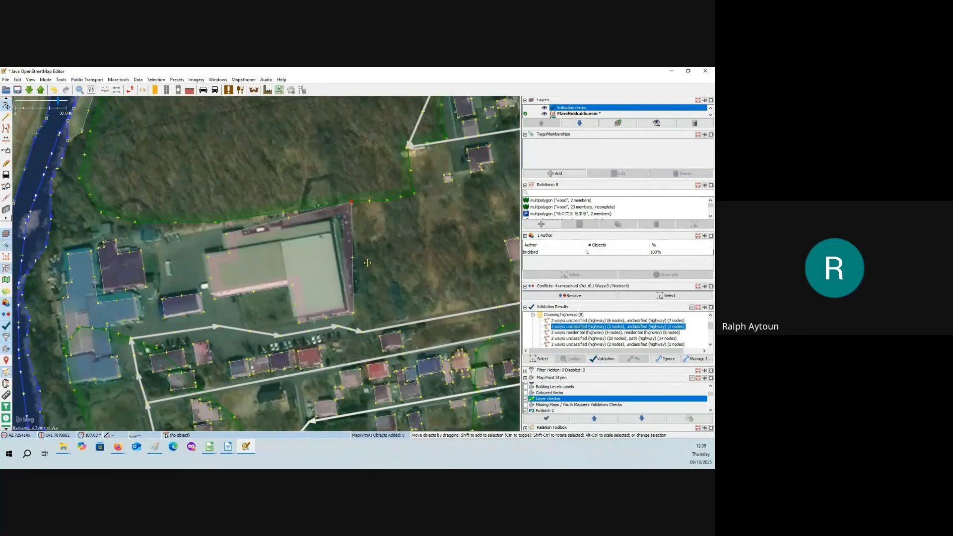
{"action": "scroll", "coordinate": [368, 263], "scroll_direction": "up", "scroll_amount": 5}
{"action": "left_click", "coordinate": [395, 191]}
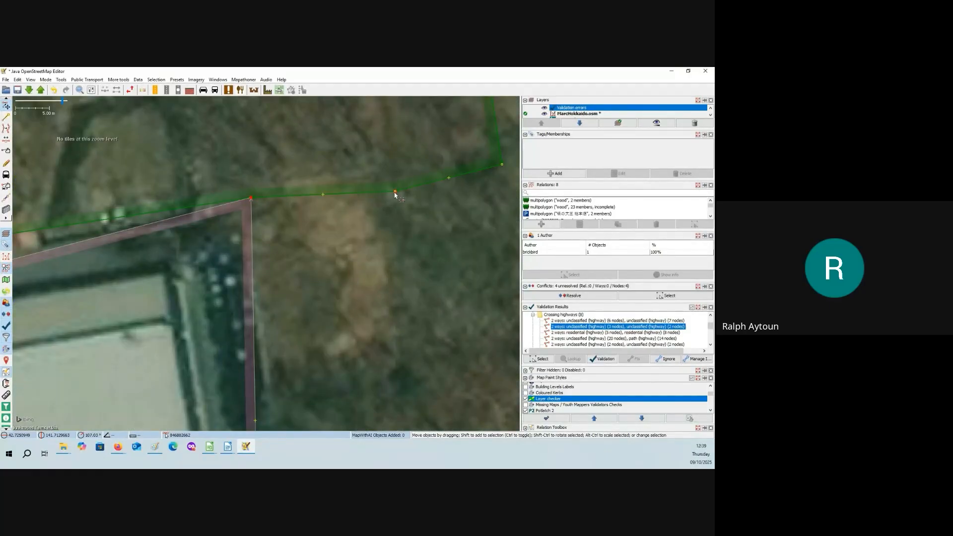
{"action": "key", "text": "ctrl+Left"}
{"action": "left_click", "coordinate": [302, 202]}
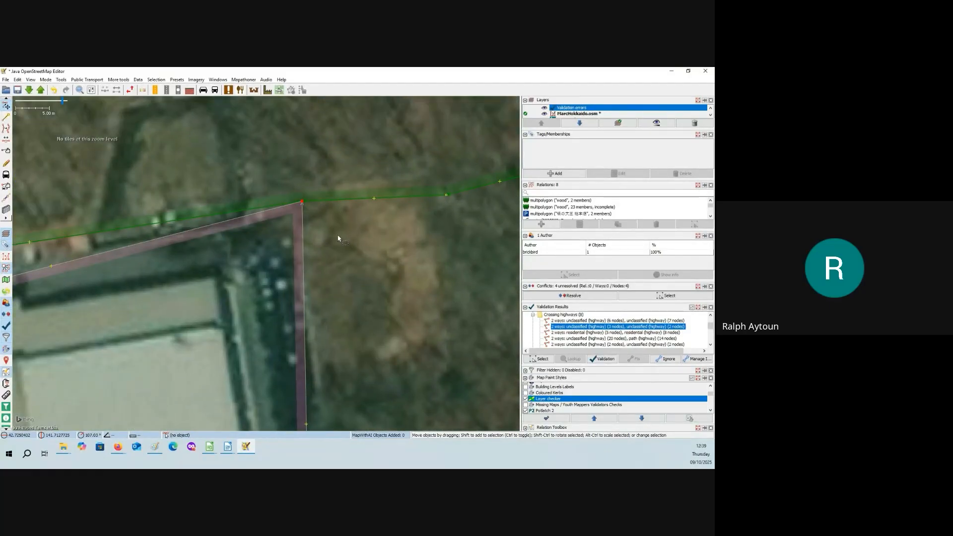
{"action": "left_click", "coordinate": [296, 206]}
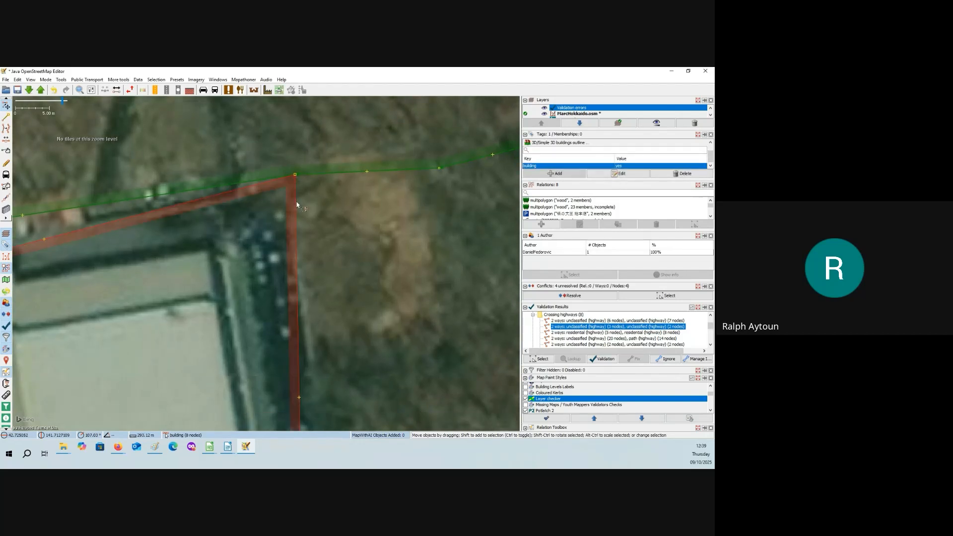
{"action": "left_click", "coordinate": [330, 177]}
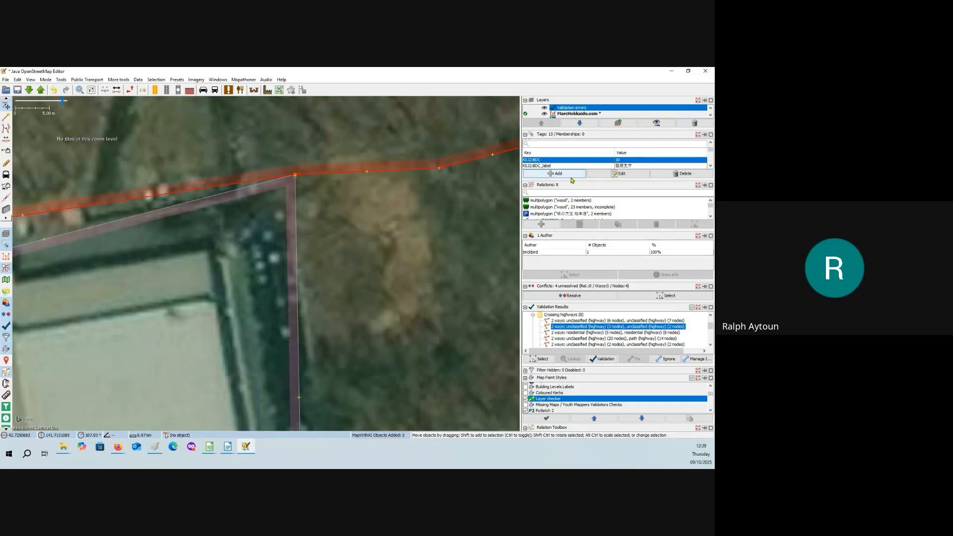
{"action": "left_click_drag", "start_coordinate": [246, 306], "coordinate": [283, 221]}
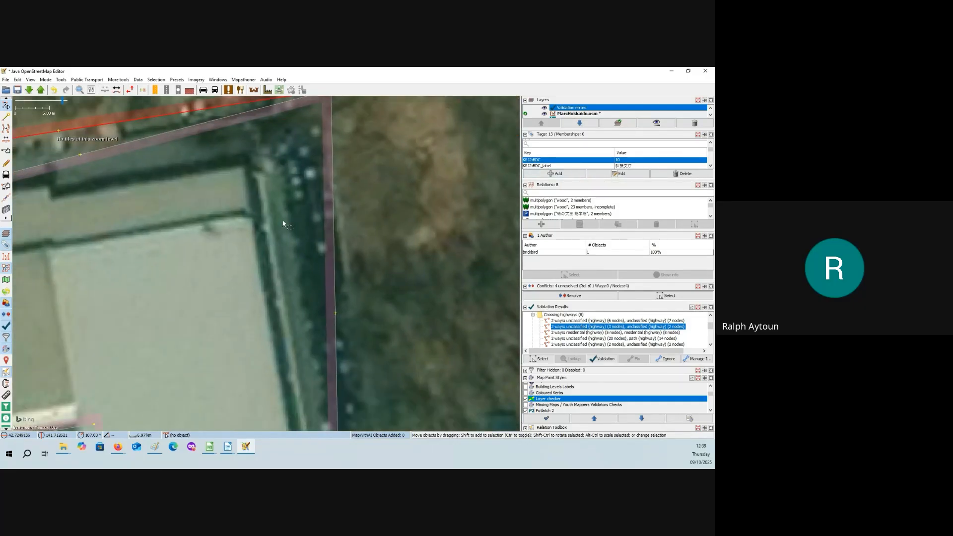
{"action": "scroll", "coordinate": [283, 224], "scroll_direction": "down", "scroll_amount": 10}
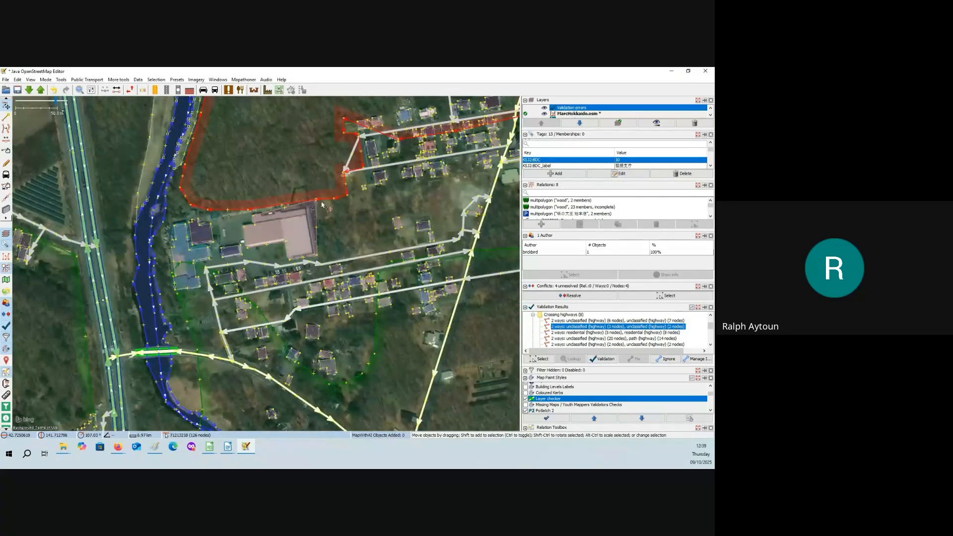
{"action": "scroll", "coordinate": [322, 204], "scroll_direction": "up", "scroll_amount": 3}
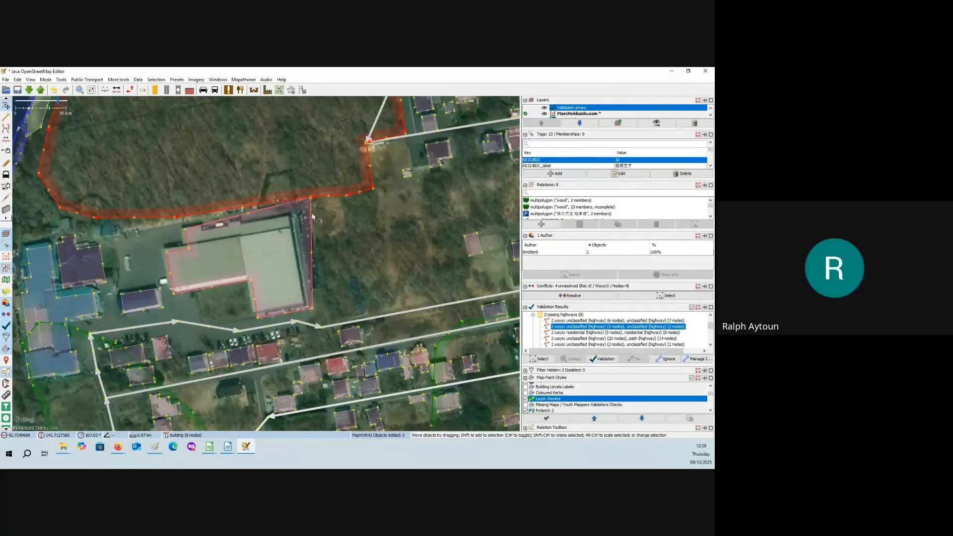
Try to orthogonalize the large building while its corner is still glued to the woodland boundary, and undo the change.
{"action": "left_click", "coordinate": [312, 216]}
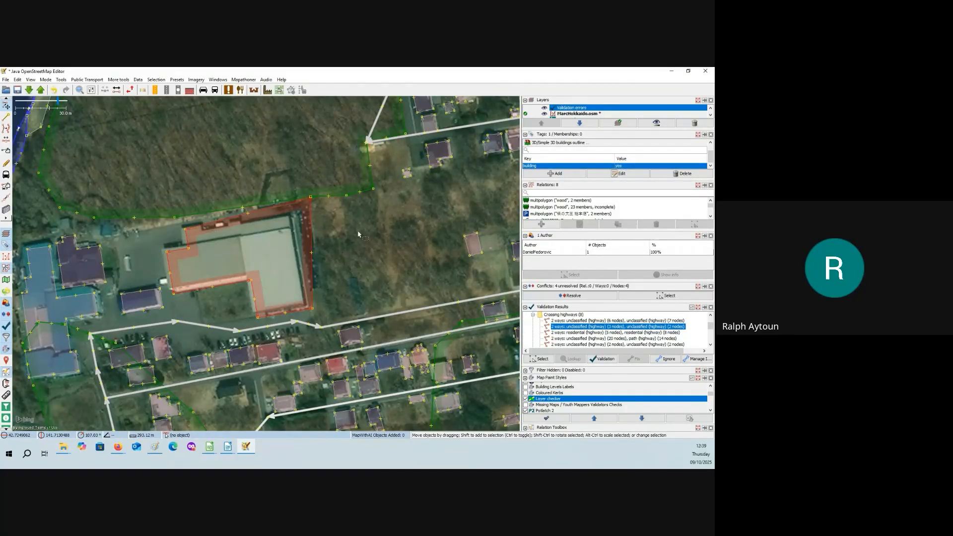
{"action": "key", "text": "q"}
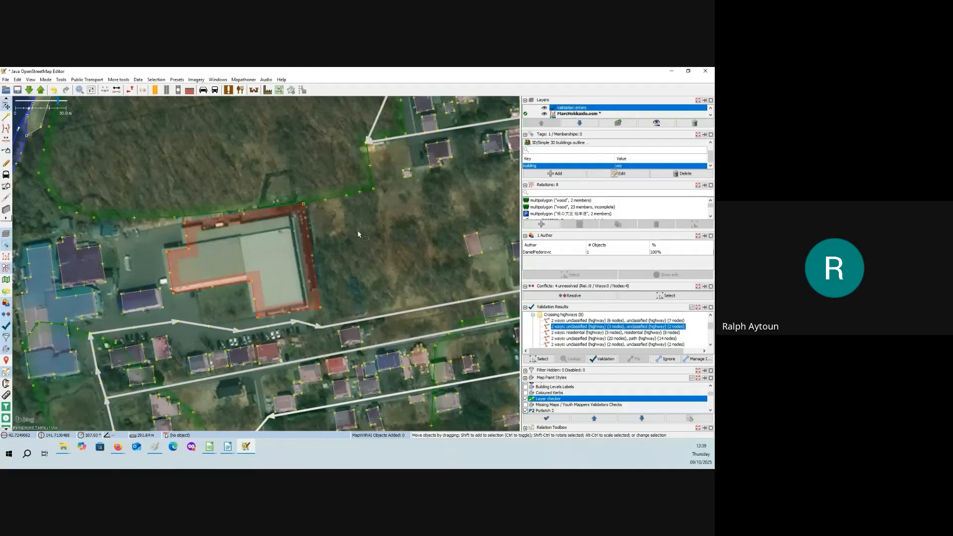
{"action": "left_click", "coordinate": [329, 207]}
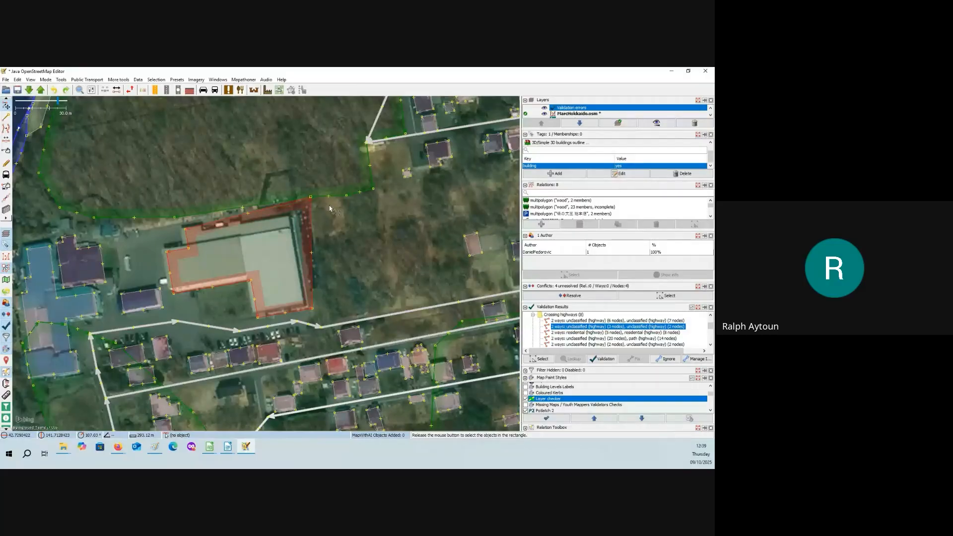
{"action": "key", "text": "ctrl+z"}
Unglue the large building's shared corner node from the woodland boundary and orthogonalize the building outline.
{"action": "left_click", "coordinate": [311, 203]}
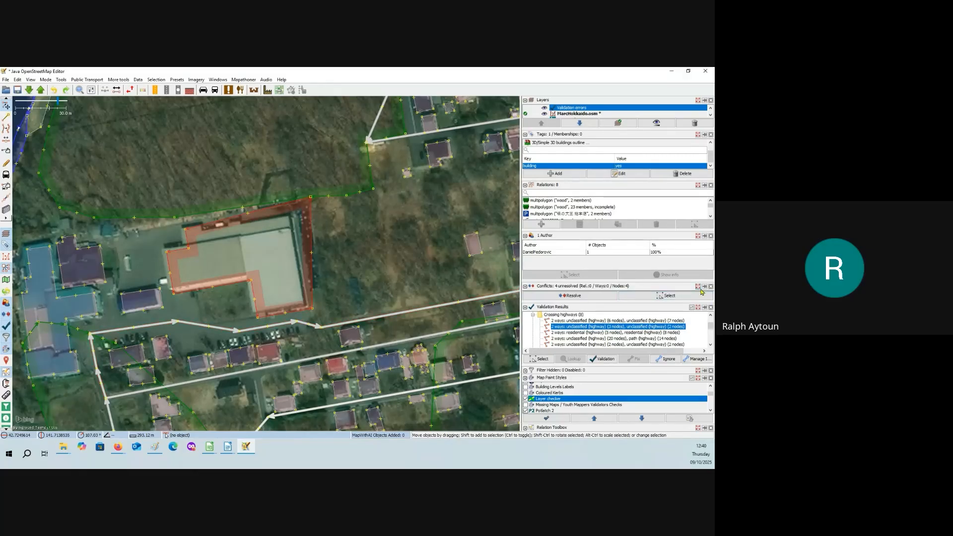
{"action": "key", "text": "g"}
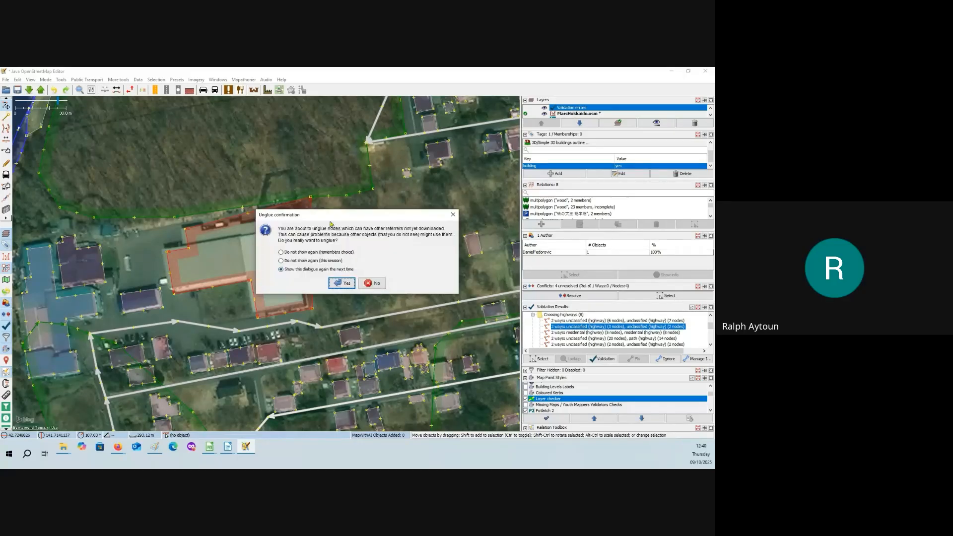
{"action": "left_click", "coordinate": [347, 285]}
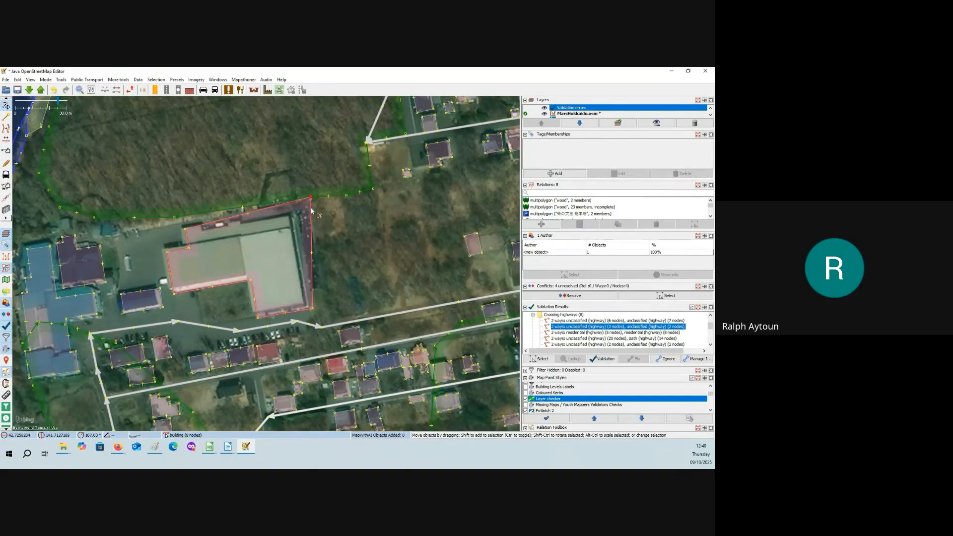
{"action": "left_click", "coordinate": [315, 212]}
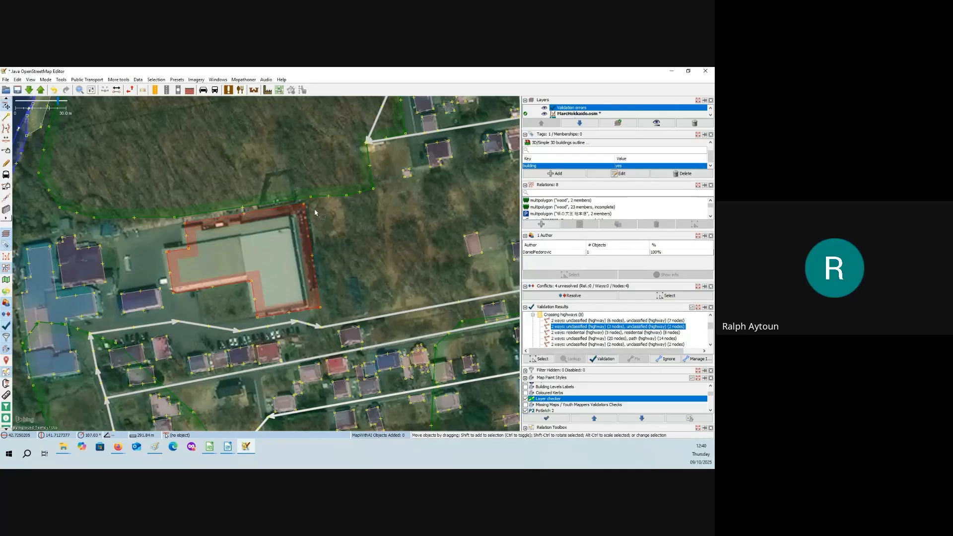
Clear the current selection and use Mapathoner to select the non-orthogonal buildings across the wider neighbourhood.
{"action": "scroll", "coordinate": [372, 231], "scroll_direction": "down", "scroll_amount": 4}
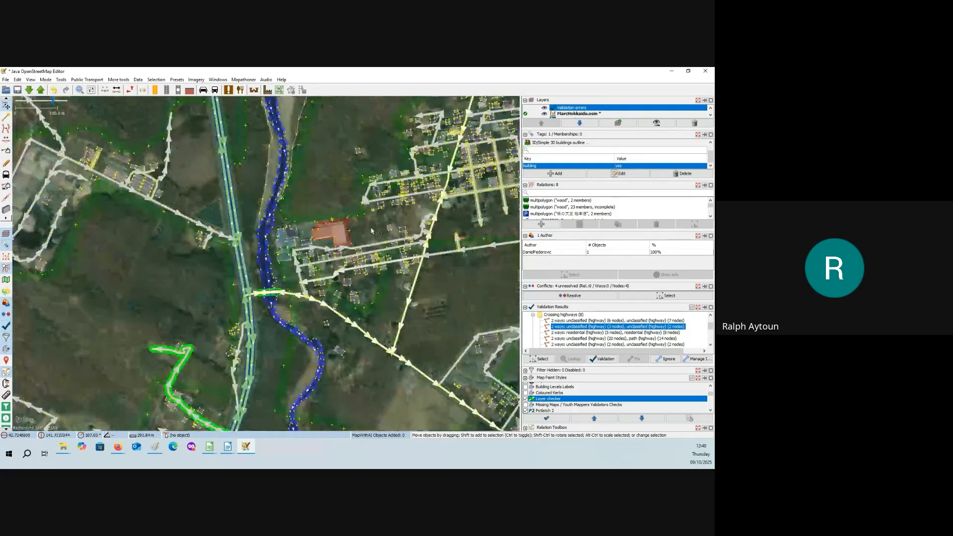
{"action": "left_click_drag", "start_coordinate": [482, 276], "coordinate": [406, 270]}
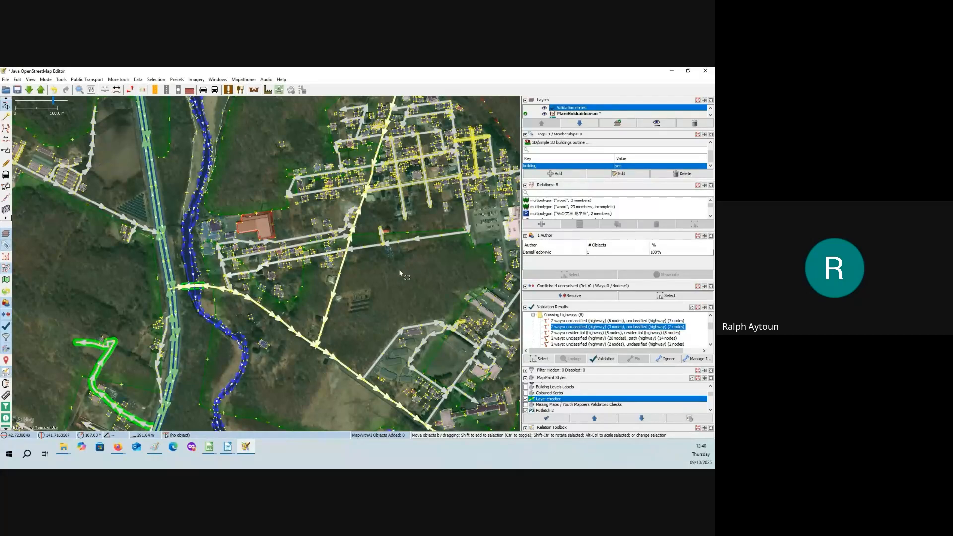
{"action": "left_click", "coordinate": [433, 283]}
{"action": "left_click_drag", "start_coordinate": [433, 283], "coordinate": [408, 288]}
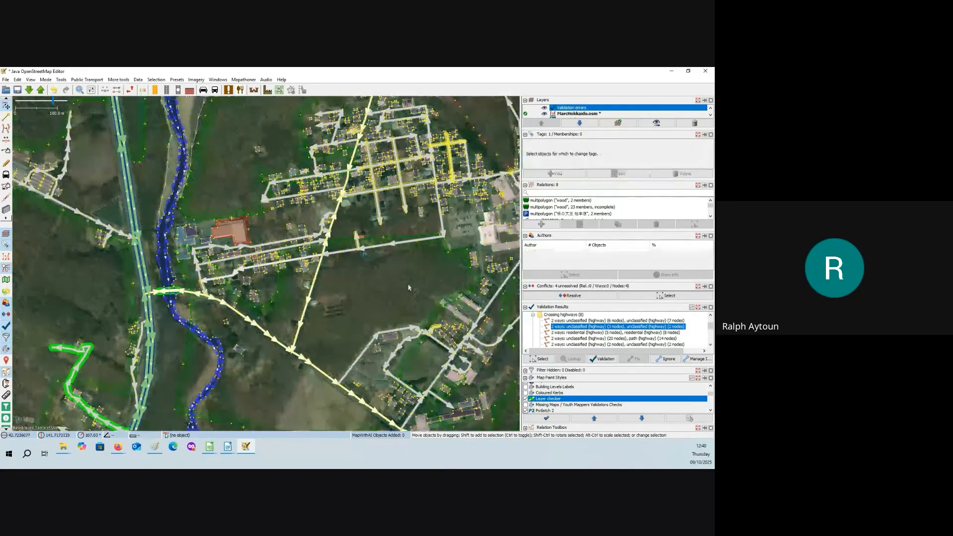
{"action": "left_click", "coordinate": [245, 80]}
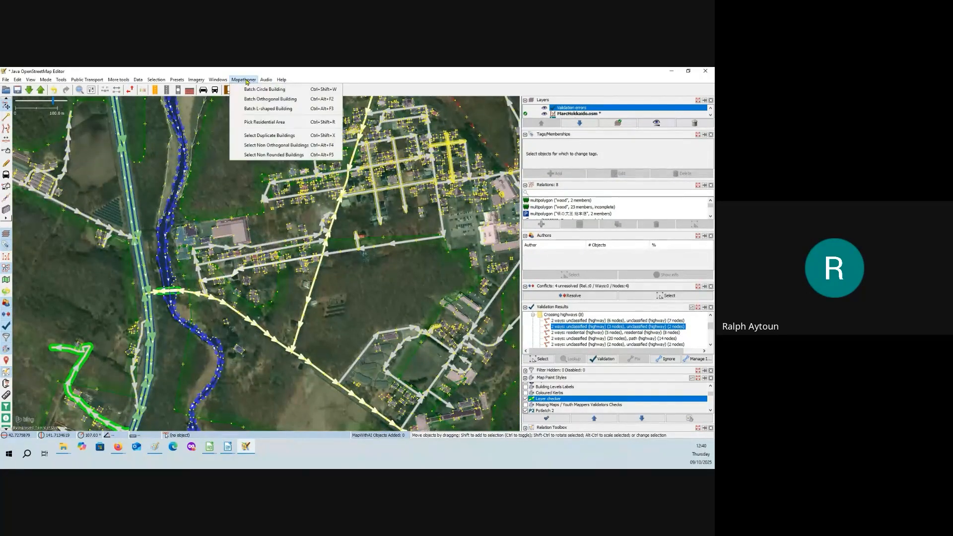
{"action": "left_click", "coordinate": [273, 145]}
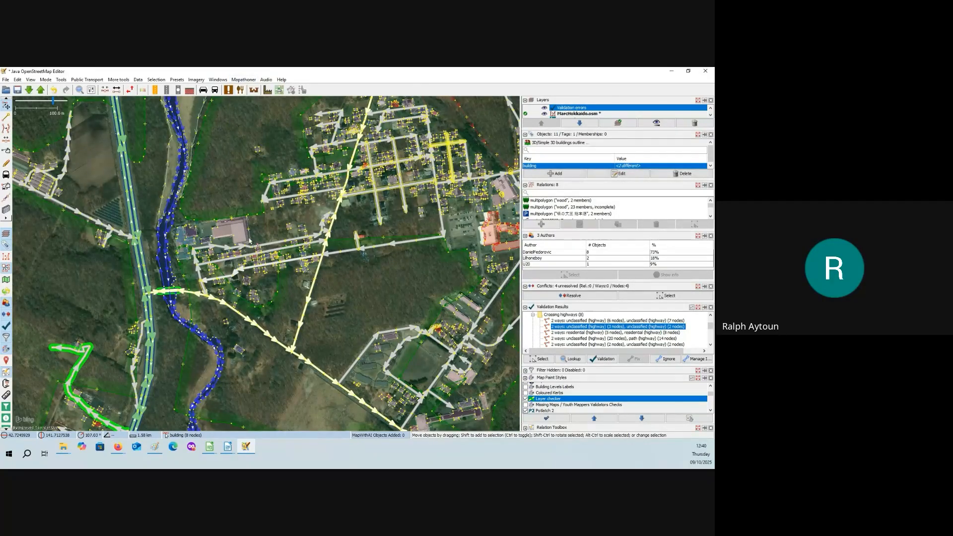
Examine the outline of the selected building complex east of the car park, including its angled corners and inner courtyard.
{"action": "scroll", "coordinate": [249, 241], "scroll_direction": "up", "scroll_amount": 2}
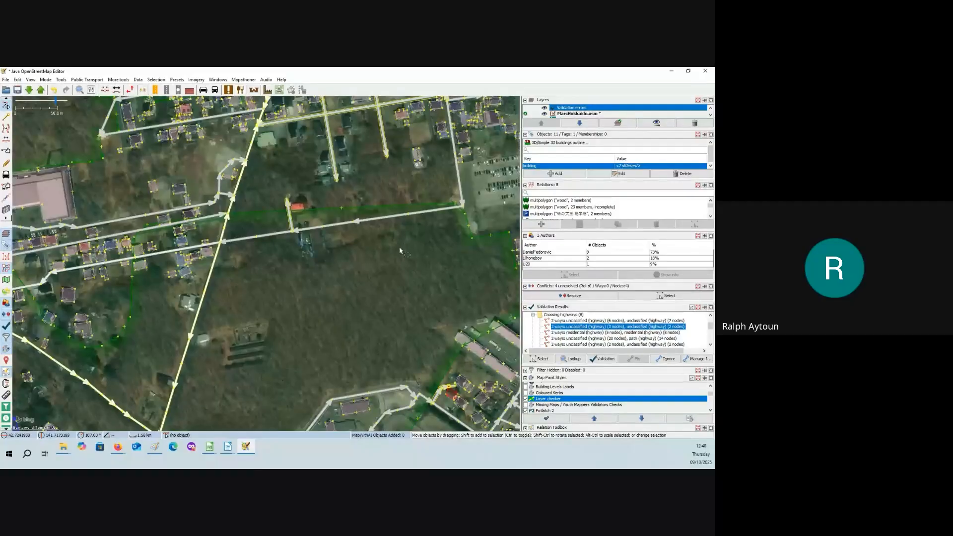
{"action": "left_click_drag", "start_coordinate": [401, 249], "coordinate": [141, 262]}
{"action": "scroll", "coordinate": [331, 221], "scroll_direction": "up", "scroll_amount": 2}
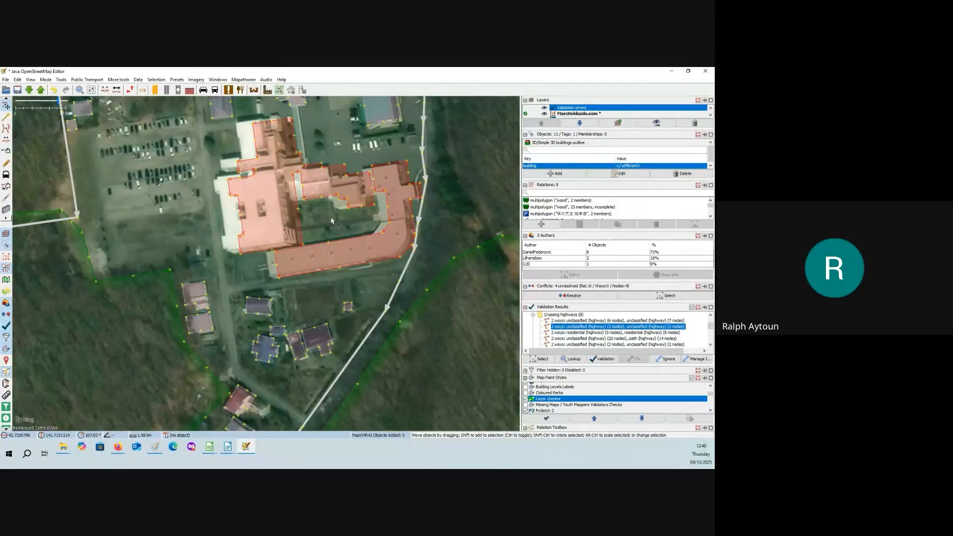
{"action": "left_click_drag", "start_coordinate": [345, 222], "coordinate": [313, 234]}
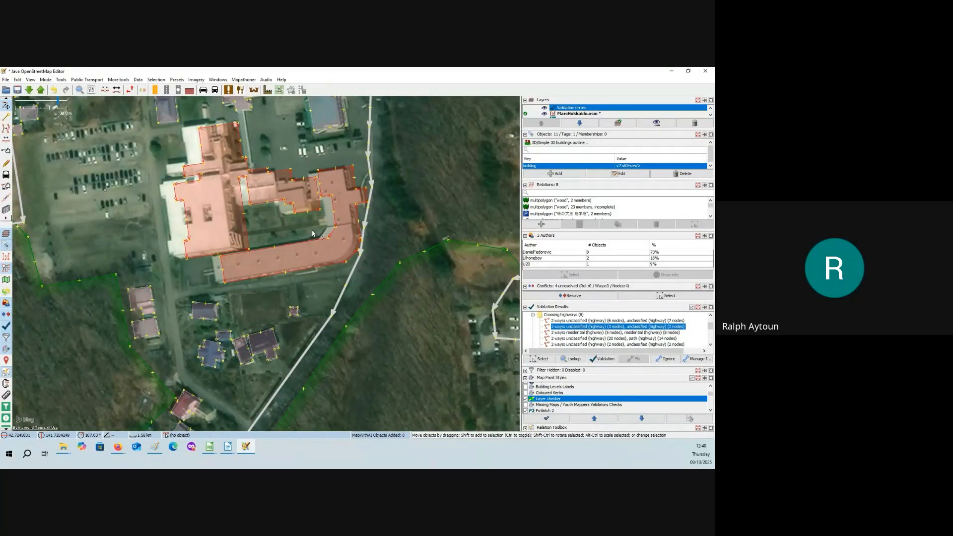
{"action": "scroll", "coordinate": [313, 234], "scroll_direction": "up", "scroll_amount": 4}
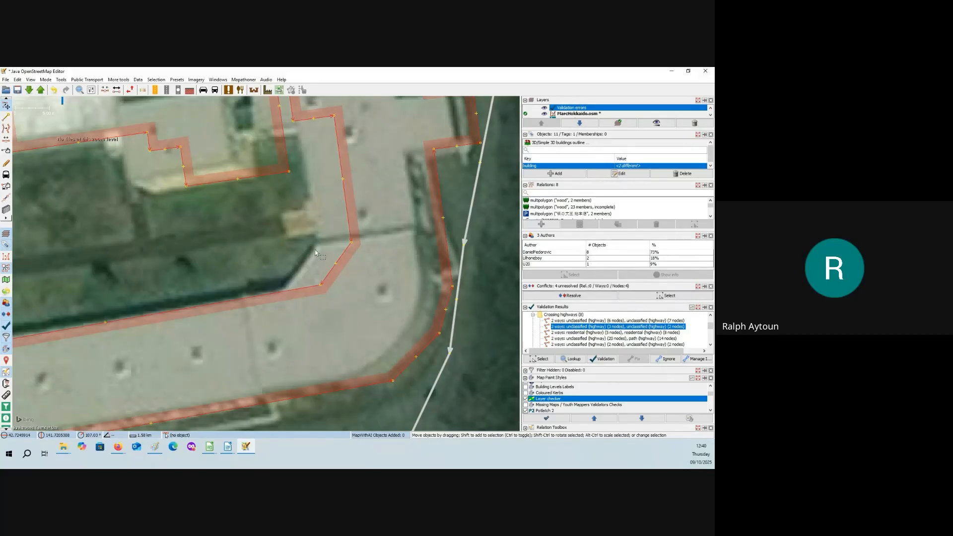
{"action": "left_click_drag", "start_coordinate": [353, 334], "coordinate": [328, 255]}
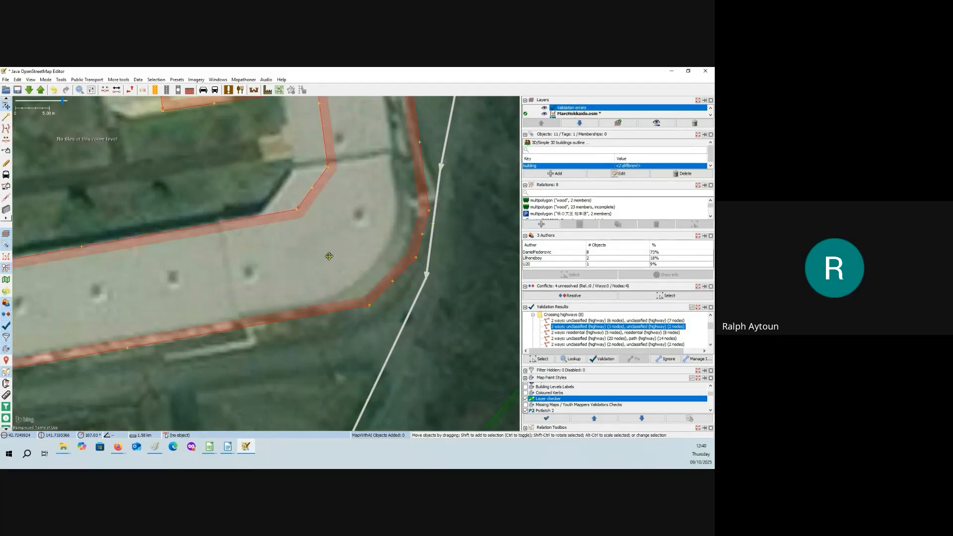
{"action": "left_click_drag", "start_coordinate": [385, 163], "coordinate": [497, 356]}
{"action": "left_click_drag", "start_coordinate": [289, 317], "coordinate": [353, 316]}
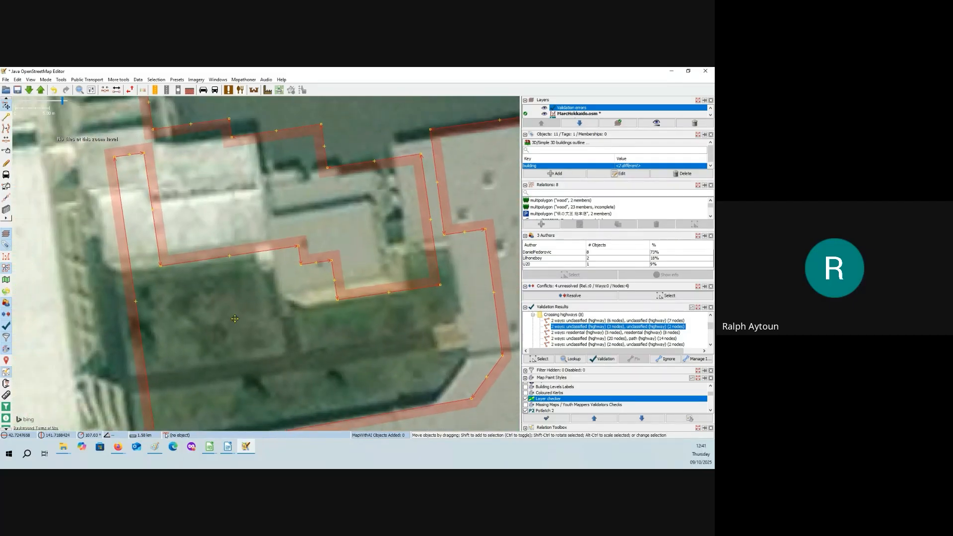
{"action": "scroll", "coordinate": [276, 330], "scroll_direction": "down", "scroll_amount": 3}
{"action": "left_click_drag", "start_coordinate": [266, 342], "coordinate": [284, 325]}
{"action": "scroll", "coordinate": [284, 324], "scroll_direction": "down", "scroll_amount": 3}
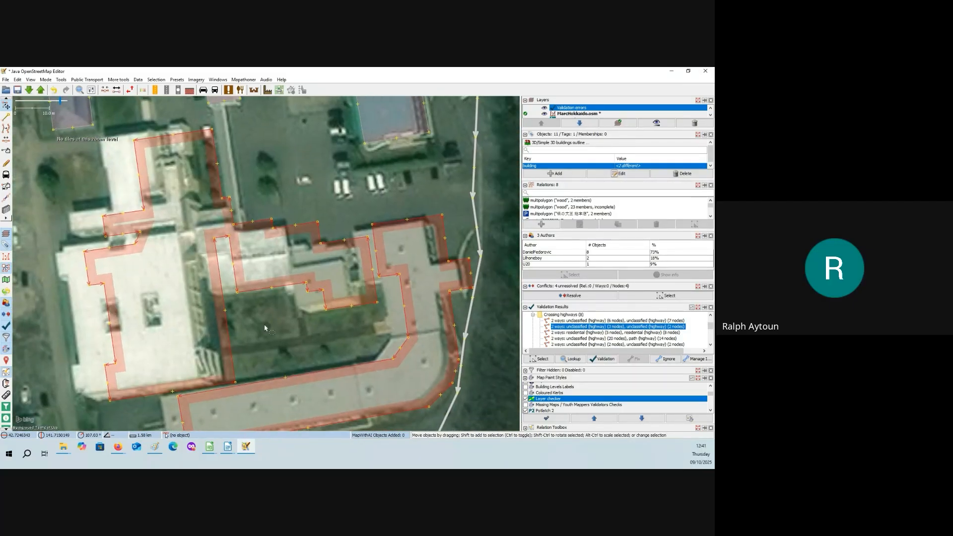
Examine the selected angular building east of the complex and the selected industrial buildings north of it, at the downloaded area's edge.
{"action": "scroll", "coordinate": [266, 328], "scroll_direction": "down", "scroll_amount": 2}
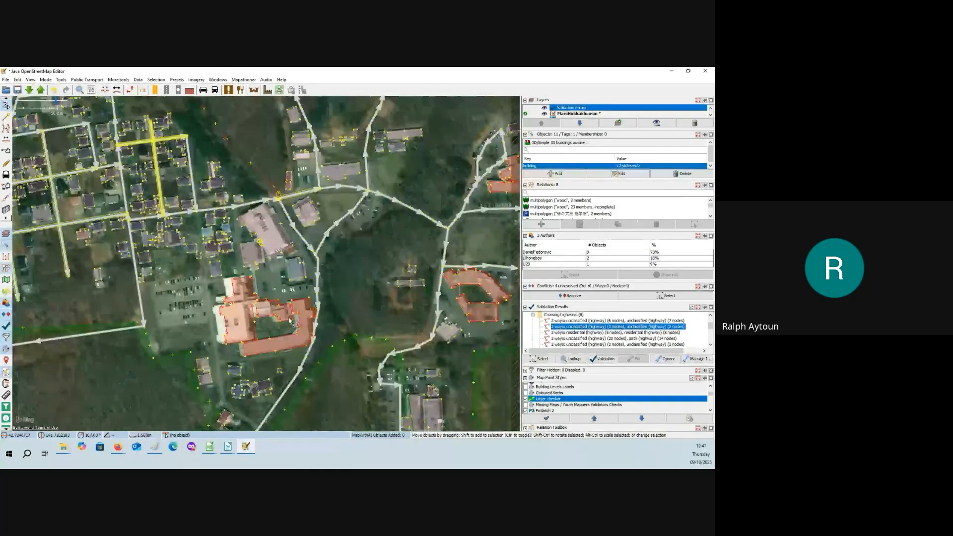
{"action": "left_click_drag", "start_coordinate": [480, 293], "coordinate": [359, 279]}
{"action": "scroll", "coordinate": [358, 279], "scroll_direction": "up", "scroll_amount": 4}
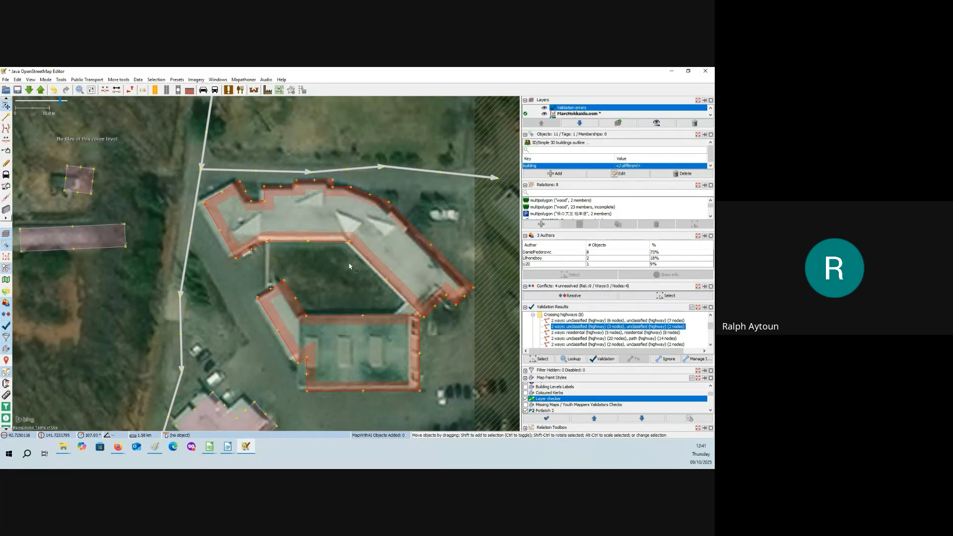
{"action": "left_click_drag", "start_coordinate": [345, 260], "coordinate": [299, 253]}
{"action": "scroll", "coordinate": [361, 282], "scroll_direction": "up", "scroll_amount": 2}
{"action": "scroll", "coordinate": [301, 262], "scroll_direction": "down", "scroll_amount": 1}
{"action": "left_click_drag", "start_coordinate": [321, 131], "coordinate": [347, 344]}
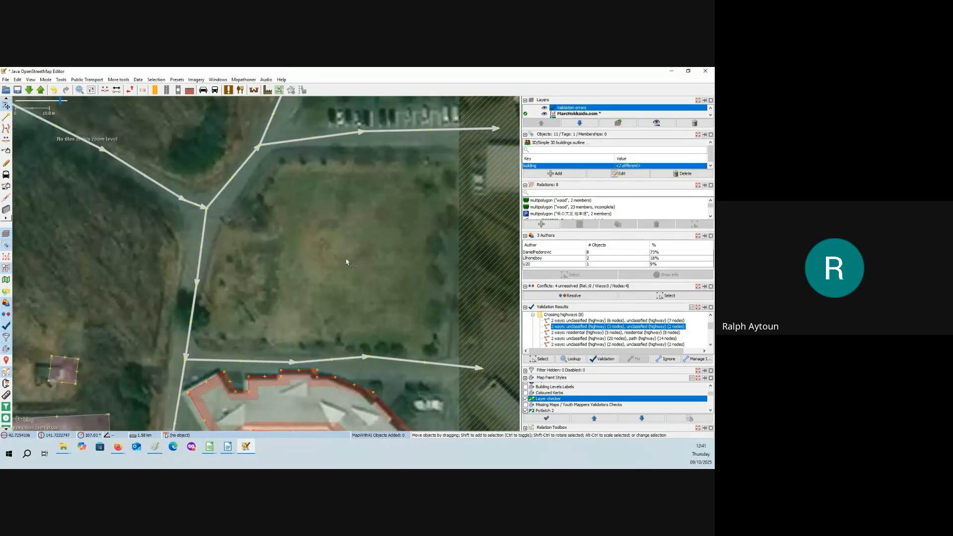
{"action": "left_click_drag", "start_coordinate": [347, 262], "coordinate": [341, 287]}
{"action": "left_click_drag", "start_coordinate": [339, 227], "coordinate": [328, 296]}
{"action": "scroll", "coordinate": [328, 296], "scroll_direction": "down", "scroll_amount": 1}
{"action": "left_click_drag", "start_coordinate": [356, 232], "coordinate": [299, 293]}
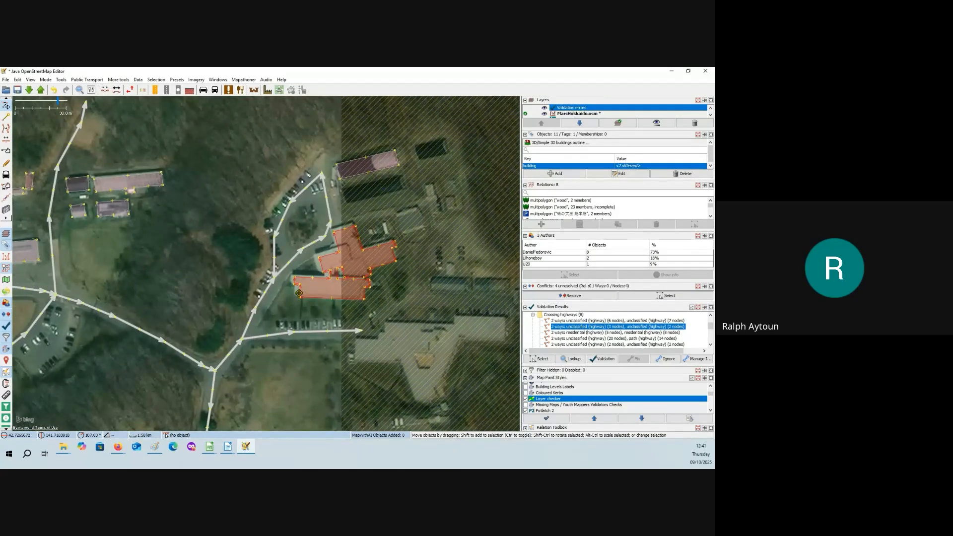
{"action": "scroll", "coordinate": [320, 282], "scroll_direction": "up", "scroll_amount": 2}
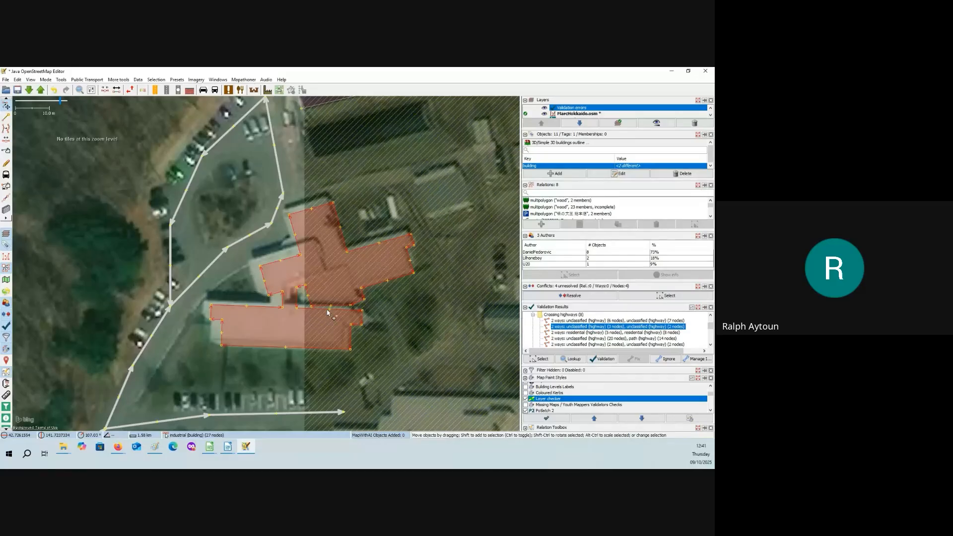
{"action": "left_click_drag", "start_coordinate": [194, 356], "coordinate": [338, 183]}
{"action": "left_click_drag", "start_coordinate": [199, 386], "coordinate": [283, 268]}
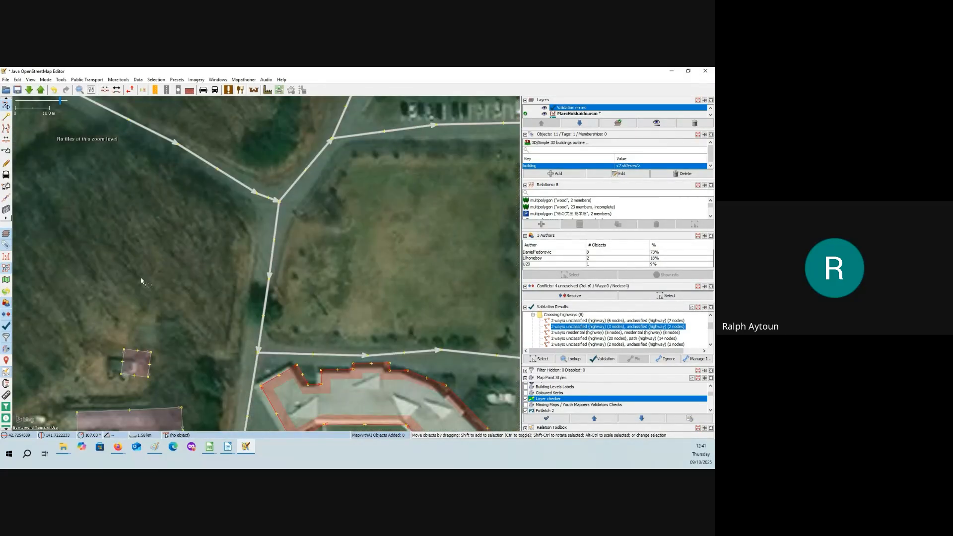
Examine the selected small house beside the short dead-end road in the southern cluster, and clear the building selection.
{"action": "scroll", "coordinate": [258, 276], "scroll_direction": "down", "scroll_amount": 5}
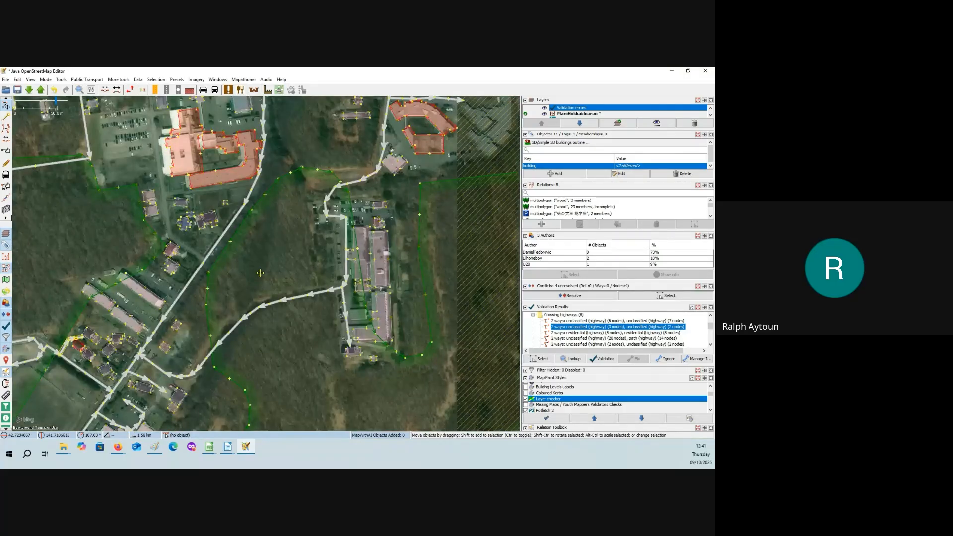
{"action": "left_click_drag", "start_coordinate": [260, 273], "coordinate": [460, 177]}
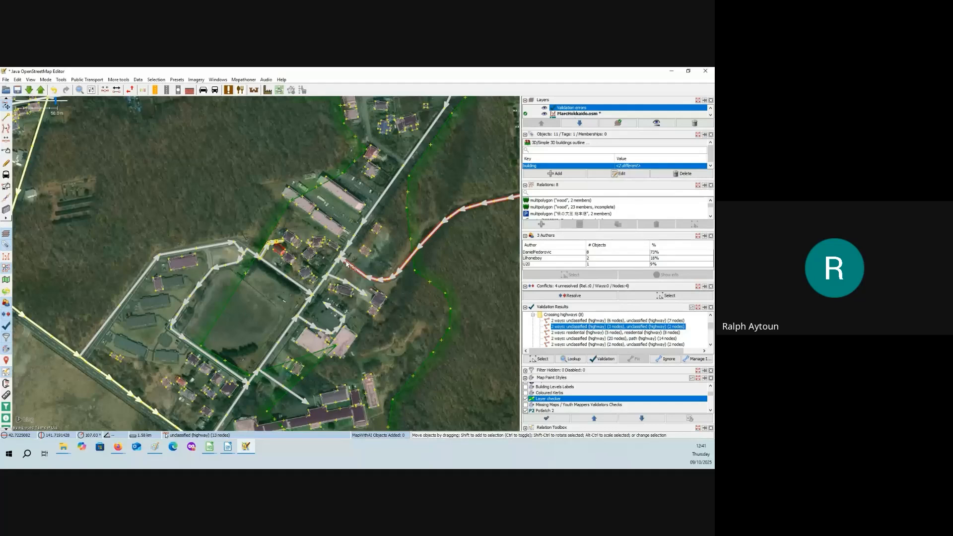
{"action": "scroll", "coordinate": [268, 263], "scroll_direction": "up", "scroll_amount": 5}
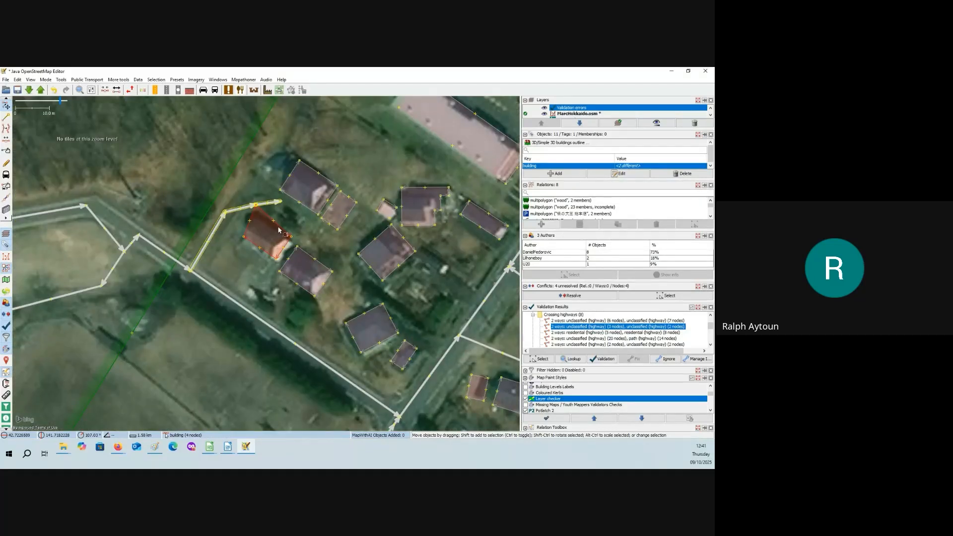
{"action": "scroll", "coordinate": [268, 236], "scroll_direction": "down", "scroll_amount": 8}
{"action": "left_click", "coordinate": [316, 265]}
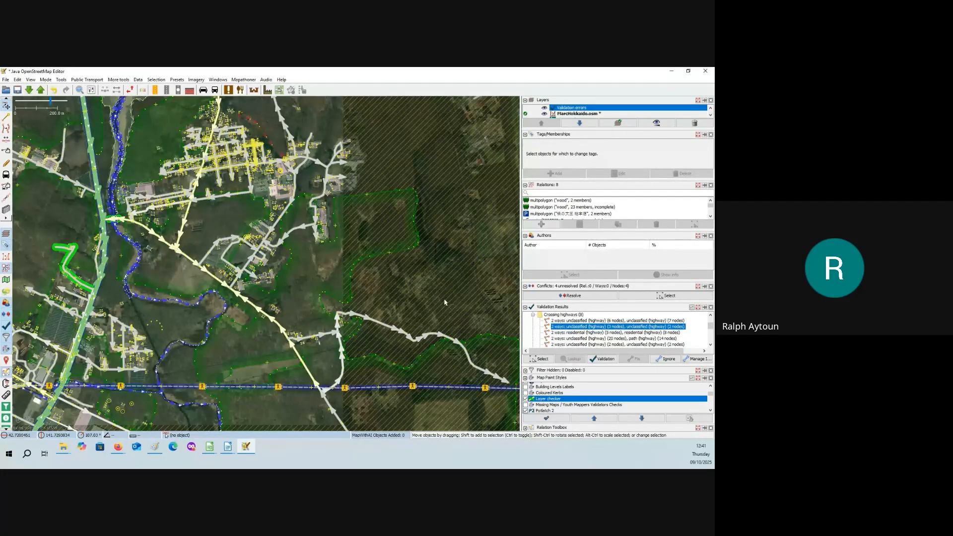
Enable the Missing Maps / Youth Mappers Validators Checks map paint style and hide the Validation errors layer.
{"action": "scroll", "coordinate": [578, 398], "scroll_direction": "down", "scroll_amount": 1}
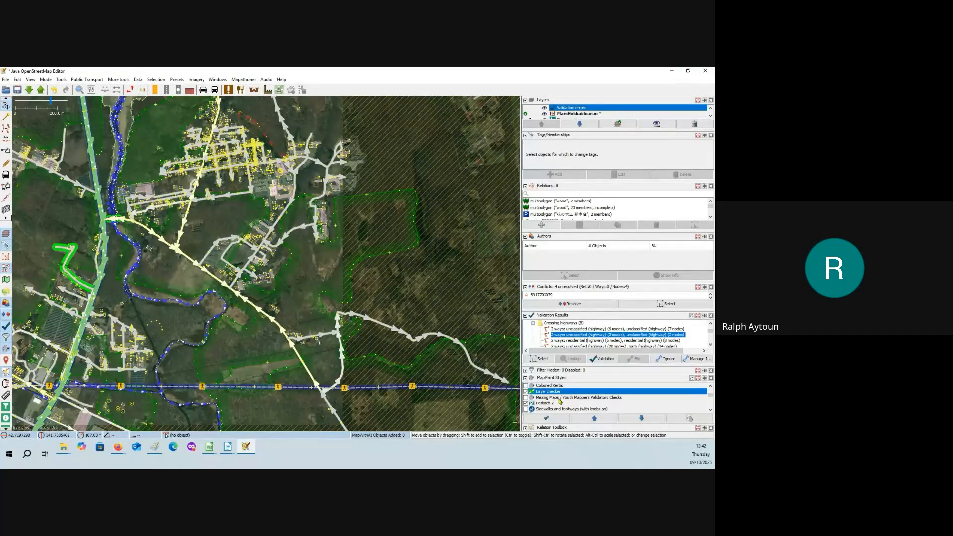
{"action": "left_click", "coordinate": [527, 397]}
{"action": "scroll", "coordinate": [239, 224], "scroll_direction": "up", "scroll_amount": 6}
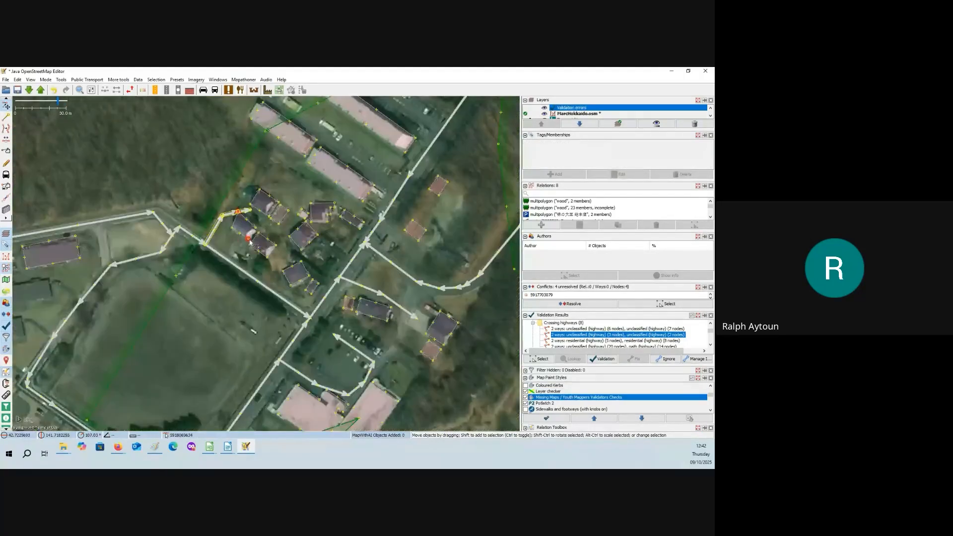
{"action": "left_click", "coordinate": [239, 225]}
{"action": "left_click", "coordinate": [397, 222]}
{"action": "left_click", "coordinate": [416, 230]}
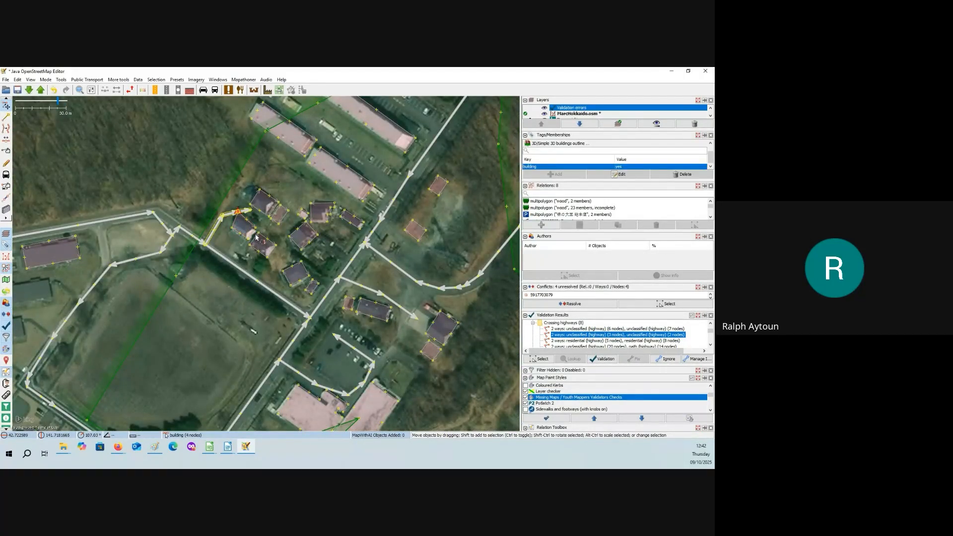
{"action": "left_click", "coordinate": [426, 222]}
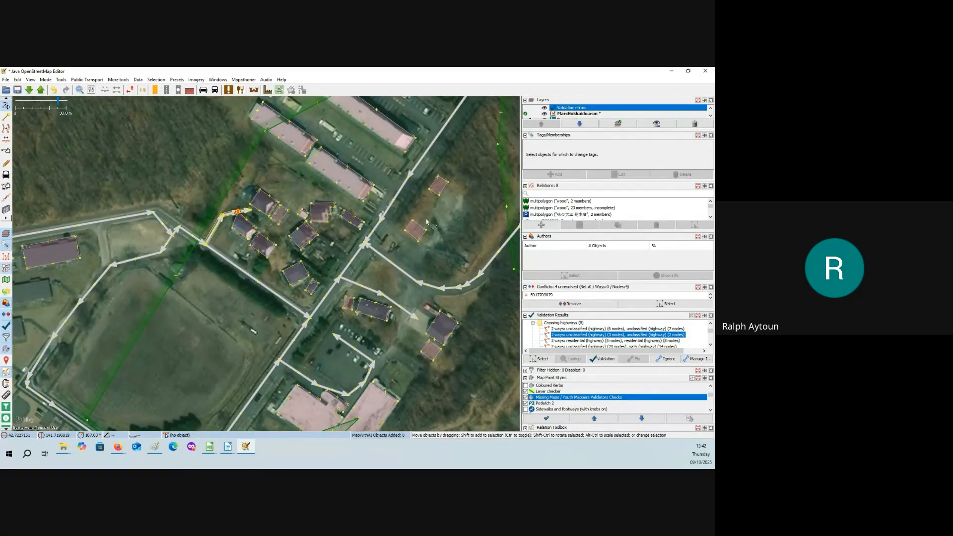
{"action": "left_click", "coordinate": [544, 109]}
Examine the red-flagged house corners on the northern residential street and the southern dead-end road, and clear the selection.
{"action": "left_click_drag", "start_coordinate": [215, 290], "coordinate": [318, 298]}
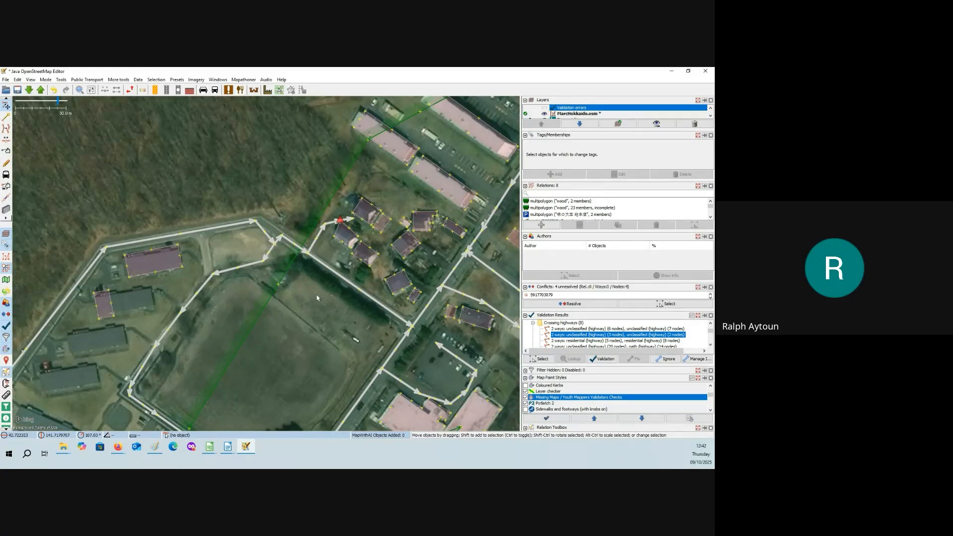
{"action": "scroll", "coordinate": [318, 298], "scroll_direction": "down", "scroll_amount": 5}
{"action": "scroll", "coordinate": [305, 239], "scroll_direction": "up", "scroll_amount": 8}
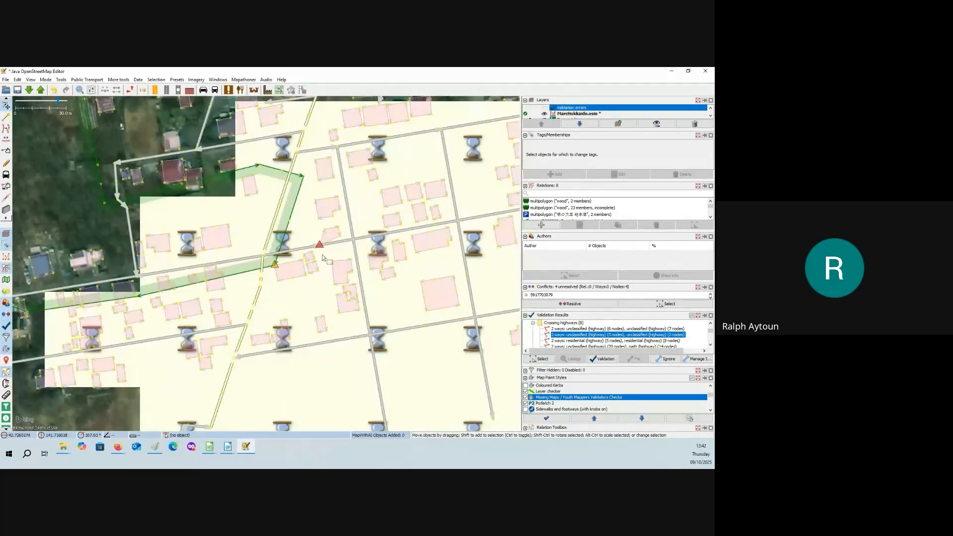
{"action": "left_click", "coordinate": [317, 237]}
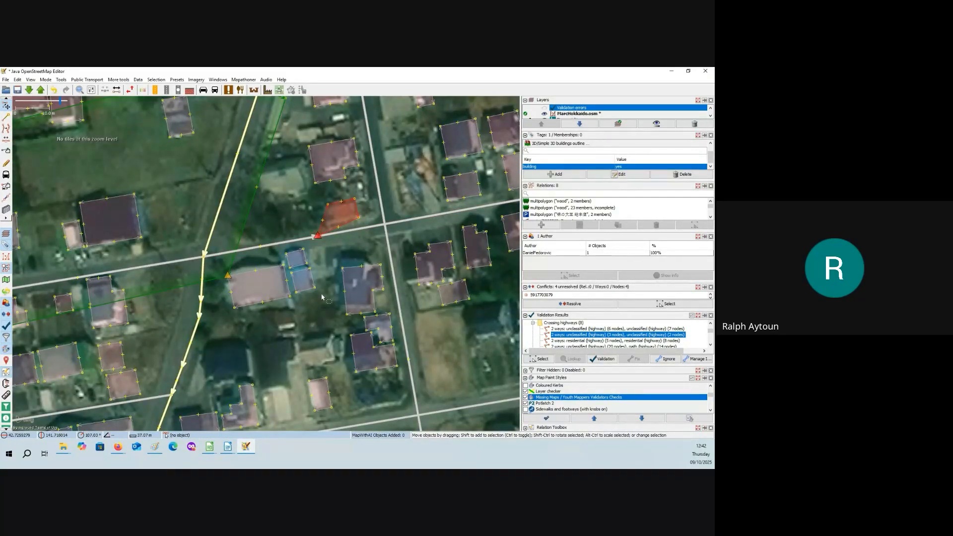
{"action": "left_click_drag", "start_coordinate": [417, 414], "coordinate": [318, 164]}
{"action": "scroll", "coordinate": [332, 269], "scroll_direction": "down", "scroll_amount": 2}
{"action": "left_click_drag", "start_coordinate": [390, 412], "coordinate": [335, 211]}
{"action": "scroll", "coordinate": [434, 341], "scroll_direction": "down", "scroll_amount": 6}
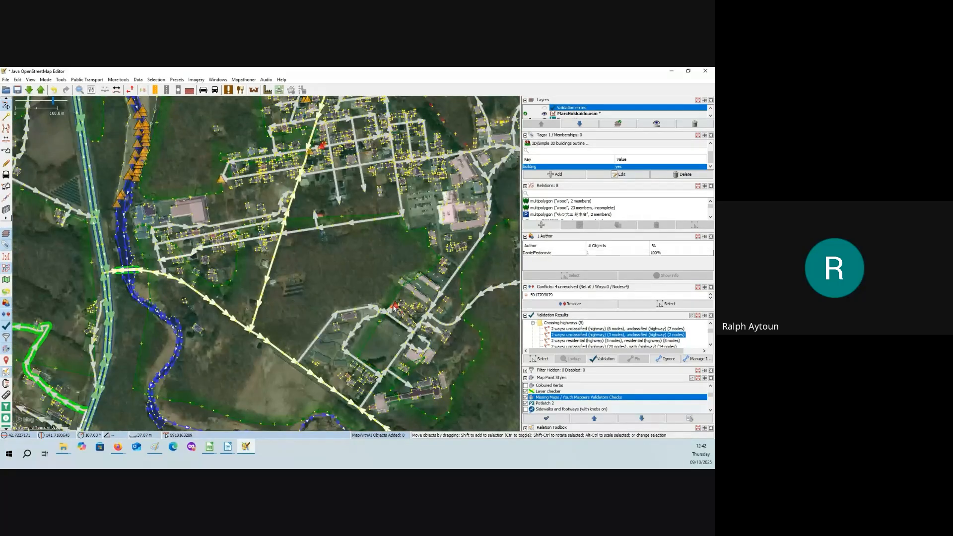
{"action": "scroll", "coordinate": [461, 339], "scroll_direction": "up", "scroll_amount": 10}
{"action": "left_click_drag", "start_coordinate": [462, 339], "coordinate": [422, 282]}
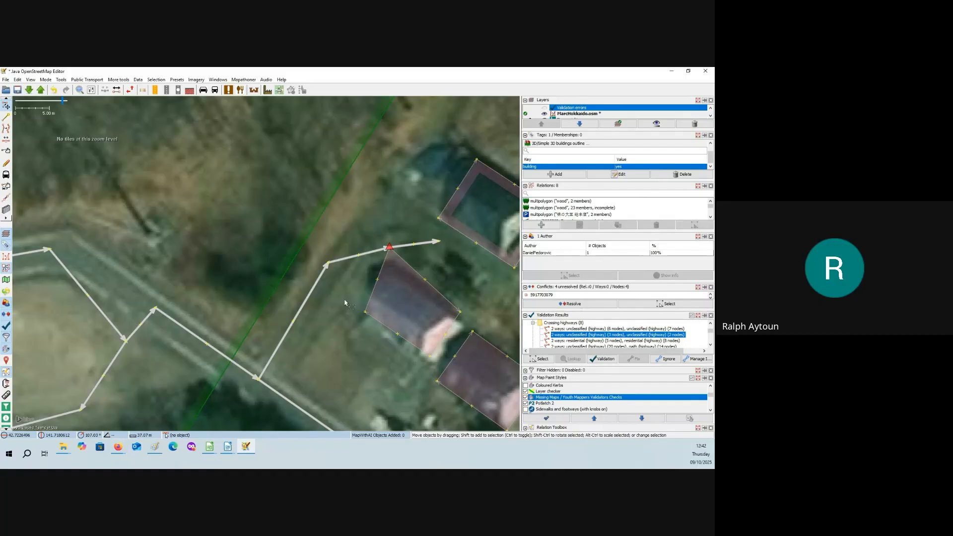
{"action": "left_click", "coordinate": [451, 293]}
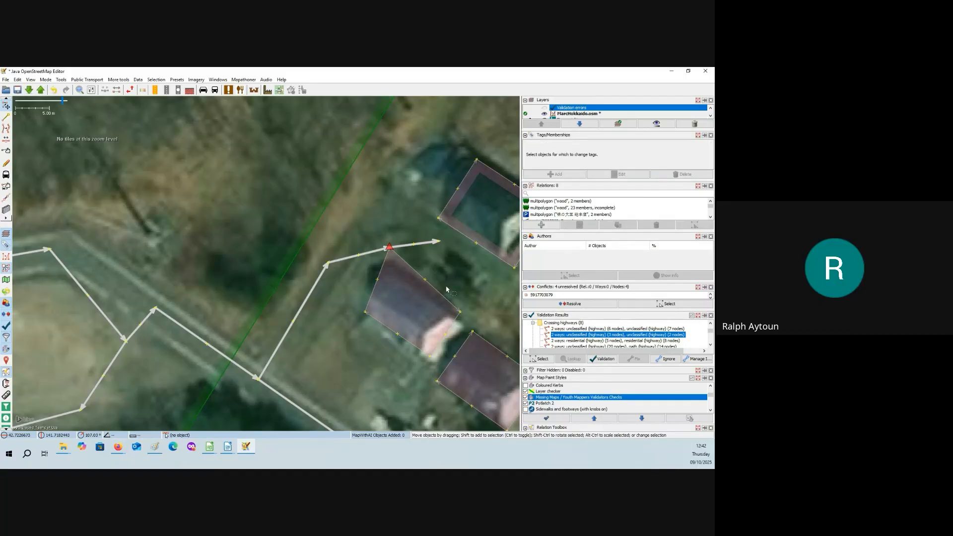
Turn off the Missing Maps / Youth Mappers Validators Checks style and enable the Apple Validator map paint style.
{"action": "left_click", "coordinate": [527, 398]}
{"action": "scroll", "coordinate": [558, 399], "scroll_direction": "up", "scroll_amount": 5}
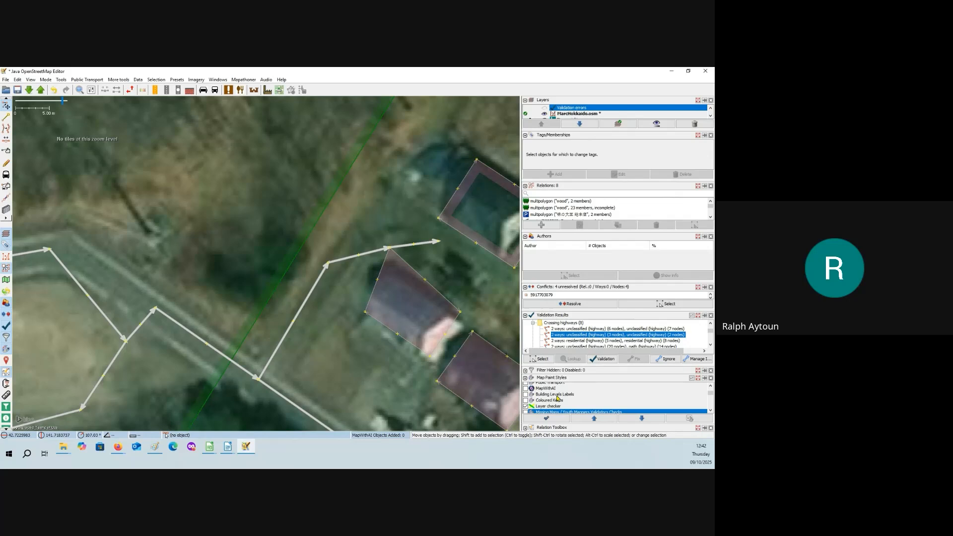
{"action": "scroll", "coordinate": [558, 398], "scroll_direction": "down", "scroll_amount": 5}
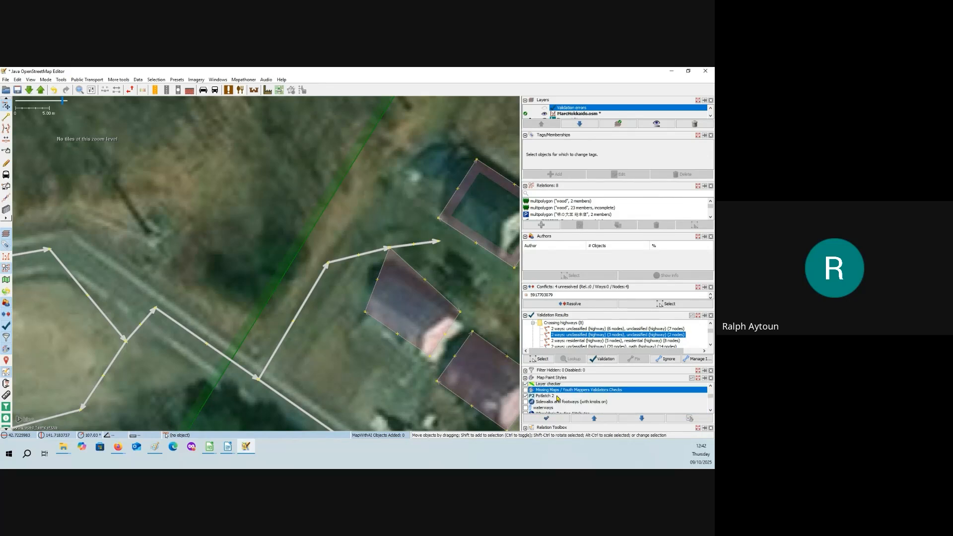
{"action": "left_click", "coordinate": [527, 390]}
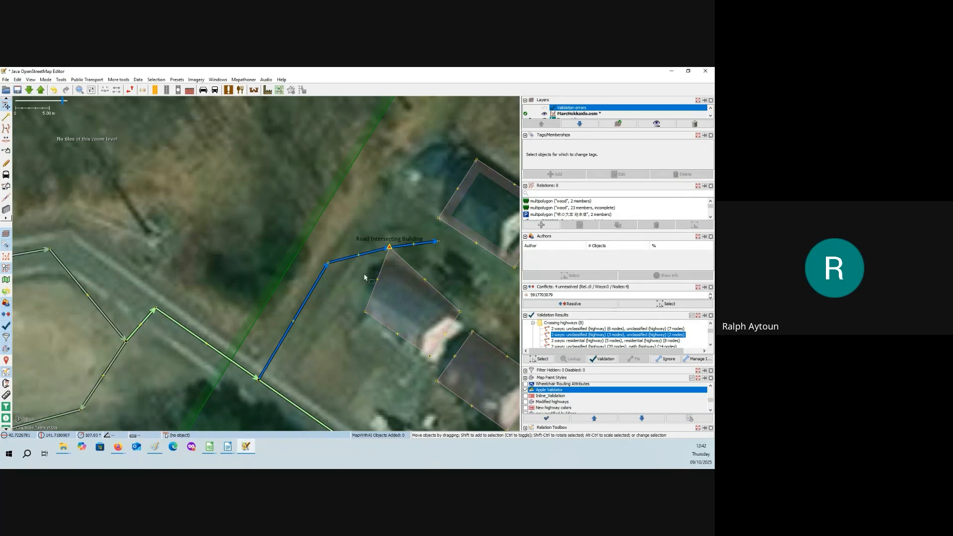
Examine the Road Intersecting Building flags at the dead-end road house and the northern street house, plus the streets around them.
{"action": "left_click", "coordinate": [380, 274]}
{"action": "left_click", "coordinate": [388, 262]}
{"action": "left_click", "coordinate": [389, 263]}
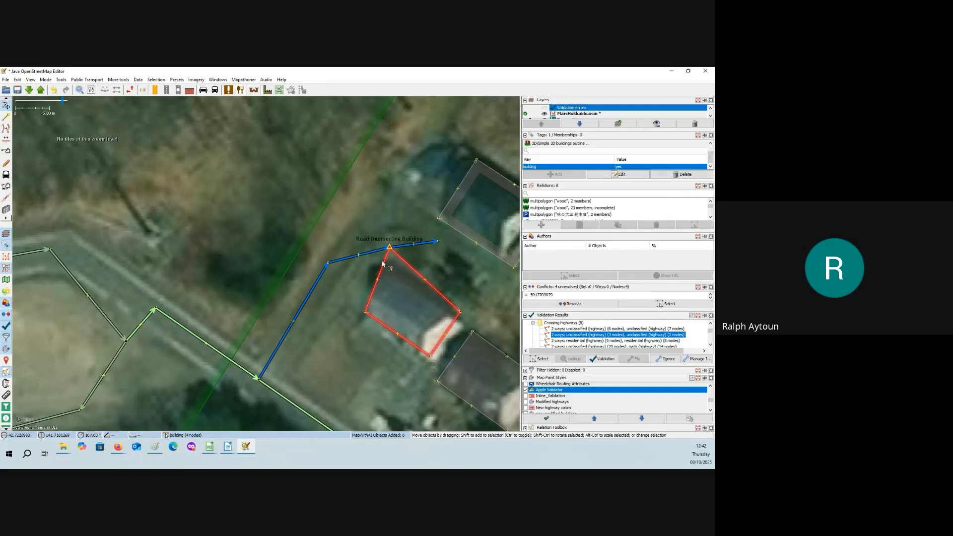
{"action": "scroll", "coordinate": [393, 260], "scroll_direction": "up", "scroll_amount": 2}
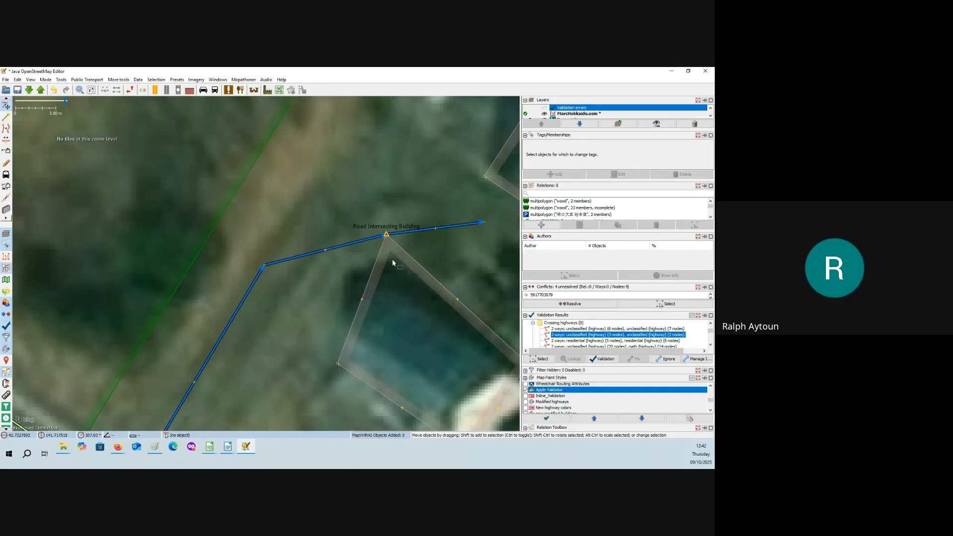
{"action": "scroll", "coordinate": [393, 263], "scroll_direction": "down", "scroll_amount": 2}
{"action": "left_click_drag", "start_coordinate": [319, 196], "coordinate": [430, 339]}
{"action": "scroll", "coordinate": [430, 339], "scroll_direction": "down", "scroll_amount": 2}
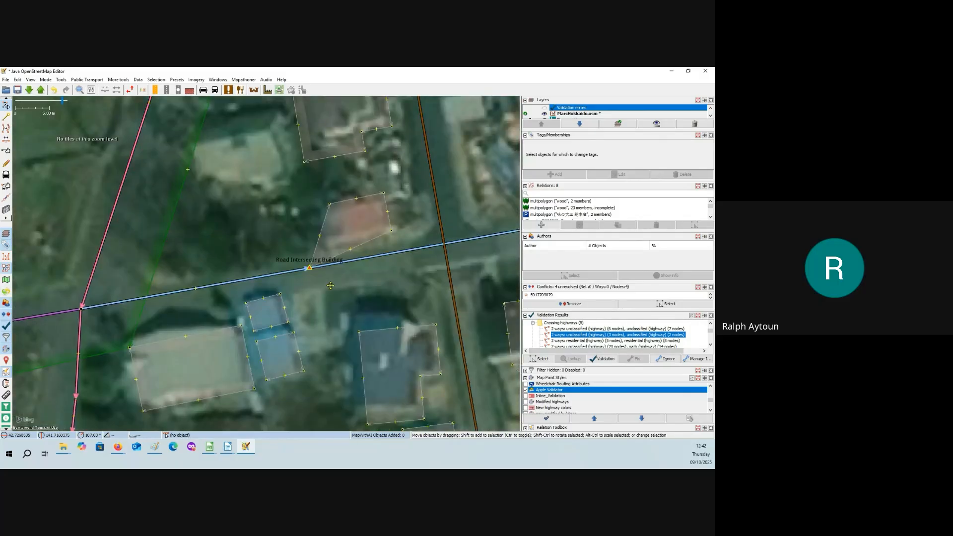
{"action": "left_click_drag", "start_coordinate": [321, 295], "coordinate": [349, 253]}
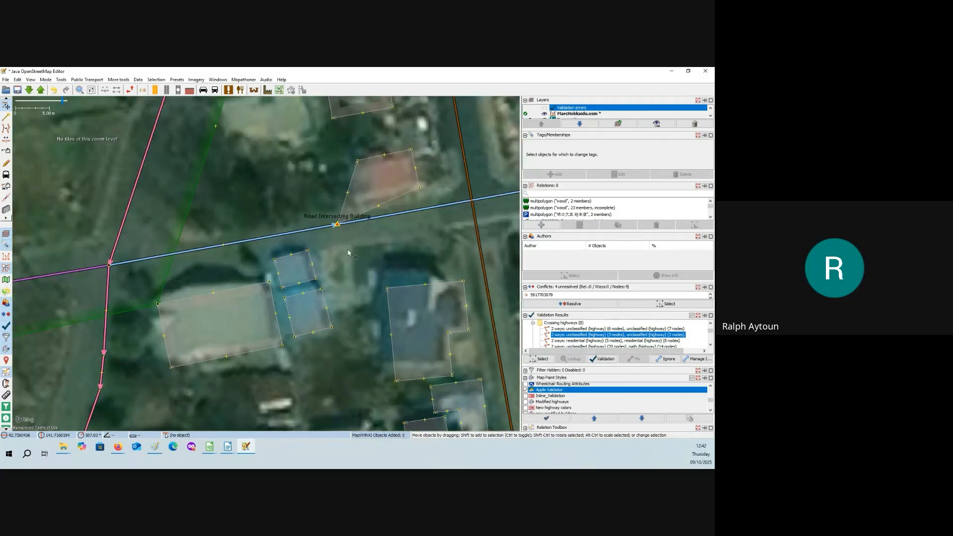
{"action": "scroll", "coordinate": [350, 258], "scroll_direction": "down", "scroll_amount": 2}
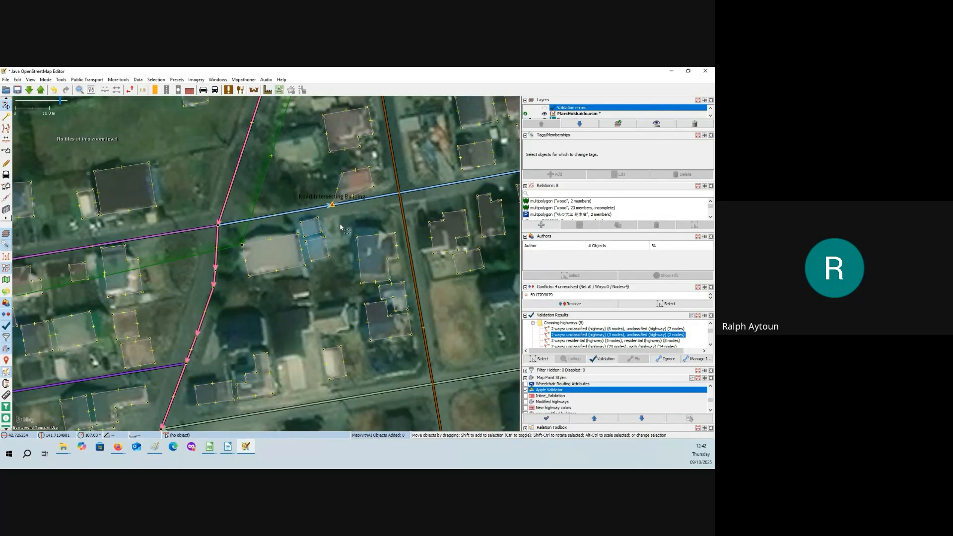
{"action": "left_click_drag", "start_coordinate": [350, 269], "coordinate": [376, 198]}
{"action": "left_click_drag", "start_coordinate": [356, 407], "coordinate": [415, 200]}
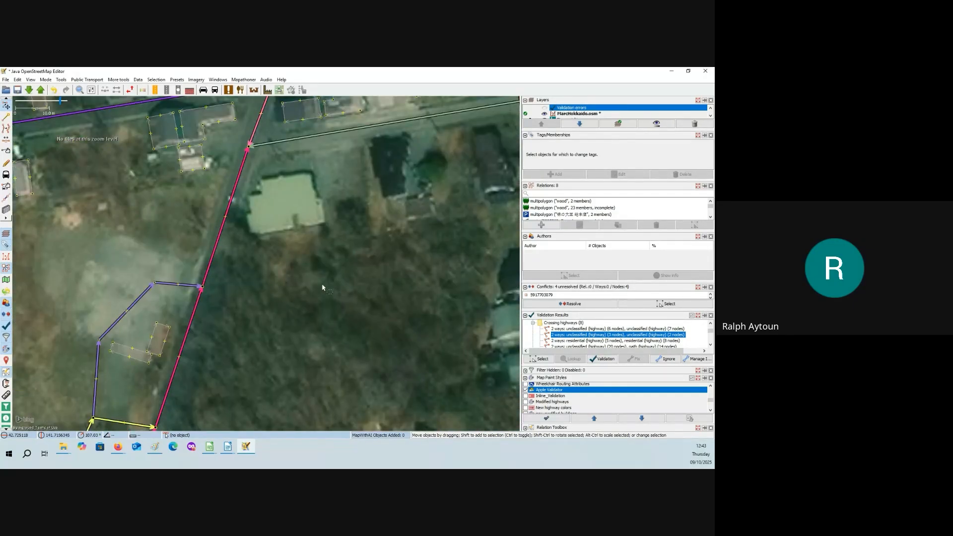
{"action": "scroll", "coordinate": [323, 288], "scroll_direction": "down", "scroll_amount": 5}
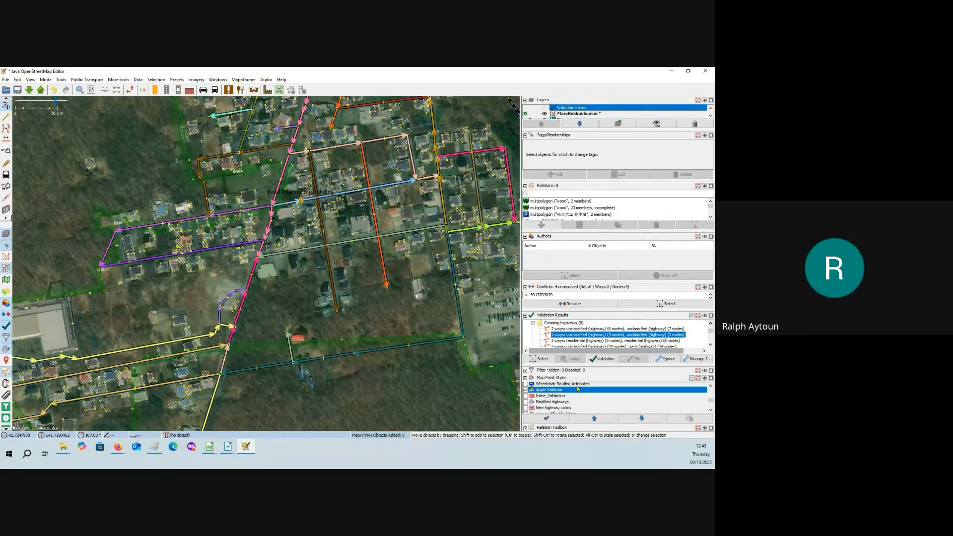
Turn off the Apple Validator style and re-enable the Missing Maps / Youth Mappers Validators Checks style.
{"action": "left_click", "coordinate": [527, 392]}
{"action": "scroll", "coordinate": [552, 397], "scroll_direction": "up", "scroll_amount": 2}
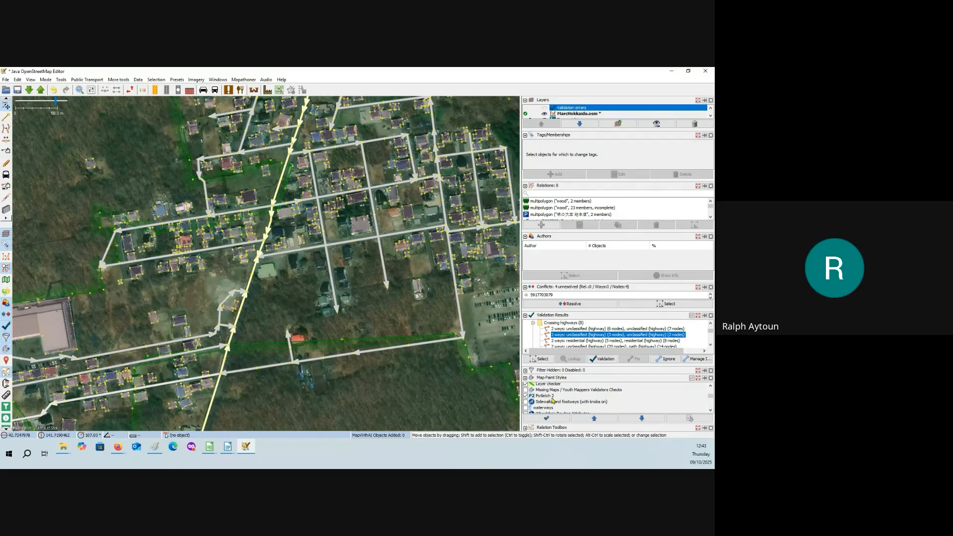
{"action": "left_click", "coordinate": [526, 390]}
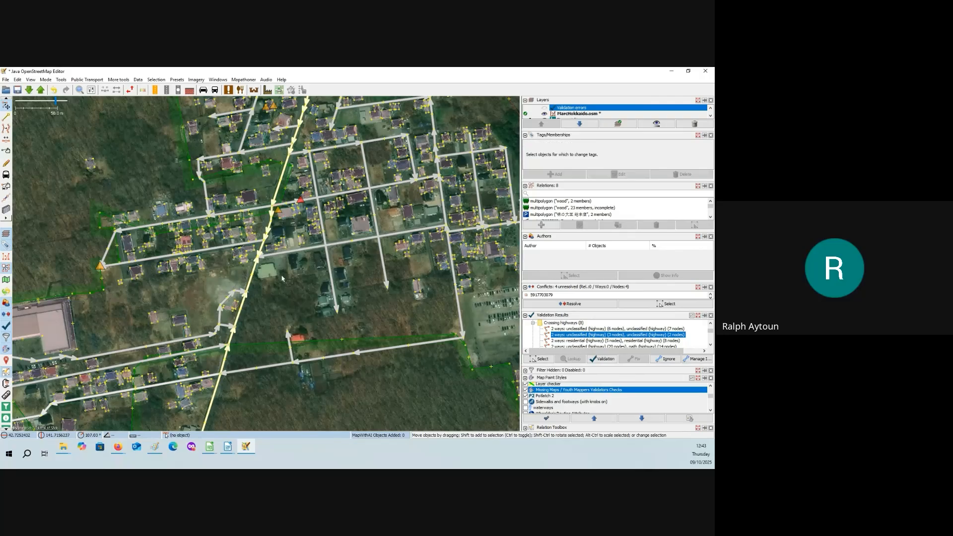
Examine the orange-flagged corner of the large building south of the road junction, where it meets the woodland boundary.
{"action": "scroll", "coordinate": [297, 282], "scroll_direction": "up", "scroll_amount": 6}
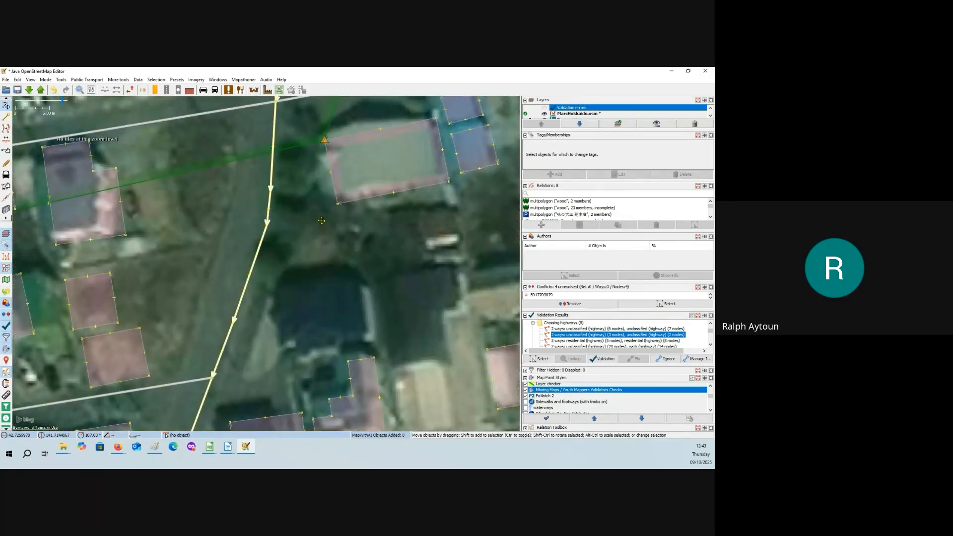
{"action": "scroll", "coordinate": [389, 280], "scroll_direction": "up", "scroll_amount": 3}
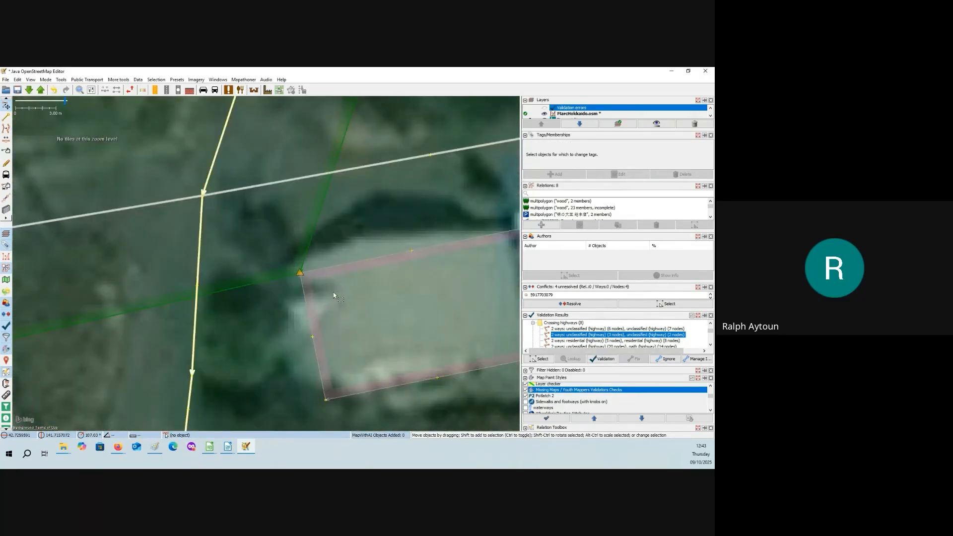
{"action": "scroll", "coordinate": [357, 278], "scroll_direction": "down", "scroll_amount": 3}
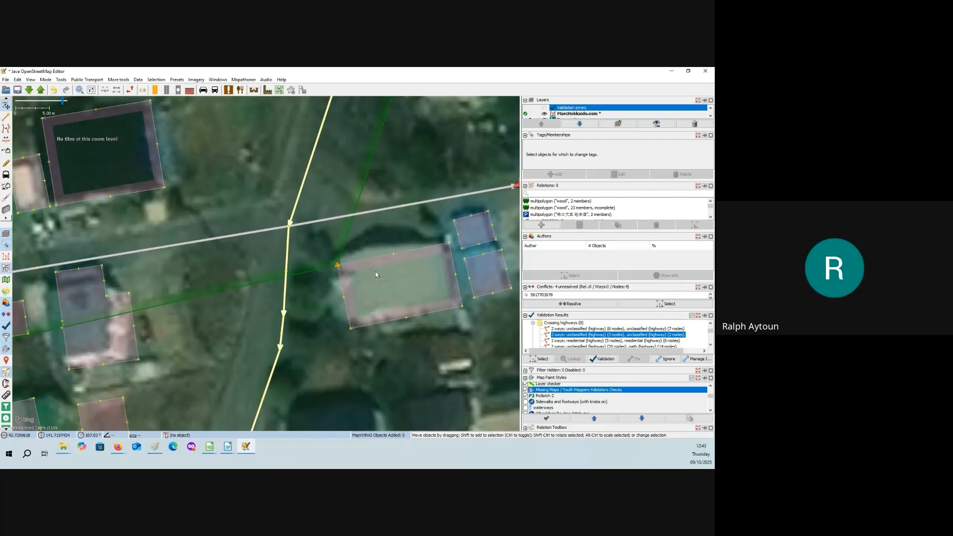
{"action": "left_click", "coordinate": [343, 254]}
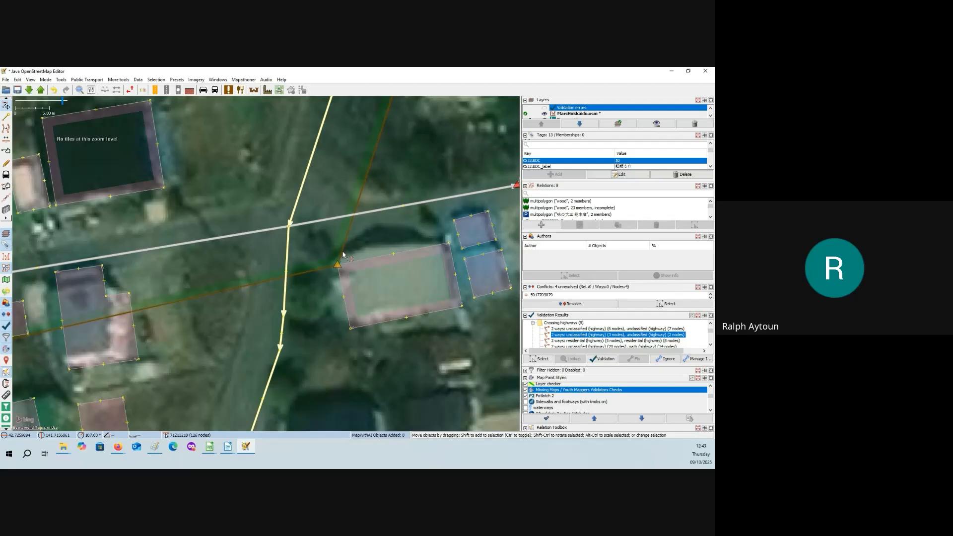
{"action": "key", "text": "Escape"}
{"action": "scroll", "coordinate": [346, 271], "scroll_direction": "up", "scroll_amount": 2}
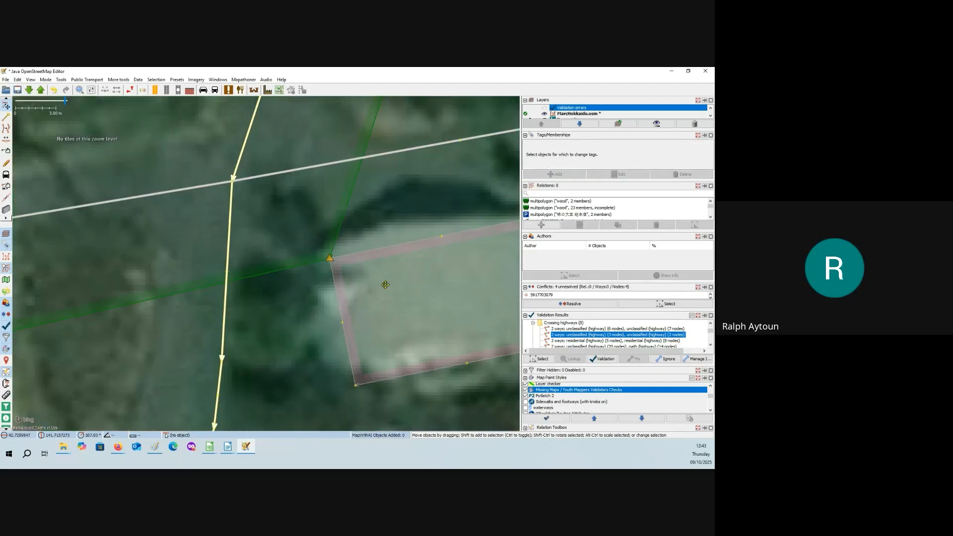
{"action": "left_click_drag", "start_coordinate": [385, 285], "coordinate": [343, 289]}
{"action": "scroll", "coordinate": [311, 279], "scroll_direction": "down", "scroll_amount": 2}
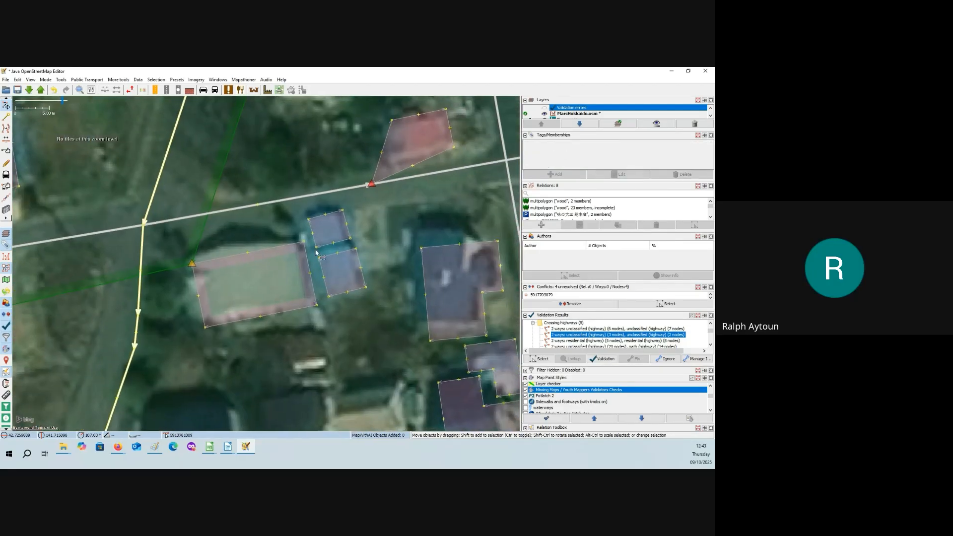
Merge the southern corner nodes of the upper small building with the adjacent northern corners of the small building below it.
{"action": "left_click_drag", "start_coordinate": [316, 252], "coordinate": [332, 275]}
{"action": "scroll", "coordinate": [342, 270], "scroll_direction": "up", "scroll_amount": 2}
{"action": "left_click", "coordinate": [359, 263]}
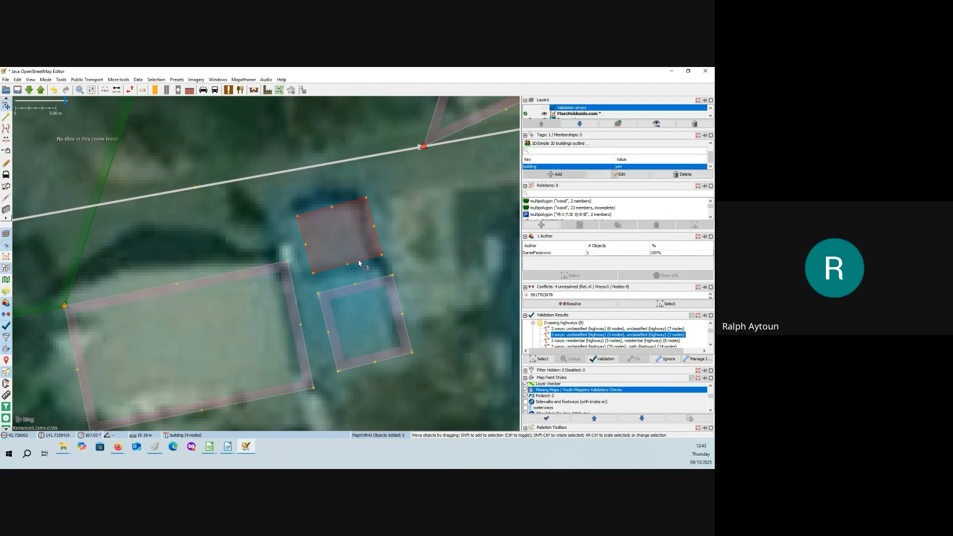
{"action": "left_click", "coordinate": [314, 274], "text": "shift"}
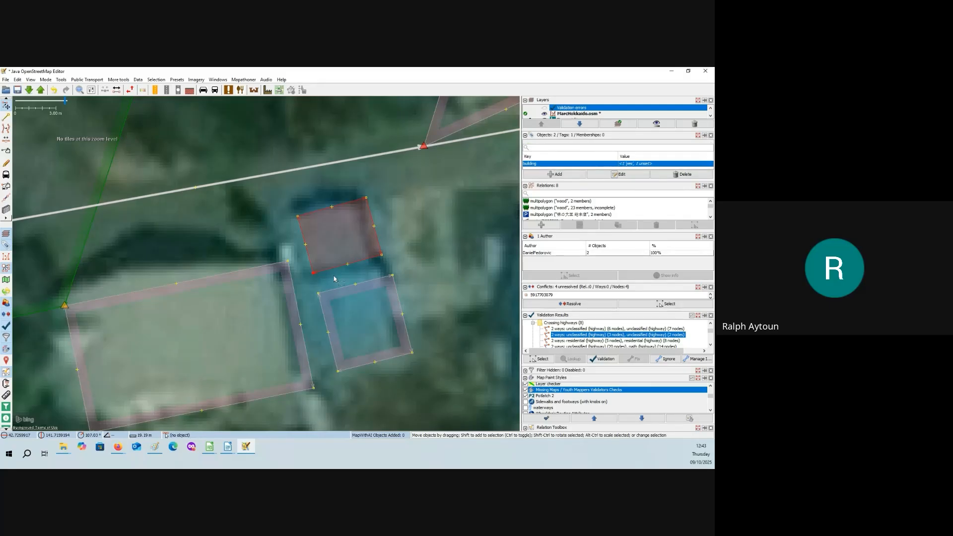
{"action": "left_click", "coordinate": [334, 276], "text": "ctrl"}
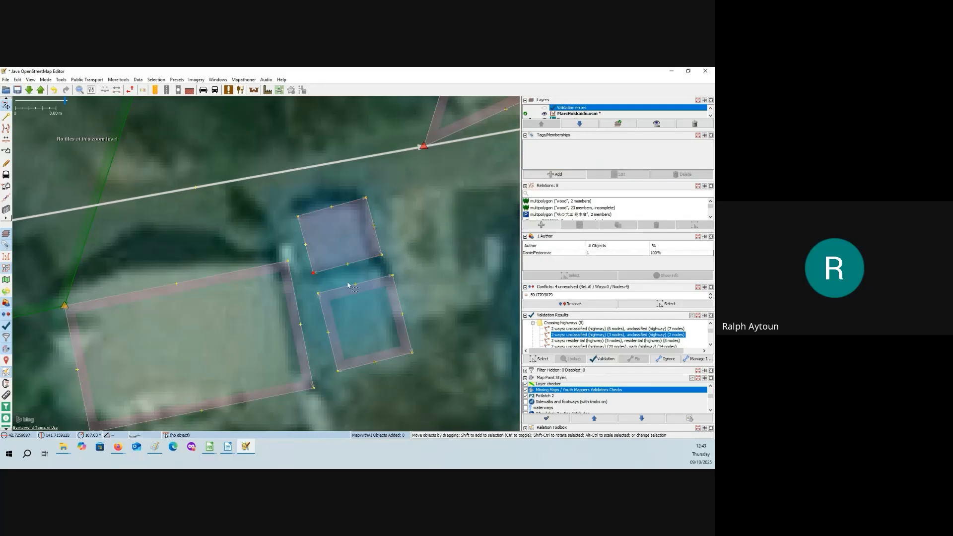
{"action": "left_click", "coordinate": [318, 295], "text": "ctrl"}
{"action": "key", "text": "m"}
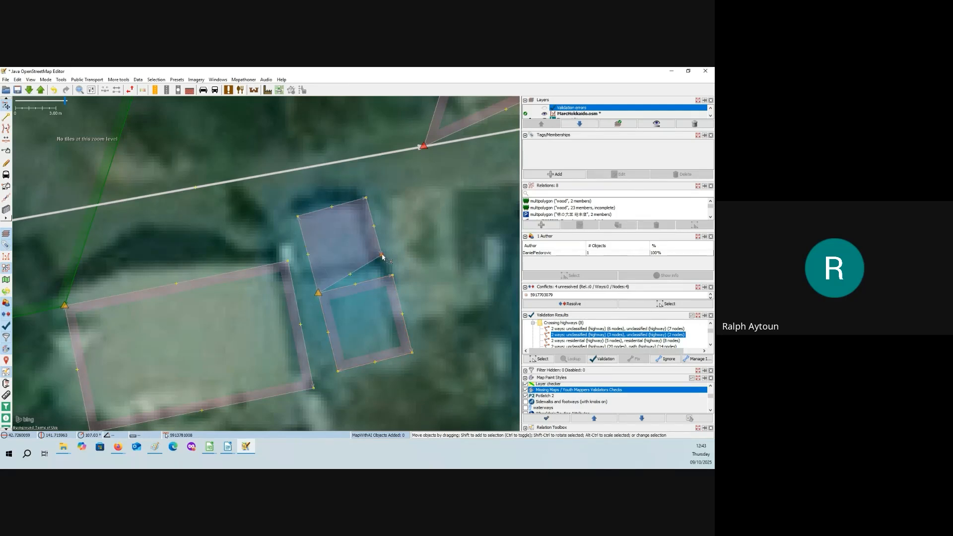
{"action": "left_click", "coordinate": [393, 275], "text": "ctrl"}
{"action": "key", "text": "m"}
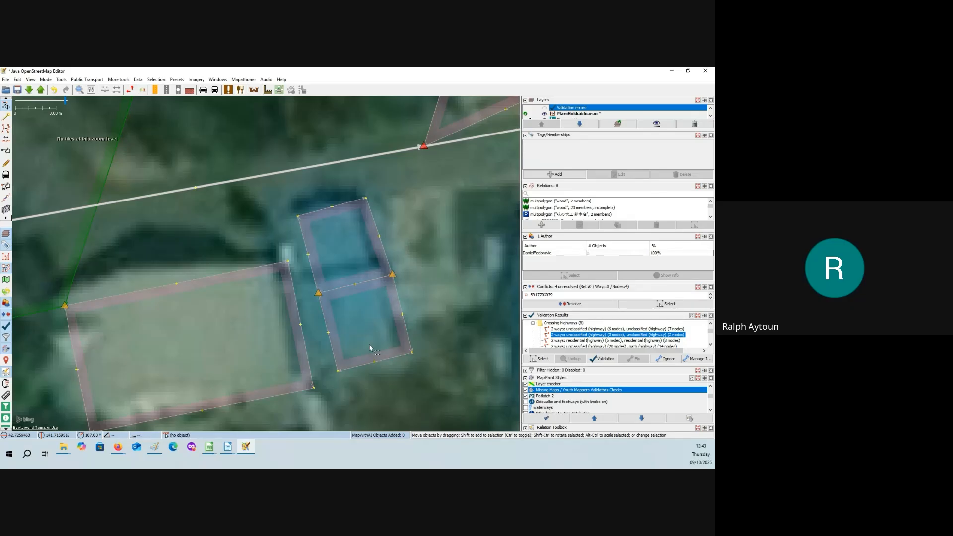
Survey the surrounding streets, the isolated red-roofed building, the woodland boundary and the river for further flagged nodes.
{"action": "scroll", "coordinate": [370, 338], "scroll_direction": "down", "scroll_amount": 3}
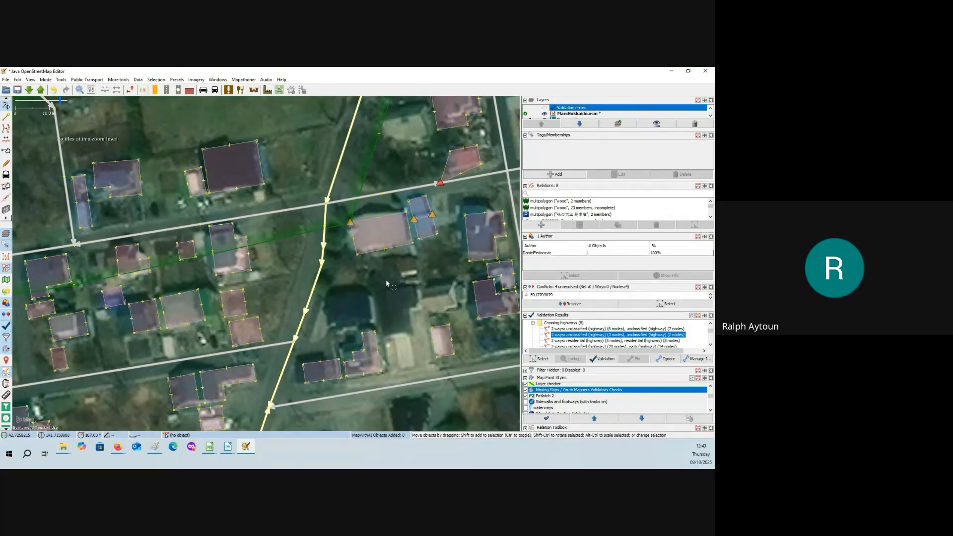
{"action": "left_click_drag", "start_coordinate": [389, 284], "coordinate": [365, 273]}
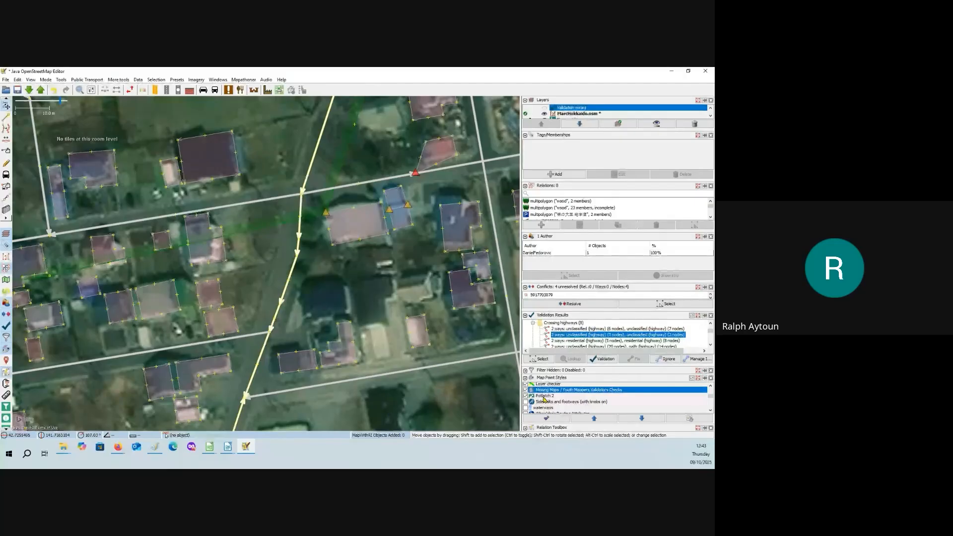
{"action": "scroll", "coordinate": [543, 399], "scroll_direction": "down", "scroll_amount": 2}
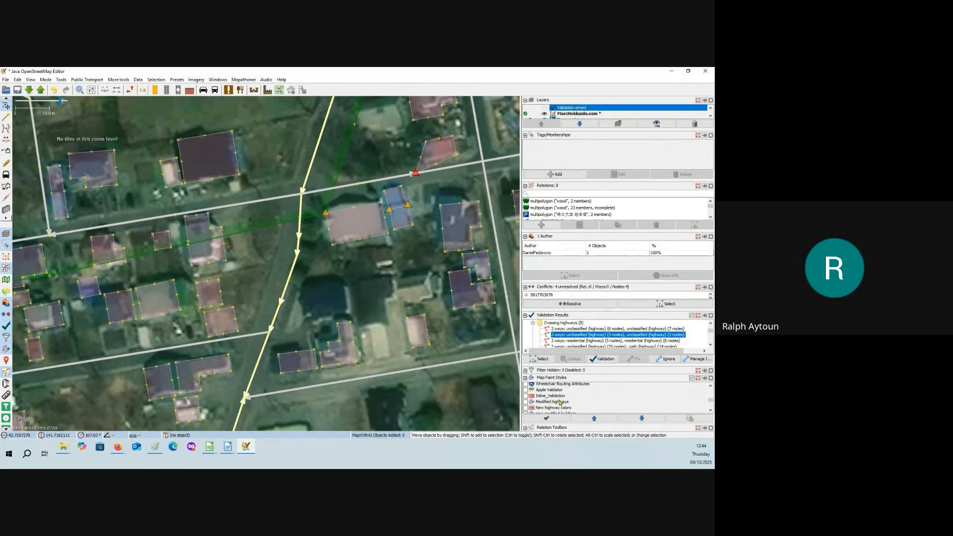
{"action": "mouse_move", "coordinate": [436, 274]}
{"action": "left_mouse_down"}
{"action": "mouse_move", "coordinate": [425, 300]}
{"action": "mouse_move", "coordinate": [411, 300]}
{"action": "mouse_move", "coordinate": [355, 145]}
{"action": "left_mouse_up"}
{"action": "scroll", "coordinate": [411, 301], "scroll_direction": "down", "scroll_amount": 2}
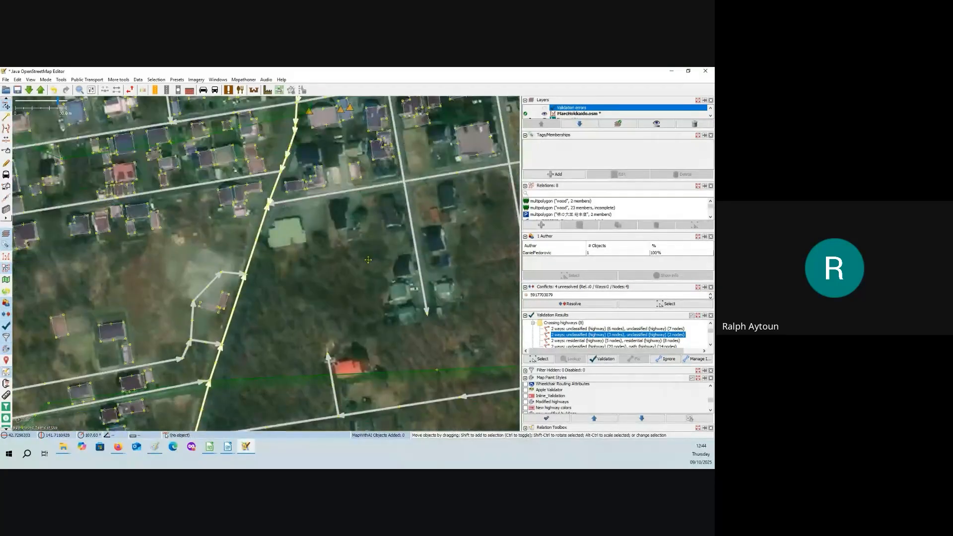
{"action": "left_click_drag", "start_coordinate": [359, 287], "coordinate": [367, 223]}
{"action": "mouse_move", "coordinate": [342, 262]}
{"action": "left_mouse_down"}
{"action": "mouse_move", "coordinate": [353, 231]}
{"action": "mouse_move", "coordinate": [330, 242]}
{"action": "left_mouse_up"}
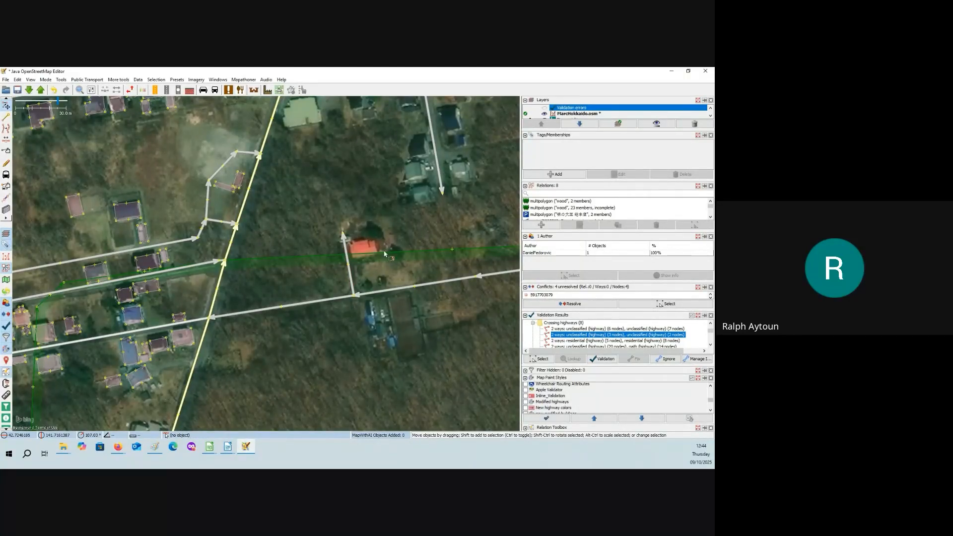
{"action": "scroll", "coordinate": [313, 227], "scroll_direction": "down", "scroll_amount": 3}
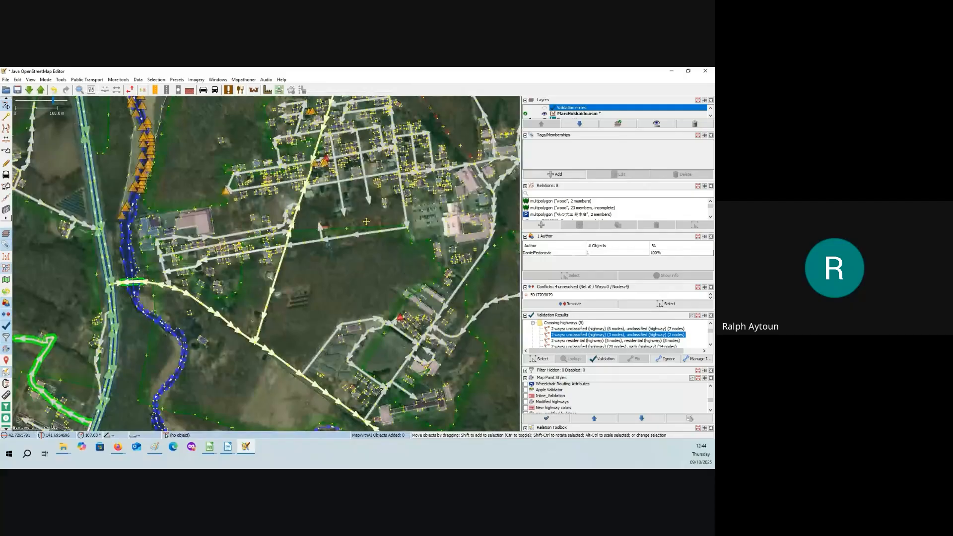
{"action": "left_click_drag", "start_coordinate": [367, 221], "coordinate": [430, 223]}
{"action": "left_click_drag", "start_coordinate": [258, 179], "coordinate": [325, 218]}
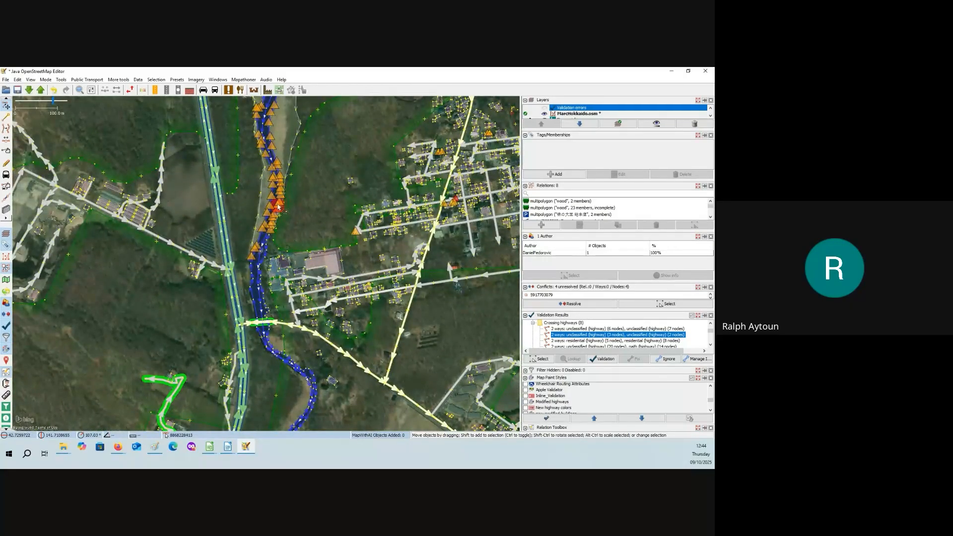
Examine the orange-flagged nodes where the river's western bank outline meets the wetland area.
{"action": "scroll", "coordinate": [278, 208], "scroll_direction": "up", "scroll_amount": 5}
{"action": "left_click_drag", "start_coordinate": [276, 274], "coordinate": [325, 238]}
{"action": "left_click", "coordinate": [245, 239]}
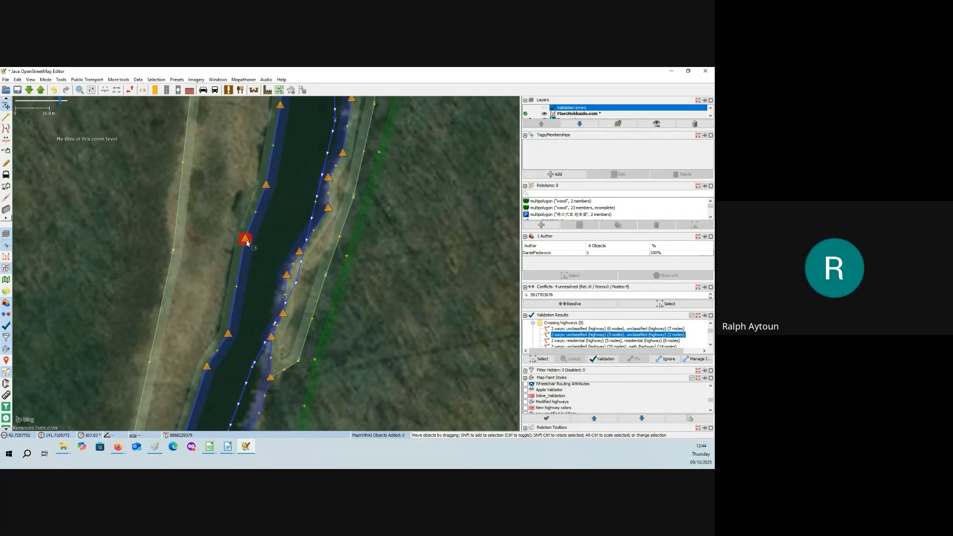
{"action": "left_click_drag", "start_coordinate": [246, 239], "coordinate": [268, 241]}
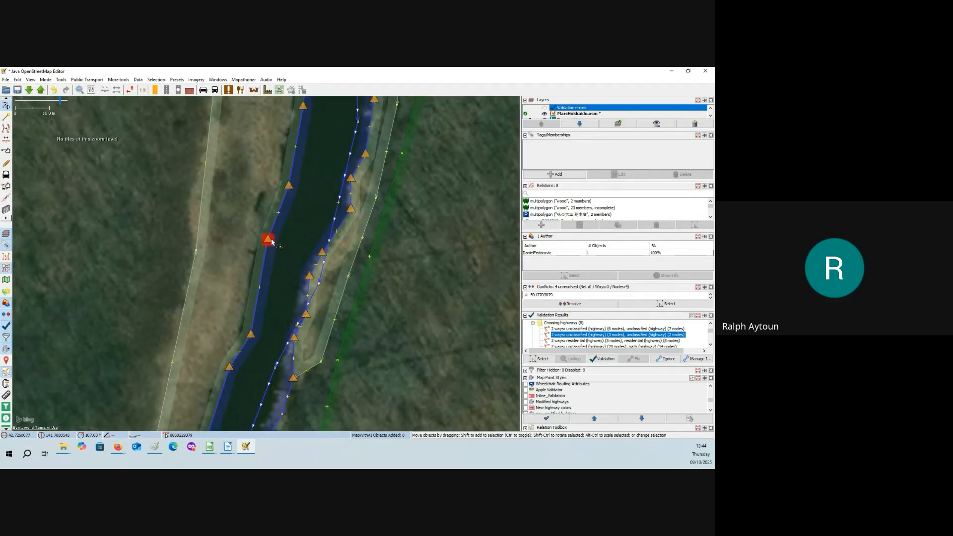
{"action": "scroll", "coordinate": [268, 240], "scroll_direction": "up", "scroll_amount": 2}
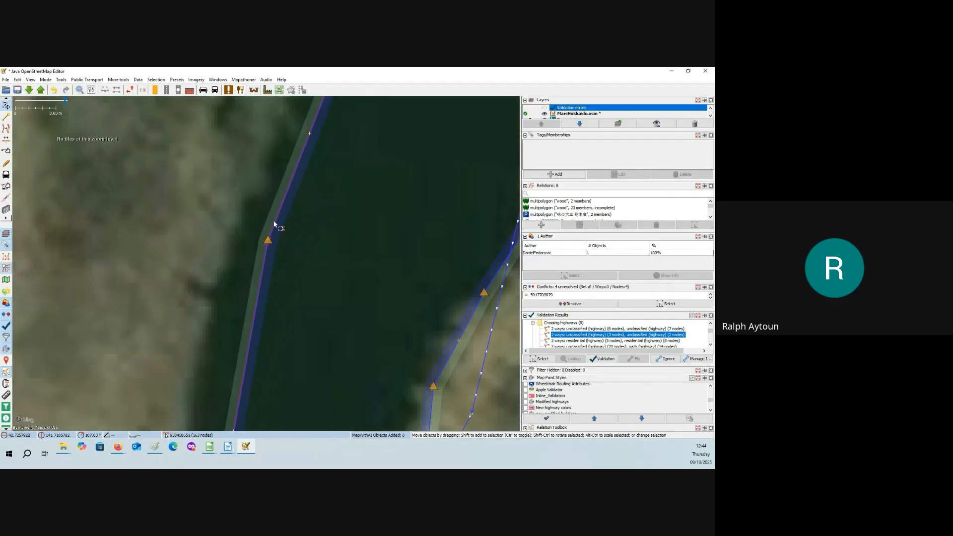
{"action": "left_click_drag", "start_coordinate": [303, 227], "coordinate": [305, 258]}
{"action": "scroll", "coordinate": [304, 258], "scroll_direction": "down", "scroll_amount": 1}
{"action": "scroll", "coordinate": [304, 257], "scroll_direction": "up", "scroll_amount": 1}
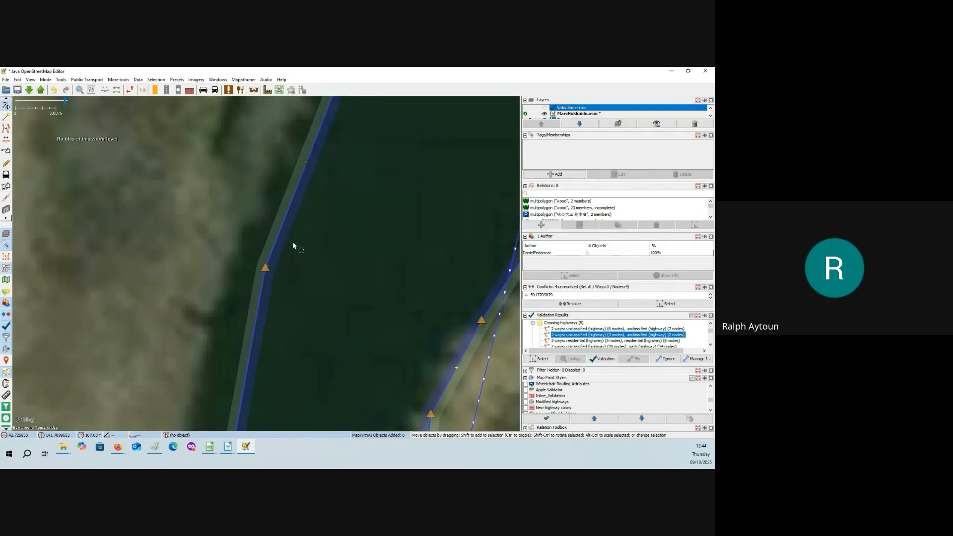
{"action": "scroll", "coordinate": [294, 245], "scroll_direction": "down", "scroll_amount": 1}
Select the wetland areas on both river banks in turn and examine the boundaries they share with the river outline.
{"action": "left_click", "coordinate": [141, 212]}
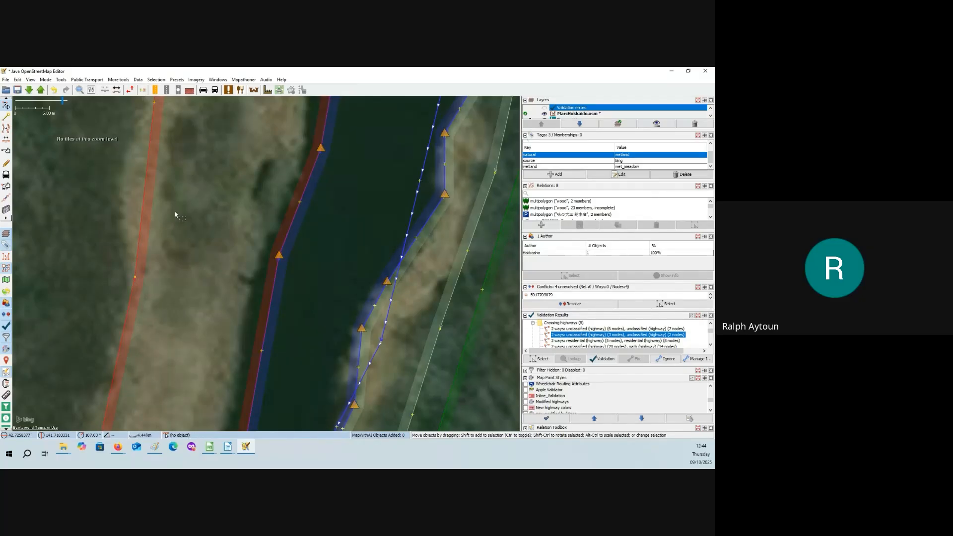
{"action": "left_click_drag", "start_coordinate": [218, 215], "coordinate": [248, 207]}
{"action": "scroll", "coordinate": [248, 207], "scroll_direction": "down", "scroll_amount": 1}
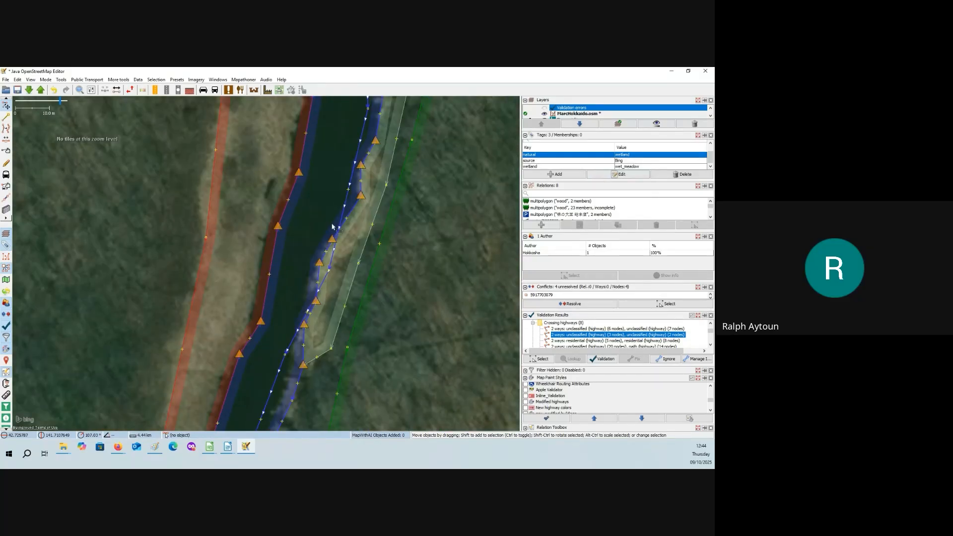
{"action": "left_click", "coordinate": [288, 206]}
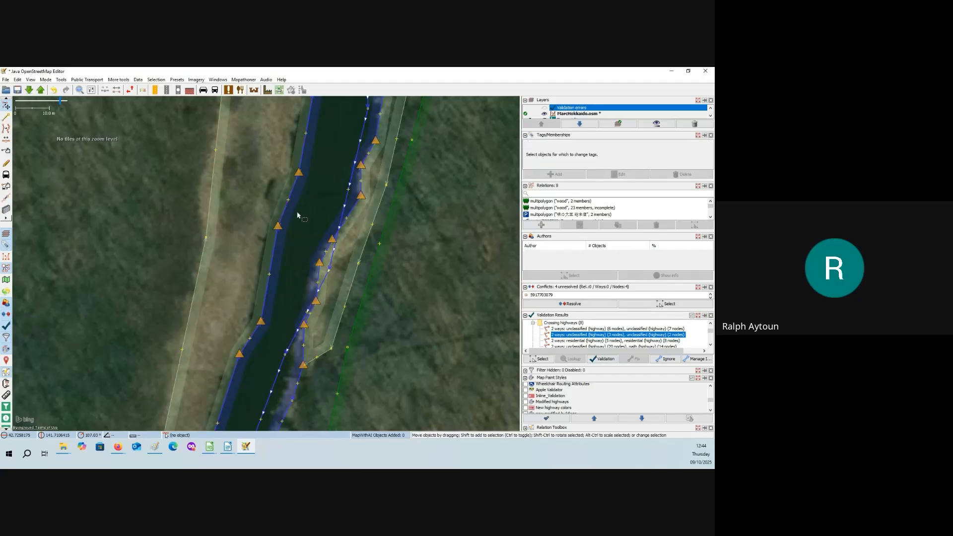
{"action": "left_click", "coordinate": [298, 215]}
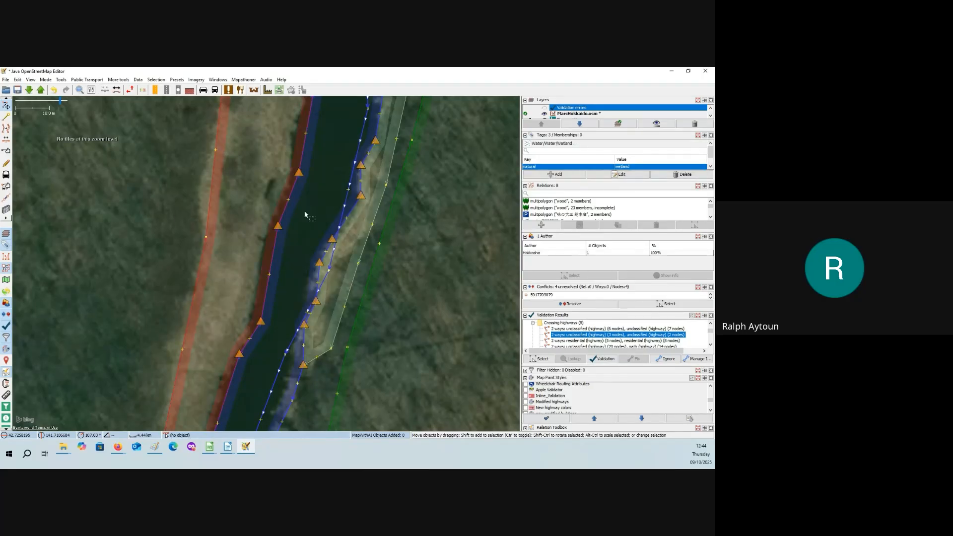
{"action": "left_click", "coordinate": [307, 208]}
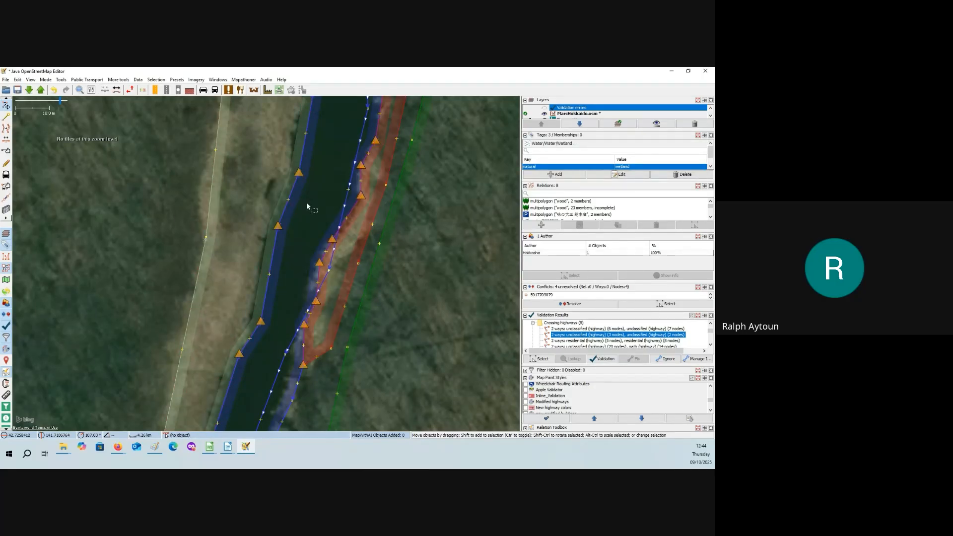
{"action": "left_click_drag", "start_coordinate": [308, 222], "coordinate": [332, 112]}
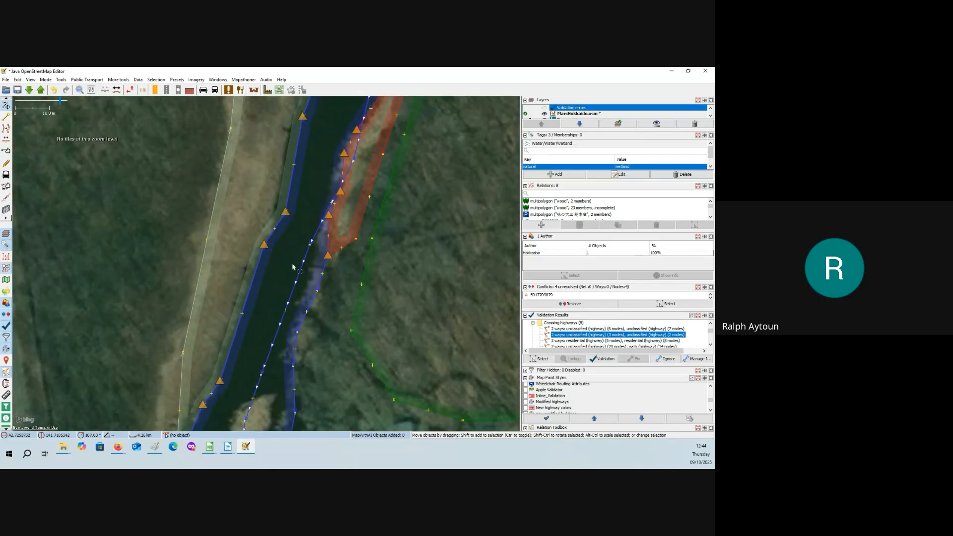
{"action": "left_click", "coordinate": [287, 227]}
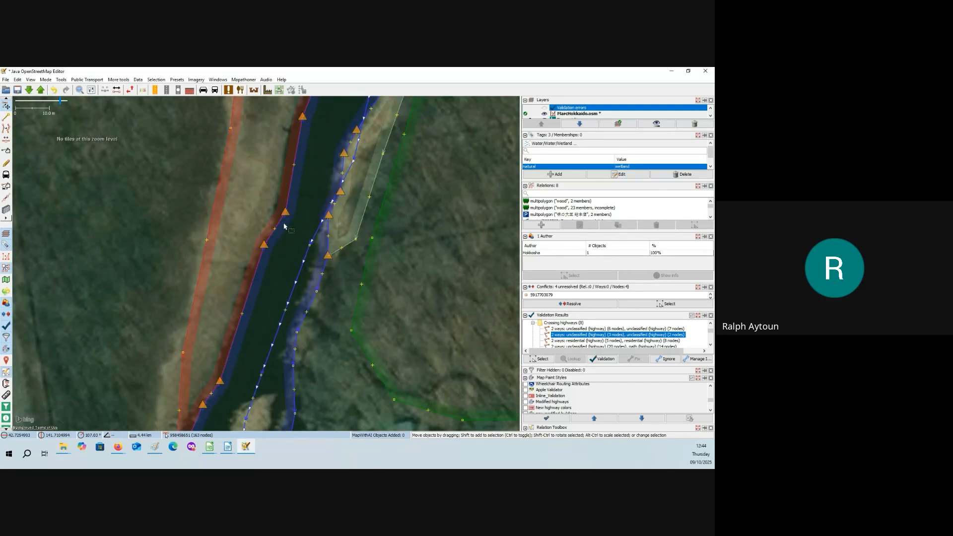
{"action": "left_click", "coordinate": [318, 209]}
Move the river centreline node lying over the eastern bank slightly east, away from the flagged riverbank outline.
{"action": "left_click_drag", "start_coordinate": [341, 124], "coordinate": [262, 290]}
{"action": "left_click_drag", "start_coordinate": [275, 191], "coordinate": [271, 229]}
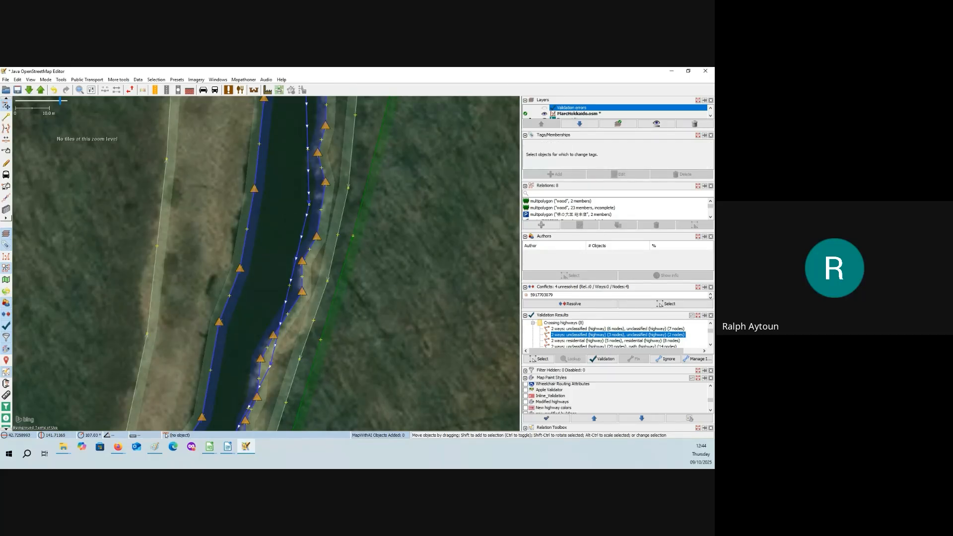
{"action": "left_click_drag", "start_coordinate": [278, 209], "coordinate": [301, 144]}
{"action": "left_click_drag", "start_coordinate": [293, 183], "coordinate": [315, 173]}
{"action": "scroll", "coordinate": [315, 174], "scroll_direction": "up", "scroll_amount": 3}
{"action": "left_click", "coordinate": [316, 229]}
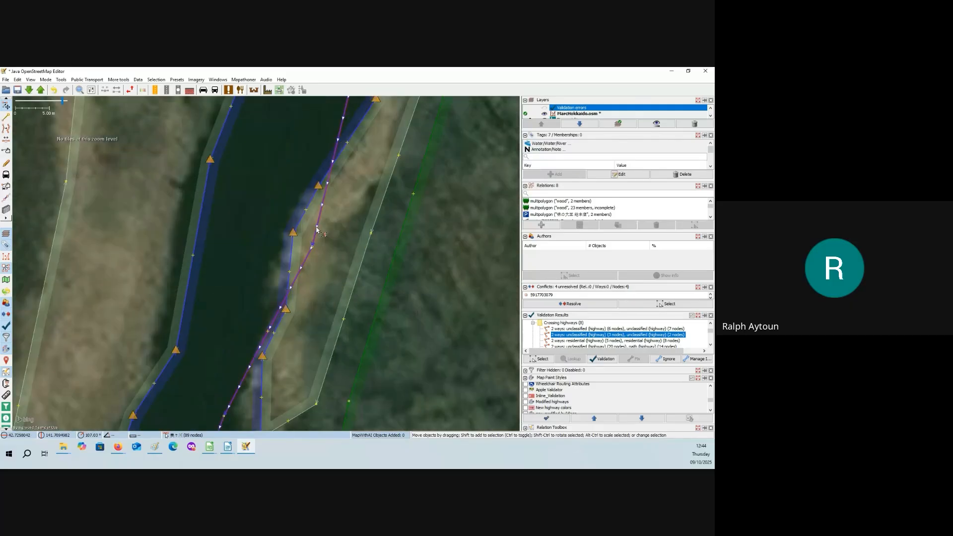
{"action": "left_click", "coordinate": [317, 228]}
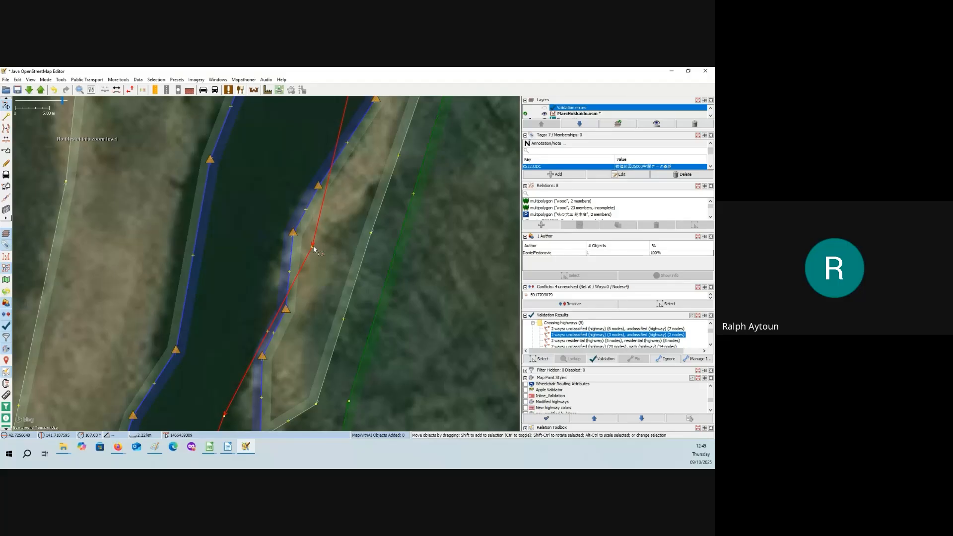
{"action": "mouse_move", "coordinate": [313, 246]}
{"action": "left_mouse_down"}
{"action": "mouse_move", "coordinate": [251, 215]}
{"action": "mouse_move", "coordinate": [320, 245]}
{"action": "left_mouse_up"}
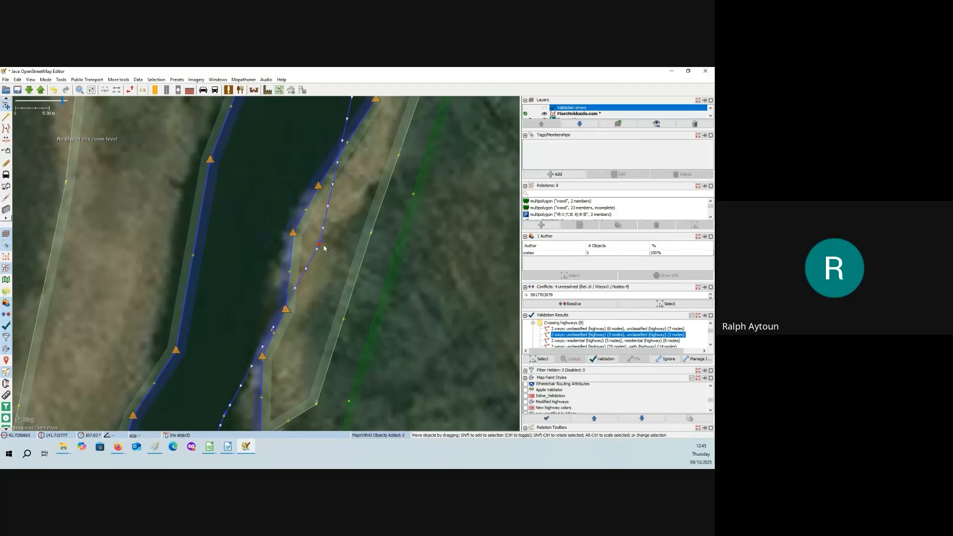
{"action": "left_click", "coordinate": [426, 278]}
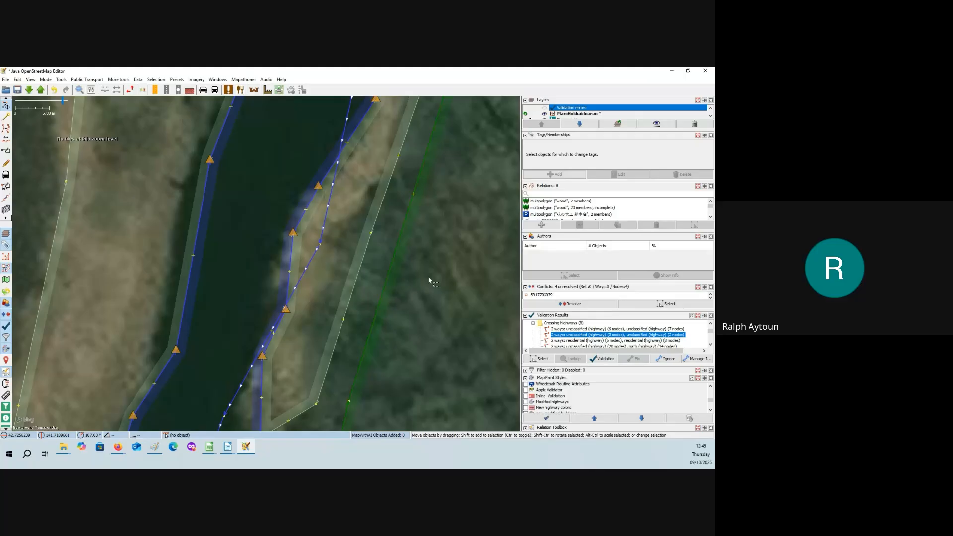
Delete the MarcHokkaido.osm data layer.
{"action": "scroll", "coordinate": [435, 279], "scroll_direction": "down", "scroll_amount": 2}
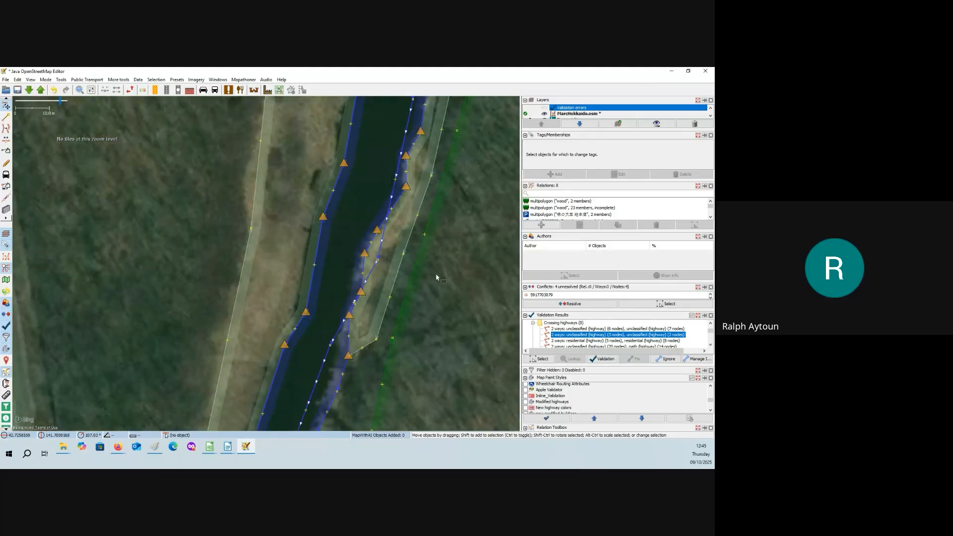
{"action": "scroll", "coordinate": [437, 278], "scroll_direction": "down", "scroll_amount": 7}
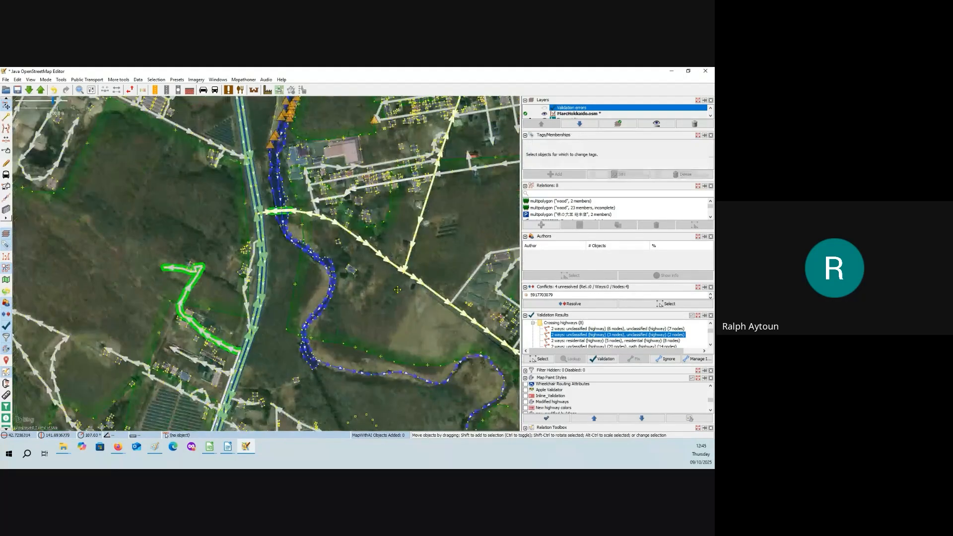
{"action": "left_click_drag", "start_coordinate": [440, 252], "coordinate": [403, 291]}
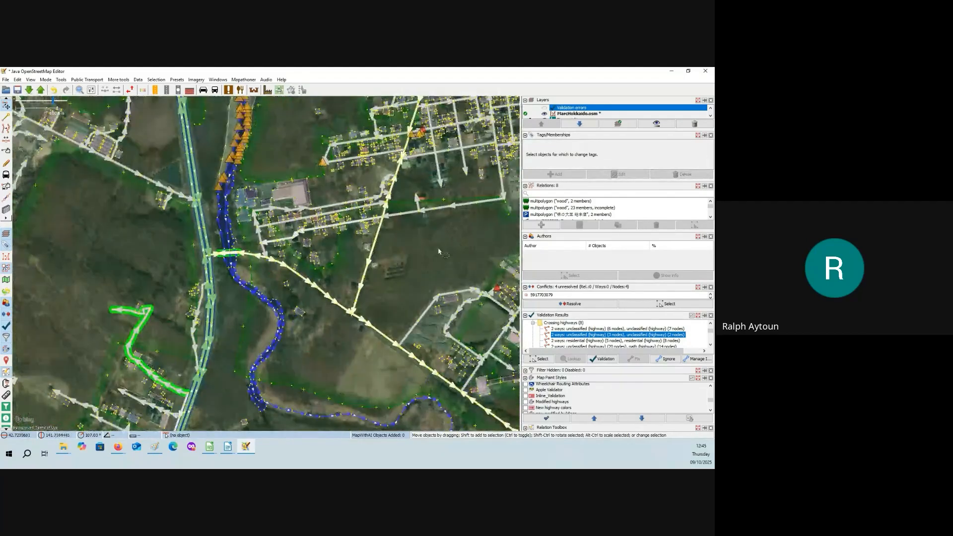
{"action": "left_click", "coordinate": [599, 113]}
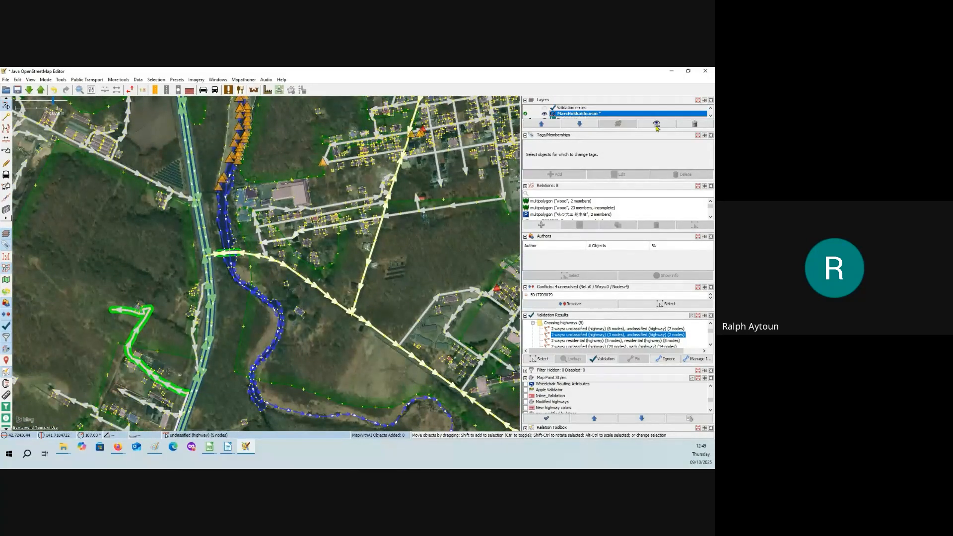
{"action": "left_click", "coordinate": [683, 125]}
{"action": "left_click", "coordinate": [366, 309]}
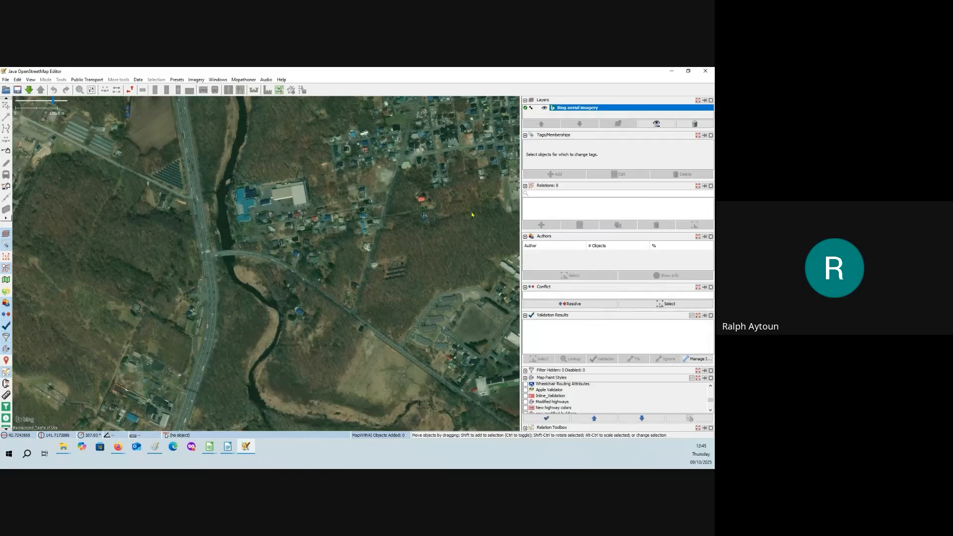
Open the recently used Caledon River .osm data file.
{"action": "left_click", "coordinate": [5, 80]}
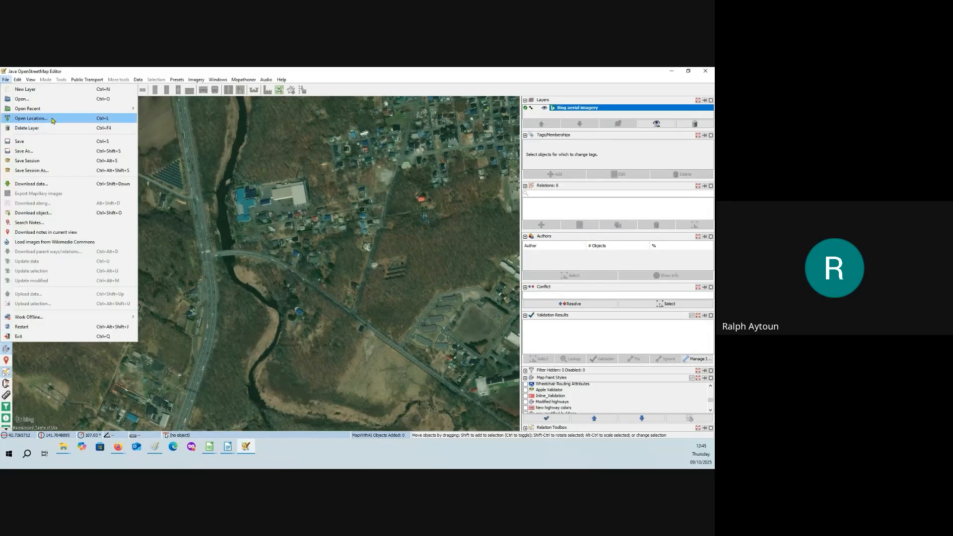
{"action": "mouse_move", "coordinate": [55, 110]}
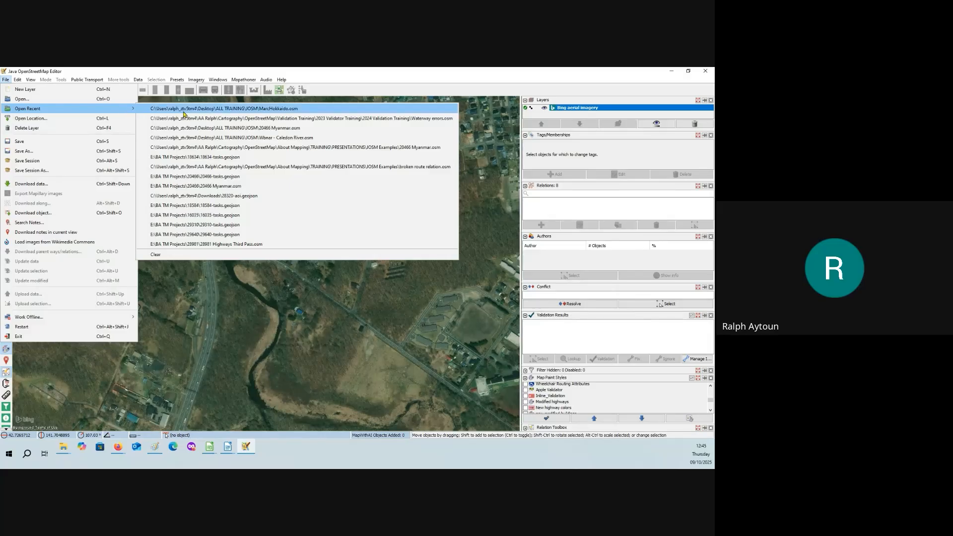
{"action": "left_click", "coordinate": [255, 139]}
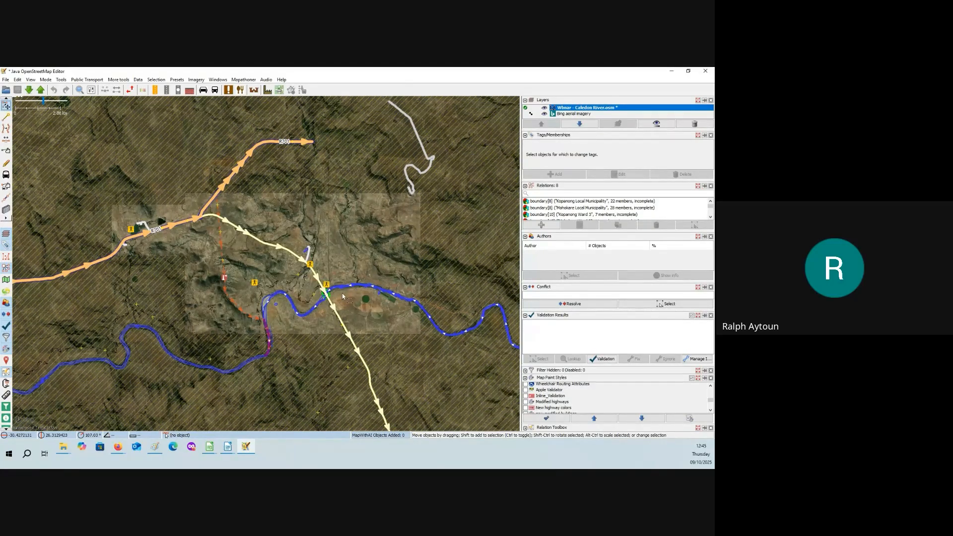
Examine the mapped road bridge and riverbank outlines where the tertiary road crosses the Caledon River.
{"action": "scroll", "coordinate": [343, 296], "scroll_direction": "up", "scroll_amount": 8}
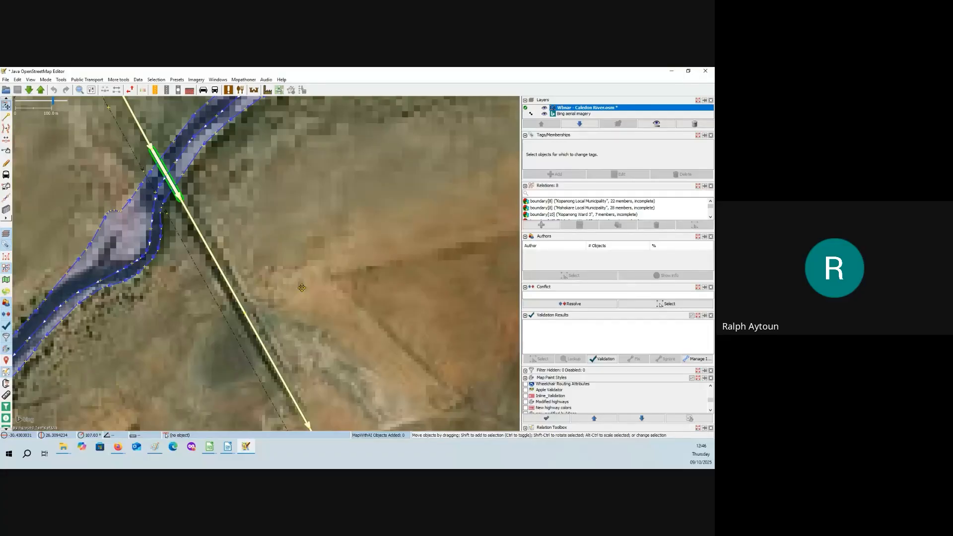
{"action": "left_click_drag", "start_coordinate": [302, 288], "coordinate": [441, 319]}
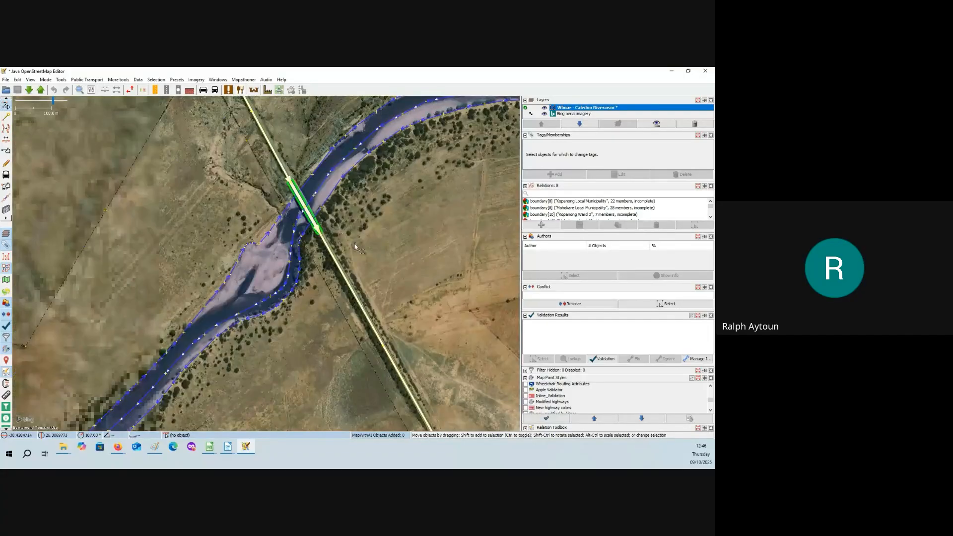
{"action": "left_click_drag", "start_coordinate": [355, 243], "coordinate": [387, 270]}
{"action": "scroll", "coordinate": [327, 228], "scroll_direction": "up", "scroll_amount": 4}
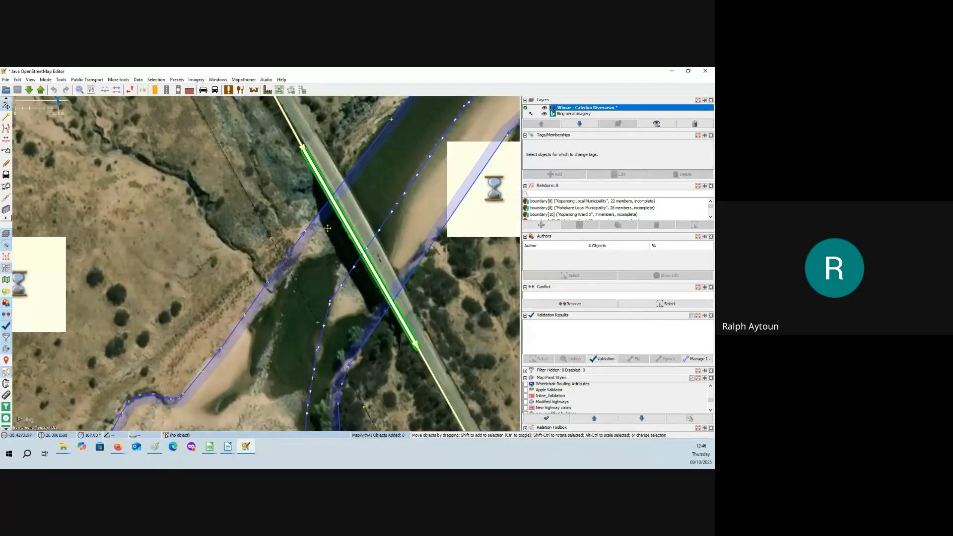
{"action": "left_click_drag", "start_coordinate": [327, 228], "coordinate": [295, 231]}
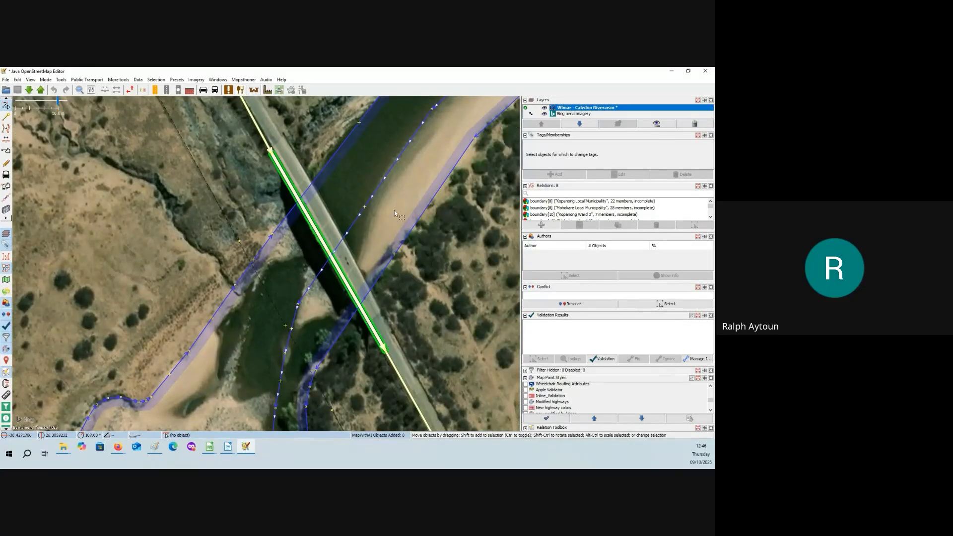
Hide the Caledon River data layer and examine both ends and the supports of the bridge on the aerial imagery.
{"action": "left_click", "coordinate": [545, 108]}
{"action": "scroll", "coordinate": [339, 184], "scroll_direction": "up", "scroll_amount": 2}
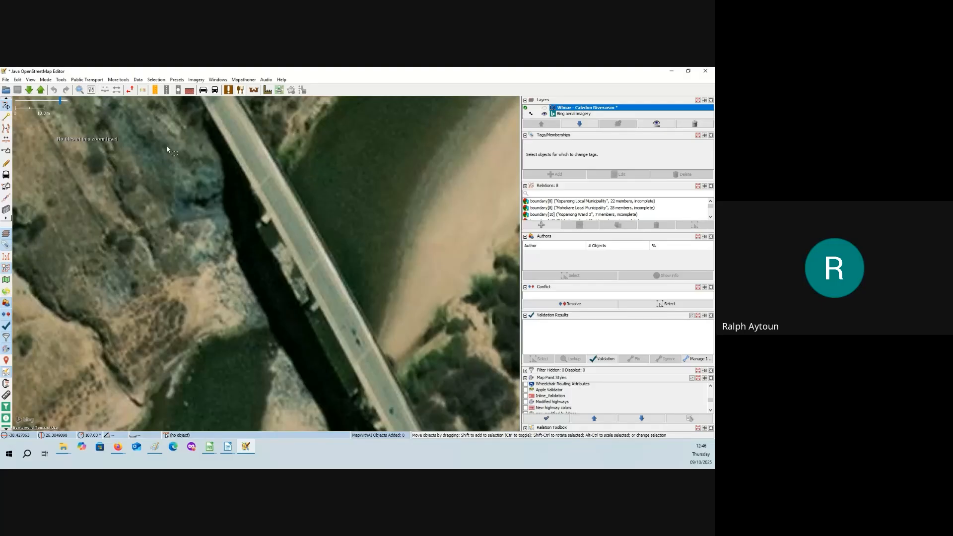
{"action": "left_click_drag", "start_coordinate": [167, 149], "coordinate": [206, 239]}
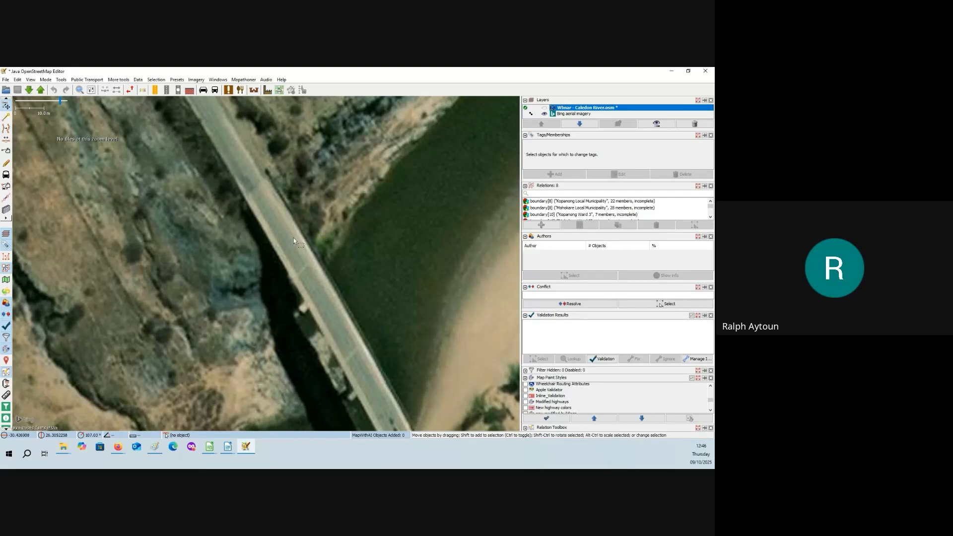
{"action": "left_click_drag", "start_coordinate": [294, 237], "coordinate": [265, 206]}
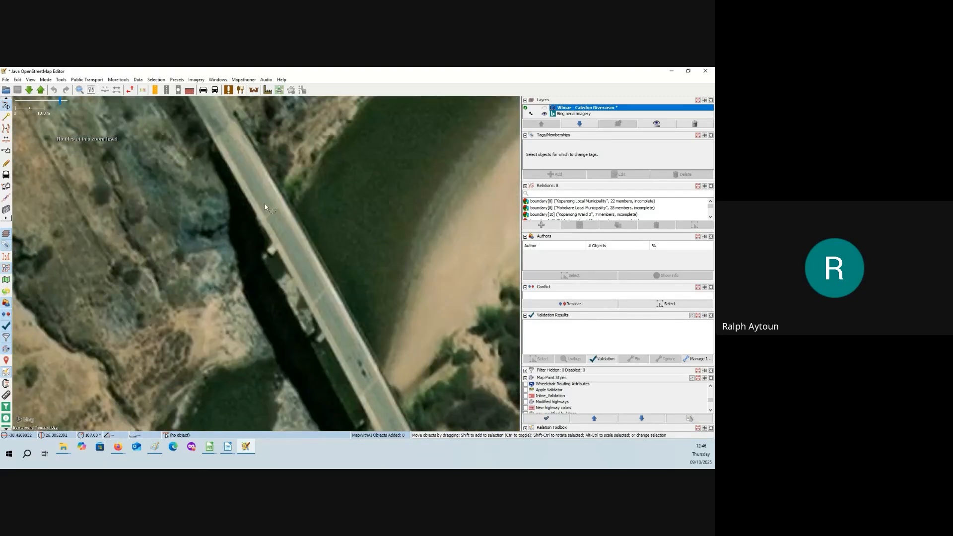
{"action": "left_click_drag", "start_coordinate": [264, 203], "coordinate": [257, 189]}
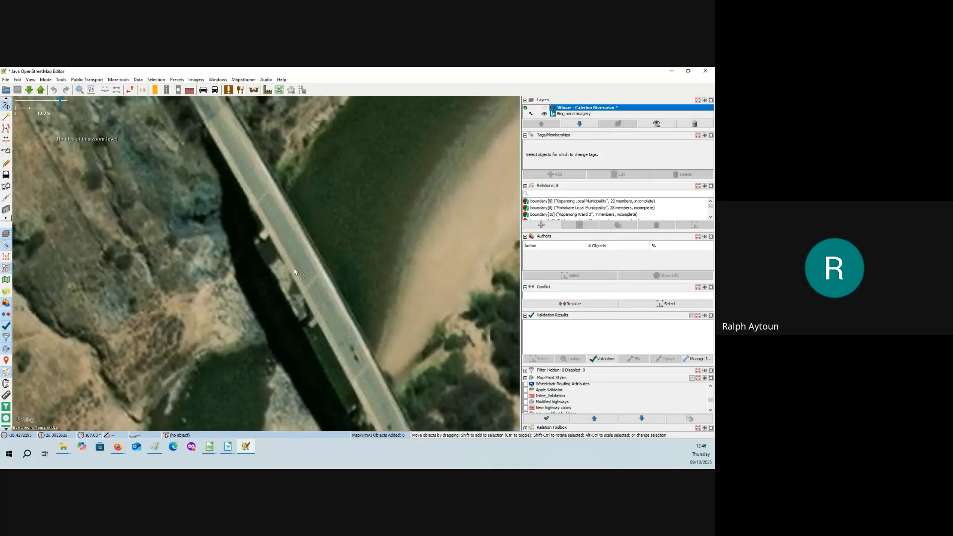
{"action": "left_click_drag", "start_coordinate": [294, 273], "coordinate": [290, 193]}
{"action": "left_click_drag", "start_coordinate": [325, 252], "coordinate": [305, 208]}
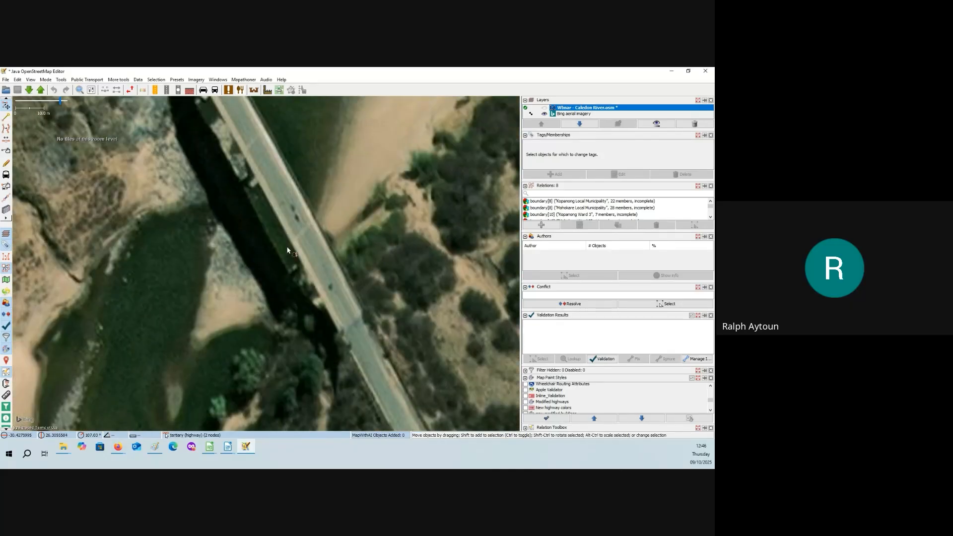
{"action": "left_click_drag", "start_coordinate": [288, 250], "coordinate": [268, 219]}
{"action": "left_click_drag", "start_coordinate": [353, 290], "coordinate": [335, 255]}
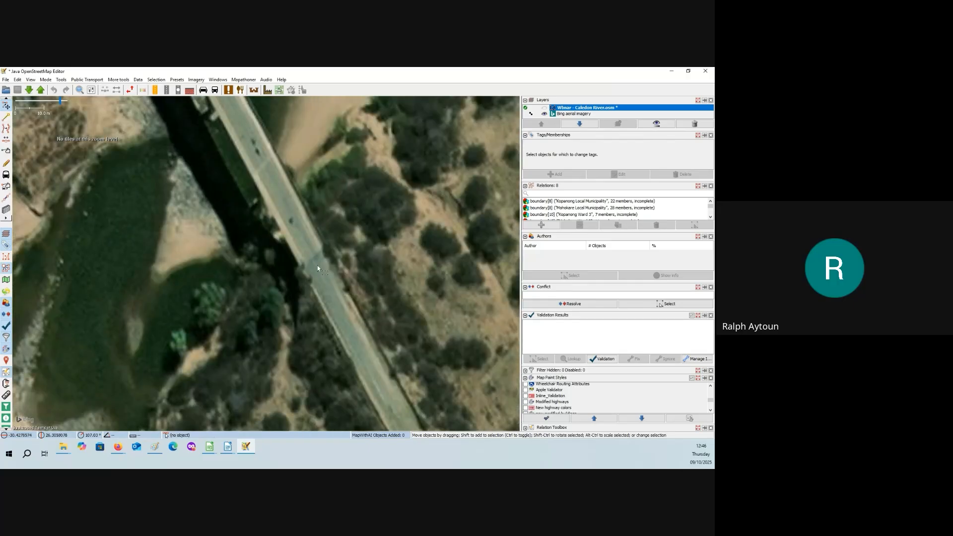
{"action": "scroll", "coordinate": [241, 193], "scroll_direction": "down", "scroll_amount": 3}
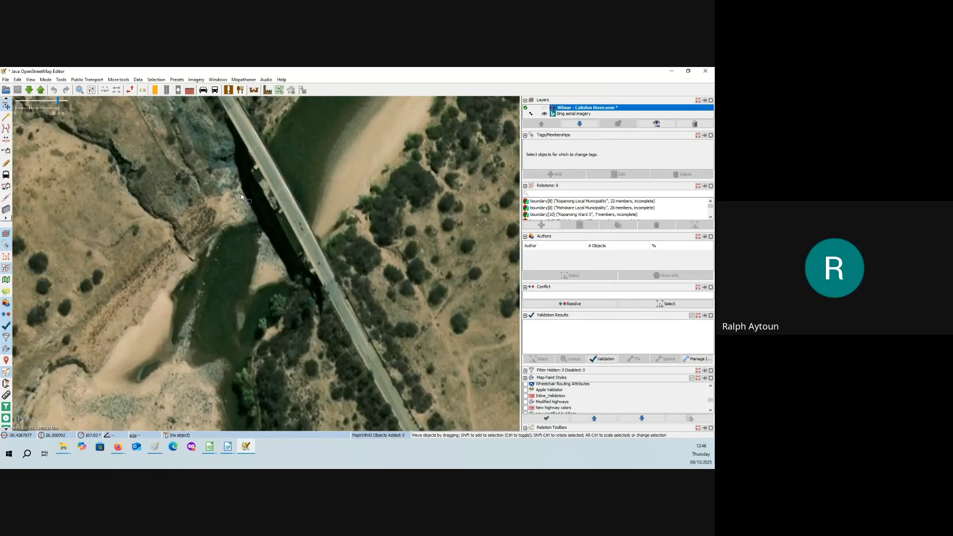
{"action": "left_click_drag", "start_coordinate": [241, 197], "coordinate": [269, 210]}
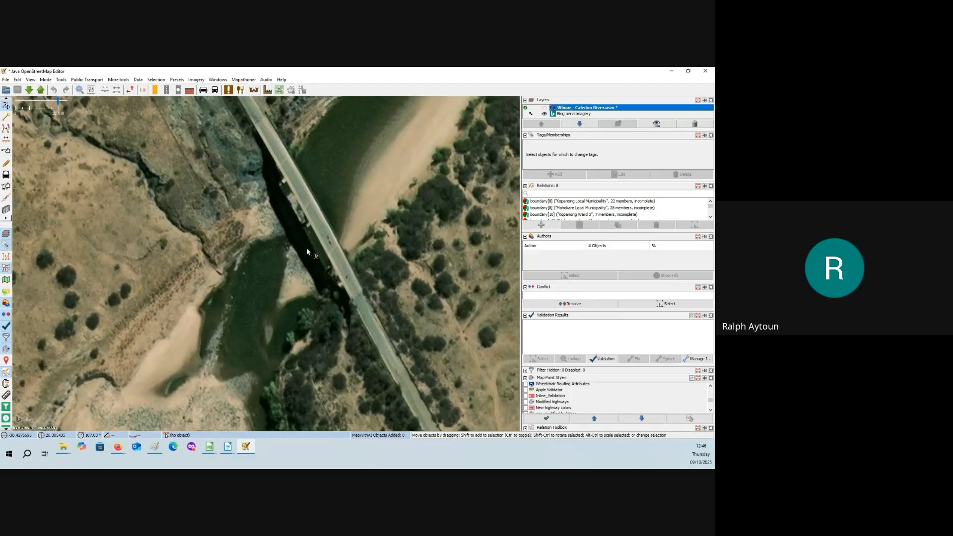
{"action": "scroll", "coordinate": [301, 210], "scroll_direction": "up", "scroll_amount": 3}
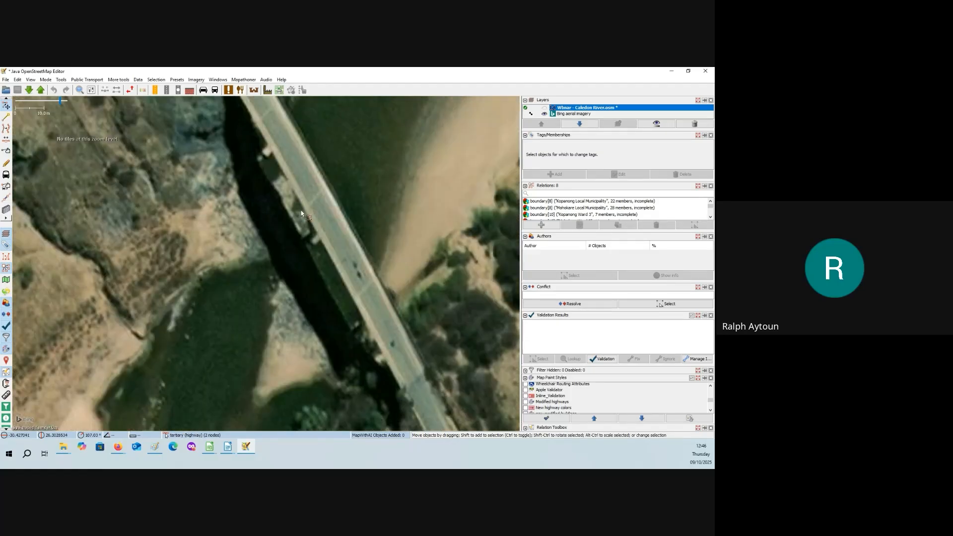
{"action": "scroll", "coordinate": [301, 213], "scroll_direction": "down", "scroll_amount": 3}
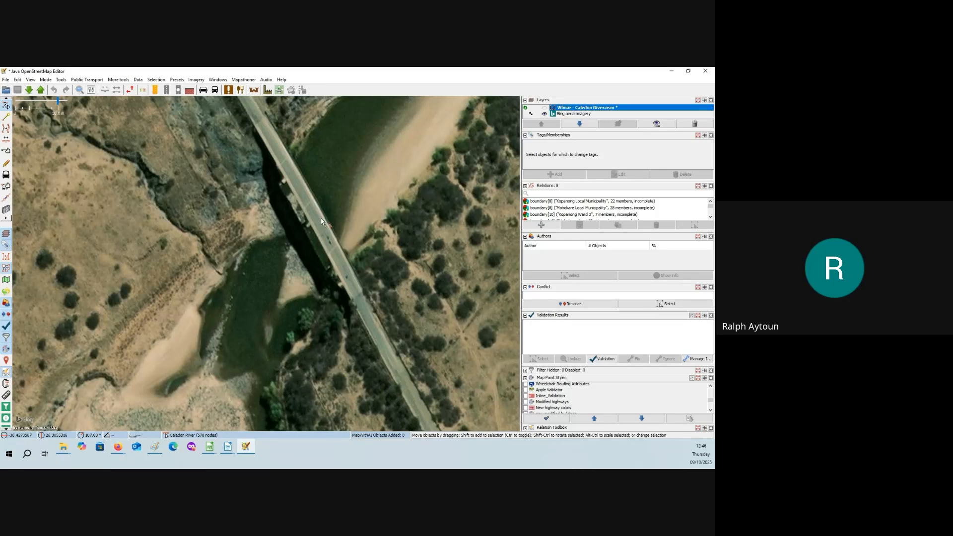
{"action": "left_click_drag", "start_coordinate": [321, 222], "coordinate": [341, 241]}
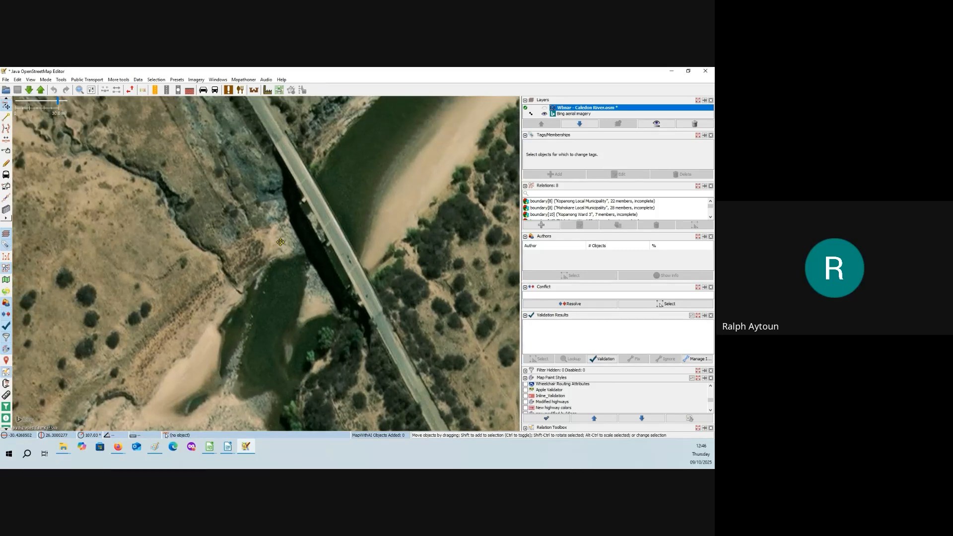
Show the Caledon River data layer again, select the bridge way and inspect its tags in an enlarged tag list.
{"action": "left_click", "coordinate": [545, 109]}
{"action": "left_click_drag", "start_coordinate": [210, 157], "coordinate": [232, 181]}
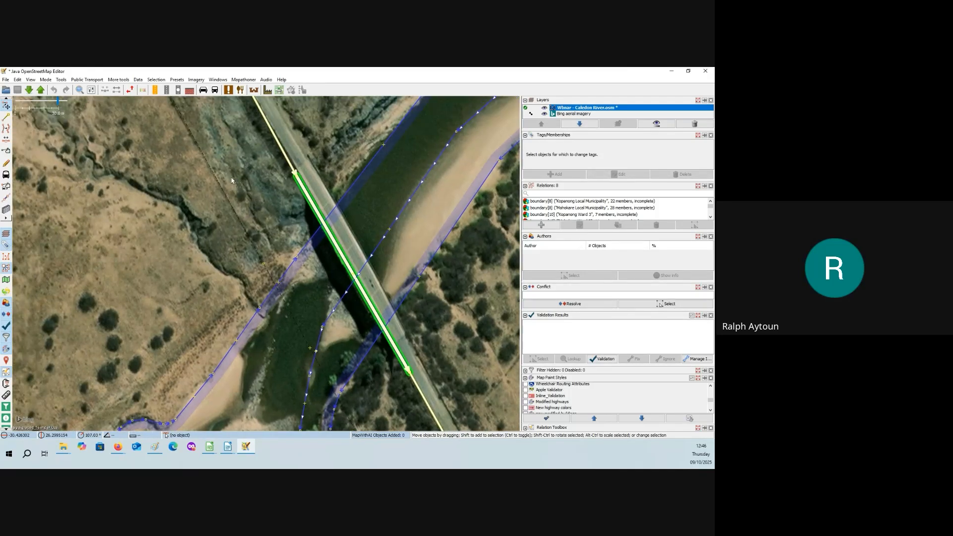
{"action": "left_click", "coordinate": [310, 206]}
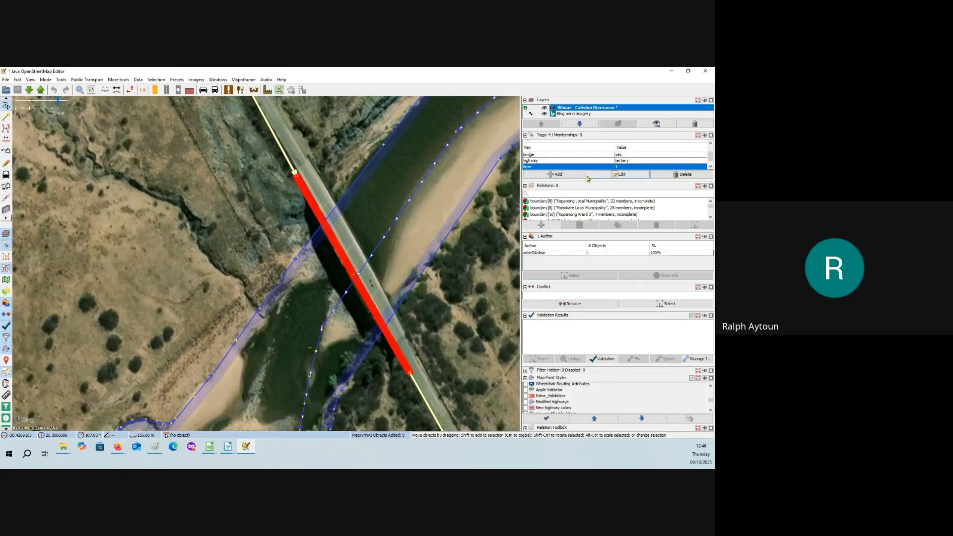
{"action": "left_click_drag", "start_coordinate": [588, 181], "coordinate": [588, 188]}
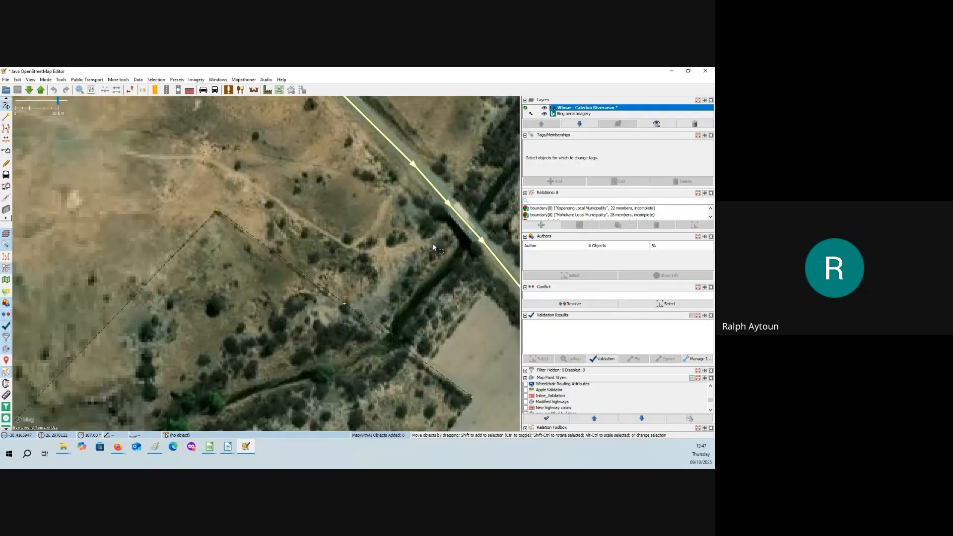
Examine the smaller crossing where the unpaved tertiary road passes over the stream, checking the road way and its nodes there.
{"action": "scroll", "coordinate": [434, 247], "scroll_direction": "up", "scroll_amount": 3}
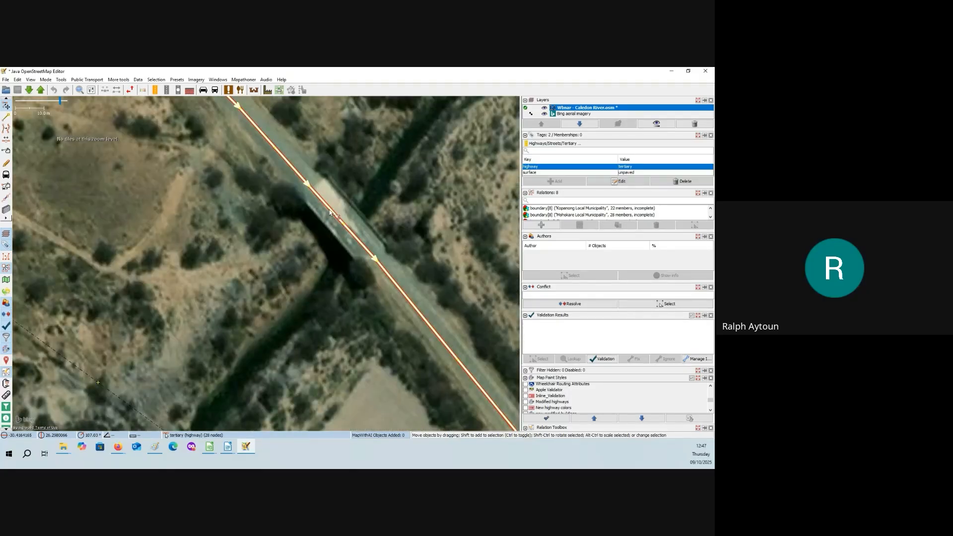
{"action": "scroll", "coordinate": [357, 234], "scroll_direction": "up", "scroll_amount": 2}
{"action": "scroll", "coordinate": [340, 216], "scroll_direction": "up", "scroll_amount": 1}
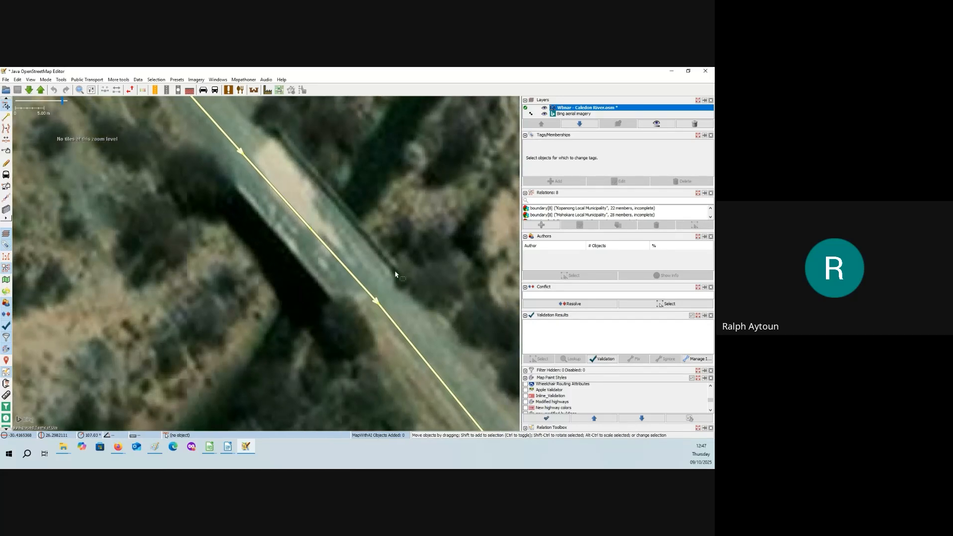
{"action": "left_click_drag", "start_coordinate": [325, 210], "coordinate": [373, 193]}
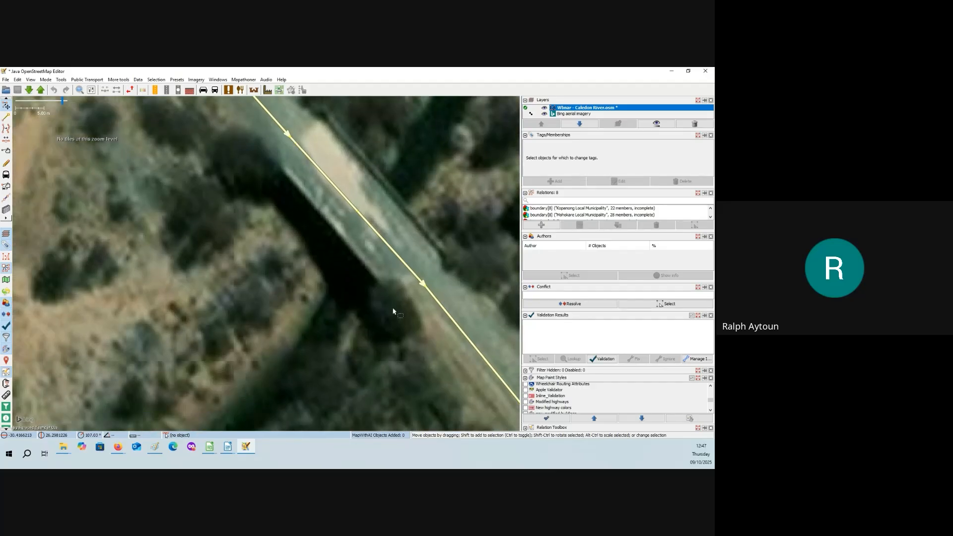
{"action": "scroll", "coordinate": [268, 258], "scroll_direction": "down", "scroll_amount": 2}
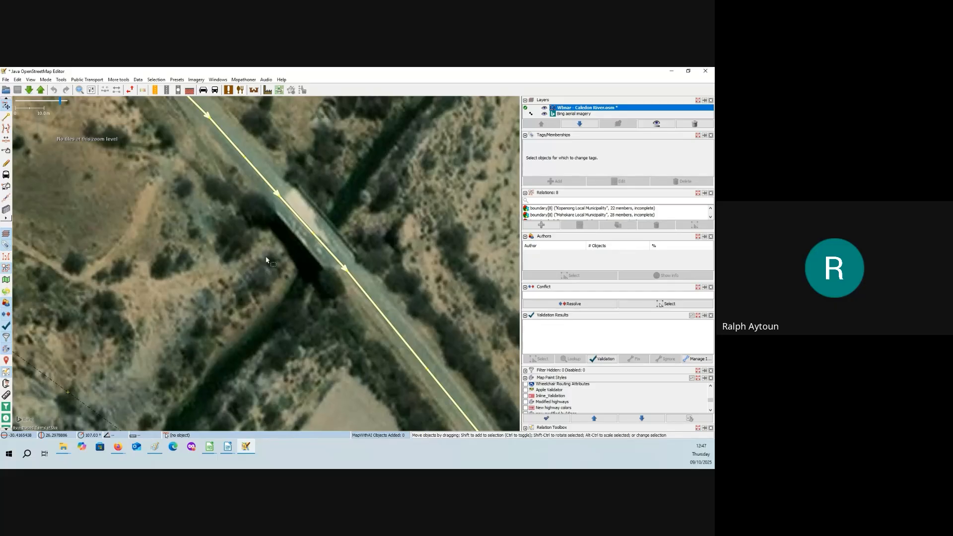
{"action": "left_click_drag", "start_coordinate": [266, 260], "coordinate": [300, 291]}
{"action": "left_click", "coordinate": [377, 305]}
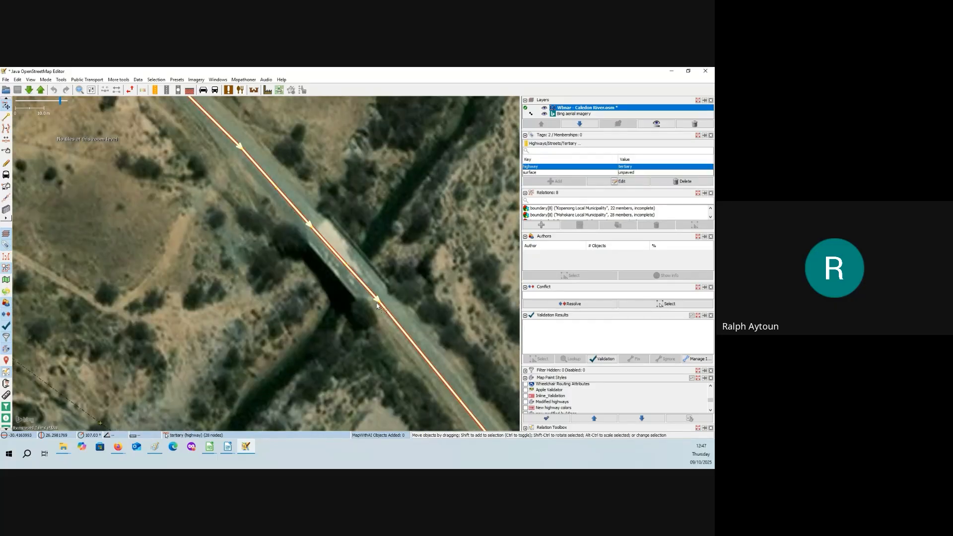
{"action": "left_click", "coordinate": [298, 228]}
{"action": "left_click", "coordinate": [333, 253]}
{"action": "left_click", "coordinate": [213, 214]}
{"action": "left_click_drag", "start_coordinate": [211, 214], "coordinate": [294, 258]}
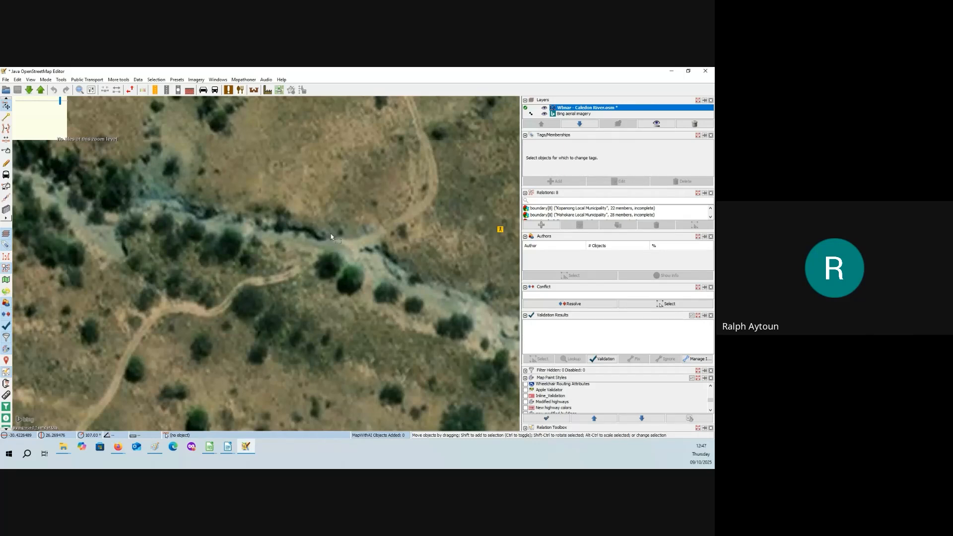
Draw a way about 65 m long along the dirt track, crossing the dry streambed from southwest to northeast.
{"action": "left_click_drag", "start_coordinate": [331, 237], "coordinate": [310, 243]}
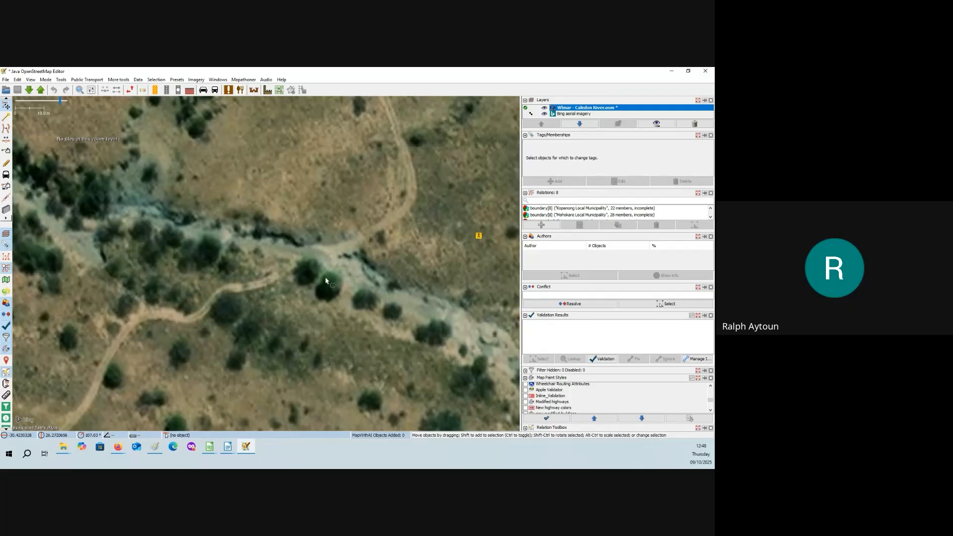
{"action": "key", "text": "a"}
{"action": "left_click", "coordinate": [225, 290]}
{"action": "left_click", "coordinate": [249, 288]}
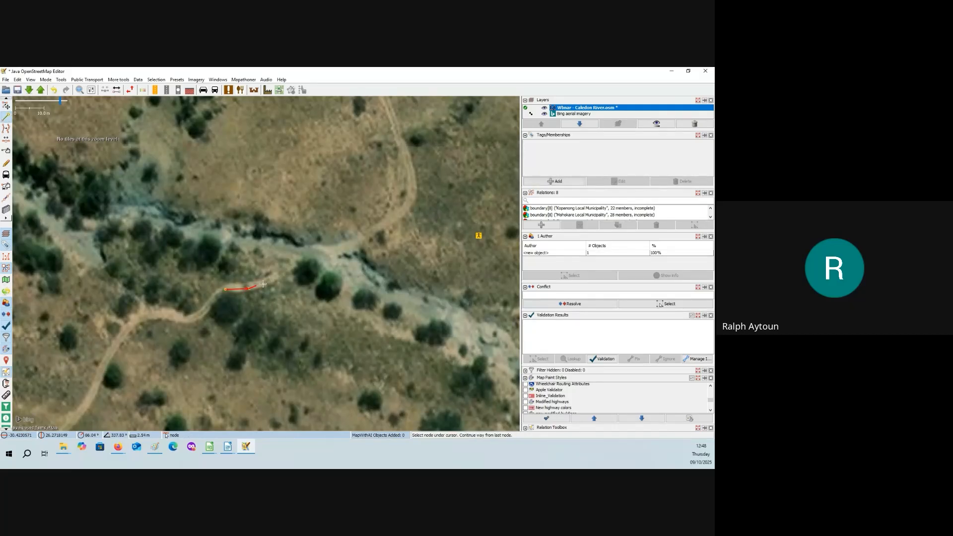
{"action": "left_click", "coordinate": [268, 279]}
{"action": "left_click", "coordinate": [302, 261]}
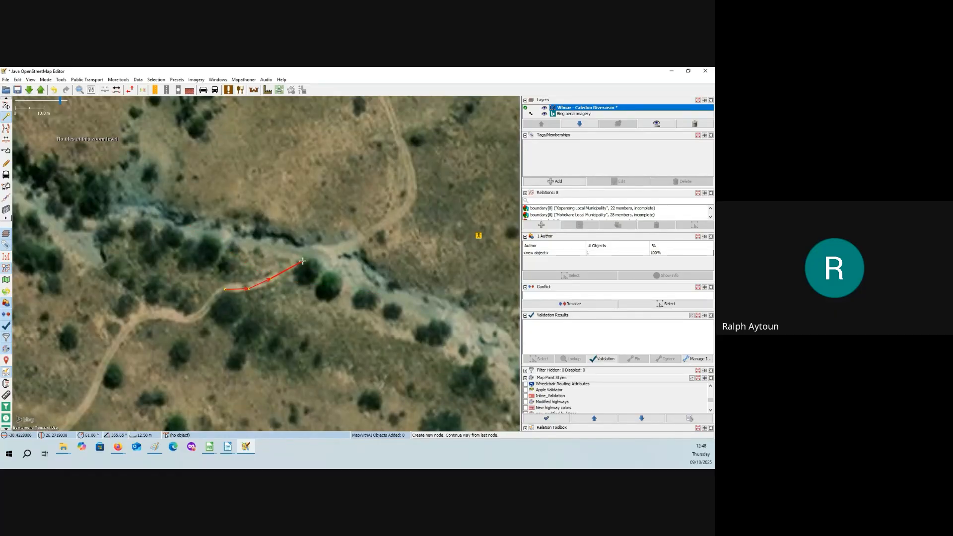
{"action": "left_click", "coordinate": [351, 243]}
{"action": "left_click", "coordinate": [375, 230]}
{"action": "left_click", "coordinate": [396, 217]}
{"action": "left_click", "coordinate": [395, 216]}
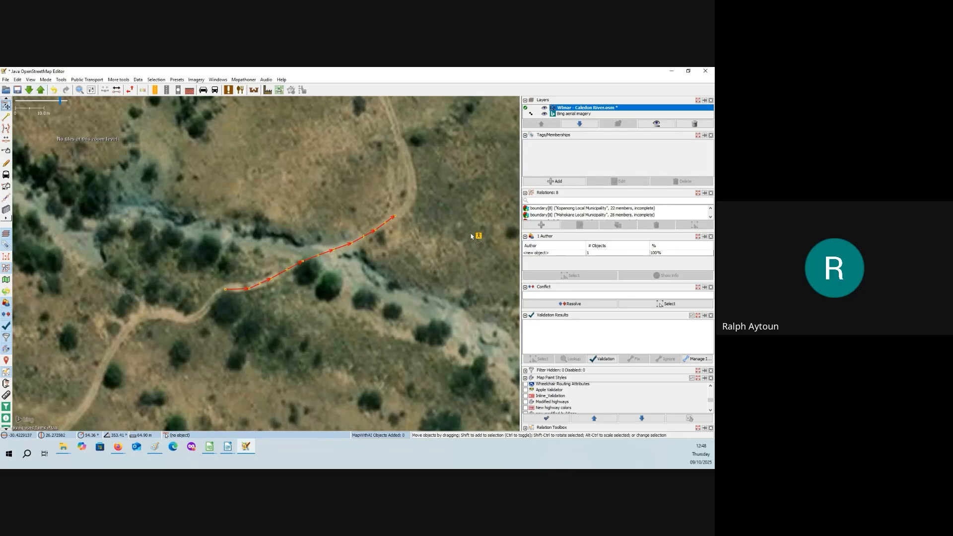
Tag the new way across the streambed as highway=residential and deselect it.
{"action": "left_click", "coordinate": [554, 182]}
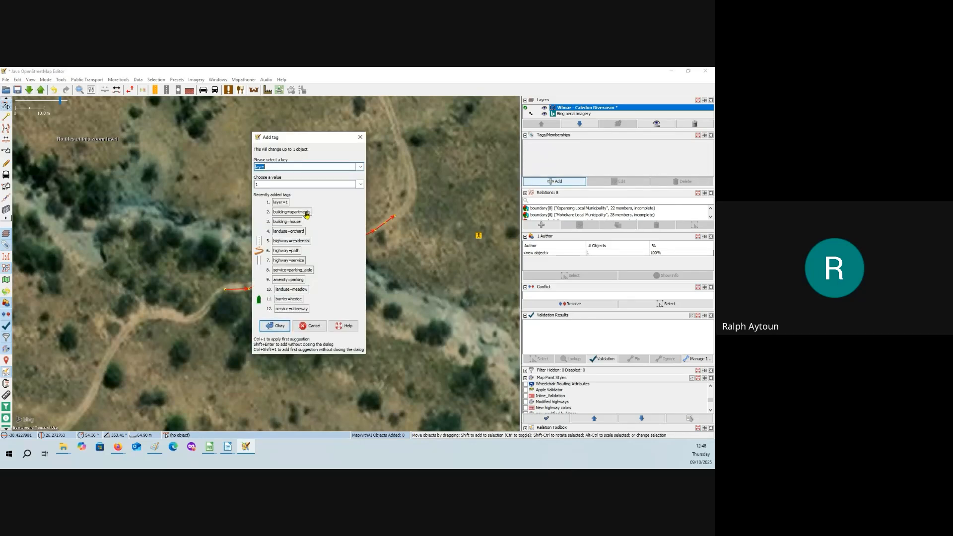
{"action": "left_click", "coordinate": [302, 242]}
{"action": "left_click", "coordinate": [274, 325]}
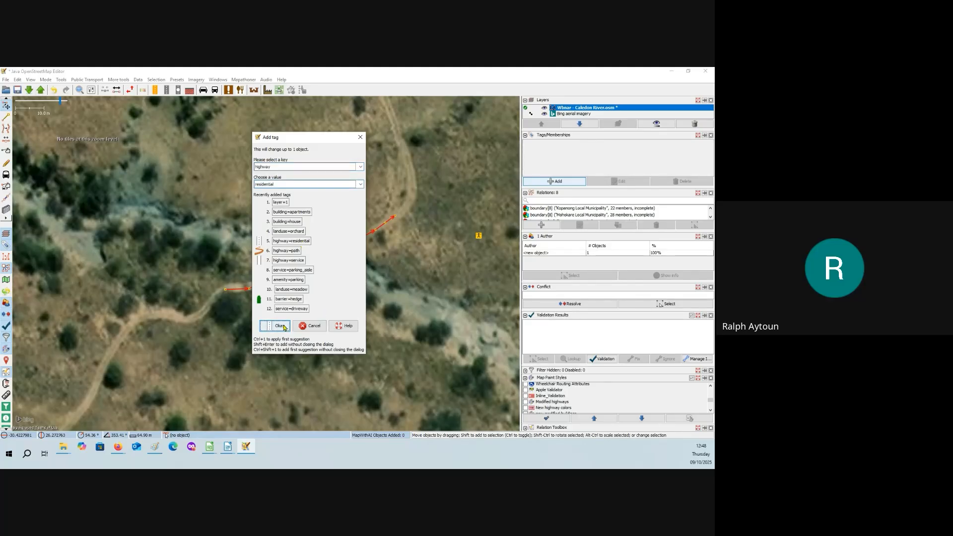
{"action": "left_click", "coordinate": [328, 274]}
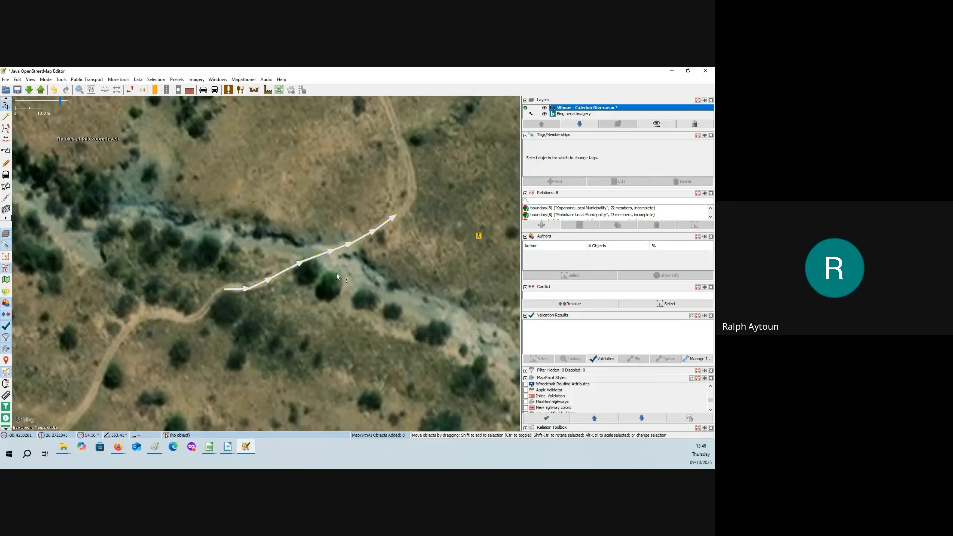
Draw a way about 96 m long down the dry streambed from northwest to southeast, crossing the new residential road.
{"action": "key", "text": "w"}
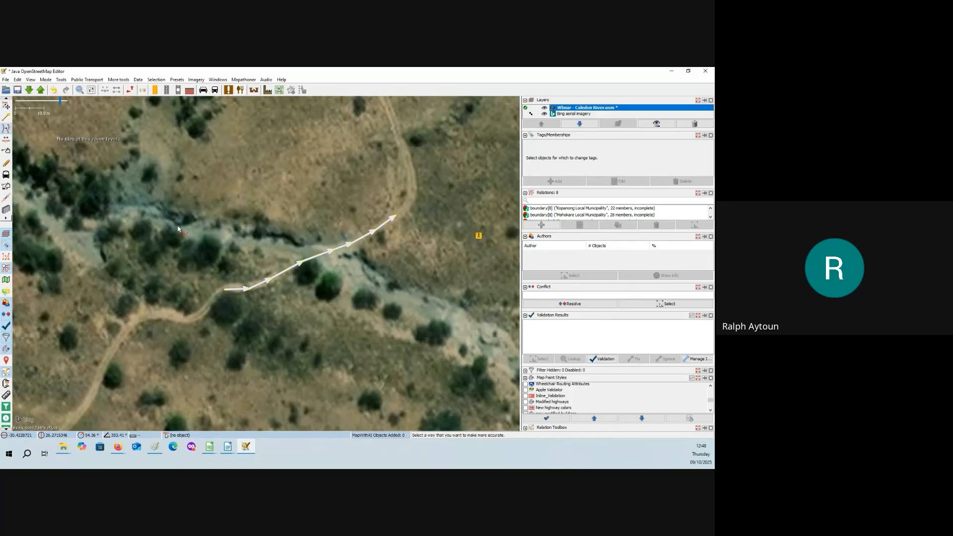
{"action": "key", "text": "a"}
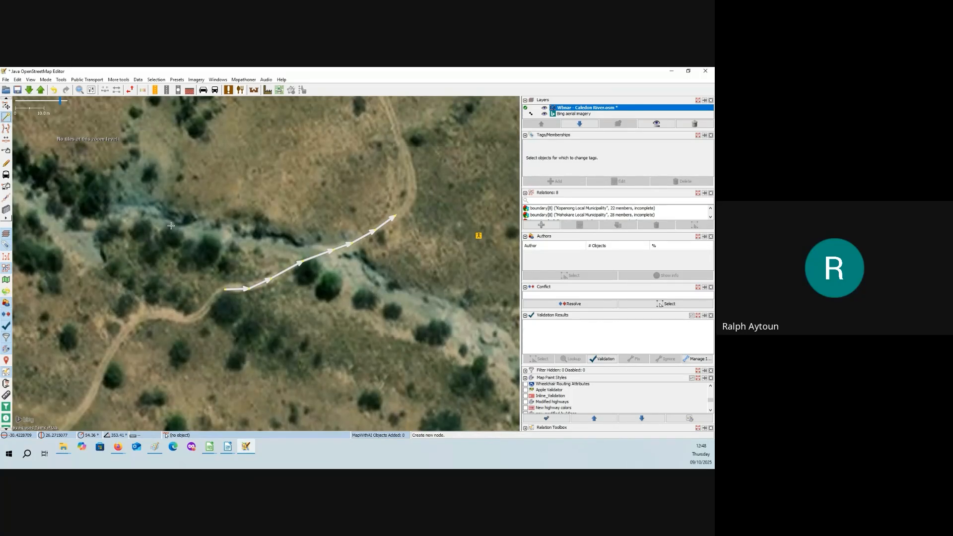
{"action": "left_click", "coordinate": [172, 225]}
{"action": "left_click", "coordinate": [222, 237]}
{"action": "left_click", "coordinate": [260, 236]}
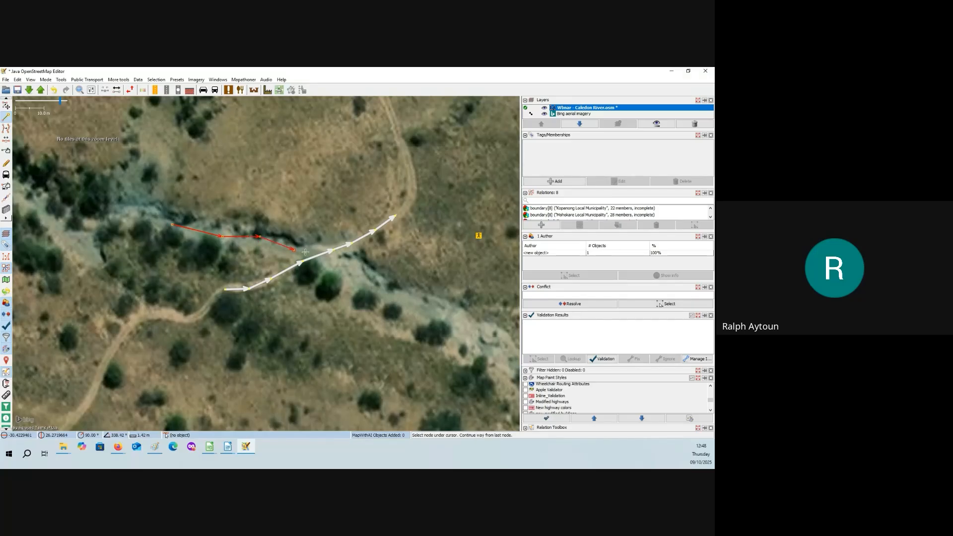
{"action": "left_click", "coordinate": [294, 249]}
{"action": "left_click", "coordinate": [331, 258]}
{"action": "left_click", "coordinate": [368, 283]}
{"action": "left_click", "coordinate": [404, 298]}
{"action": "left_click", "coordinate": [432, 309]}
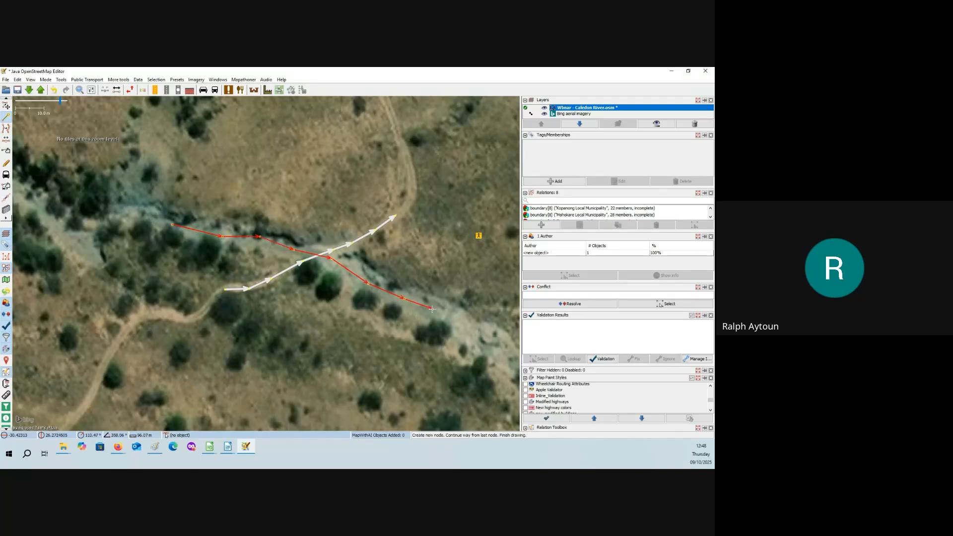
{"action": "key", "text": "Escape"}
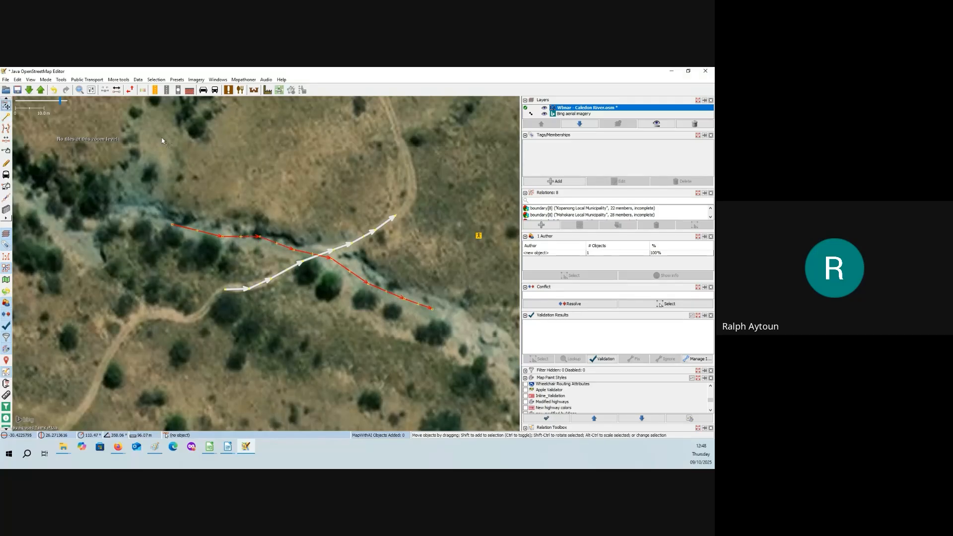
Tag the new streambed way as waterway=river and deselect it.
{"action": "key", "text": "alt+a"}
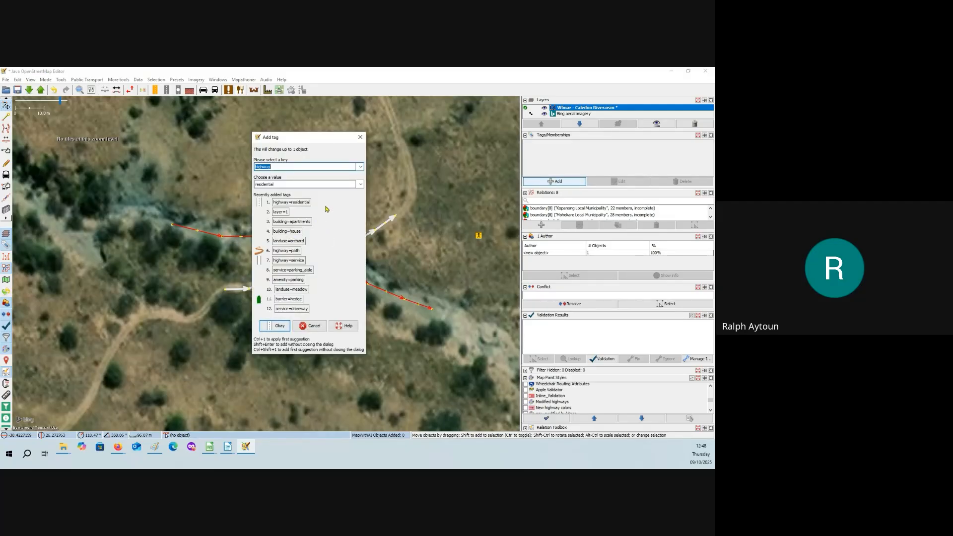
{"action": "type", "text": "waterway"}
{"action": "left_click", "coordinate": [284, 184]}
{"action": "type", "text": "river"}
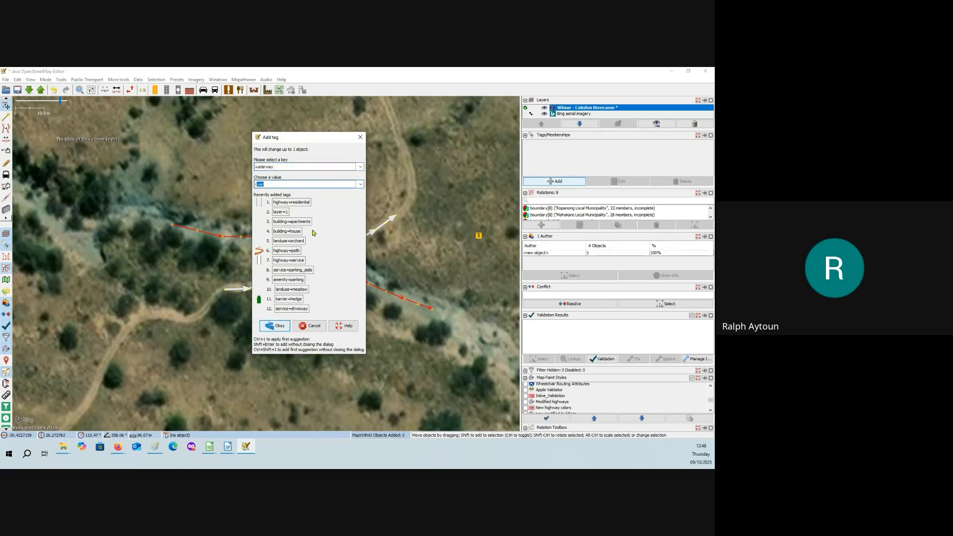
{"action": "left_click", "coordinate": [280, 327]}
{"action": "left_click", "coordinate": [319, 263]}
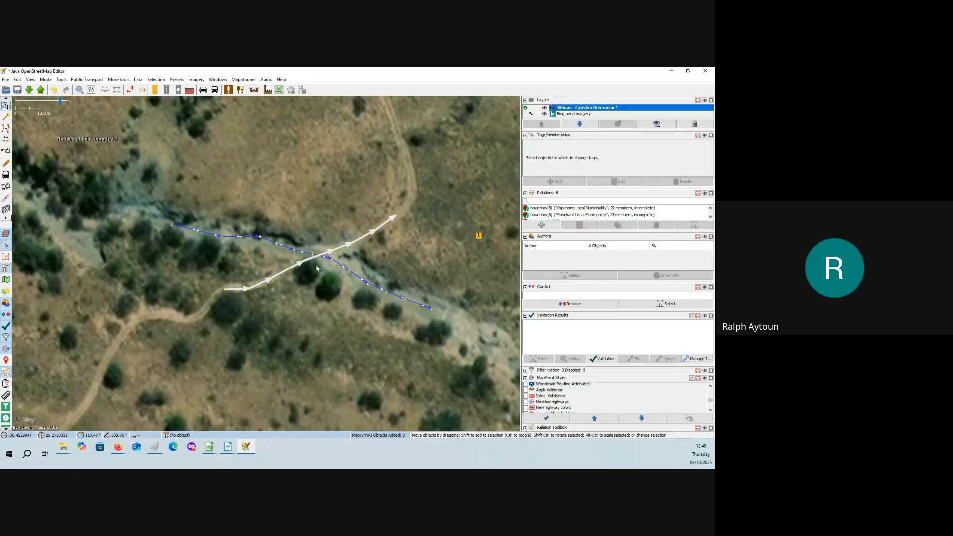
Add a shared node where the residential road crosses the river and tag it ford=yes.
{"action": "key", "text": "a"}
{"action": "scroll", "coordinate": [323, 275], "scroll_direction": "up", "scroll_amount": 2}
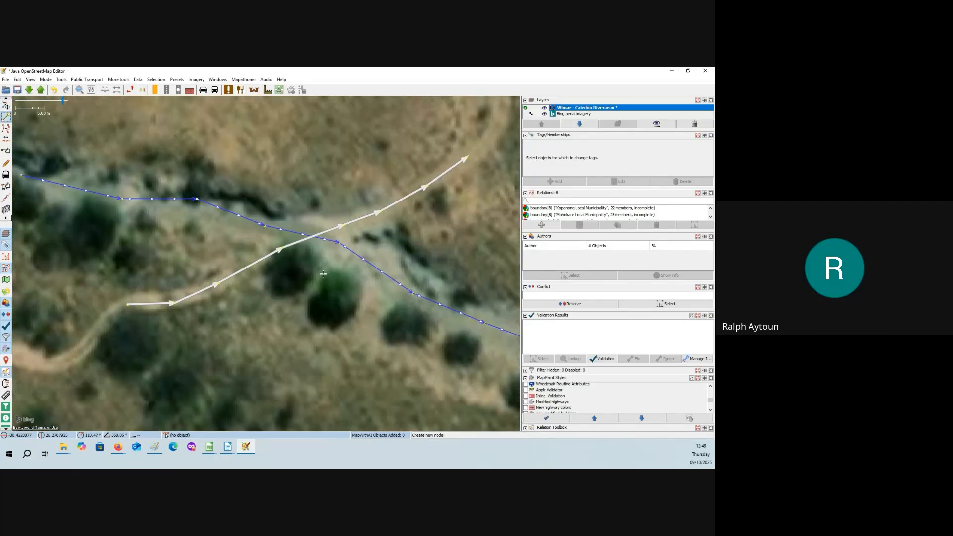
{"action": "left_click", "coordinate": [311, 236]}
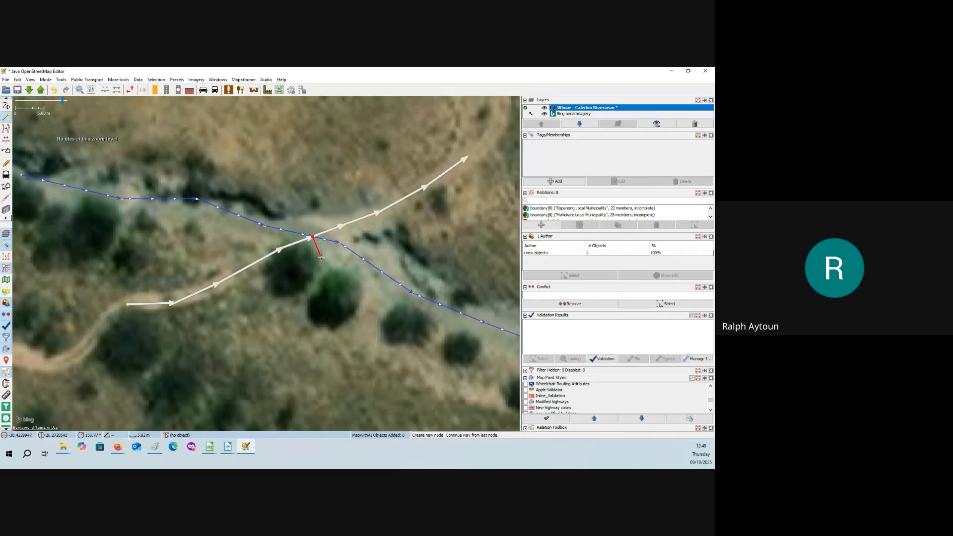
{"action": "key", "text": "Escape"}
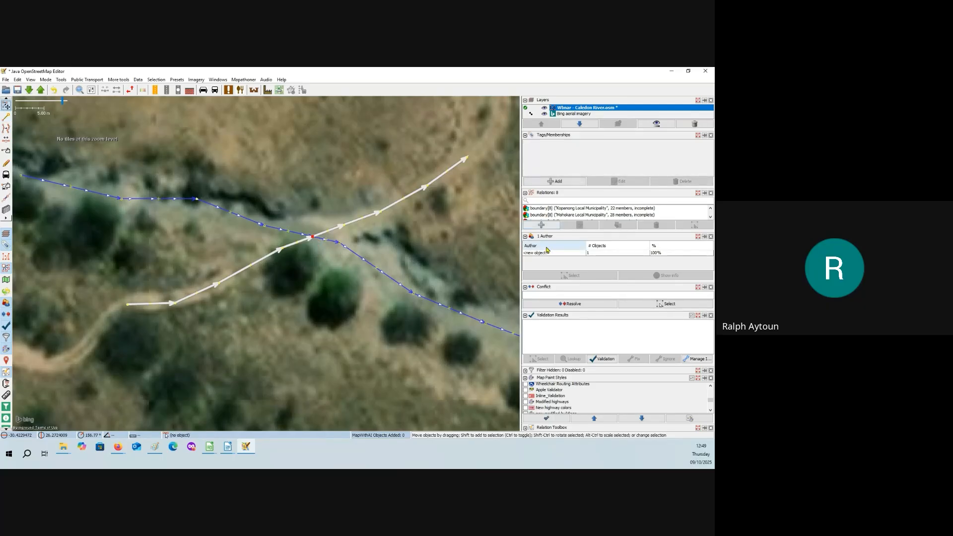
{"action": "left_click", "coordinate": [564, 182]}
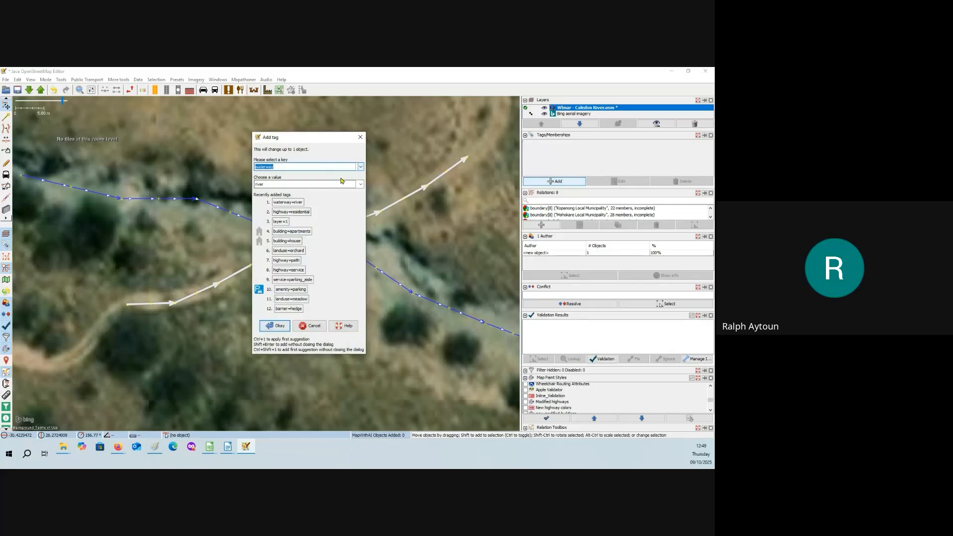
{"action": "type", "text": "ford"}
{"action": "left_click", "coordinate": [317, 185]}
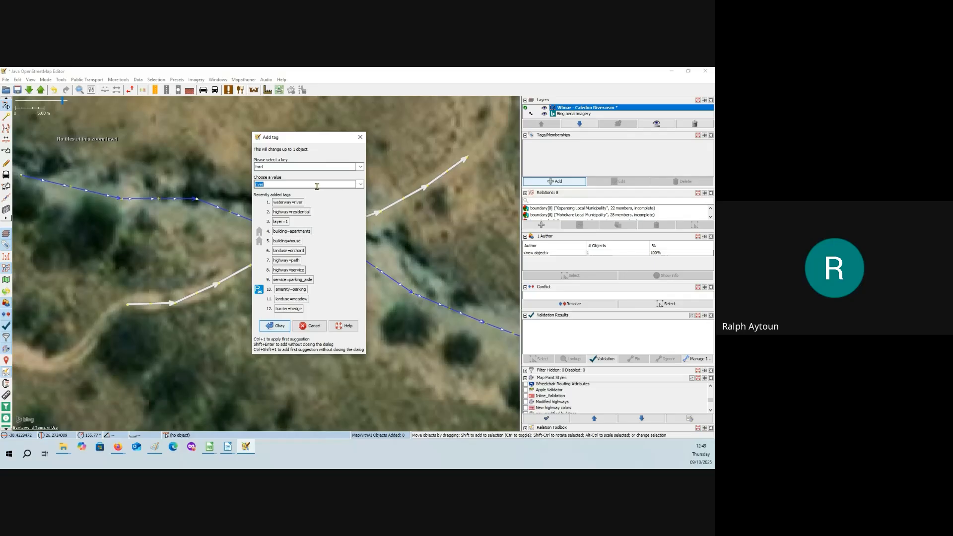
{"action": "type", "text": "yes"}
{"action": "left_click", "coordinate": [282, 326]}
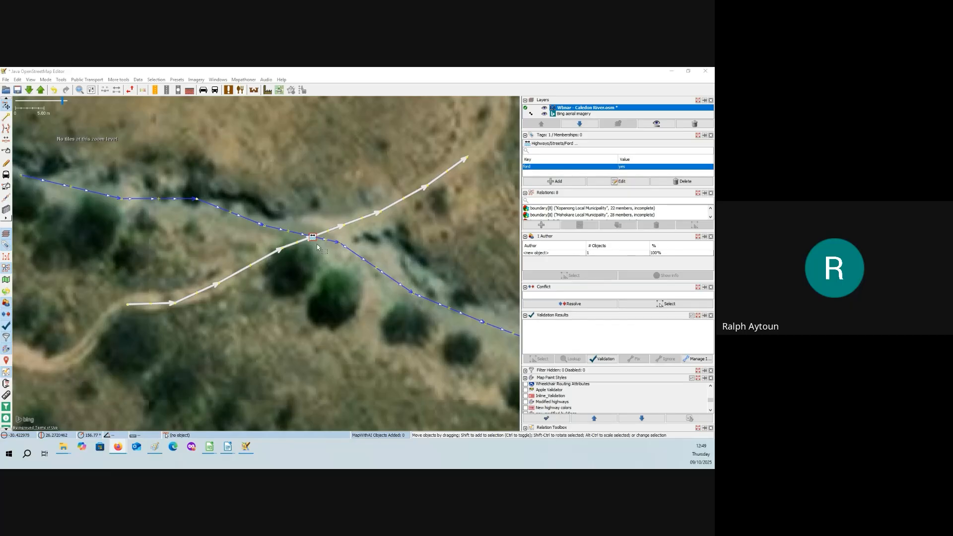
{"action": "scroll", "coordinate": [317, 244], "scroll_direction": "up", "scroll_amount": 2}
{"action": "scroll", "coordinate": [301, 217], "scroll_direction": "down", "scroll_amount": 2}
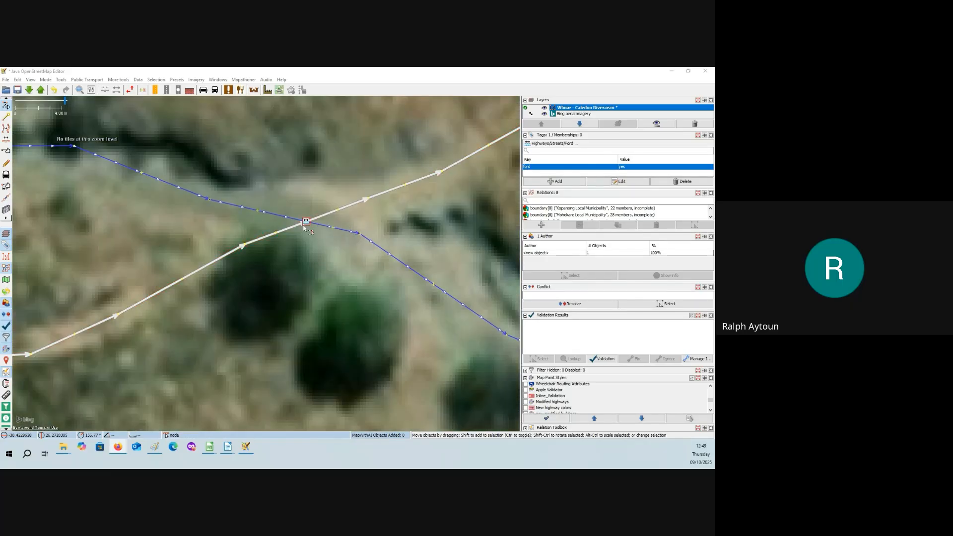
{"action": "scroll", "coordinate": [344, 248], "scroll_direction": "down", "scroll_amount": 2}
{"action": "scroll", "coordinate": [344, 249], "scroll_direction": "up", "scroll_amount": 2}
{"action": "scroll", "coordinate": [347, 270], "scroll_direction": "down", "scroll_amount": 2}
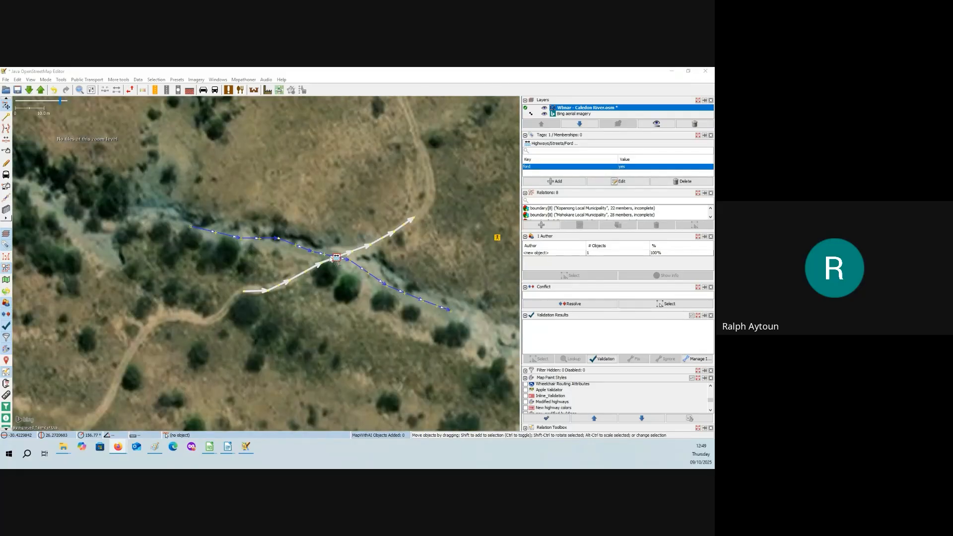
Find the place where the orange main road crosses a streambed just southeast of the round green field.
{"action": "left_click_drag", "start_coordinate": [435, 351], "coordinate": [377, 288]}
{"action": "scroll", "coordinate": [310, 237], "scroll_direction": "down", "scroll_amount": 10}
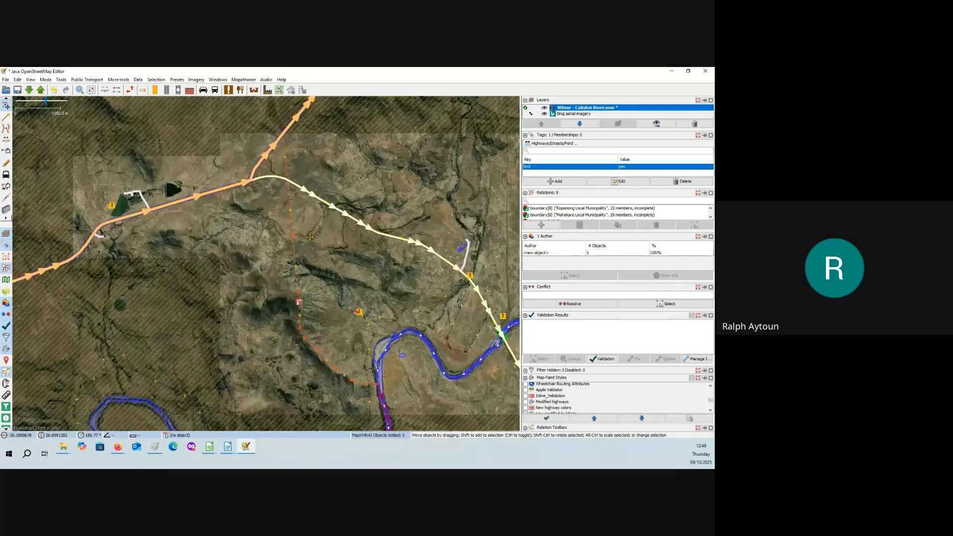
{"action": "scroll", "coordinate": [176, 223], "scroll_direction": "up", "scroll_amount": 5}
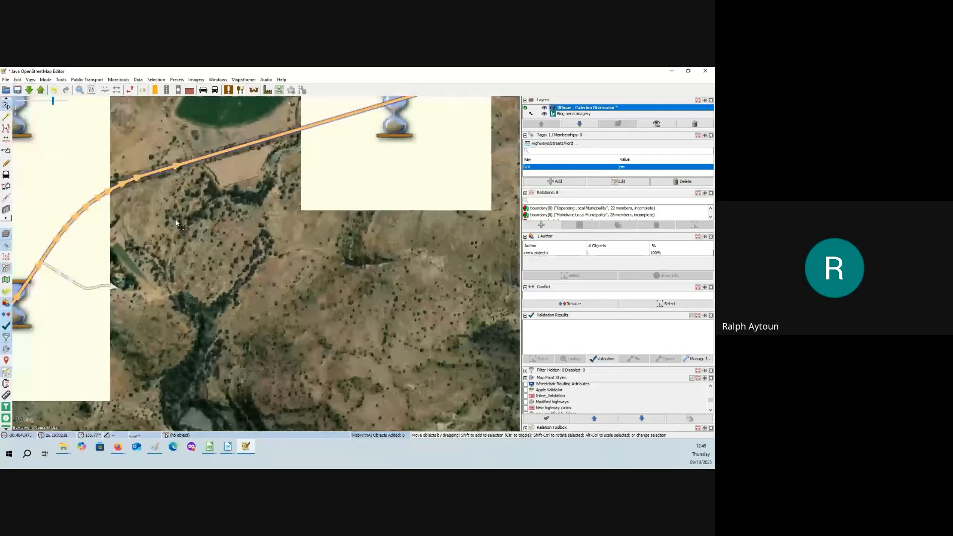
{"action": "scroll", "coordinate": [176, 224], "scroll_direction": "up", "scroll_amount": 2}
{"action": "left_click_drag", "start_coordinate": [177, 223], "coordinate": [284, 272]}
{"action": "left_click_drag", "start_coordinate": [236, 249], "coordinate": [146, 342]}
{"action": "left_click_drag", "start_coordinate": [424, 199], "coordinate": [316, 215]}
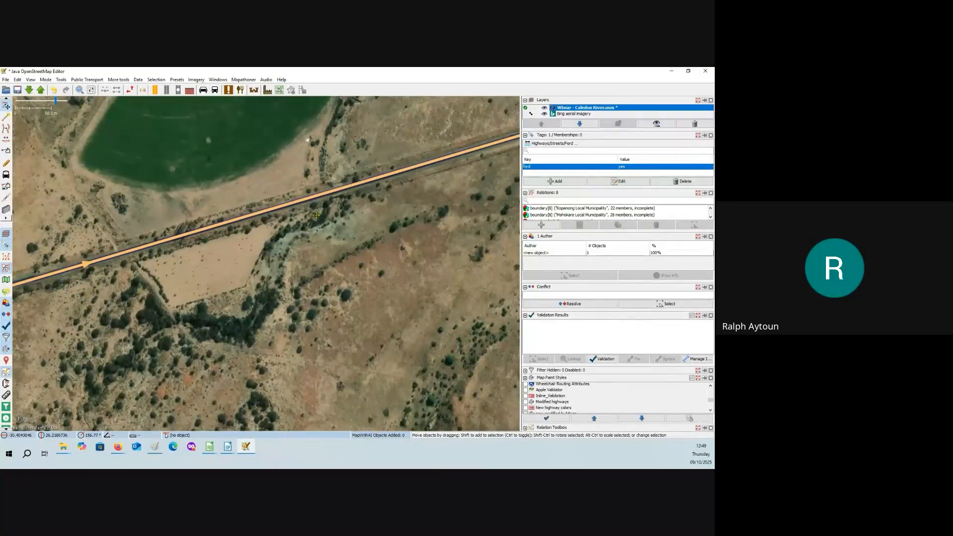
{"action": "scroll", "coordinate": [323, 220], "scroll_direction": "up", "scroll_amount": 2}
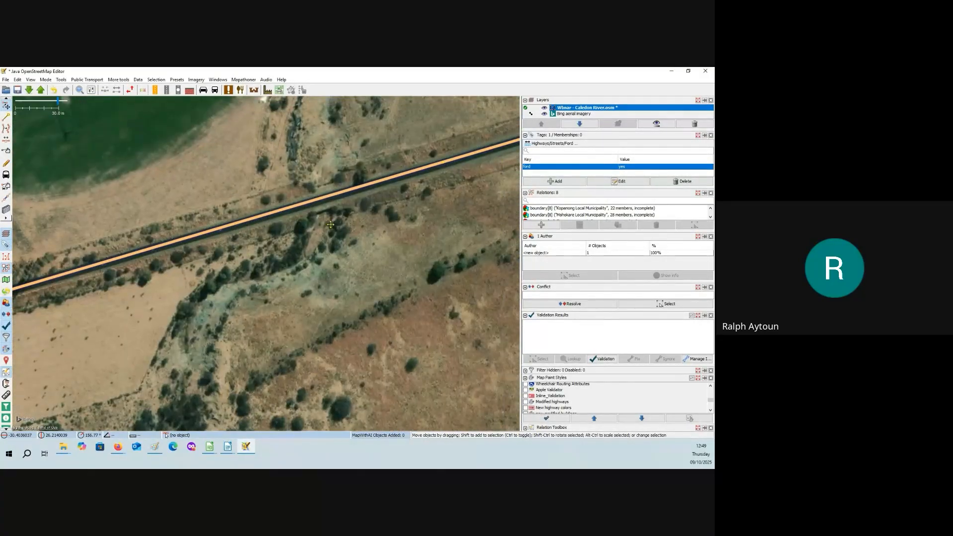
{"action": "scroll", "coordinate": [327, 224], "scroll_direction": "up", "scroll_amount": 3}
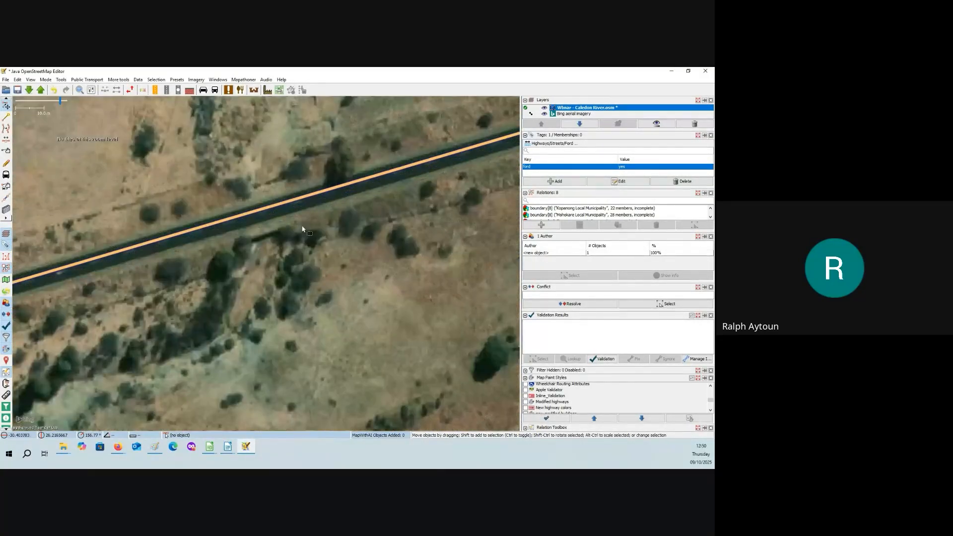
Hide the Caledon River data layer to examine the main road's streambed crossing on the imagery, and show the layer again.
{"action": "left_click", "coordinate": [545, 108]}
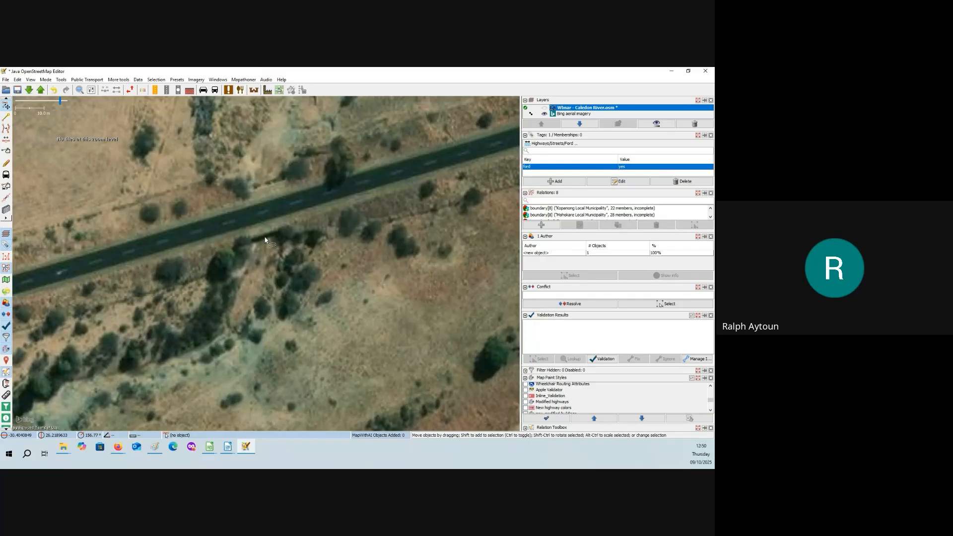
{"action": "scroll", "coordinate": [265, 237], "scroll_direction": "up", "scroll_amount": 2}
{"action": "left_click_drag", "start_coordinate": [265, 237], "coordinate": [295, 238]}
{"action": "scroll", "coordinate": [292, 238], "scroll_direction": "down", "scroll_amount": 3}
{"action": "scroll", "coordinate": [292, 239], "scroll_direction": "up", "scroll_amount": 1}
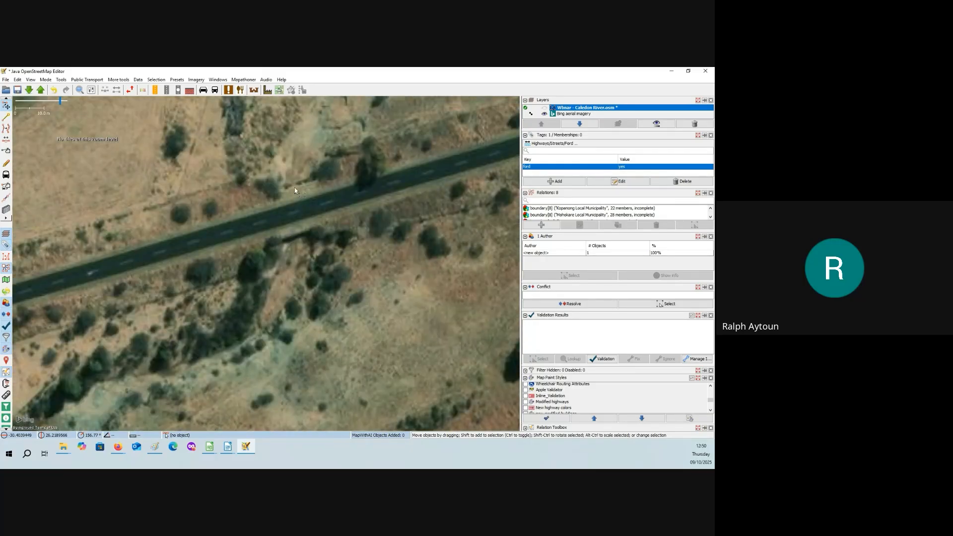
{"action": "left_click_drag", "start_coordinate": [294, 186], "coordinate": [324, 152]}
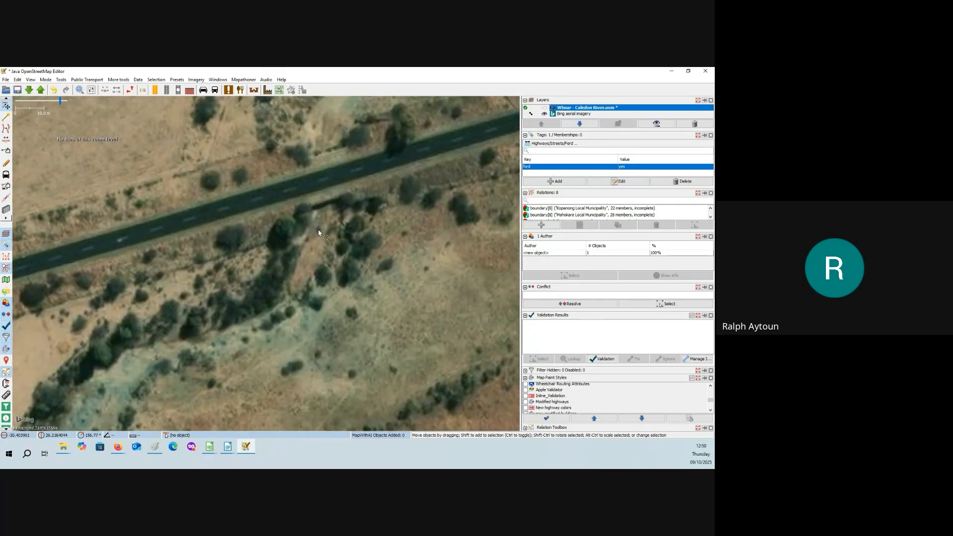
{"action": "left_click", "coordinate": [545, 108]}
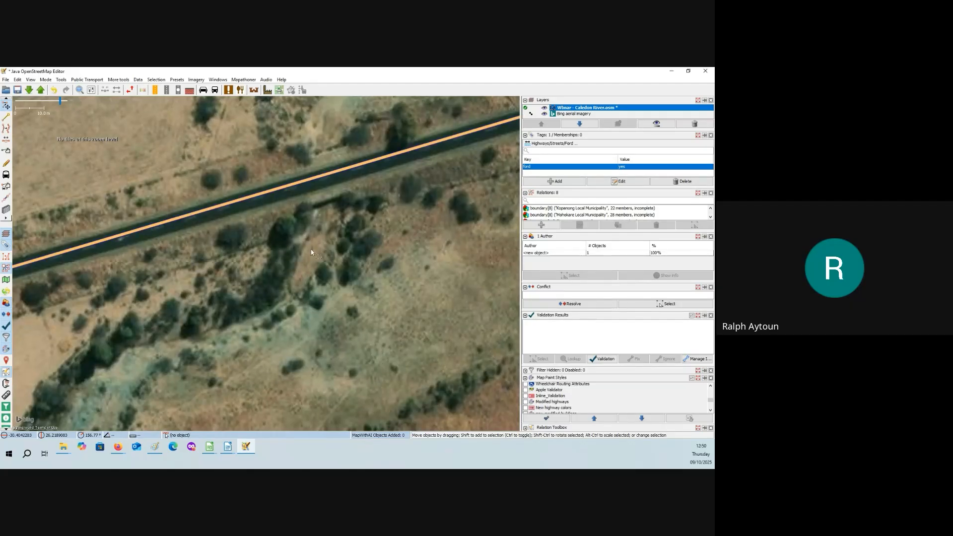
Draw a way about 121 m long up the streambed from southwest to north, passing across the main road without joining it.
{"action": "key", "text": "a"}
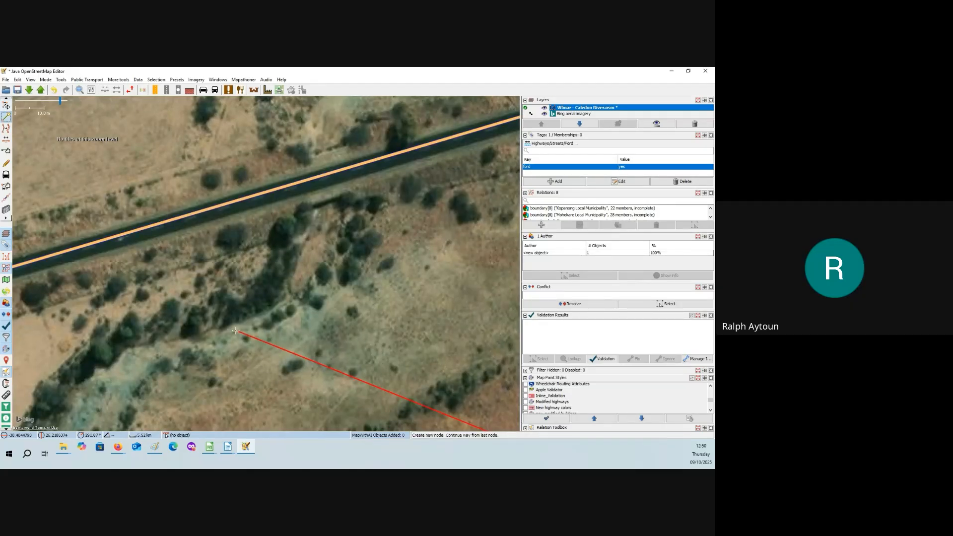
{"action": "key", "text": "Escape"}
{"action": "left_click", "coordinate": [222, 338]}
{"action": "left_click", "coordinate": [257, 326]}
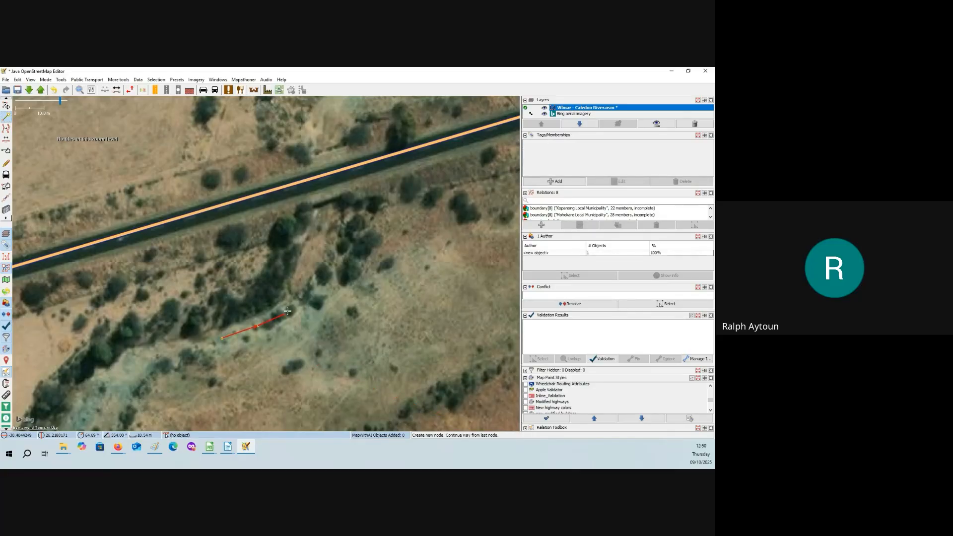
{"action": "left_click", "coordinate": [289, 306]}
{"action": "left_click", "coordinate": [310, 271]}
{"action": "left_click", "coordinate": [327, 212]}
{"action": "left_click_drag", "start_coordinate": [330, 181], "coordinate": [314, 335]}
{"action": "left_click", "coordinate": [324, 240]}
{"action": "left_click", "coordinate": [324, 198]}
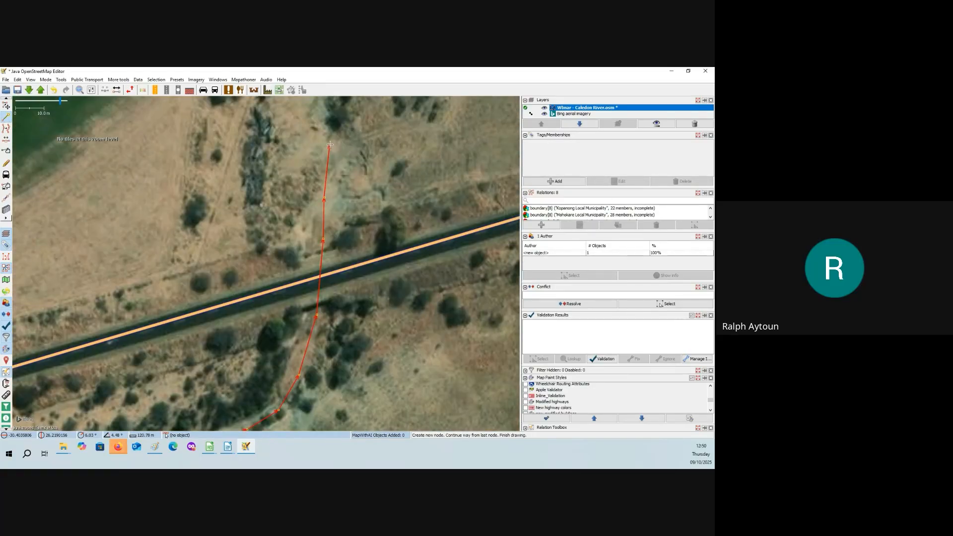
{"action": "double_click", "coordinate": [330, 145]}
{"action": "key", "text": "s"}
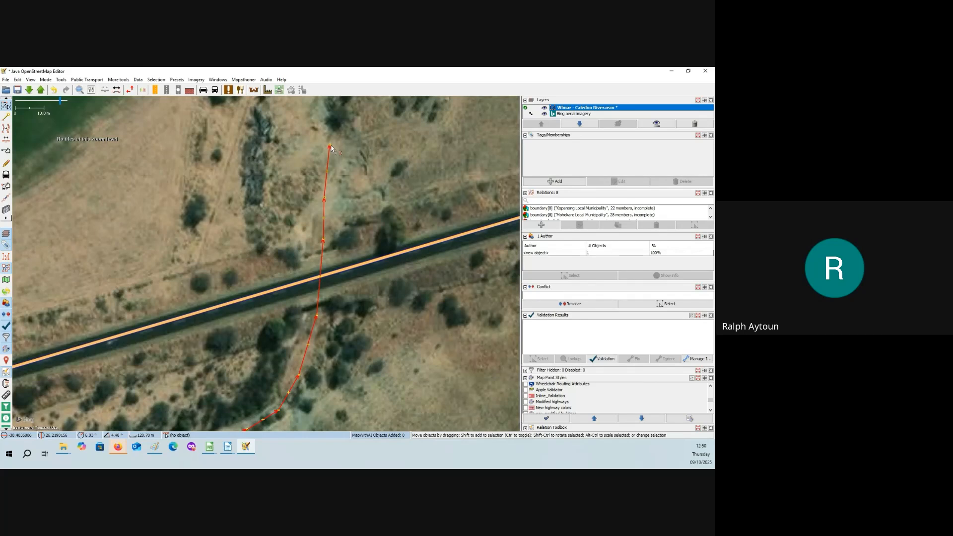
Tag the new way crossing the main road as waterway=river and deselect it.
{"action": "left_click", "coordinate": [549, 182]}
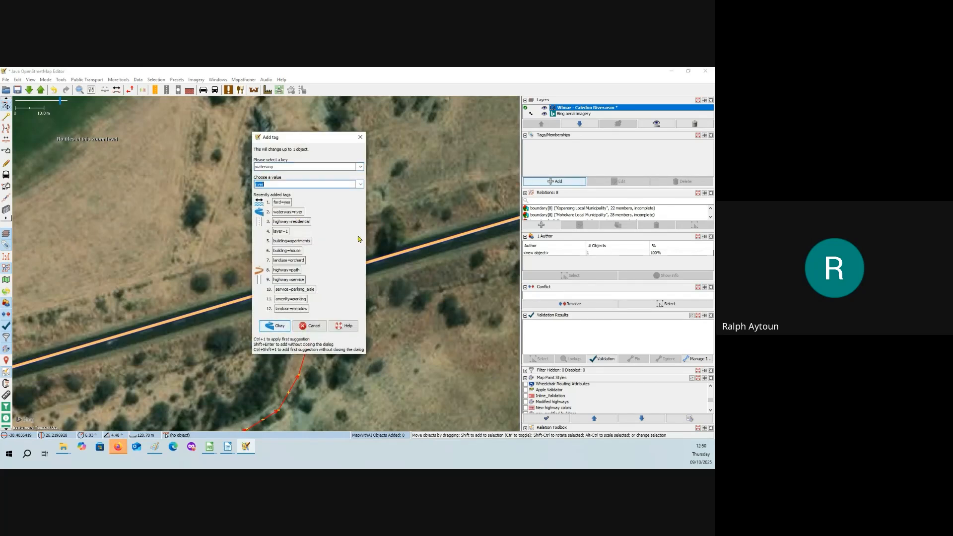
{"action": "left_click", "coordinate": [277, 325]}
{"action": "left_click_drag", "start_coordinate": [335, 340], "coordinate": [337, 244]}
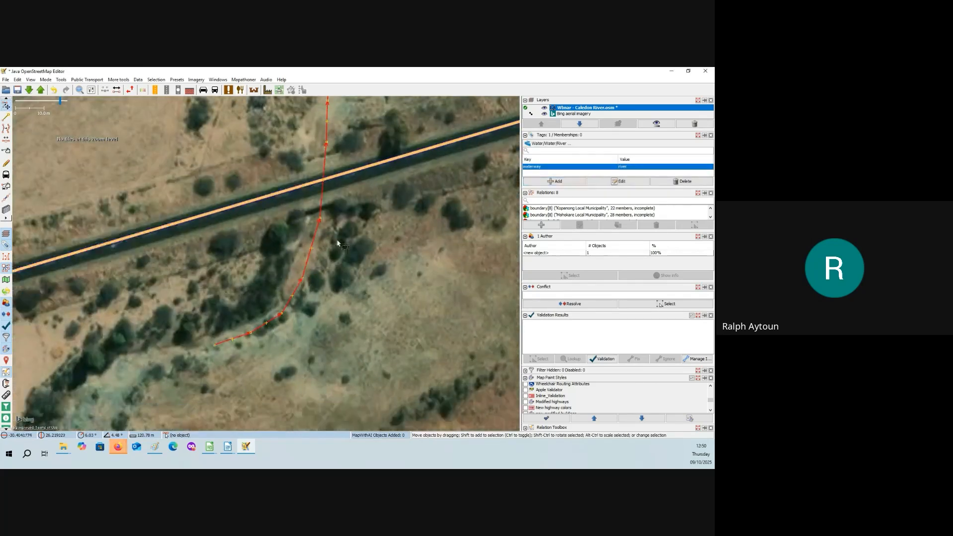
{"action": "left_click", "coordinate": [338, 243]}
Examine where the new river way crosses the main road, hiding the data layer to check both road edges on the imagery.
{"action": "scroll", "coordinate": [342, 251], "scroll_direction": "down", "scroll_amount": 3}
{"action": "scroll", "coordinate": [346, 255], "scroll_direction": "up", "scroll_amount": 4}
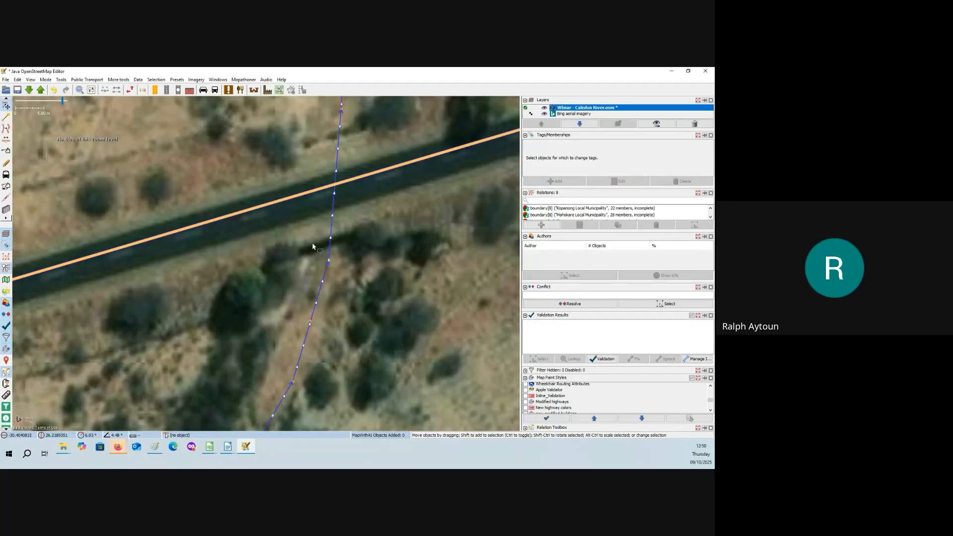
{"action": "scroll", "coordinate": [321, 244], "scroll_direction": "down", "scroll_amount": 4}
{"action": "scroll", "coordinate": [316, 249], "scroll_direction": "up", "scroll_amount": 4}
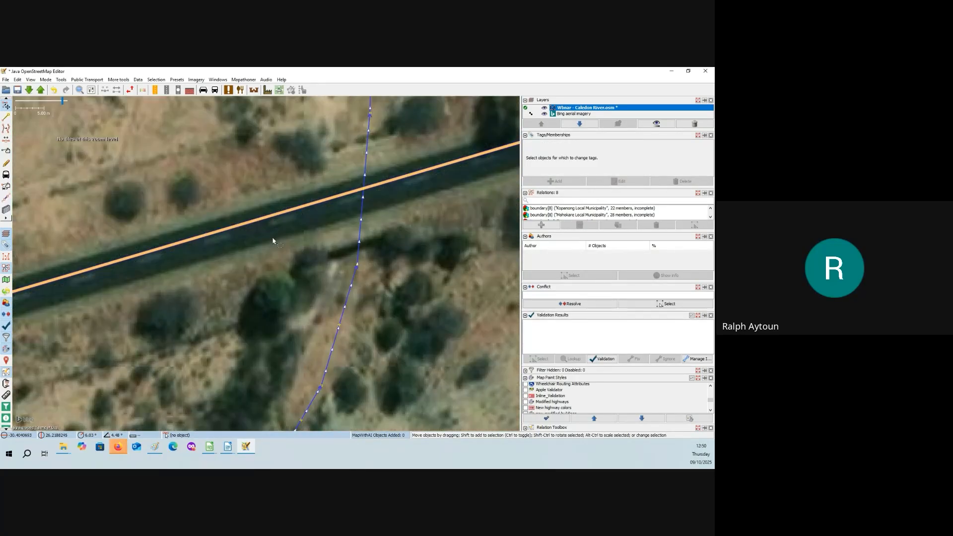
{"action": "left_click", "coordinate": [545, 108]}
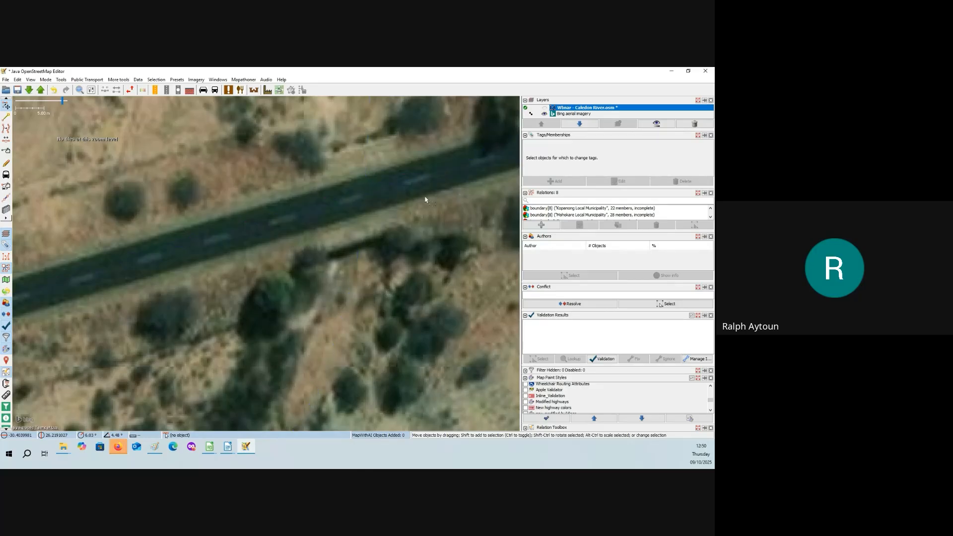
{"action": "left_click_drag", "start_coordinate": [410, 182], "coordinate": [338, 230]}
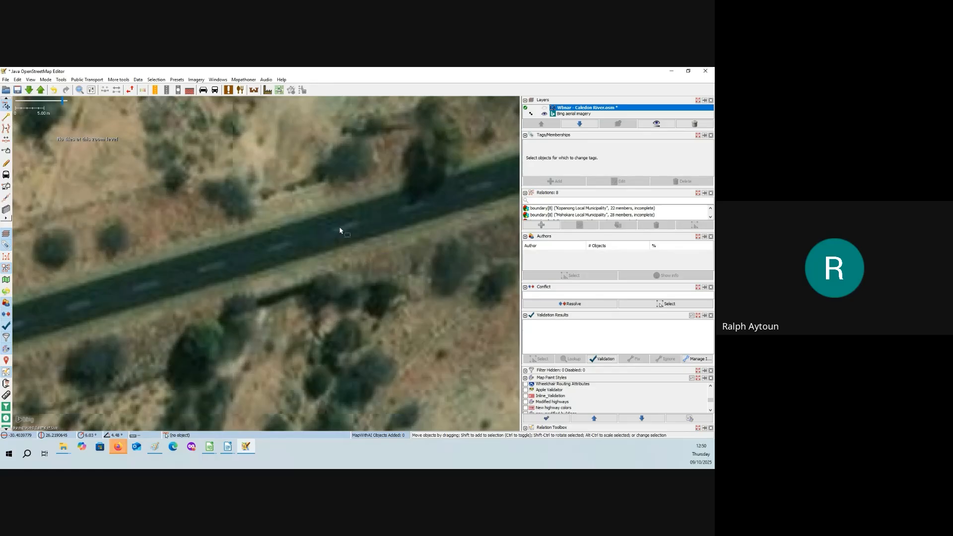
Show the Caledon River data layer again over the imagery at the main road crossing.
{"action": "left_click_drag", "start_coordinate": [287, 293], "coordinate": [298, 268]}
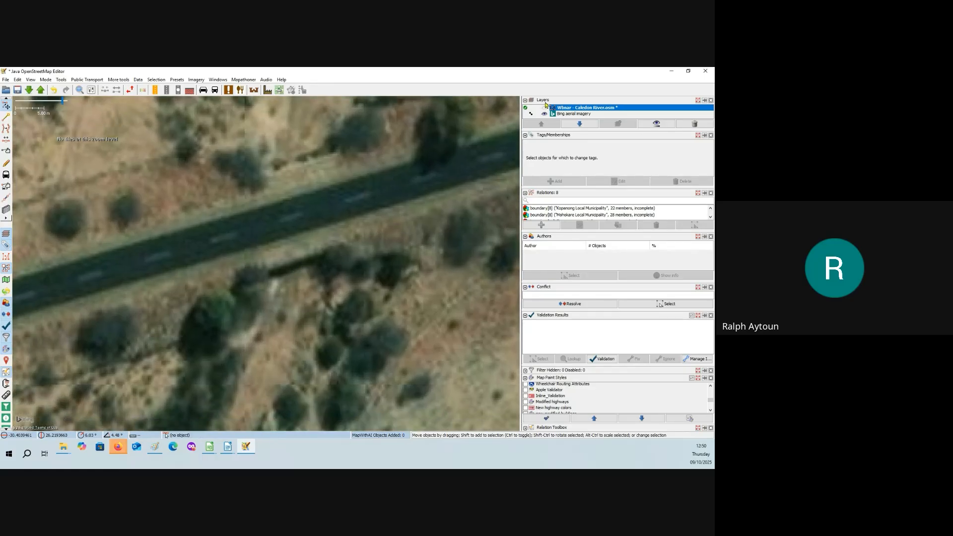
{"action": "left_click", "coordinate": [545, 107]}
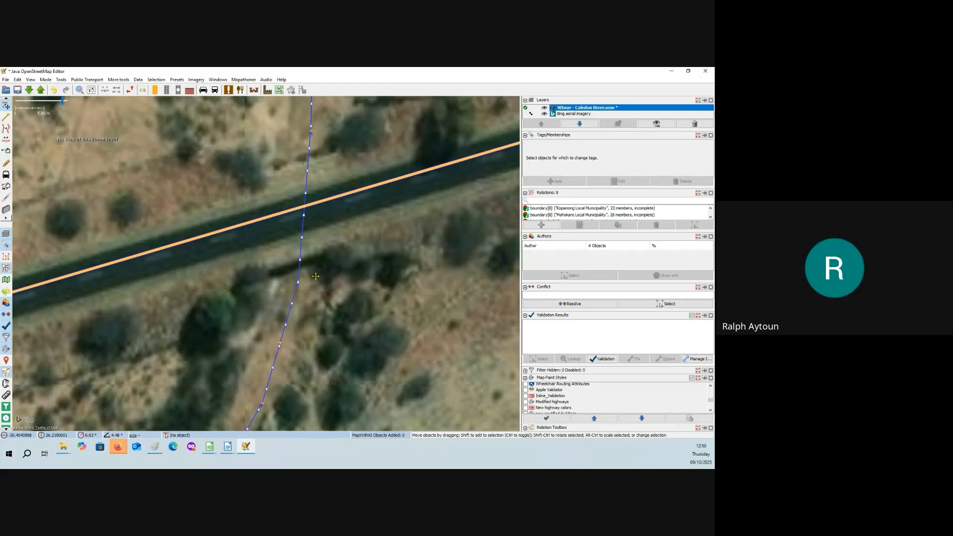
{"action": "left_click_drag", "start_coordinate": [53, 228], "coordinate": [97, 229]}
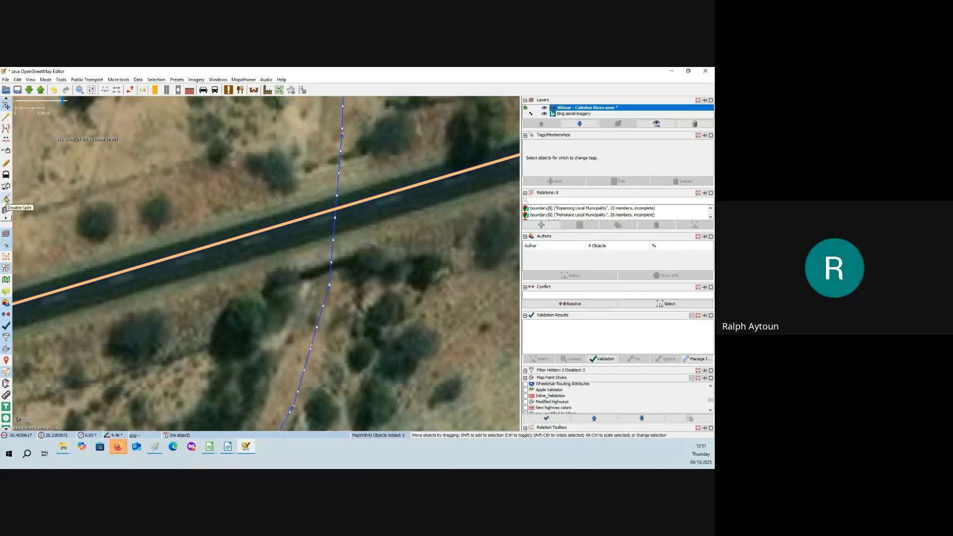
Double-split the river way on both sides of the main road and make the segment beneath it a tunnel of type culvert.
{"action": "left_click", "coordinate": [7, 200]}
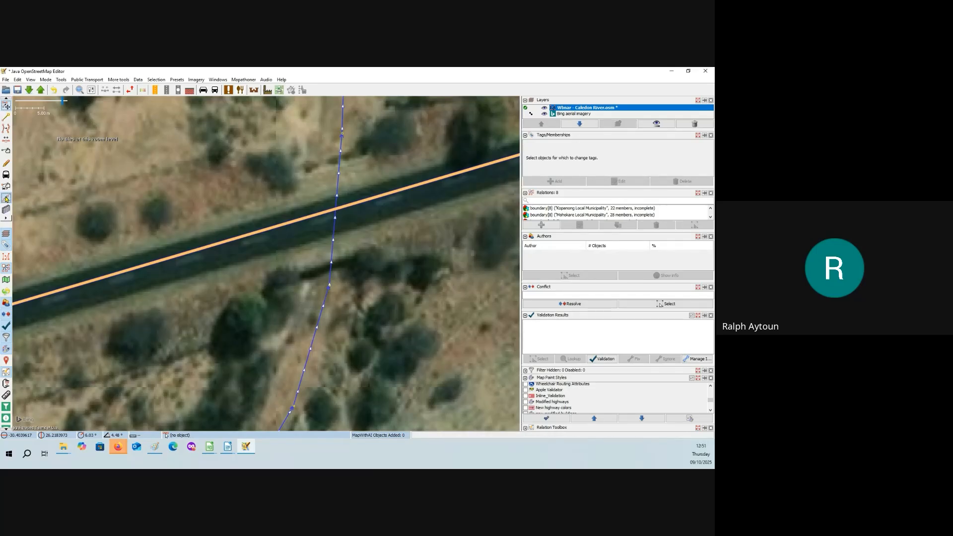
{"action": "left_click", "coordinate": [331, 272]}
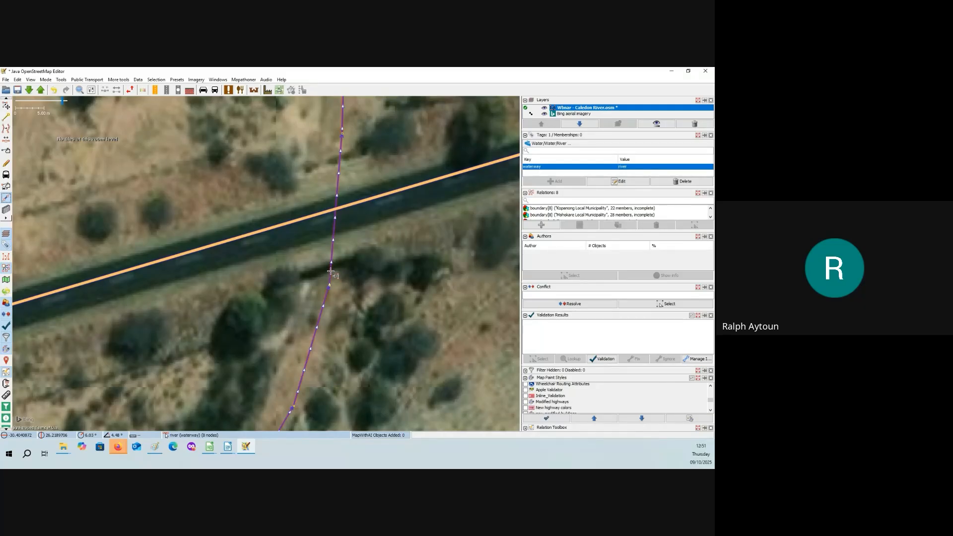
{"action": "left_click", "coordinate": [331, 272]}
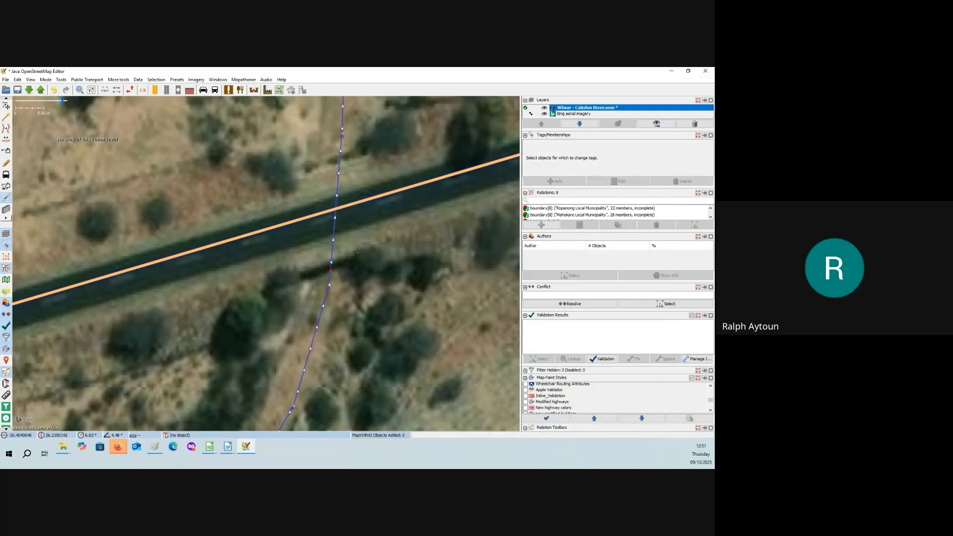
{"action": "left_click", "coordinate": [342, 150]}
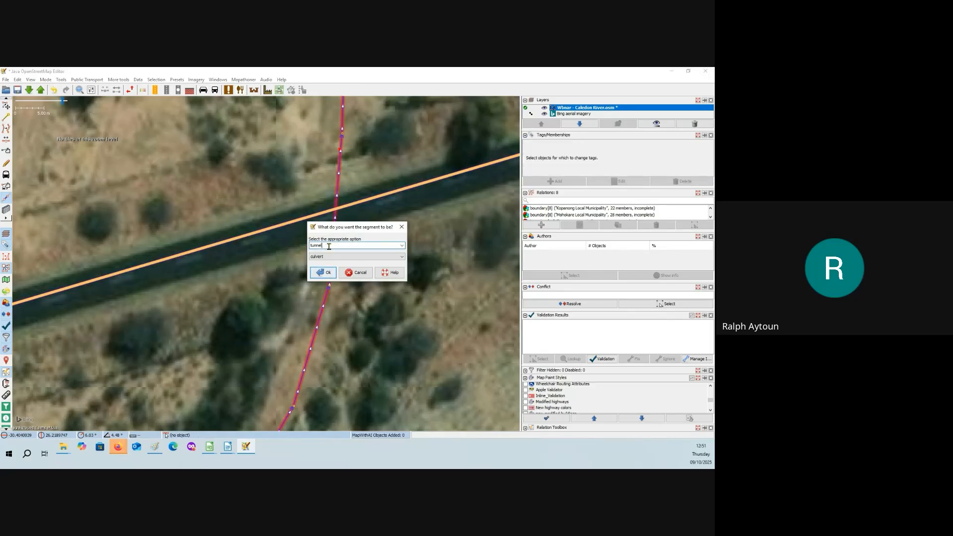
{"action": "left_click", "coordinate": [327, 274]}
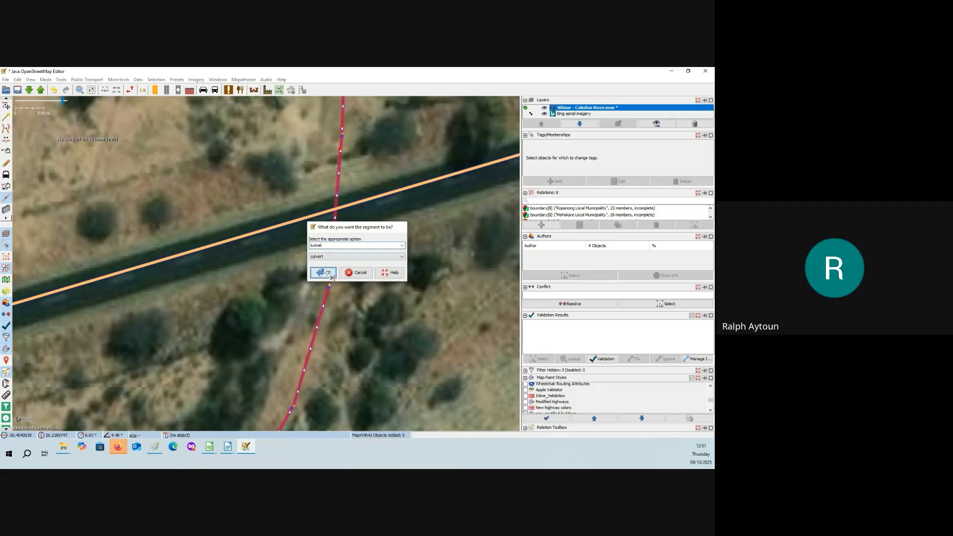
{"action": "key", "text": "s"}
{"action": "left_click", "coordinate": [394, 284]}
{"action": "left_click_drag", "start_coordinate": [393, 284], "coordinate": [369, 300]}
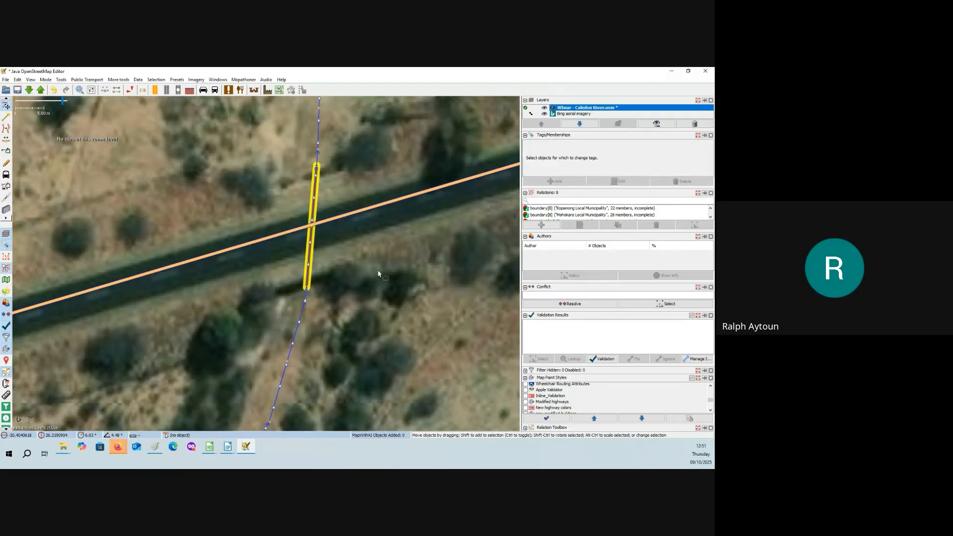
{"action": "left_click", "coordinate": [309, 258]}
{"action": "left_click", "coordinate": [362, 277]}
Turn off the Layer checker map paint style.
{"action": "scroll", "coordinate": [366, 279], "scroll_direction": "down", "scroll_amount": 2}
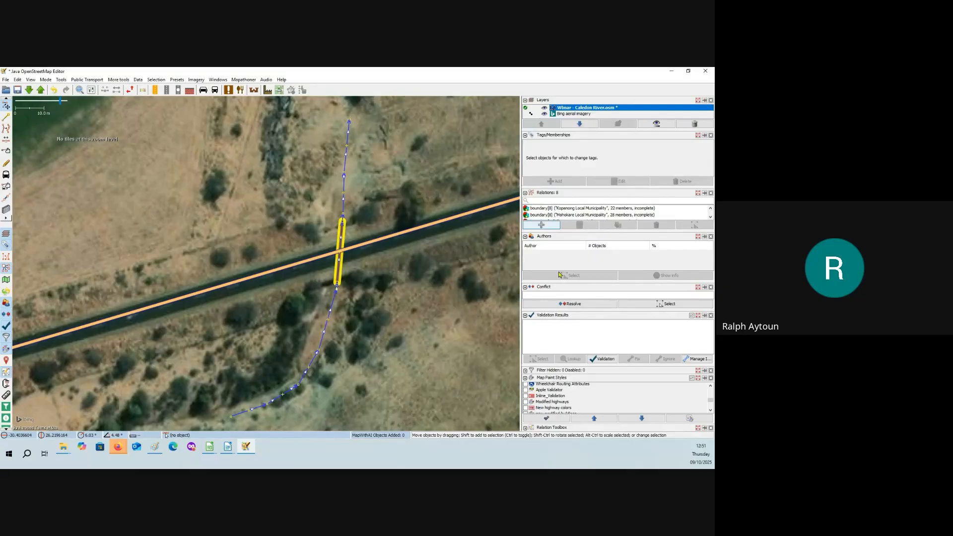
{"action": "scroll", "coordinate": [553, 404], "scroll_direction": "down", "scroll_amount": 1}
{"action": "scroll", "coordinate": [553, 404], "scroll_direction": "down", "scroll_amount": 4}
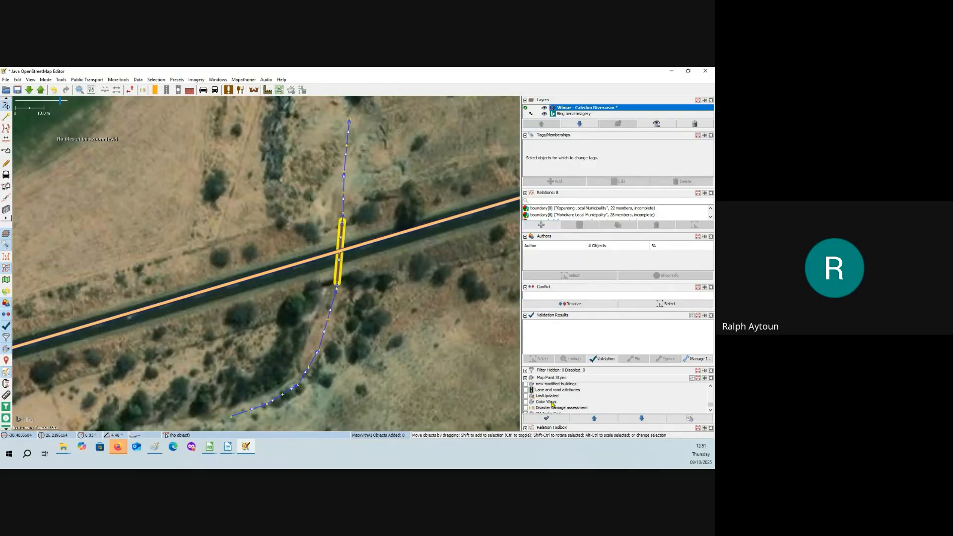
{"action": "scroll", "coordinate": [550, 406], "scroll_direction": "up", "scroll_amount": 1}
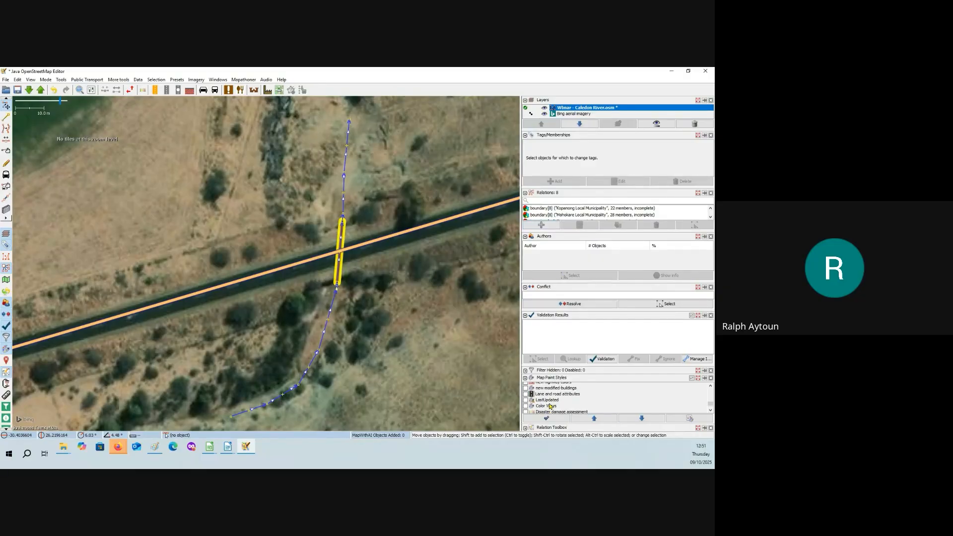
{"action": "scroll", "coordinate": [551, 406], "scroll_direction": "up", "scroll_amount": 4}
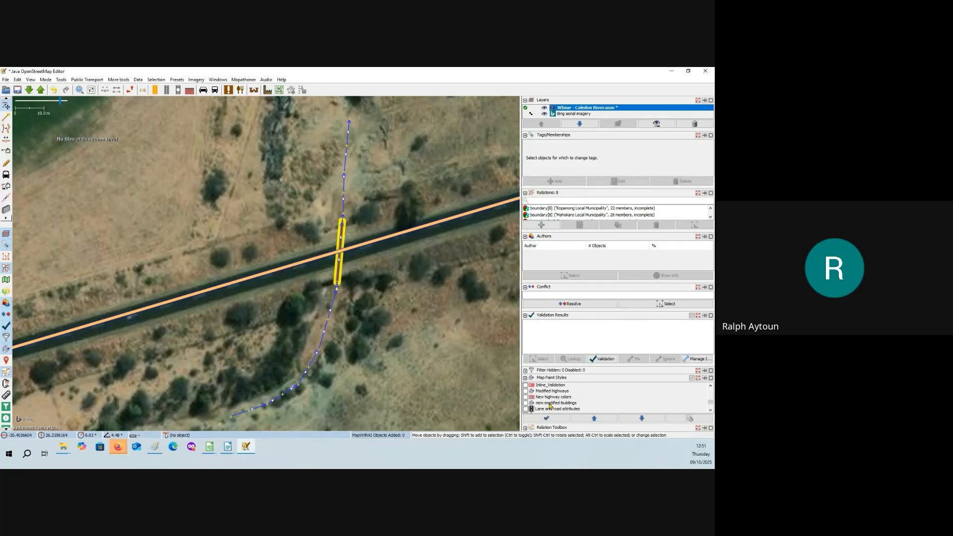
{"action": "scroll", "coordinate": [550, 406], "scroll_direction": "up", "scroll_amount": 5}
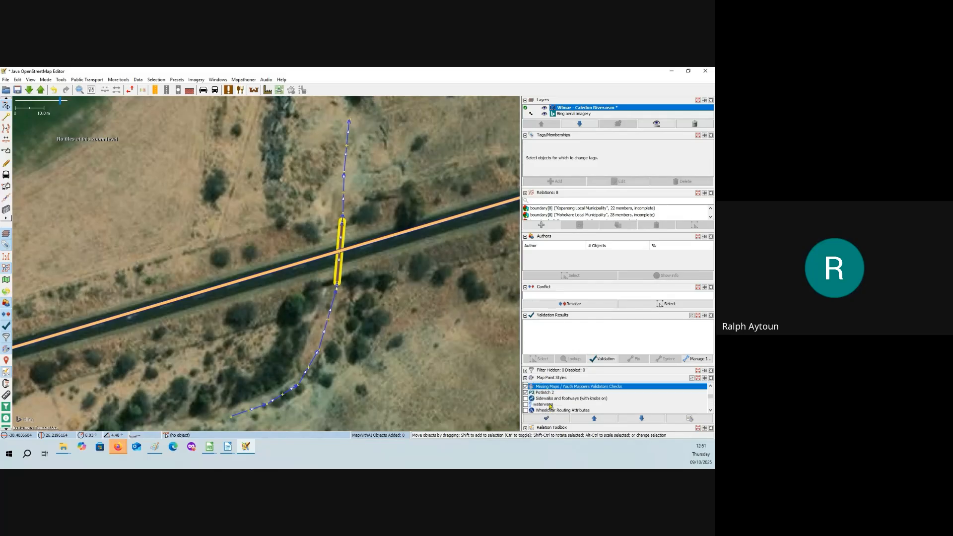
{"action": "scroll", "coordinate": [550, 406], "scroll_direction": "up", "scroll_amount": 1}
{"action": "scroll", "coordinate": [550, 406], "scroll_direction": "up", "scroll_amount": 3}
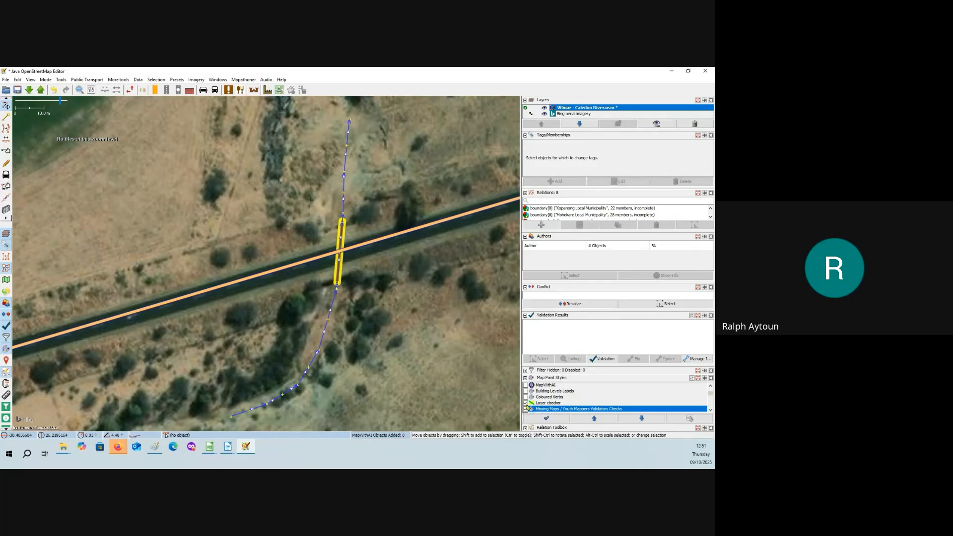
{"action": "left_click", "coordinate": [525, 404]}
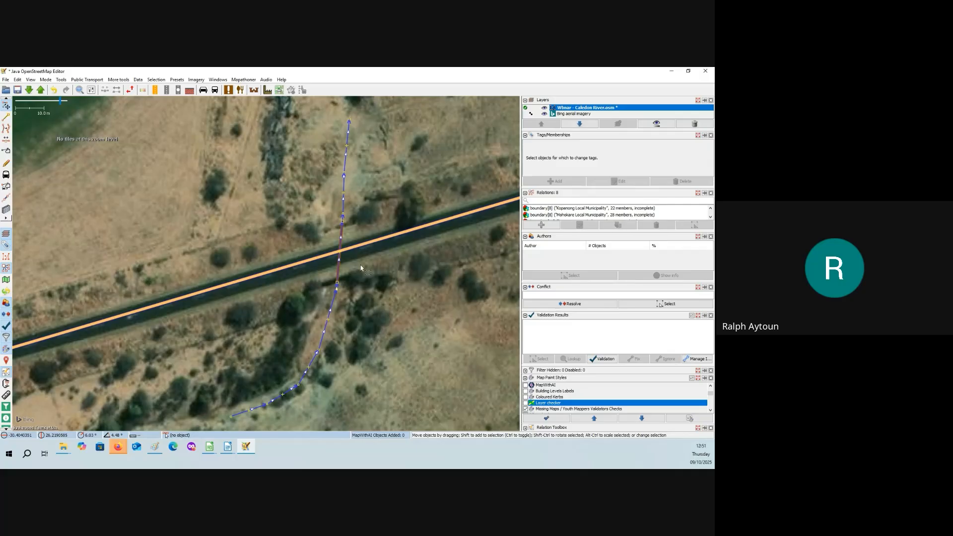
Select the culvert segment beneath the main road, review its layer, tunnel and waterway tags, and deselect it.
{"action": "scroll", "coordinate": [361, 268], "scroll_direction": "up", "scroll_amount": 2}
{"action": "left_click", "coordinate": [336, 268]}
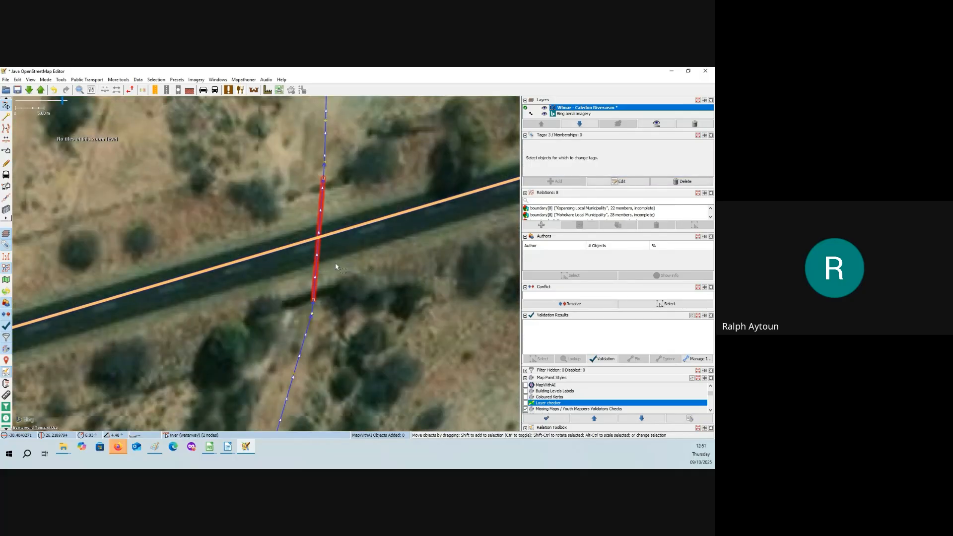
{"action": "left_click", "coordinate": [360, 270]}
{"action": "scroll", "coordinate": [359, 270], "scroll_direction": "down", "scroll_amount": 2}
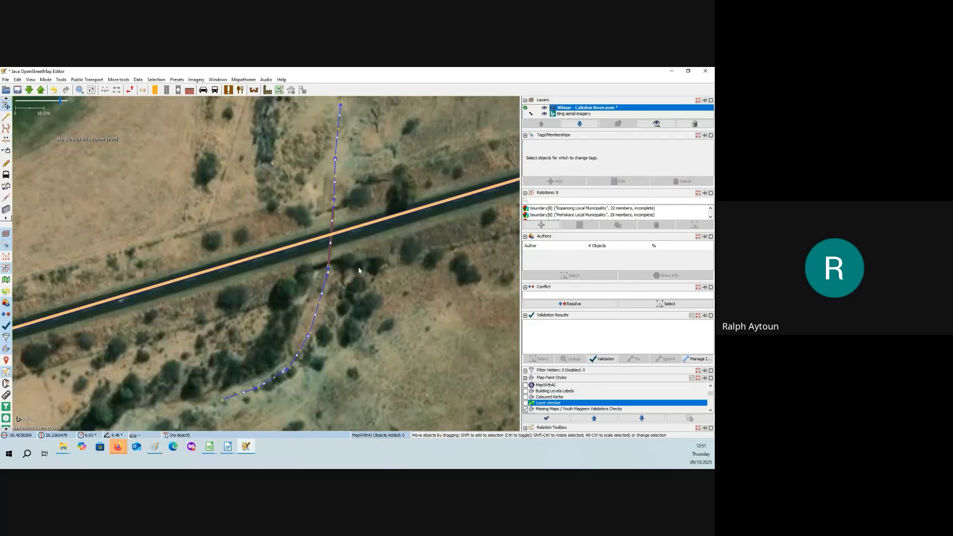
{"action": "left_click", "coordinate": [331, 256]}
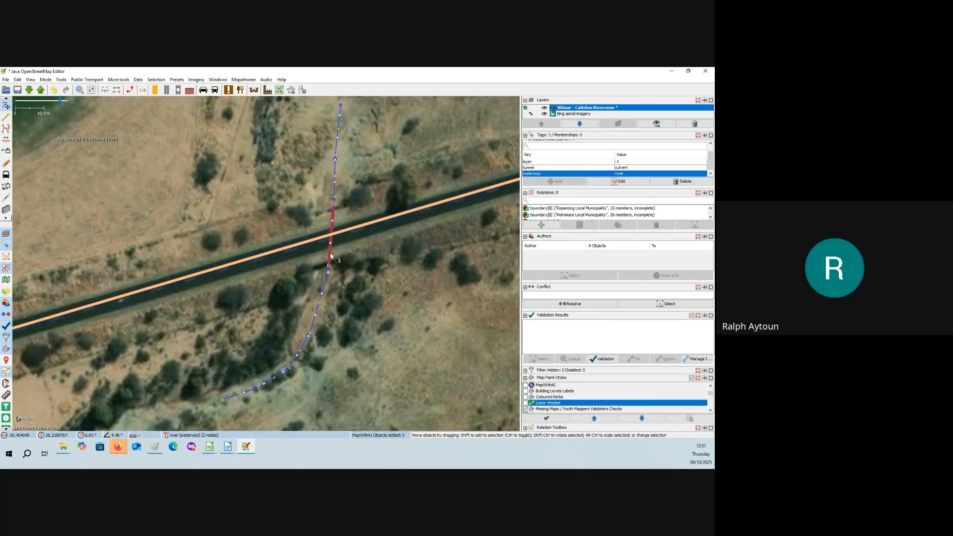
{"action": "left_click", "coordinate": [368, 290]}
{"action": "left_click_drag", "start_coordinate": [368, 290], "coordinate": [352, 275]}
Examine the river way at the main road crossing and the surrounding streambeds and farmland at wider scales.
{"action": "scroll", "coordinate": [368, 274], "scroll_direction": "down", "scroll_amount": 2}
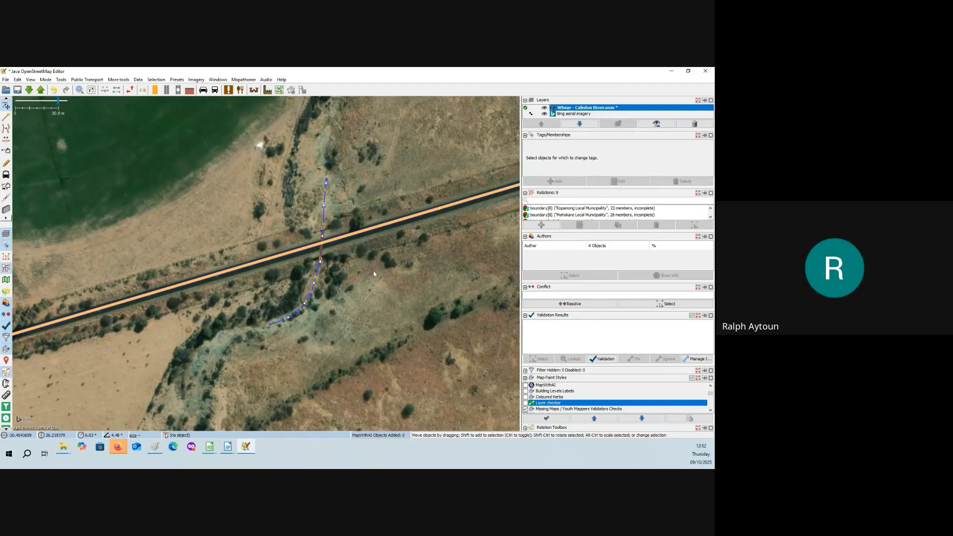
{"action": "scroll", "coordinate": [374, 272], "scroll_direction": "down", "scroll_amount": 2}
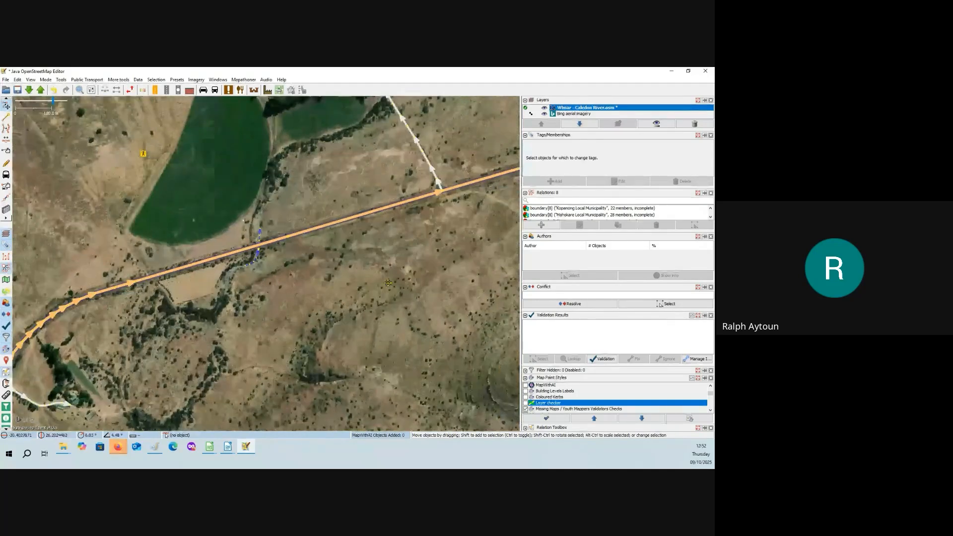
{"action": "left_click_drag", "start_coordinate": [381, 284], "coordinate": [518, 317]}
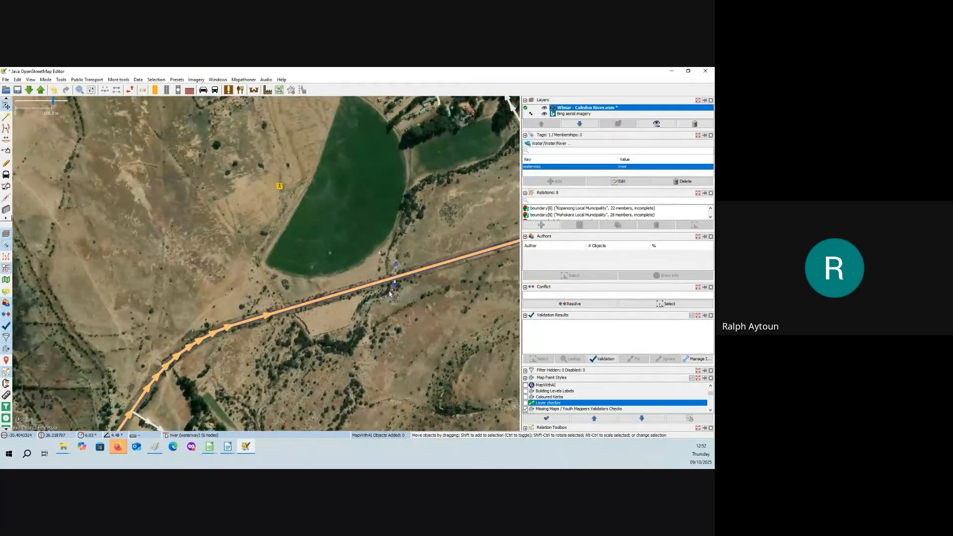
{"action": "left_click", "coordinate": [394, 287]}
{"action": "left_click_drag", "start_coordinate": [442, 306], "coordinate": [391, 302]}
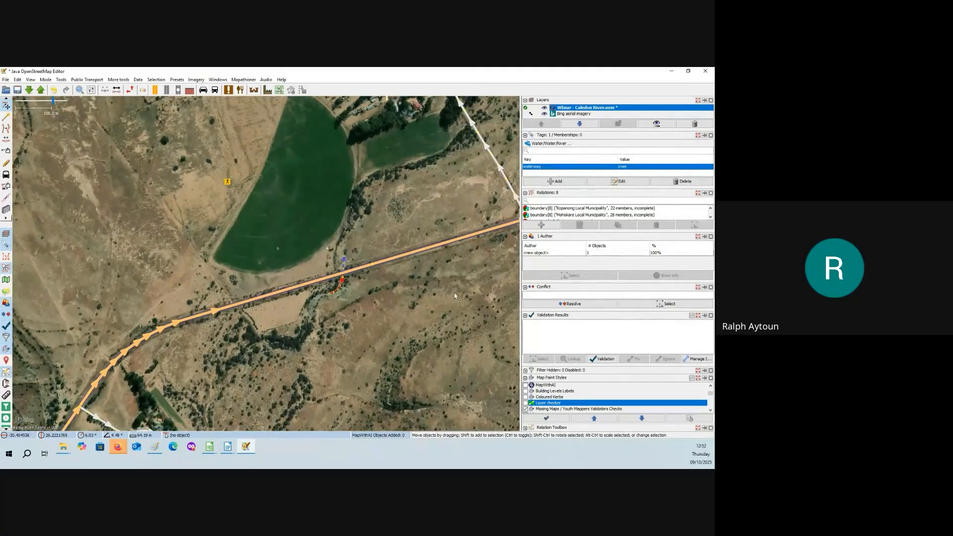
{"action": "left_click", "coordinate": [422, 307]}
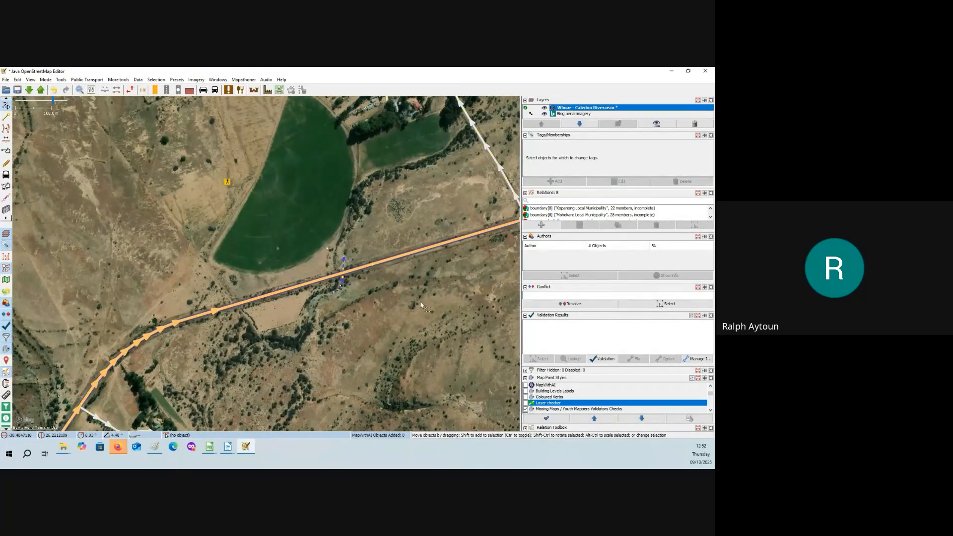
{"action": "left_click", "coordinate": [343, 277]}
{"action": "scroll", "coordinate": [342, 276], "scroll_direction": "up", "scroll_amount": 3}
{"action": "left_click", "coordinate": [411, 309]}
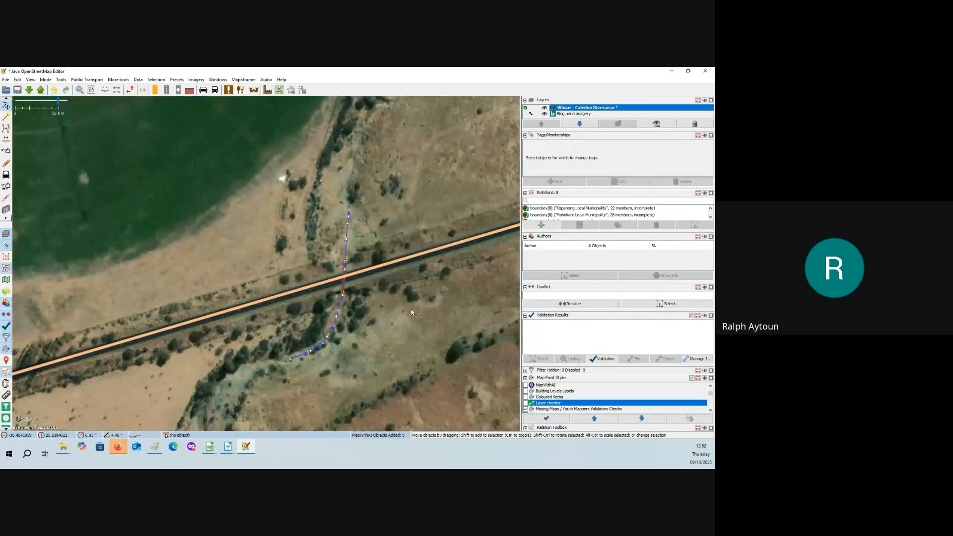
{"action": "left_click_drag", "start_coordinate": [444, 316], "coordinate": [342, 264]}
{"action": "scroll", "coordinate": [342, 264], "scroll_direction": "down", "scroll_amount": 6}
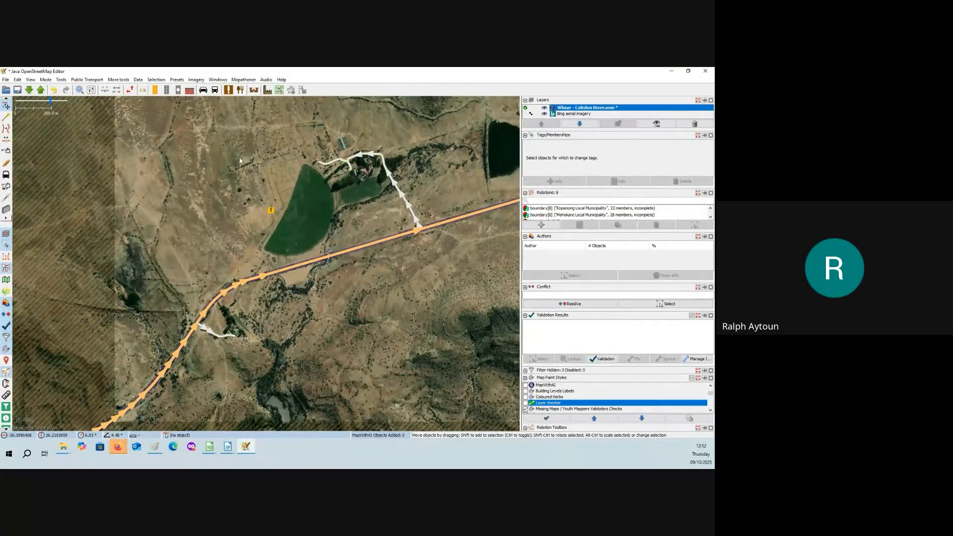
{"action": "left_click_drag", "start_coordinate": [228, 159], "coordinate": [296, 172]}
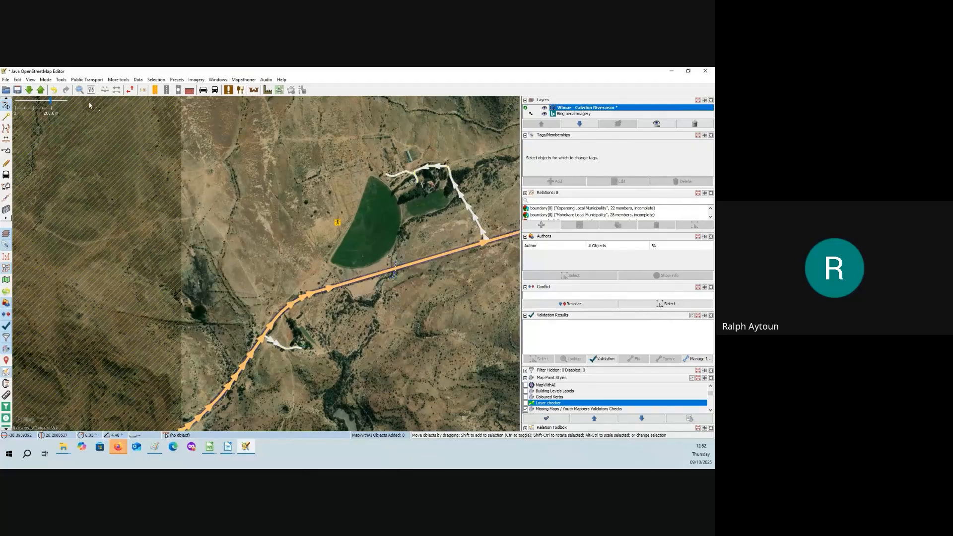
Delete the Caledon River layer without saving or uploading it, and open the recent file Waterway errors.osm.
{"action": "left_click", "coordinate": [695, 124]}
{"action": "left_click", "coordinate": [333, 315]}
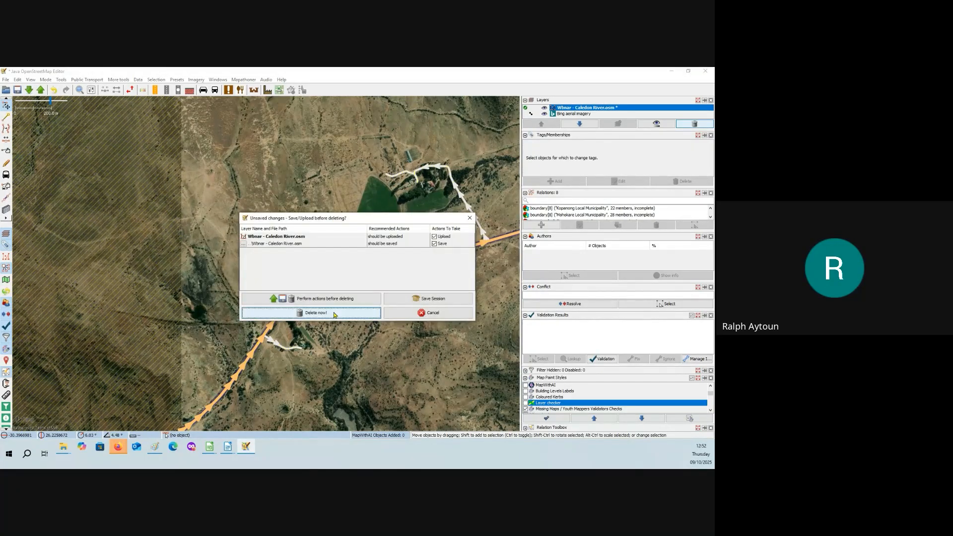
{"action": "left_click", "coordinate": [5, 81]}
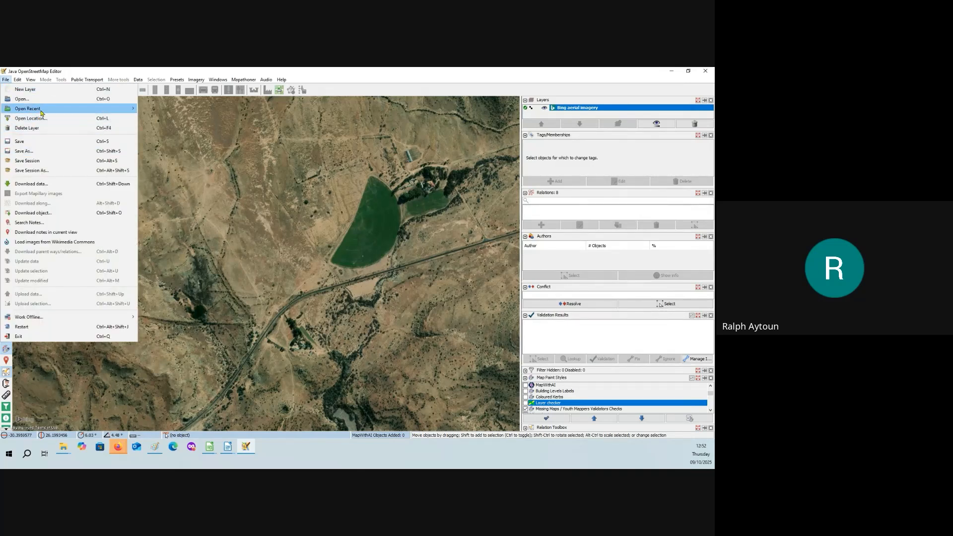
{"action": "mouse_move", "coordinate": [43, 110]}
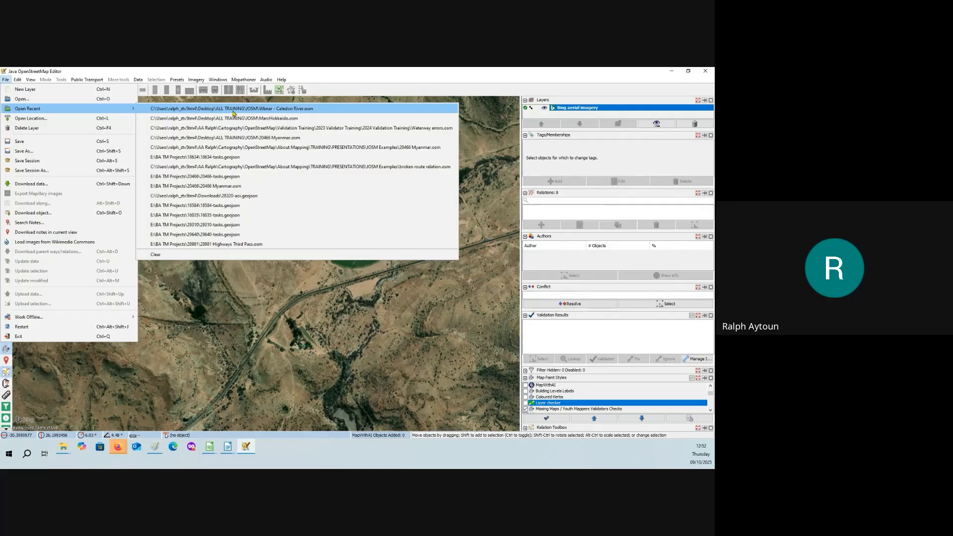
{"action": "left_click", "coordinate": [246, 129]}
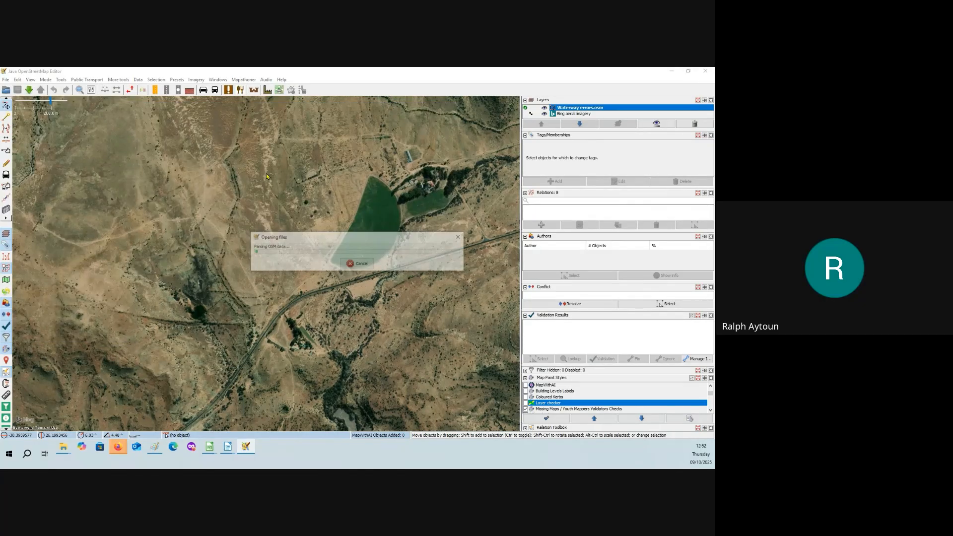
Examine the mapped streams, paths and roads in the central part of the Waterway errors data.
{"action": "left_click", "coordinate": [328, 185]}
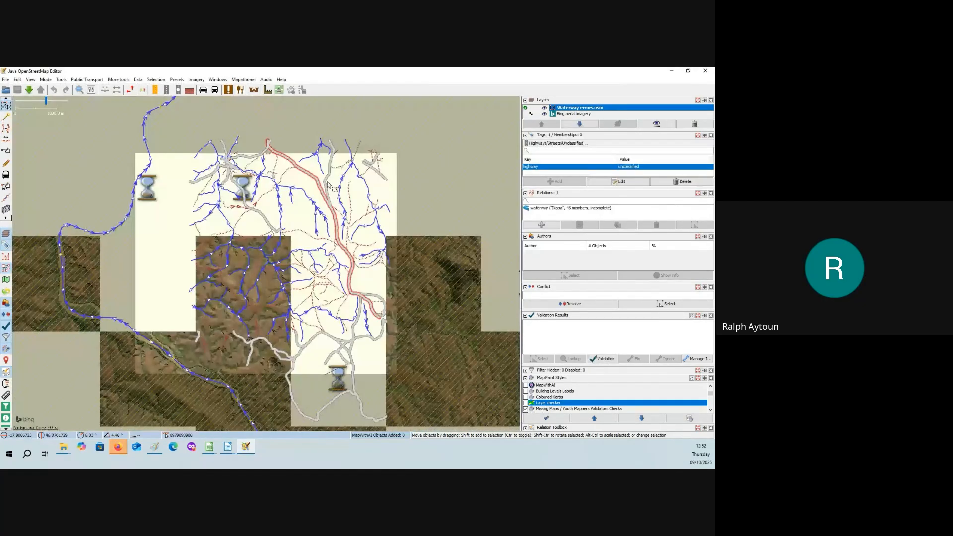
{"action": "left_click", "coordinate": [308, 268]}
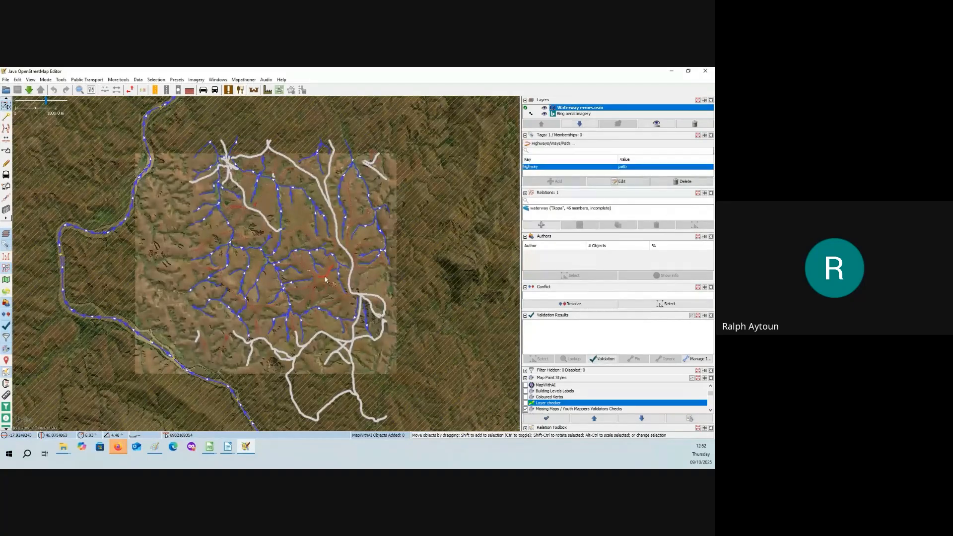
{"action": "scroll", "coordinate": [308, 268], "scroll_direction": "up", "scroll_amount": 4}
{"action": "left_click_drag", "start_coordinate": [308, 268], "coordinate": [327, 253]}
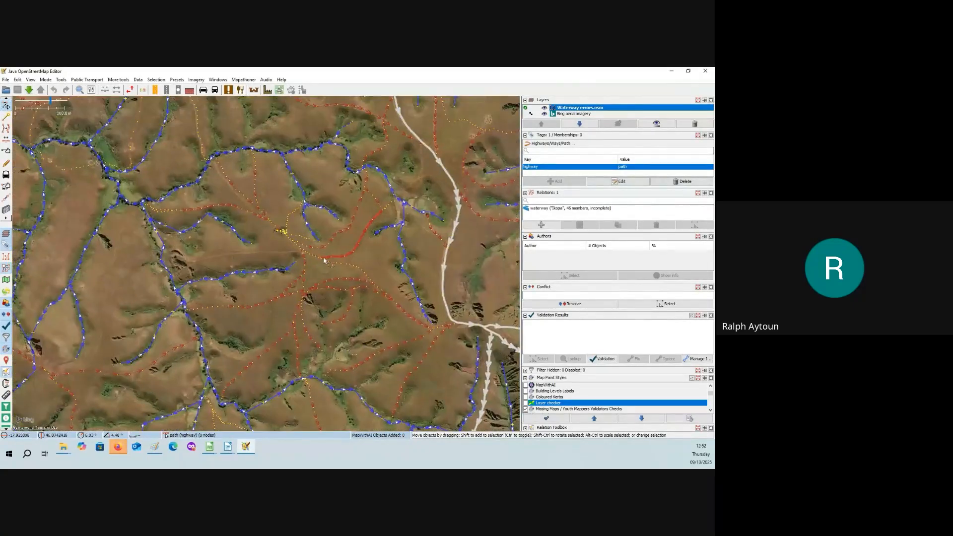
{"action": "left_click", "coordinate": [276, 251]}
{"action": "left_click_drag", "start_coordinate": [372, 231], "coordinate": [399, 216]}
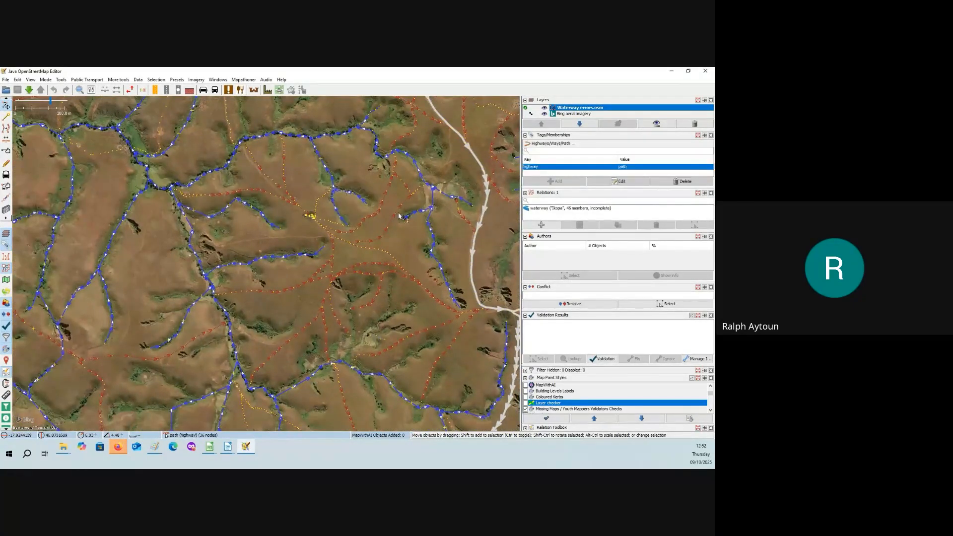
Hide the Waterway errors.osm layer and examine the bare imagery where the tributary valley meets the wide river.
{"action": "left_click", "coordinate": [544, 110]}
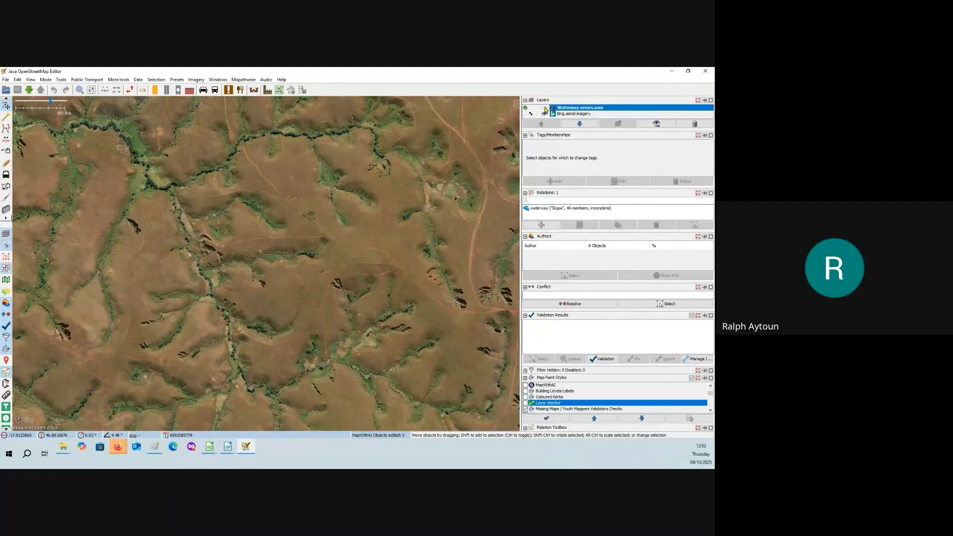
{"action": "left_click_drag", "start_coordinate": [332, 246], "coordinate": [392, 216]}
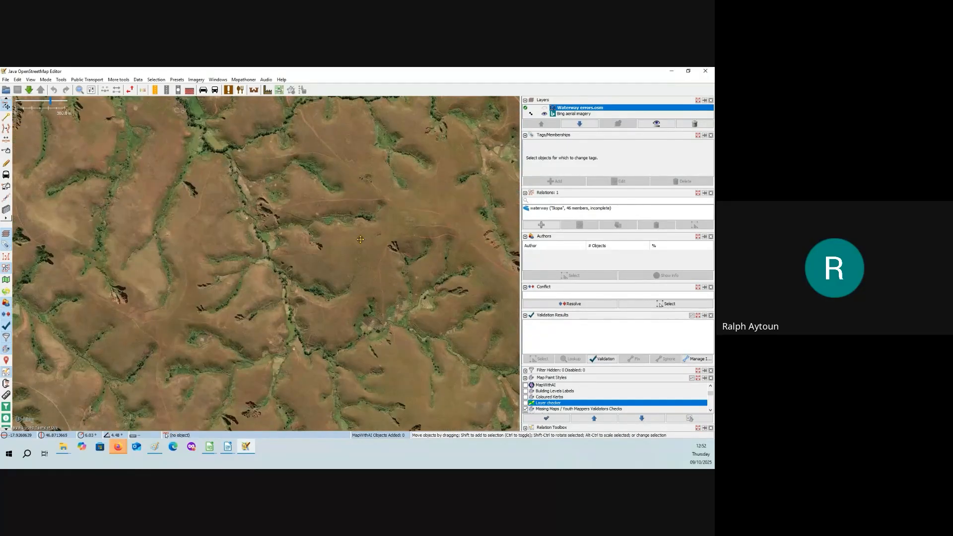
{"action": "scroll", "coordinate": [360, 240], "scroll_direction": "down", "scroll_amount": 2}
{"action": "left_click_drag", "start_coordinate": [256, 178], "coordinate": [303, 223]}
{"action": "left_click_drag", "start_coordinate": [208, 117], "coordinate": [288, 196]}
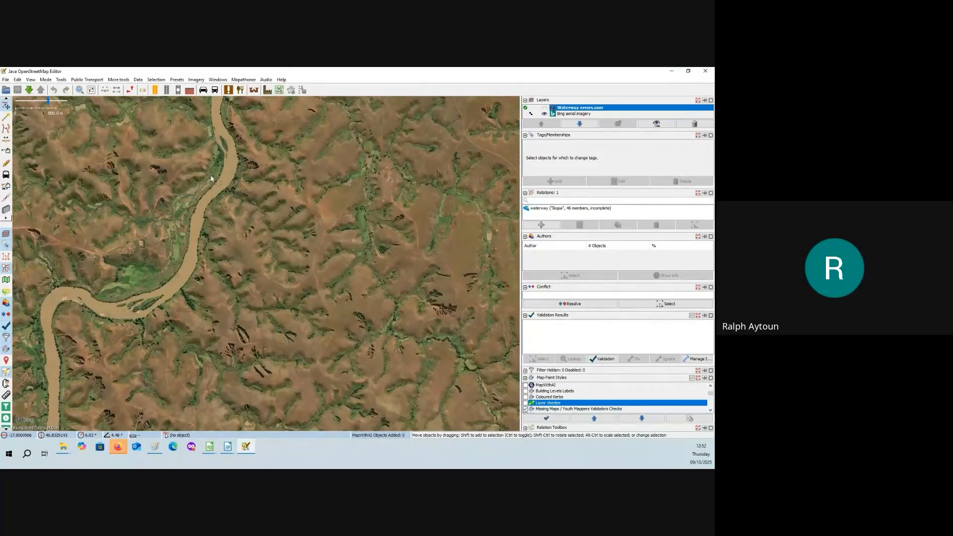
{"action": "scroll", "coordinate": [222, 182], "scroll_direction": "up", "scroll_amount": 2}
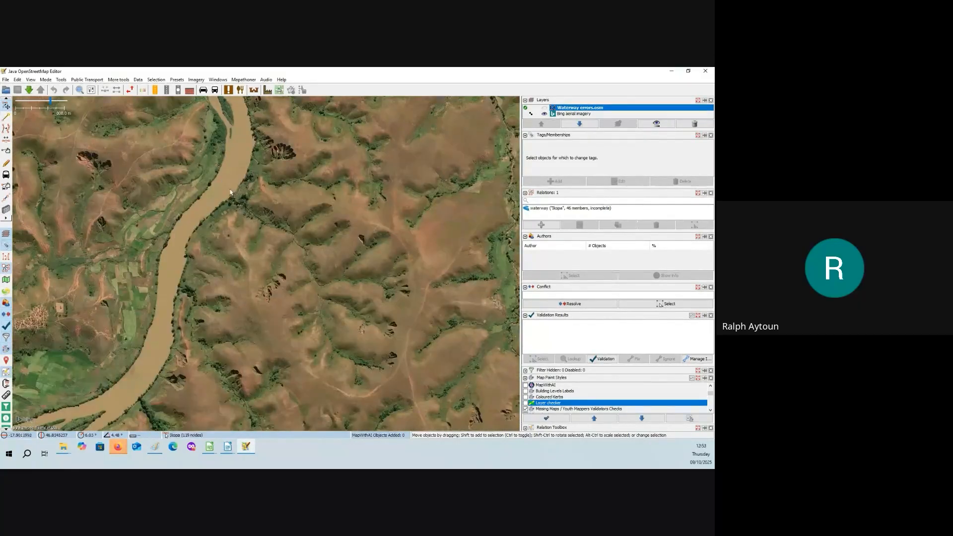
{"action": "scroll", "coordinate": [287, 235], "scroll_direction": "up", "scroll_amount": 3}
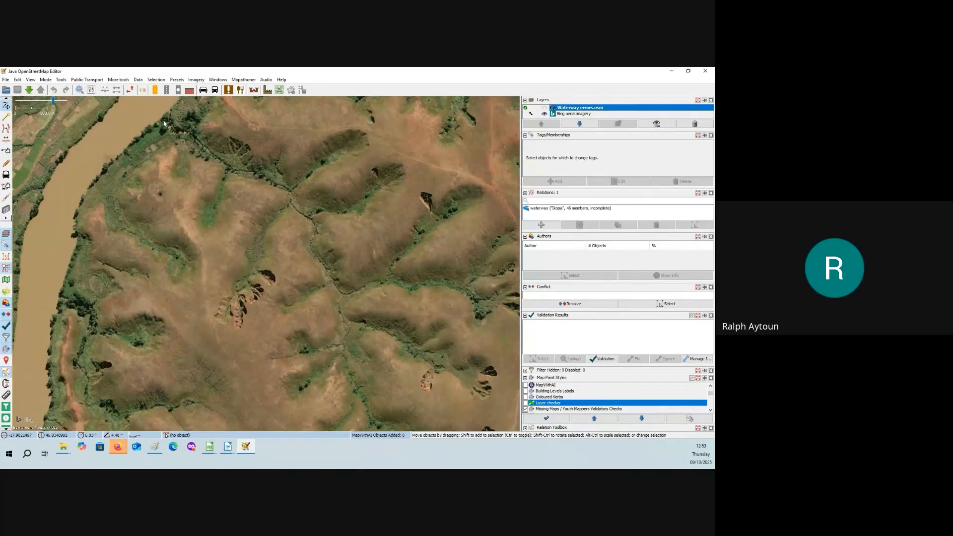
Examine the imagery of the tributary valleys and follow the ridge track to the saddle between two opposing valley heads.
{"action": "left_click_drag", "start_coordinate": [164, 124], "coordinate": [168, 175]}
{"action": "left_click_drag", "start_coordinate": [362, 320], "coordinate": [311, 261]}
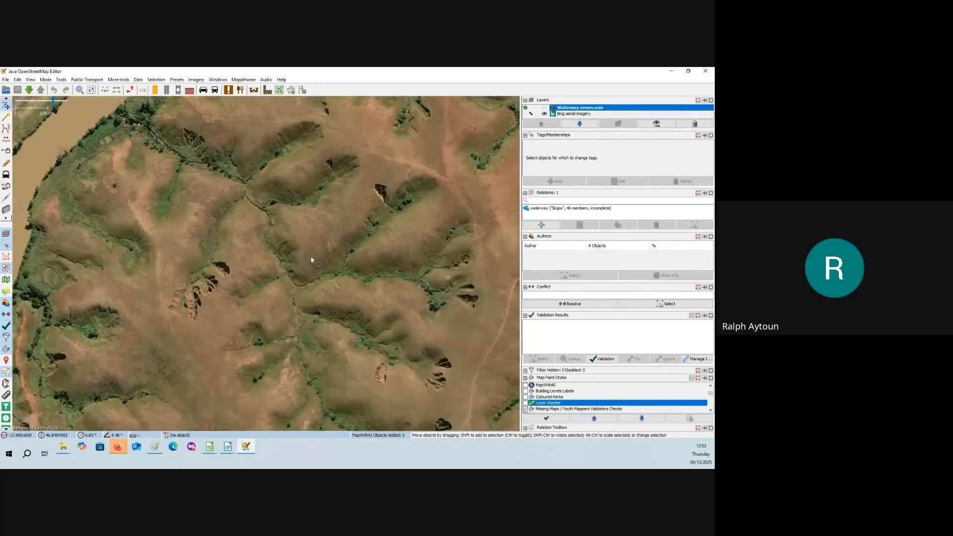
{"action": "left_click_drag", "start_coordinate": [415, 231], "coordinate": [326, 256]}
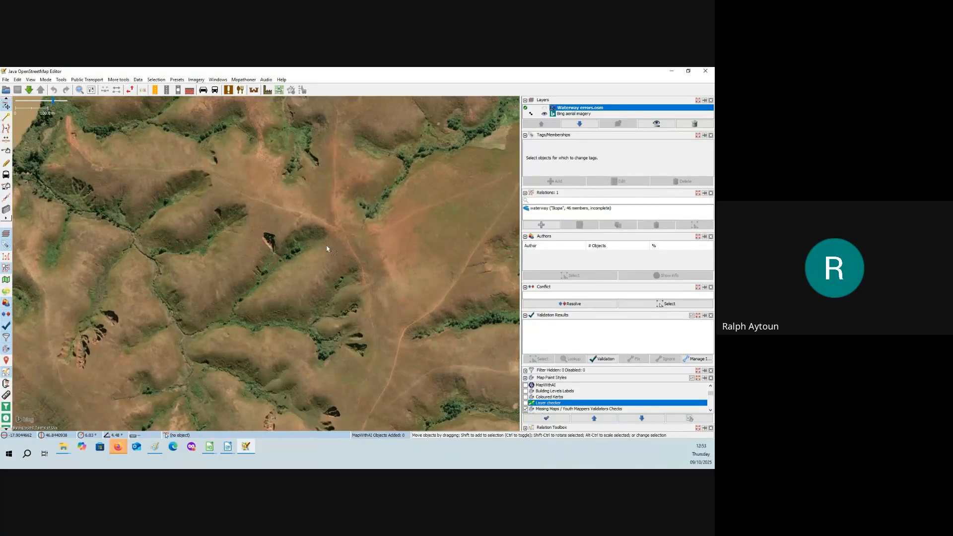
{"action": "left_click_drag", "start_coordinate": [374, 307], "coordinate": [362, 145]}
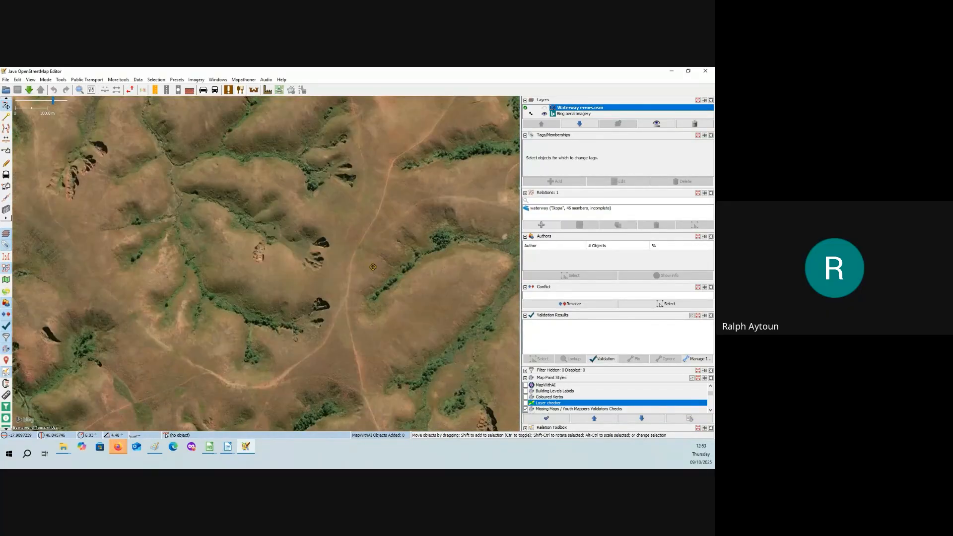
{"action": "left_click_drag", "start_coordinate": [395, 342], "coordinate": [333, 235]}
{"action": "scroll", "coordinate": [333, 234], "scroll_direction": "up", "scroll_amount": 1}
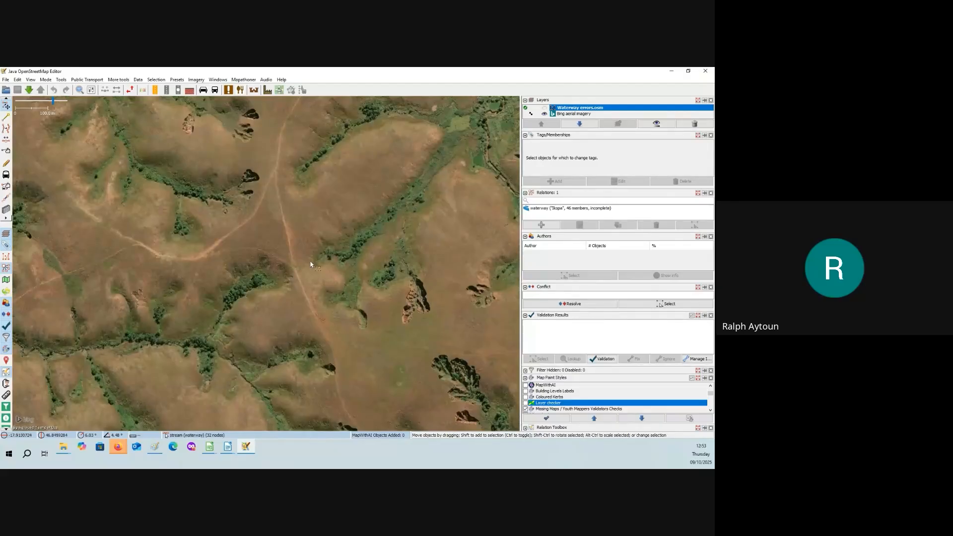
{"action": "scroll", "coordinate": [337, 246], "scroll_direction": "up", "scroll_amount": 1}
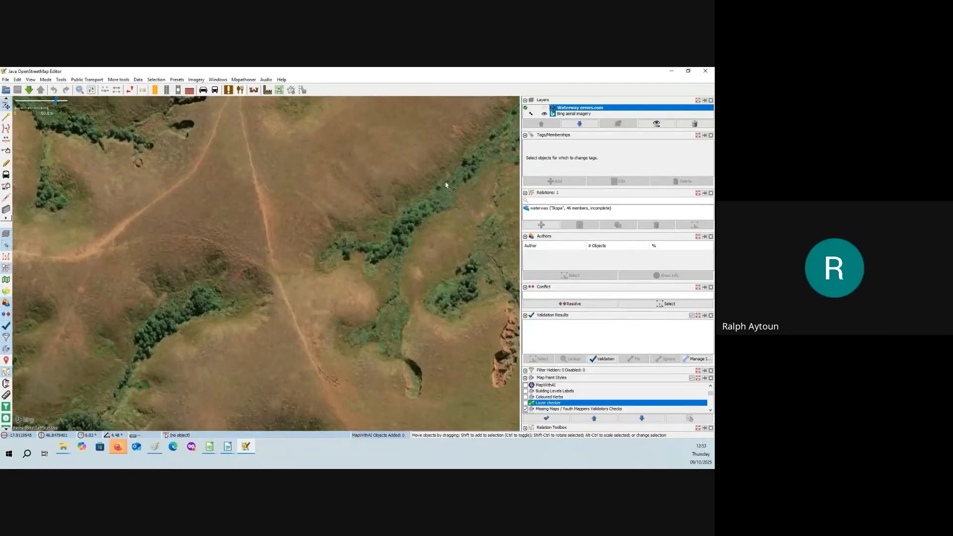
{"action": "scroll", "coordinate": [446, 186], "scroll_direction": "down", "scroll_amount": 2}
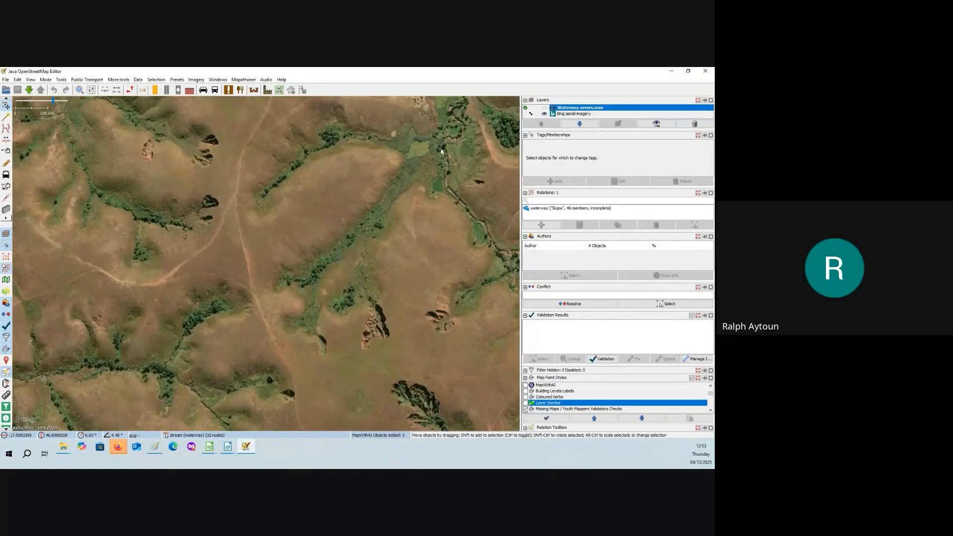
Trace the streambed on the imagery to its confluence with the wide river and return to the ridge track junction.
{"action": "left_click_drag", "start_coordinate": [441, 152], "coordinate": [403, 315]}
{"action": "left_click_drag", "start_coordinate": [411, 112], "coordinate": [436, 301]}
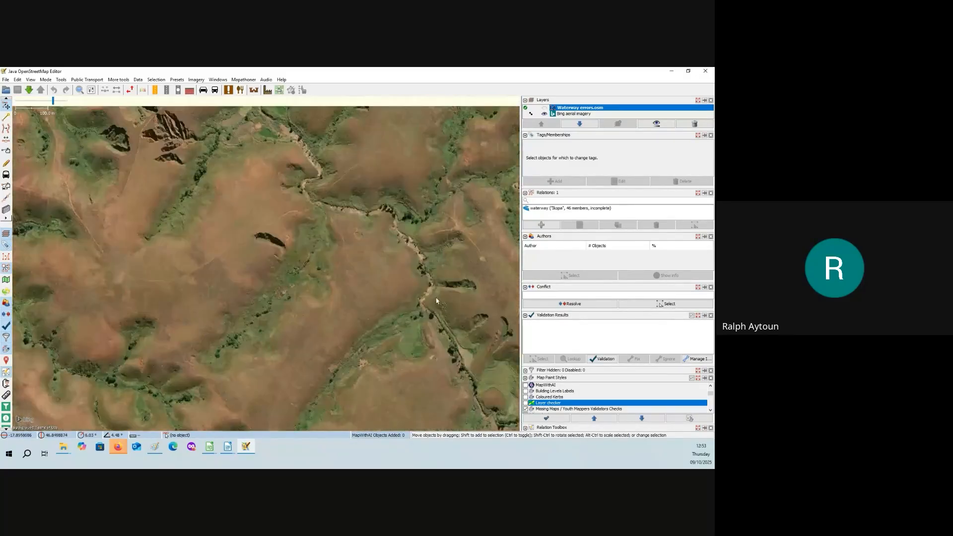
{"action": "left_click_drag", "start_coordinate": [394, 237], "coordinate": [489, 338]}
{"action": "left_click_drag", "start_coordinate": [357, 239], "coordinate": [395, 285]}
{"action": "left_click_drag", "start_coordinate": [322, 124], "coordinate": [347, 194]}
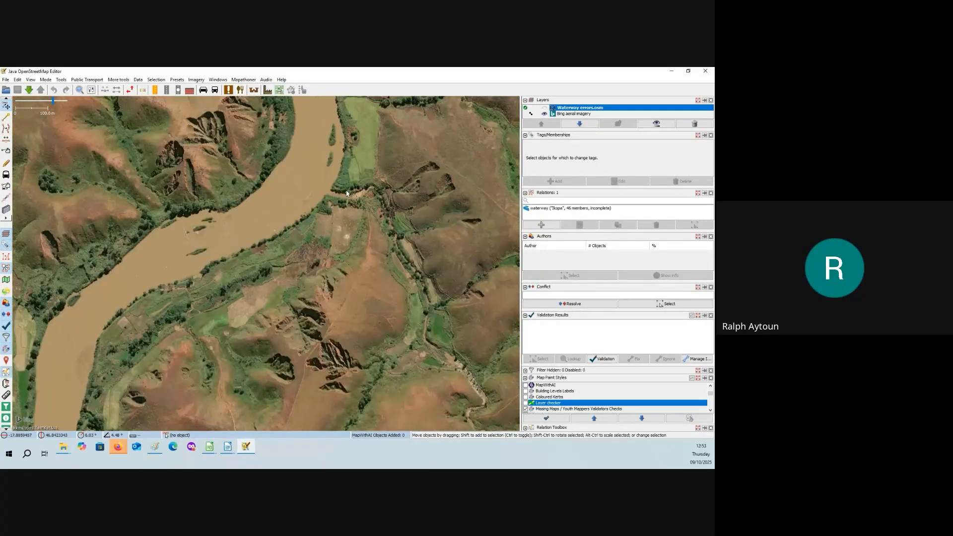
{"action": "left_click_drag", "start_coordinate": [410, 321], "coordinate": [266, 83]}
{"action": "left_click_drag", "start_coordinate": [397, 412], "coordinate": [357, 251]}
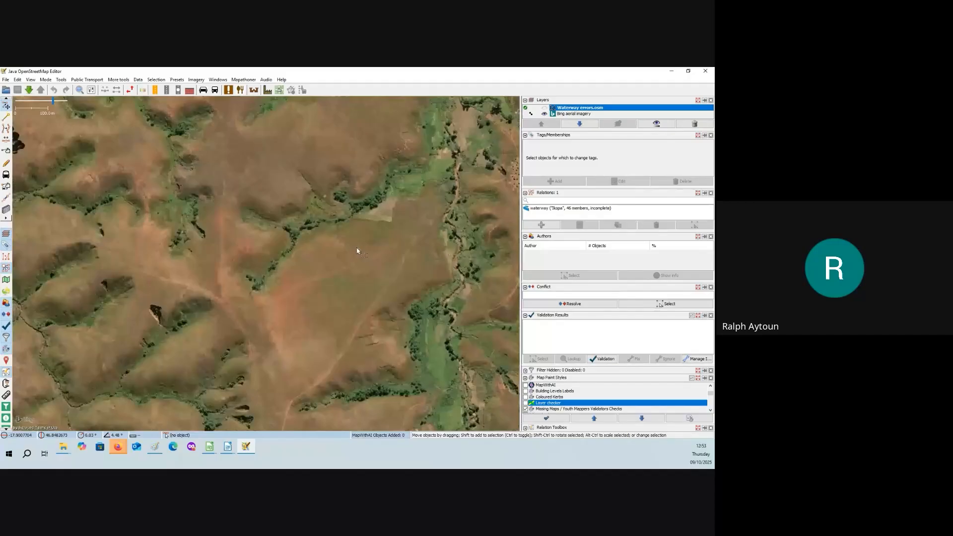
{"action": "left_click_drag", "start_coordinate": [358, 360], "coordinate": [367, 233]}
{"action": "left_click_drag", "start_coordinate": [286, 208], "coordinate": [373, 248]}
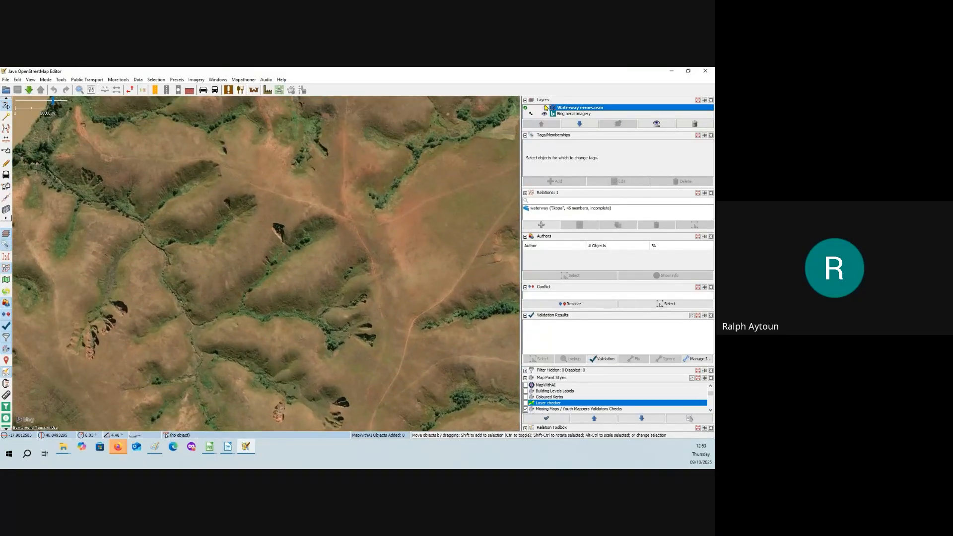
Examine the valley heads on both sides of the ridge track junction on the imagery.
{"action": "scroll", "coordinate": [349, 214], "scroll_direction": "up", "scroll_amount": 2}
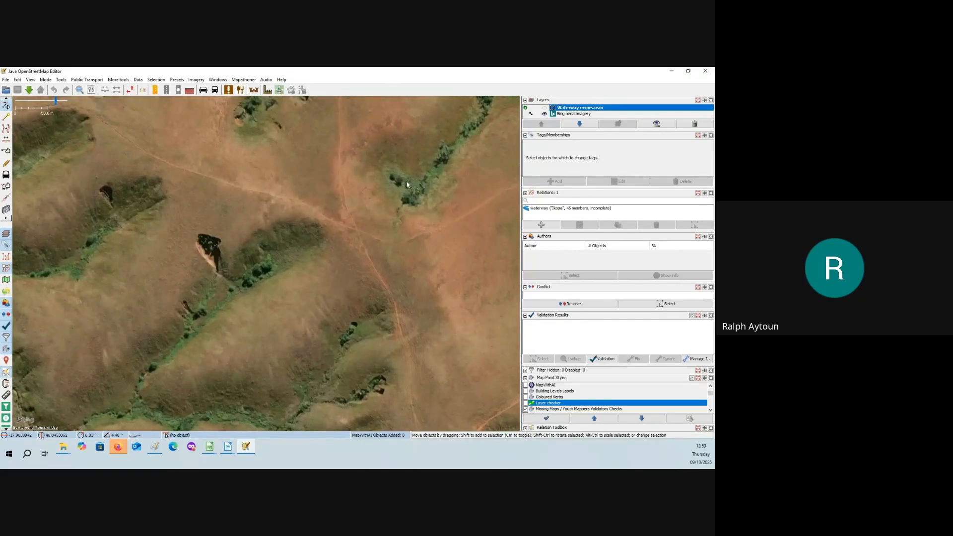
{"action": "left_click_drag", "start_coordinate": [246, 275], "coordinate": [247, 213]}
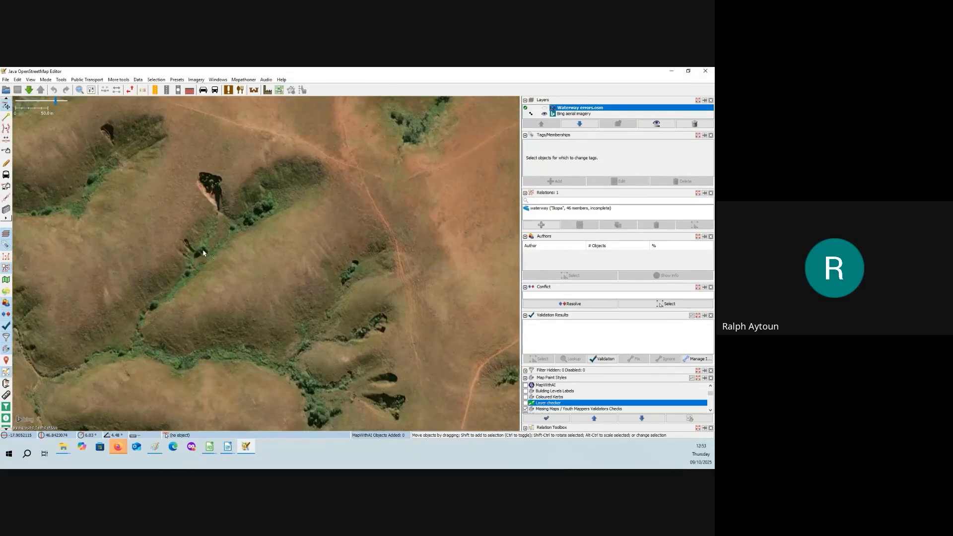
{"action": "left_click_drag", "start_coordinate": [326, 145], "coordinate": [272, 225]}
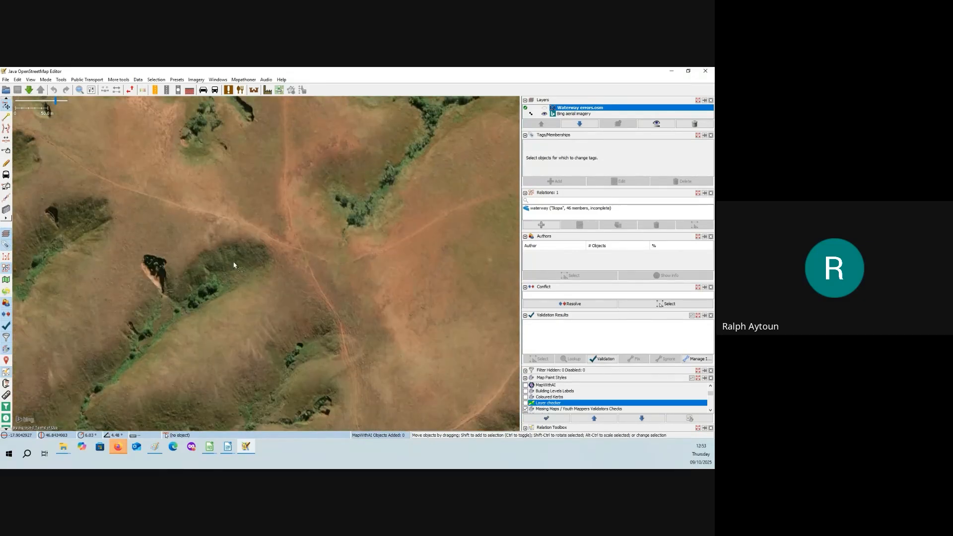
Show the Waterway errors.osm layer again and select the stream drawn across the ridge track between two opposing valleys.
{"action": "left_click", "coordinate": [545, 108]}
{"action": "scroll", "coordinate": [390, 253], "scroll_direction": "down", "scroll_amount": 2}
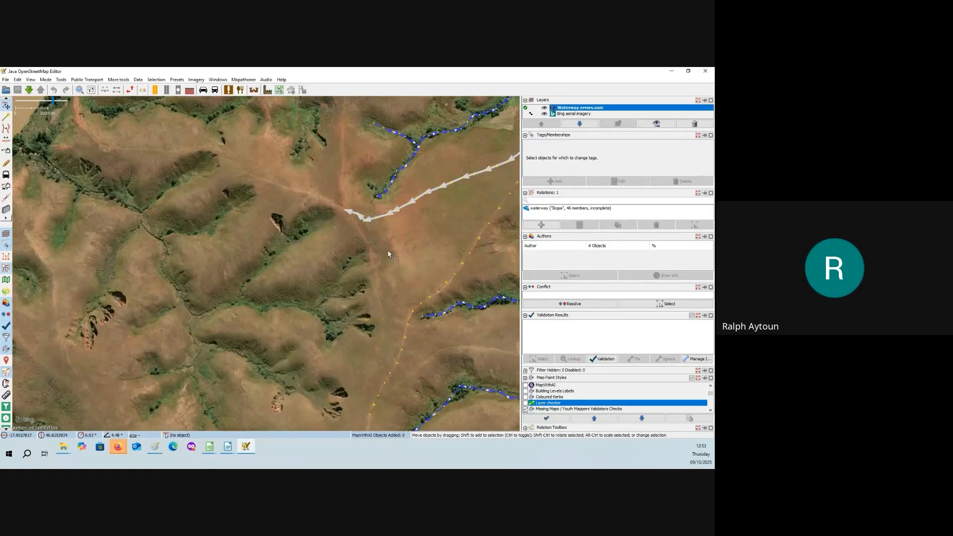
{"action": "scroll", "coordinate": [378, 253], "scroll_direction": "down", "scroll_amount": 2}
{"action": "scroll", "coordinate": [369, 249], "scroll_direction": "up", "scroll_amount": 4}
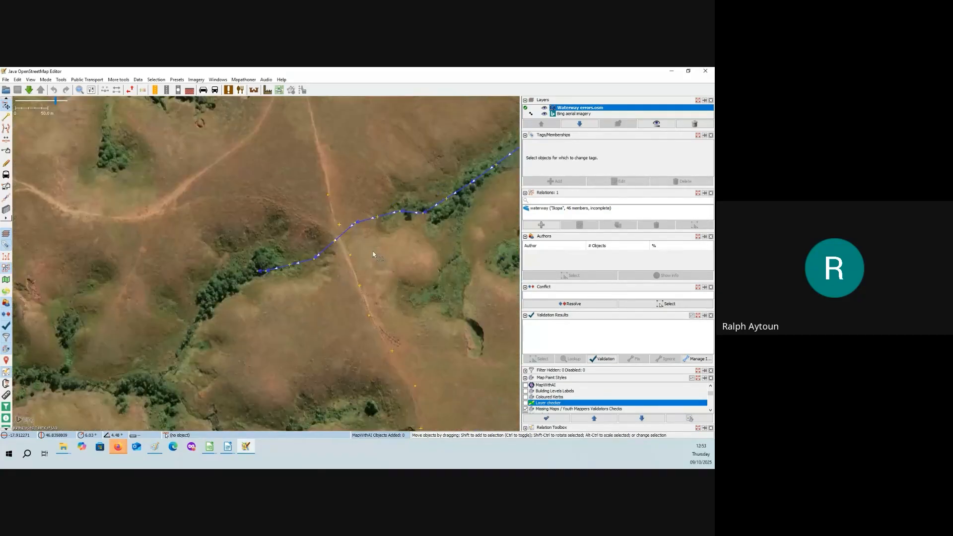
{"action": "scroll", "coordinate": [369, 248], "scroll_direction": "up", "scroll_amount": 2}
{"action": "left_click", "coordinate": [364, 209]}
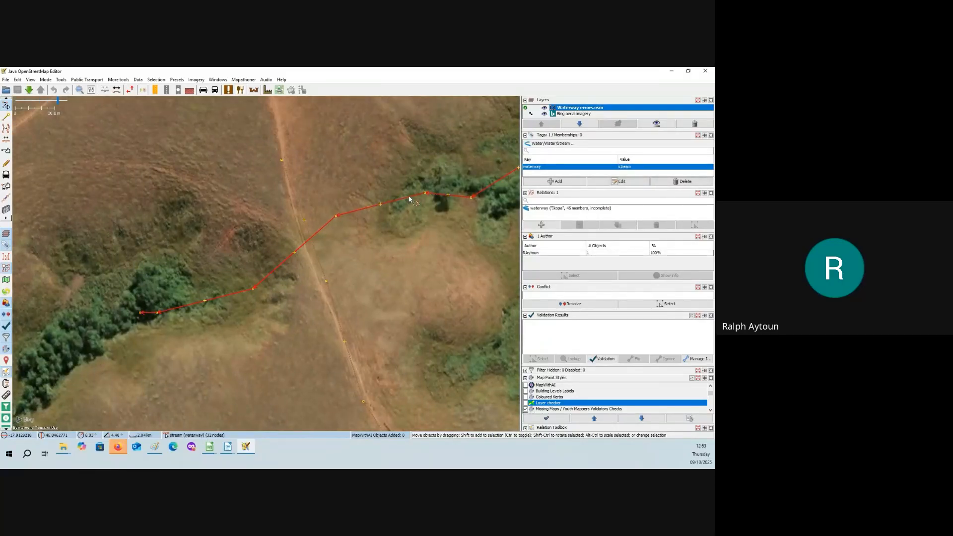
Examine the selected stream's line and flow direction against the terrain on both sides of the track crossing.
{"action": "left_click_drag", "start_coordinate": [429, 219], "coordinate": [329, 244]}
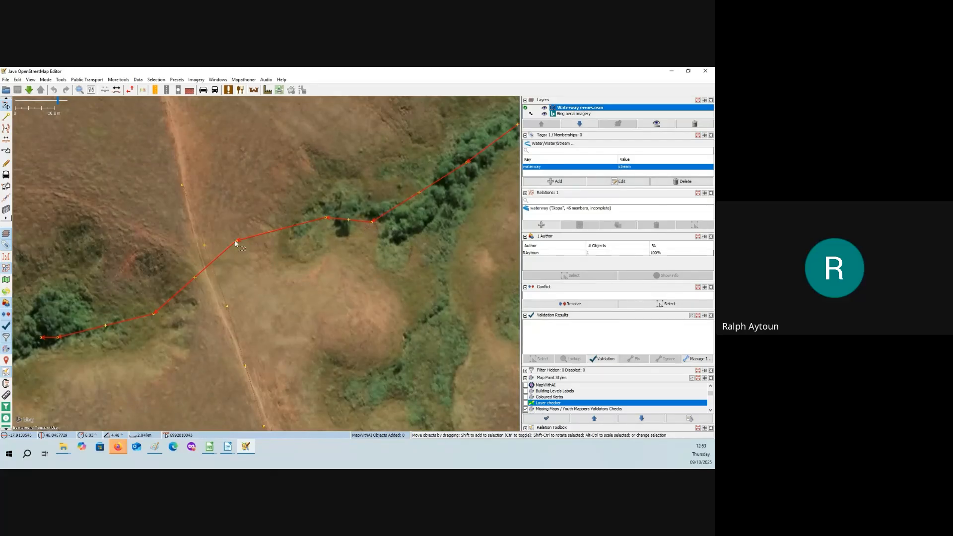
{"action": "scroll", "coordinate": [379, 226], "scroll_direction": "up", "scroll_amount": 2}
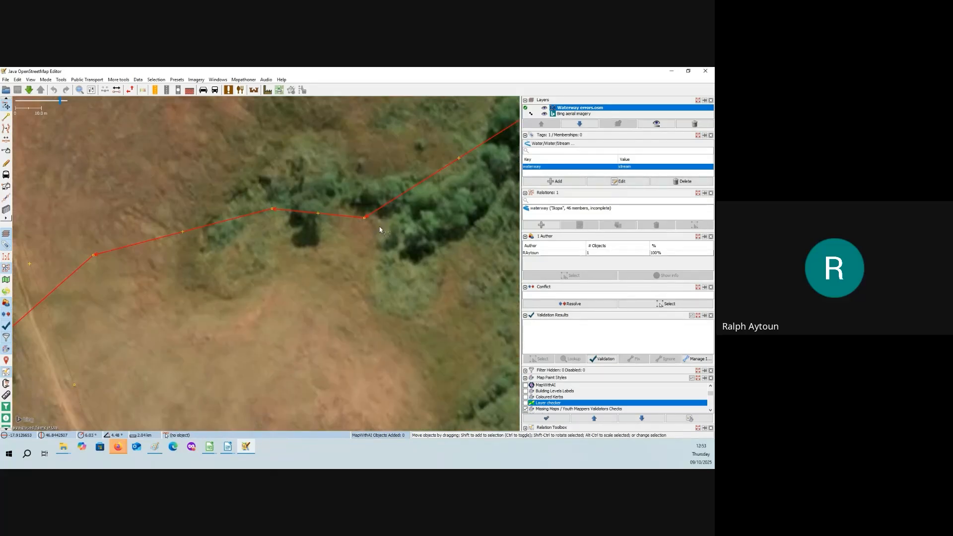
{"action": "scroll", "coordinate": [379, 227], "scroll_direction": "up", "scroll_amount": 1}
{"action": "left_click_drag", "start_coordinate": [380, 227], "coordinate": [315, 241]}
{"action": "left_click_drag", "start_coordinate": [248, 256], "coordinate": [321, 243]}
{"action": "scroll", "coordinate": [322, 243], "scroll_direction": "down", "scroll_amount": 2}
{"action": "left_click_drag", "start_coordinate": [257, 264], "coordinate": [309, 236]}
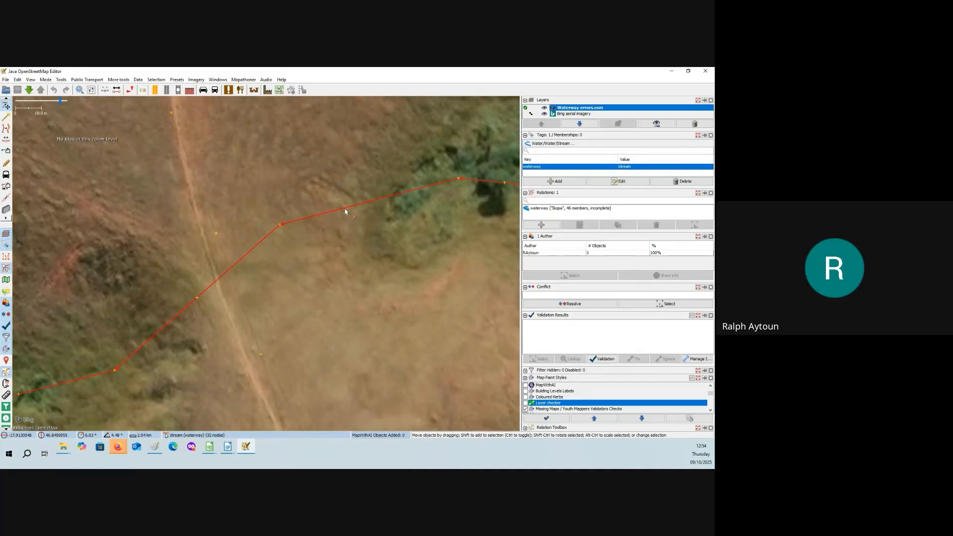
{"action": "left_click_drag", "start_coordinate": [252, 260], "coordinate": [315, 213]}
{"action": "left_click_drag", "start_coordinate": [210, 295], "coordinate": [279, 237]}
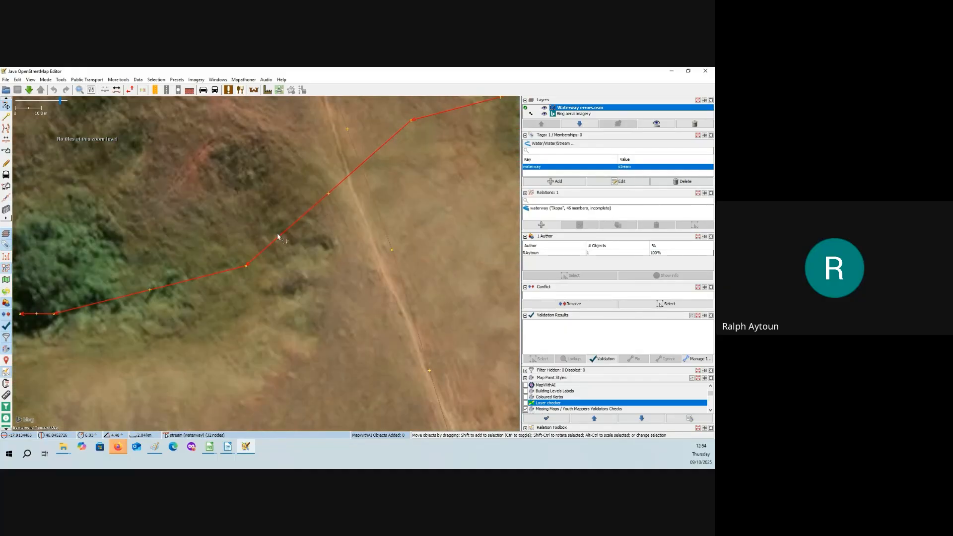
{"action": "left_click_drag", "start_coordinate": [359, 181], "coordinate": [305, 229]}
{"action": "left_click_drag", "start_coordinate": [279, 247], "coordinate": [311, 222]}
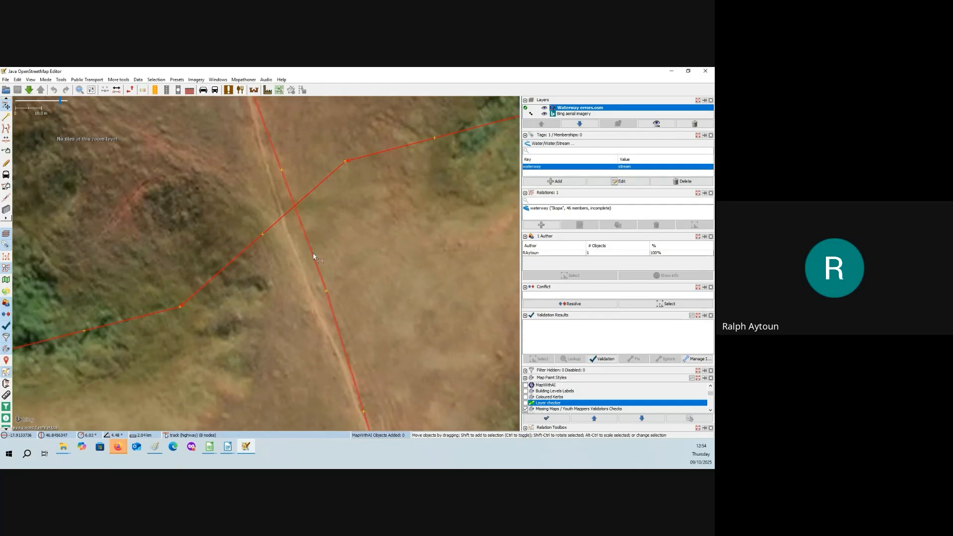
Examine the selected stream's full course from beyond the track to its junction with the neighbouring streams.
{"action": "scroll", "coordinate": [355, 255], "scroll_direction": "down", "scroll_amount": 5}
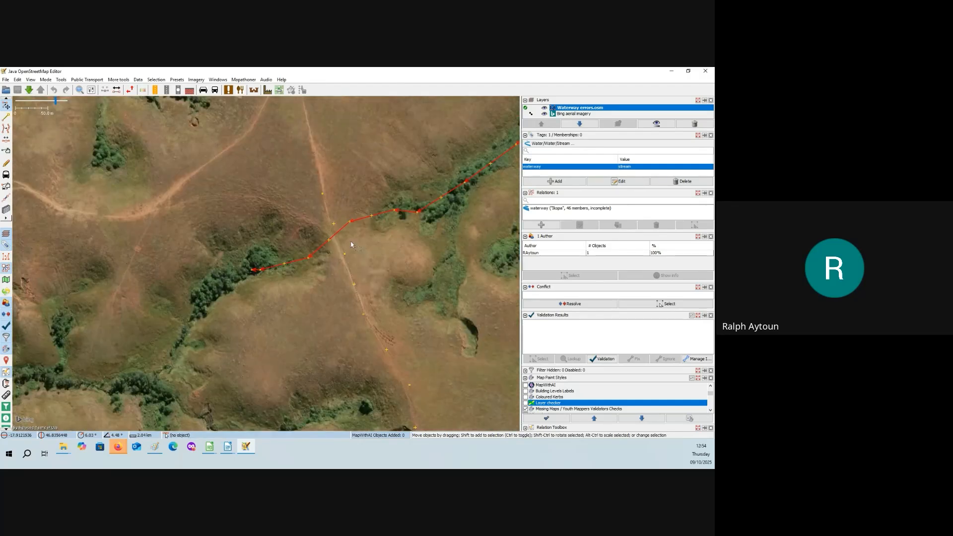
{"action": "left_click_drag", "start_coordinate": [366, 231], "coordinate": [356, 242]}
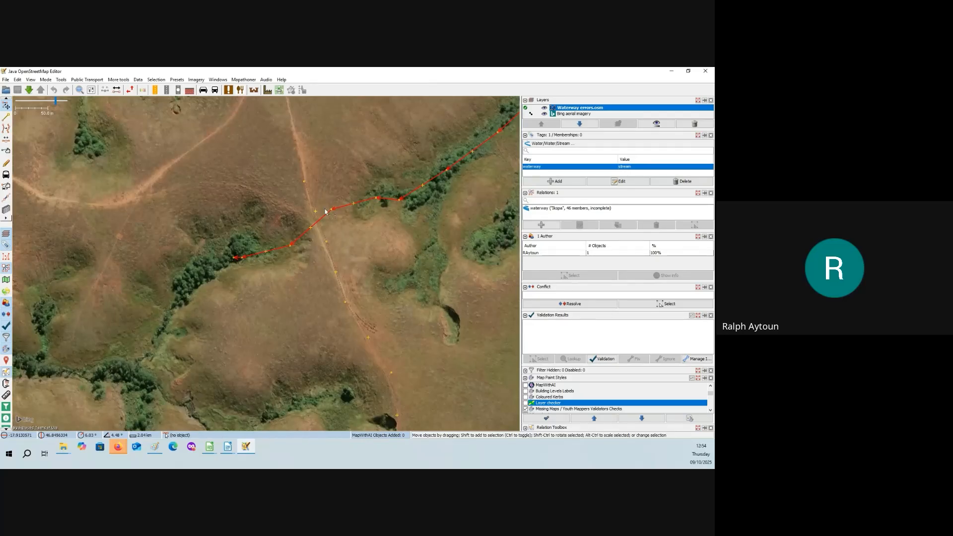
{"action": "scroll", "coordinate": [284, 263], "scroll_direction": "down", "scroll_amount": 2}
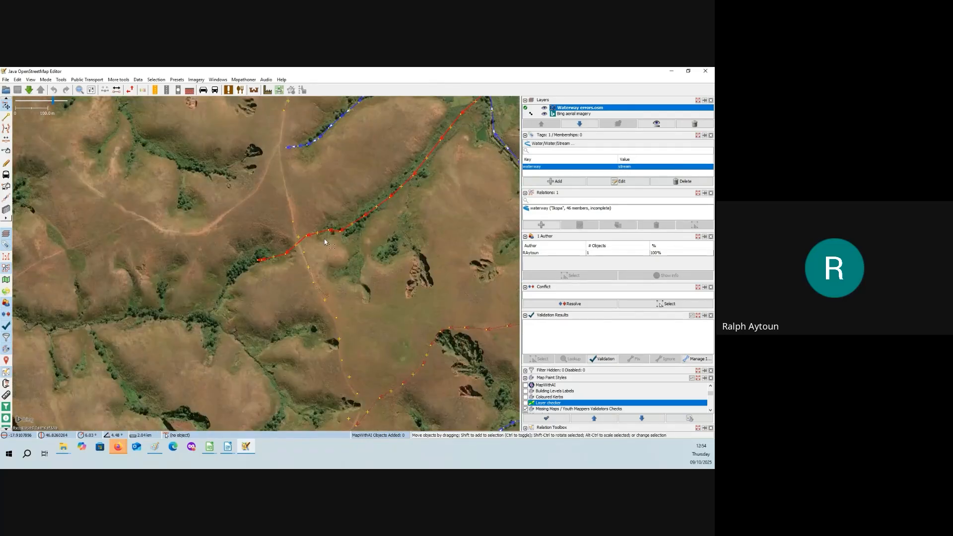
{"action": "left_click_drag", "start_coordinate": [371, 209], "coordinate": [259, 310]}
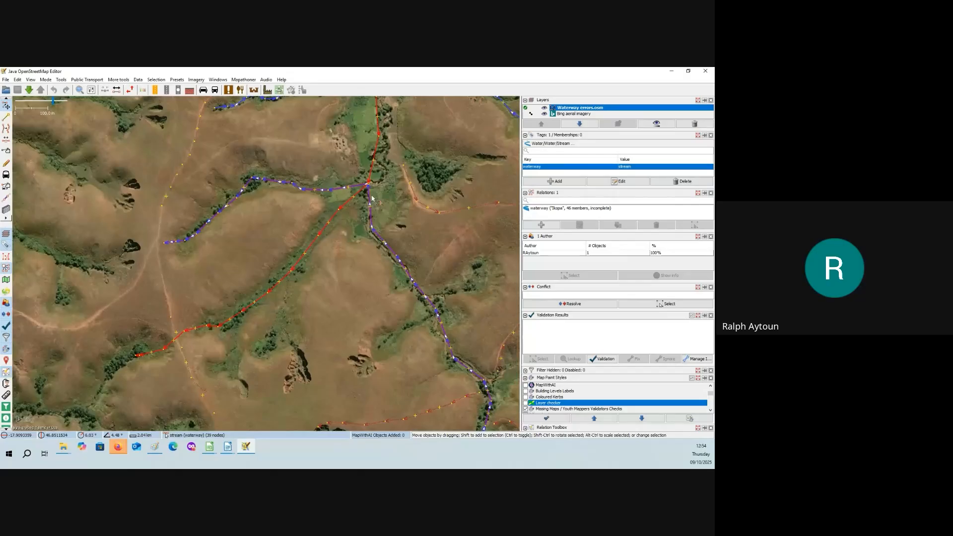
{"action": "scroll", "coordinate": [347, 230], "scroll_direction": "up", "scroll_amount": 2}
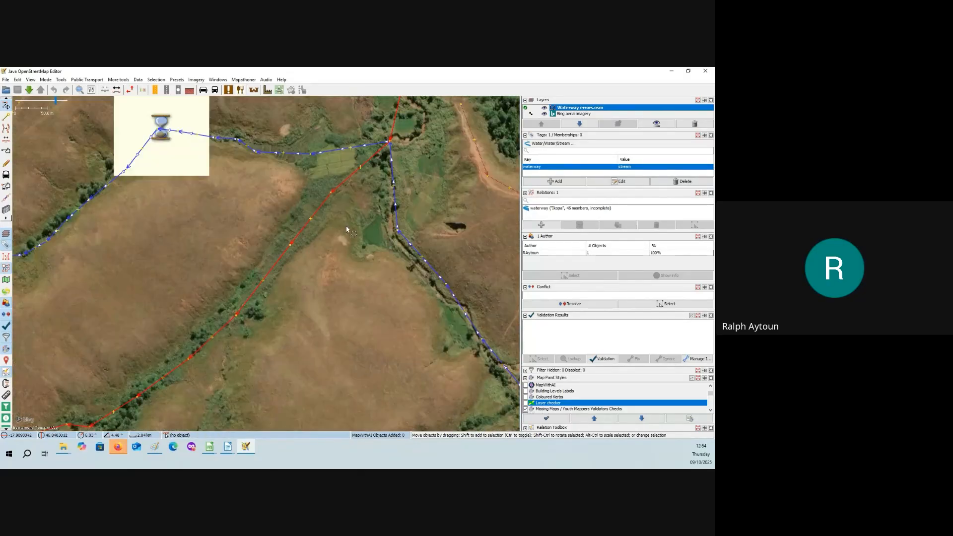
Select the neighbouring stream entering the side valley and examine its course from the main valley to the valley head near the track.
{"action": "left_click_drag", "start_coordinate": [365, 237], "coordinate": [363, 286]}
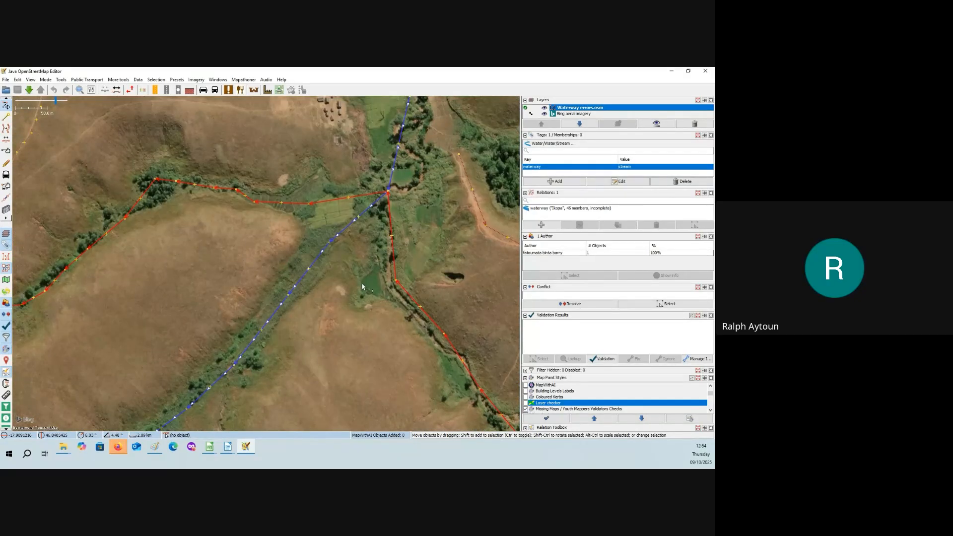
{"action": "left_click_drag", "start_coordinate": [479, 398], "coordinate": [434, 363]}
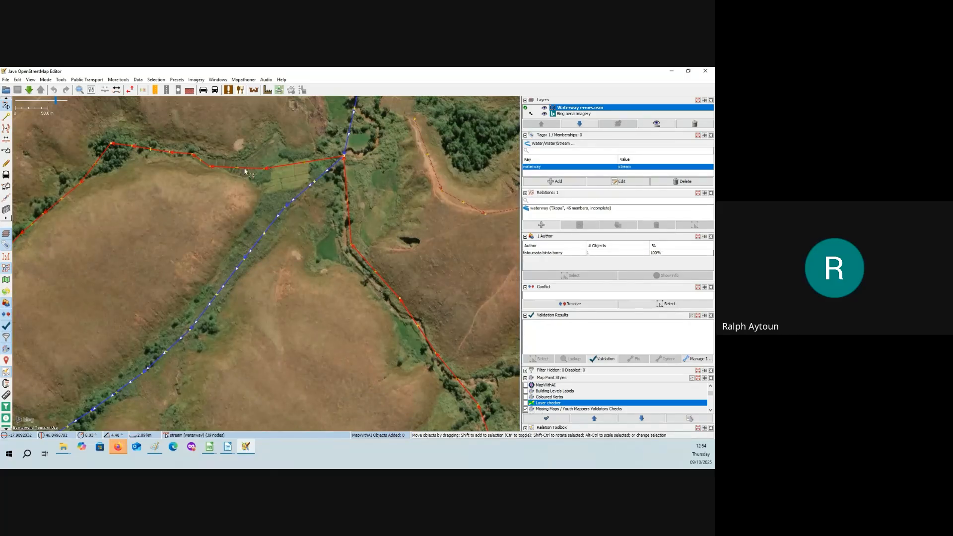
{"action": "left_click_drag", "start_coordinate": [203, 162], "coordinate": [297, 178]}
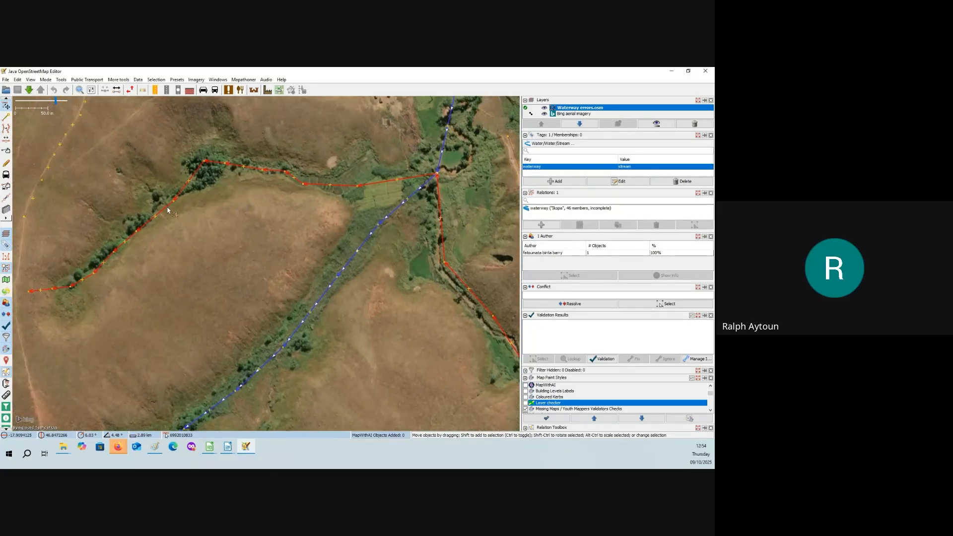
{"action": "mouse_move", "coordinate": [155, 223]}
{"action": "left_mouse_down"}
{"action": "mouse_move", "coordinate": [206, 181]}
{"action": "mouse_move", "coordinate": [137, 224]}
{"action": "left_mouse_up"}
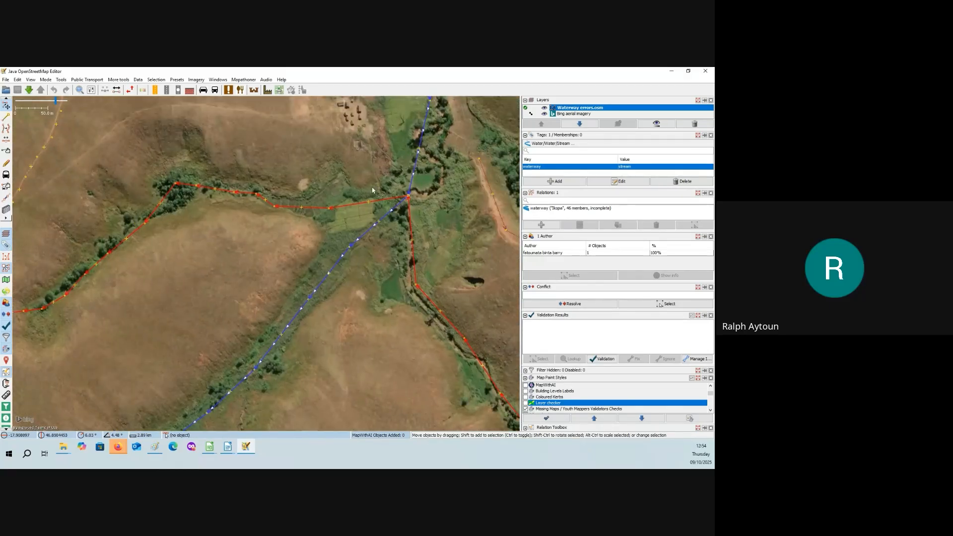
{"action": "scroll", "coordinate": [387, 197], "scroll_direction": "down", "scroll_amount": 2}
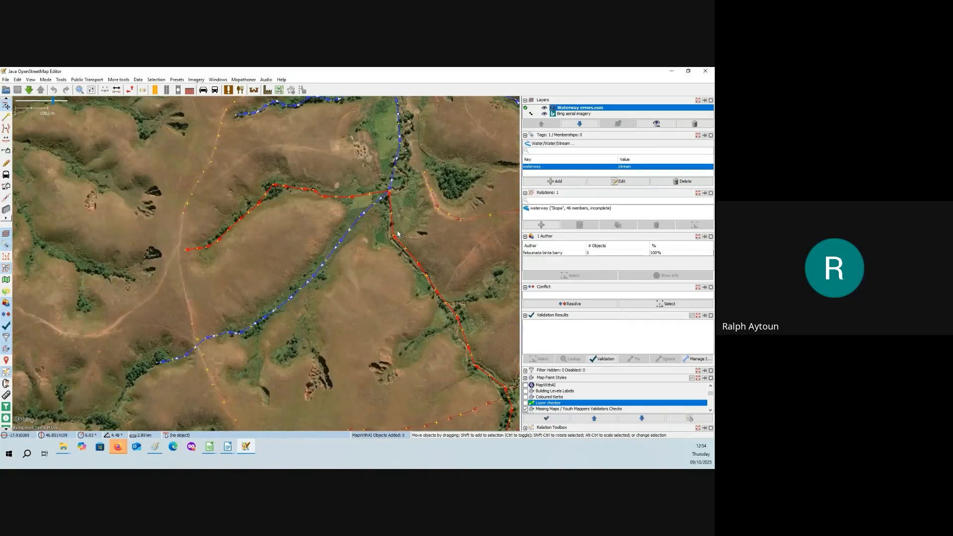
{"action": "left_click_drag", "start_coordinate": [390, 340], "coordinate": [372, 254]}
{"action": "left_click_drag", "start_coordinate": [358, 218], "coordinate": [381, 284]}
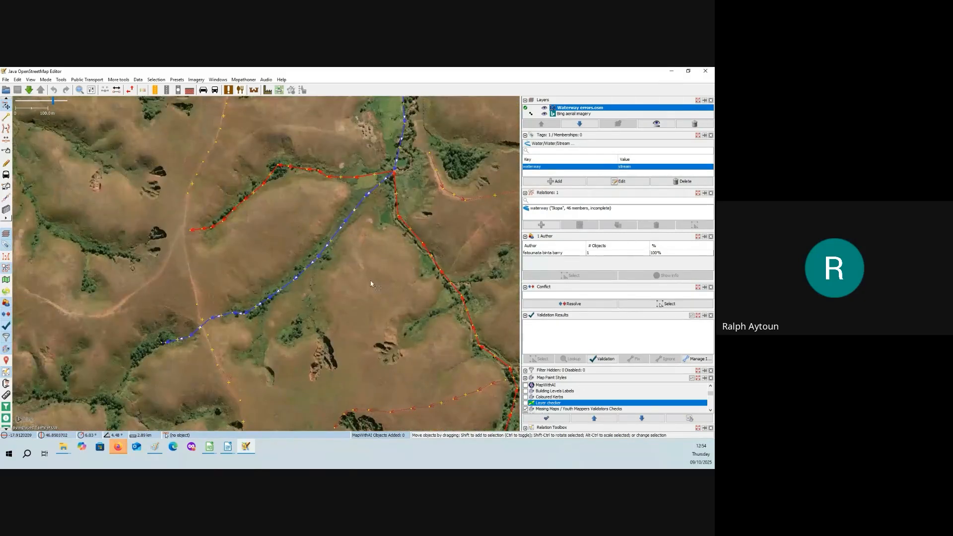
Locate the stream drawn through the eroded gully and across the ridge track, and examine the branches feeding into it.
{"action": "scroll", "coordinate": [369, 281], "scroll_direction": "down", "scroll_amount": 4}
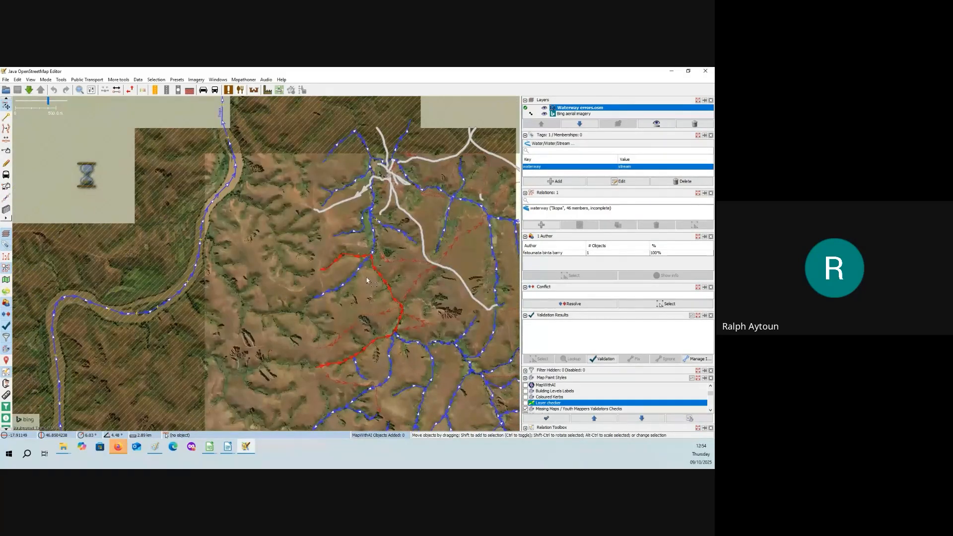
{"action": "left_click_drag", "start_coordinate": [328, 297], "coordinate": [287, 226]}
{"action": "left_click_drag", "start_coordinate": [330, 280], "coordinate": [293, 219]}
{"action": "left_click_drag", "start_coordinate": [374, 283], "coordinate": [304, 197]}
{"action": "scroll", "coordinate": [271, 253], "scroll_direction": "up", "scroll_amount": 4}
{"action": "scroll", "coordinate": [303, 197], "scroll_direction": "up", "scroll_amount": 2}
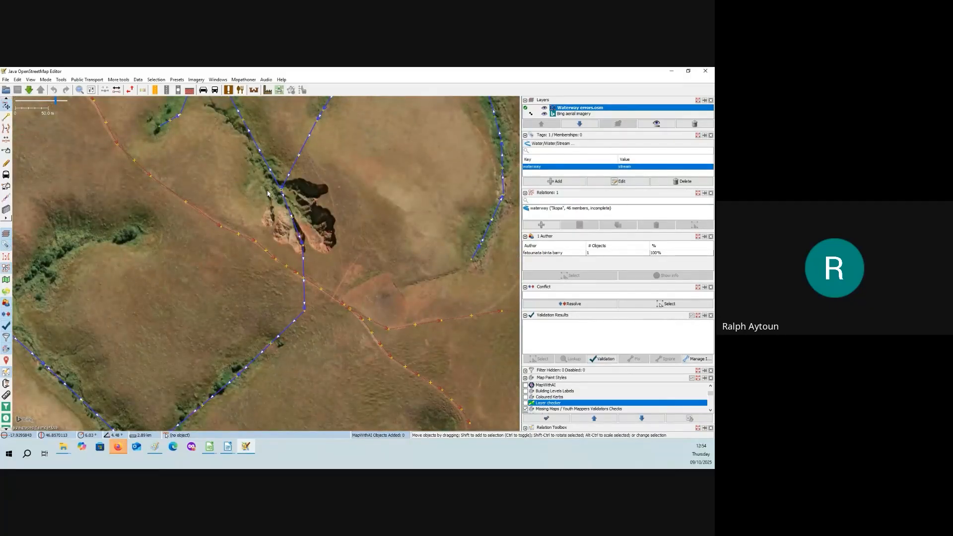
{"action": "left_click_drag", "start_coordinate": [315, 272], "coordinate": [330, 242]}
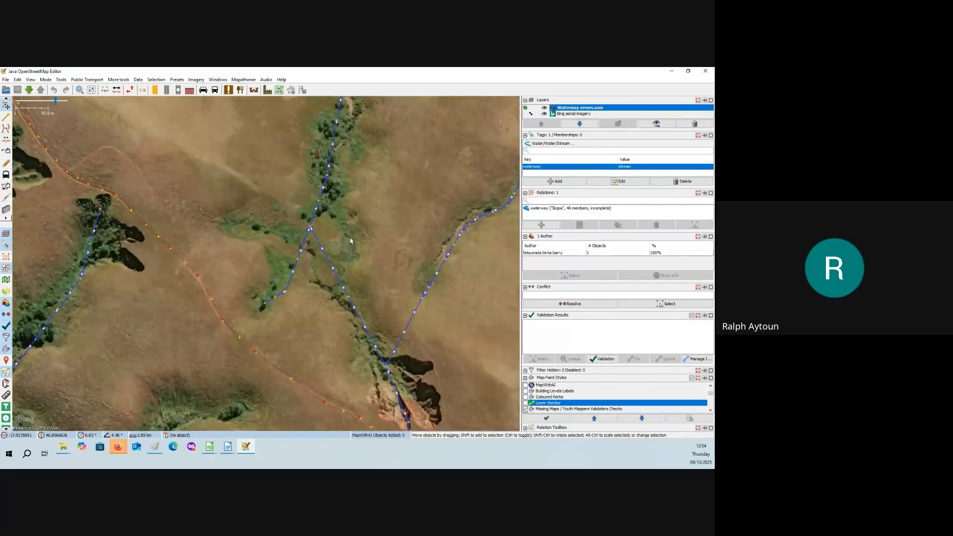
{"action": "left_click_drag", "start_coordinate": [351, 238], "coordinate": [350, 223]}
Examine the wider stream network on both sides of the ridge track for waterways joined across the watershed.
{"action": "scroll", "coordinate": [349, 223], "scroll_direction": "down", "scroll_amount": 2}
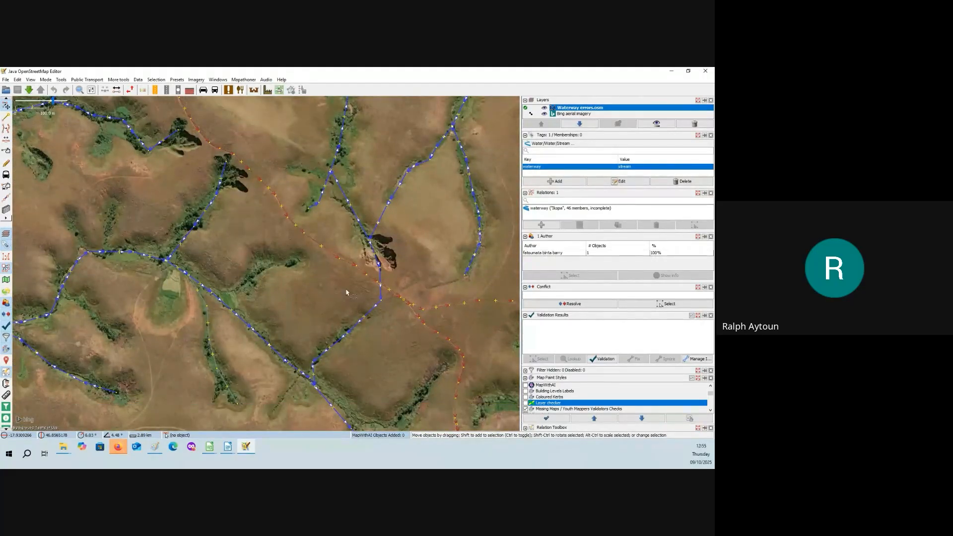
{"action": "scroll", "coordinate": [346, 293], "scroll_direction": "down", "scroll_amount": 2}
{"action": "scroll", "coordinate": [347, 293], "scroll_direction": "down", "scroll_amount": 2}
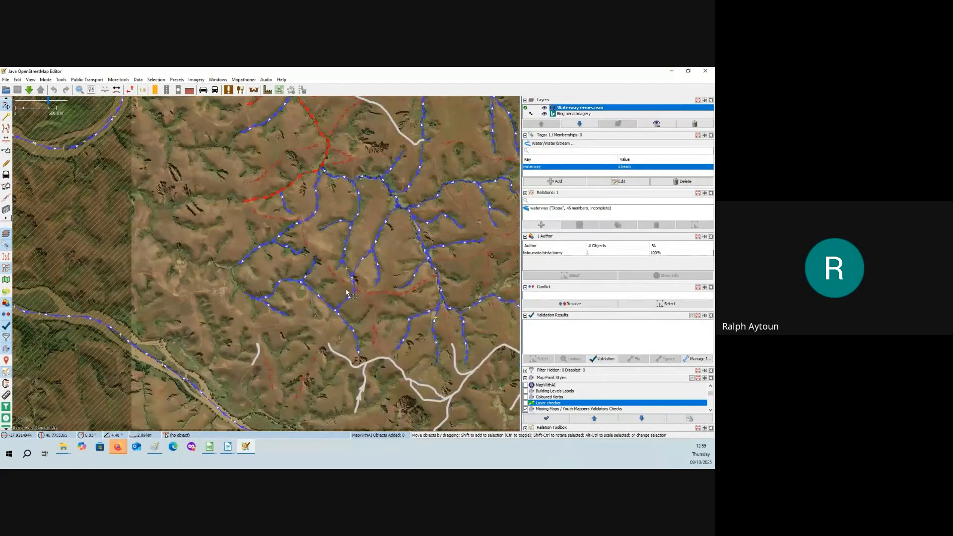
{"action": "scroll", "coordinate": [347, 293], "scroll_direction": "up", "scroll_amount": 2}
{"action": "mouse_move", "coordinate": [333, 313]}
{"action": "left_mouse_down"}
{"action": "mouse_move", "coordinate": [329, 261]}
{"action": "mouse_move", "coordinate": [338, 328]}
{"action": "left_mouse_up"}
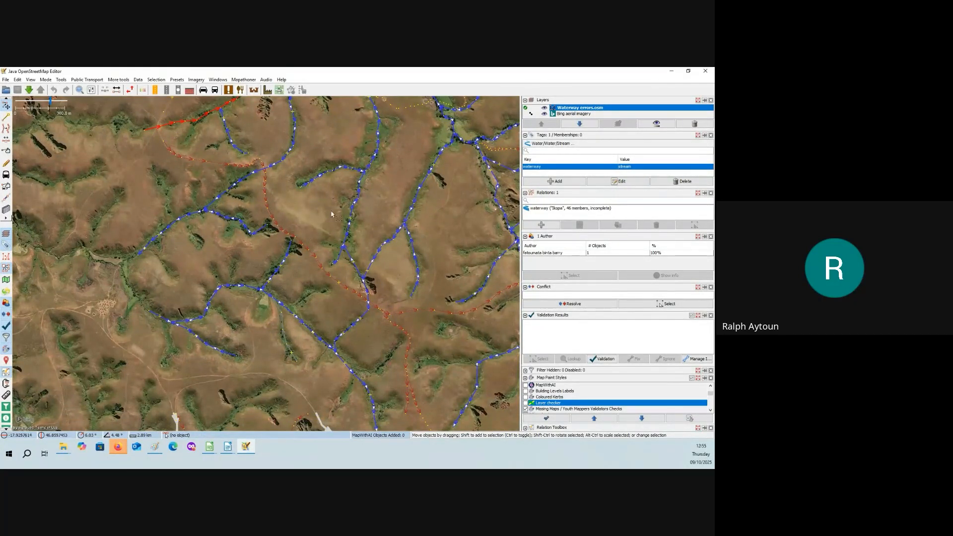
{"action": "left_click_drag", "start_coordinate": [323, 216], "coordinate": [338, 243]}
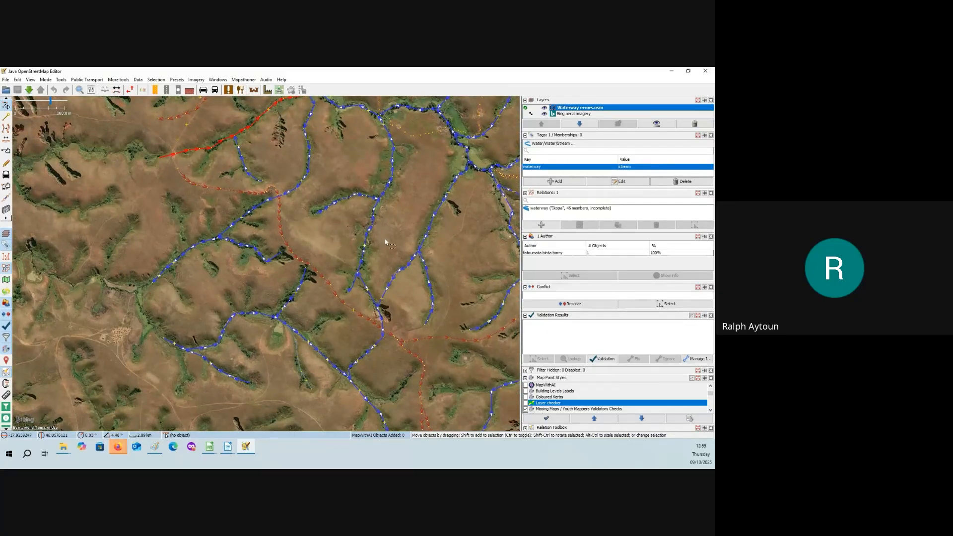
Add OpenCycleMap as an imagery layer beneath the waterway data.
{"action": "left_click", "coordinate": [196, 80]}
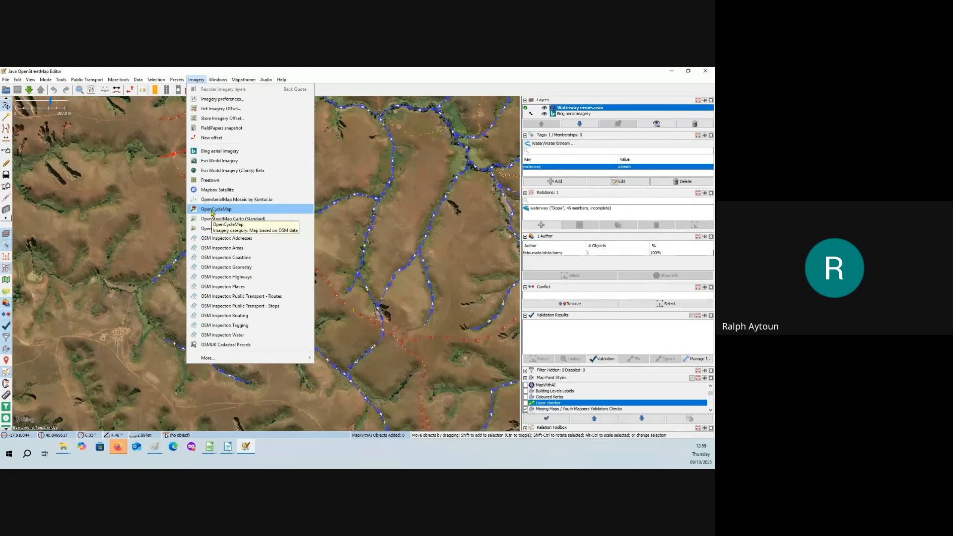
{"action": "left_click", "coordinate": [212, 211]}
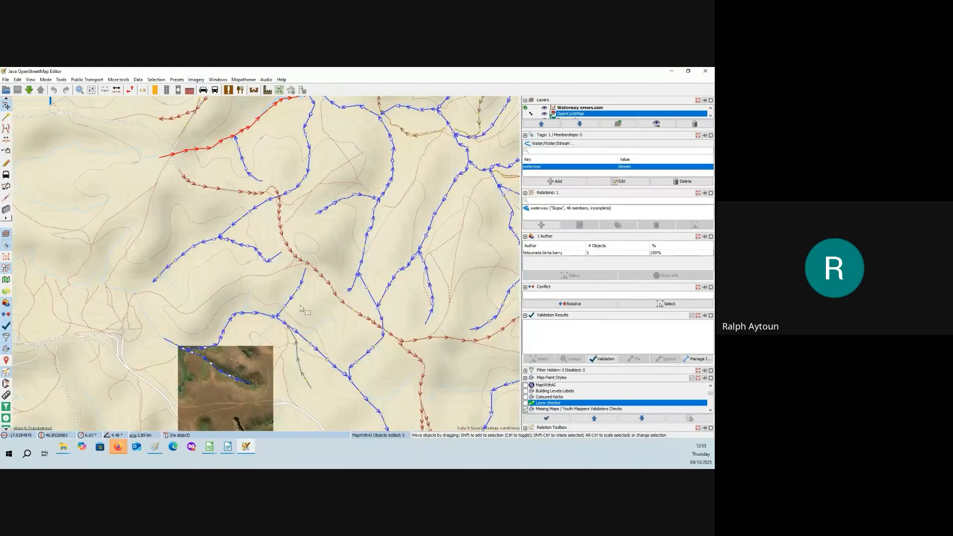
{"action": "scroll", "coordinate": [325, 254], "scroll_direction": "up", "scroll_amount": 3}
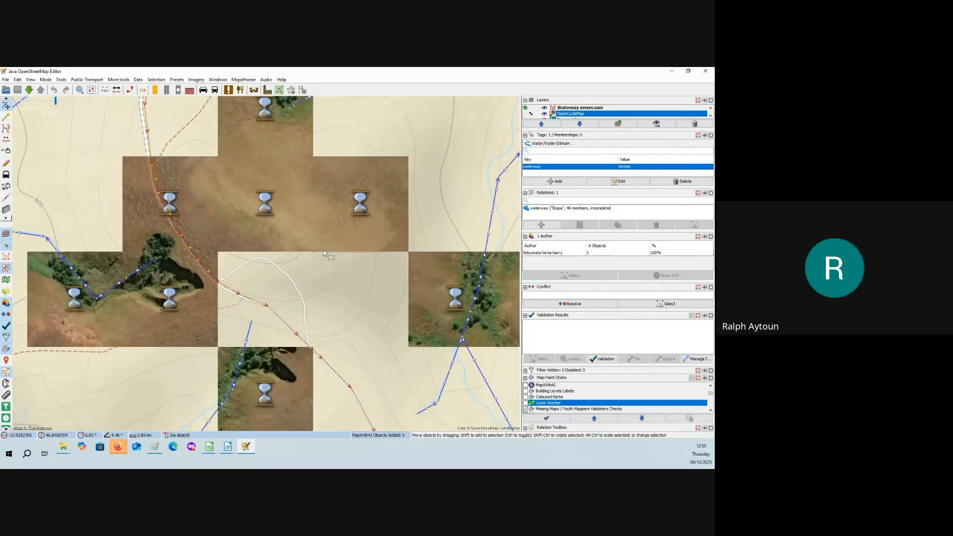
Examine the OpenCycleMap contours and hill shading around the ridge track and the streams on either side.
{"action": "left_click_drag", "start_coordinate": [326, 254], "coordinate": [363, 254]}
{"action": "scroll", "coordinate": [363, 253], "scroll_direction": "down", "scroll_amount": 2}
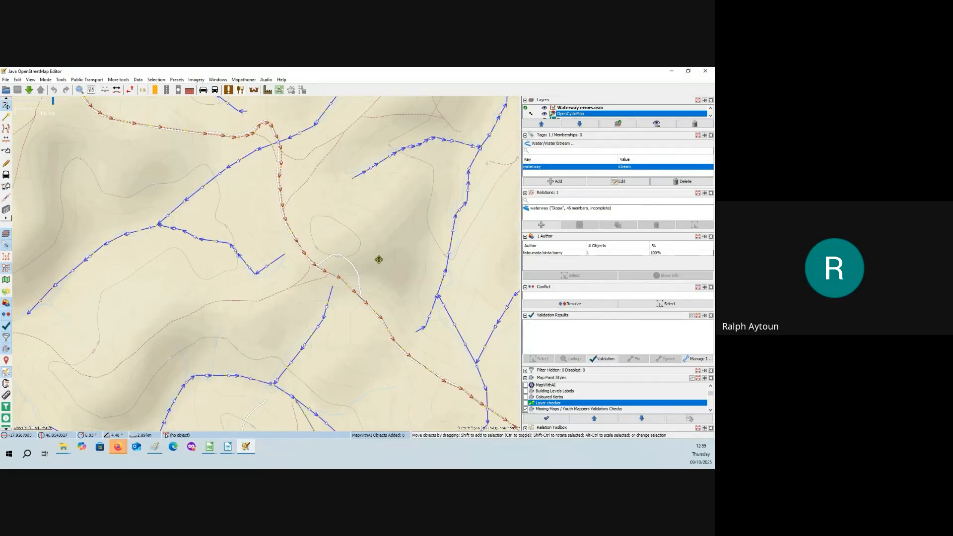
{"action": "left_click_drag", "start_coordinate": [379, 260], "coordinate": [374, 252]}
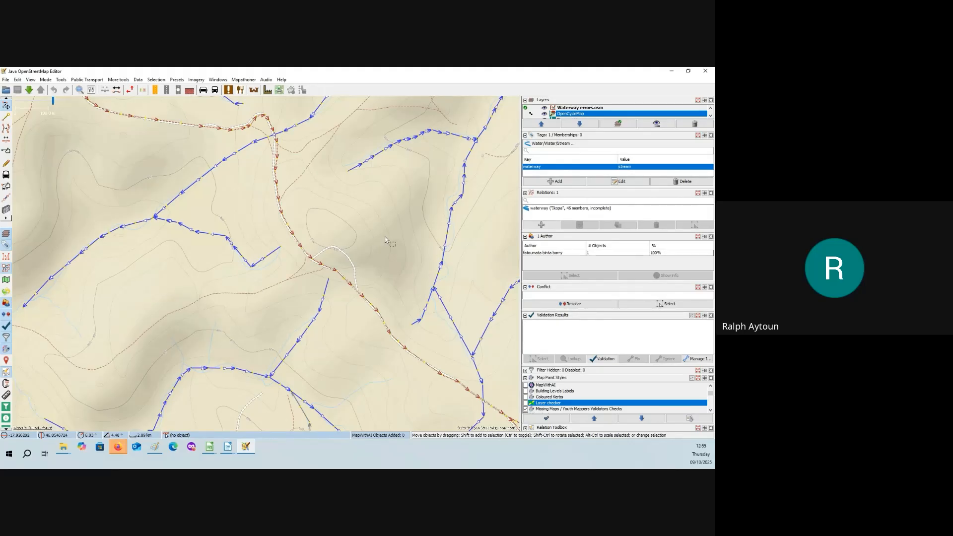
{"action": "left_click_drag", "start_coordinate": [386, 236], "coordinate": [360, 221]}
{"action": "left_click_drag", "start_coordinate": [326, 266], "coordinate": [289, 195]}
{"action": "left_click_drag", "start_coordinate": [317, 241], "coordinate": [342, 264]}
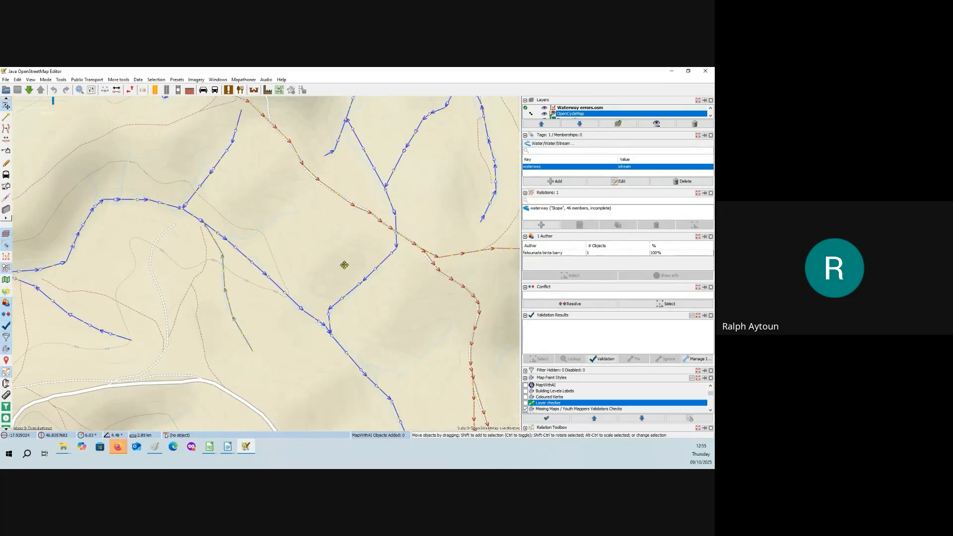
{"action": "left_click_drag", "start_coordinate": [277, 205], "coordinate": [317, 229]}
{"action": "left_click_drag", "start_coordinate": [354, 175], "coordinate": [352, 234]}
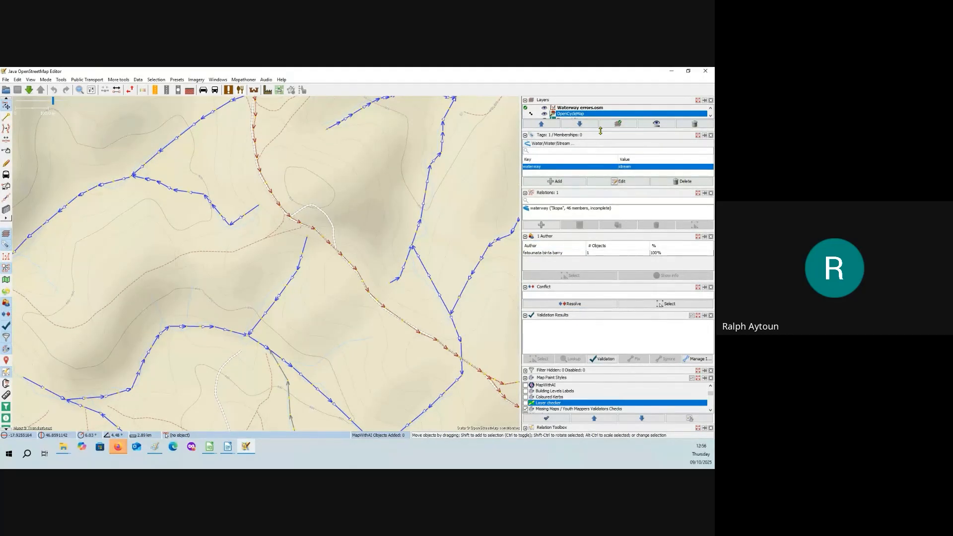
Enlarge the layer list to show all three layers and make OpenCycleMap the active layer.
{"action": "left_click_drag", "start_coordinate": [601, 131], "coordinate": [601, 146]}
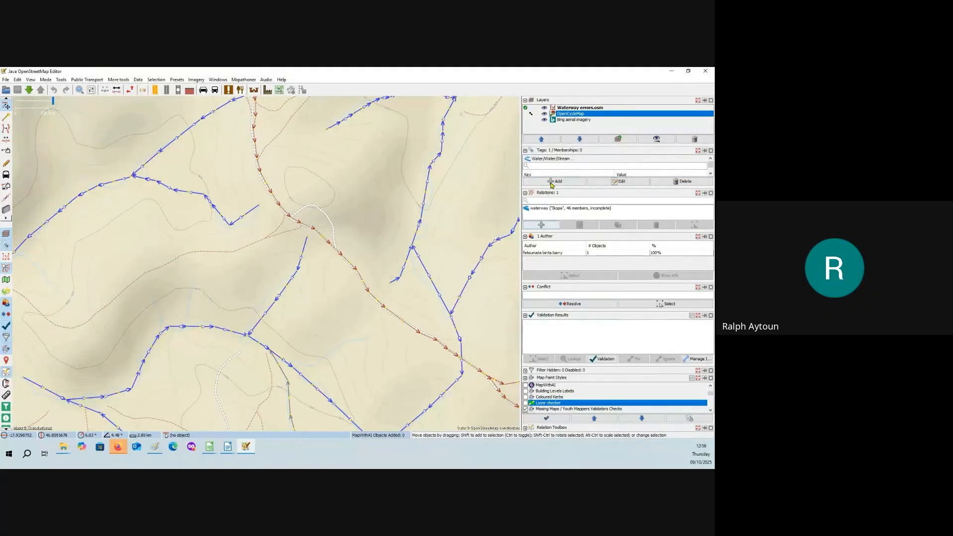
{"action": "left_click", "coordinate": [568, 122]}
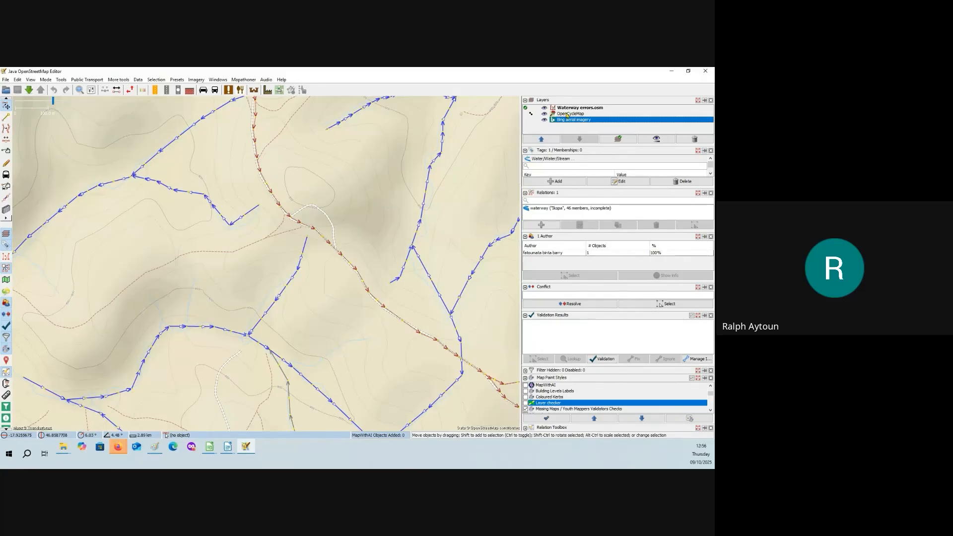
{"action": "left_click", "coordinate": [565, 115]}
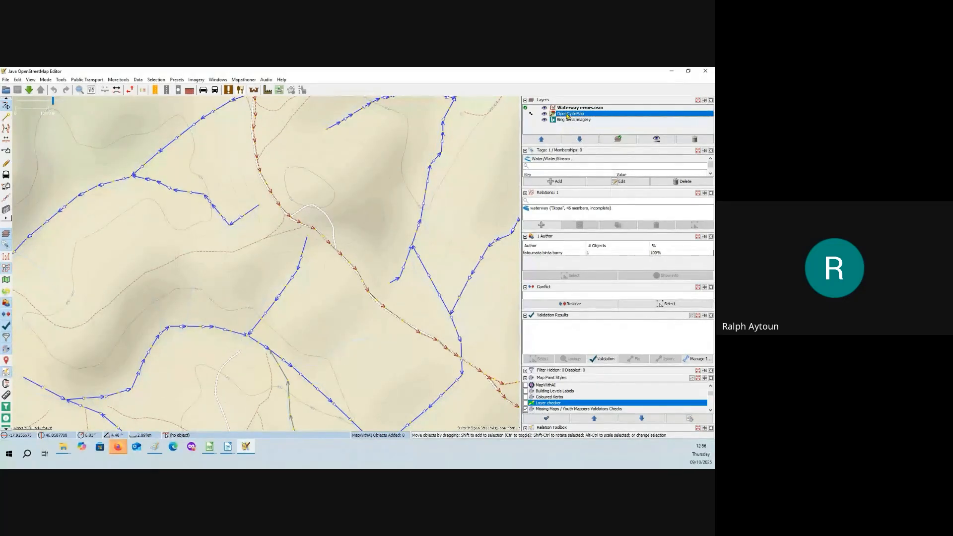
{"action": "left_click", "coordinate": [527, 115]}
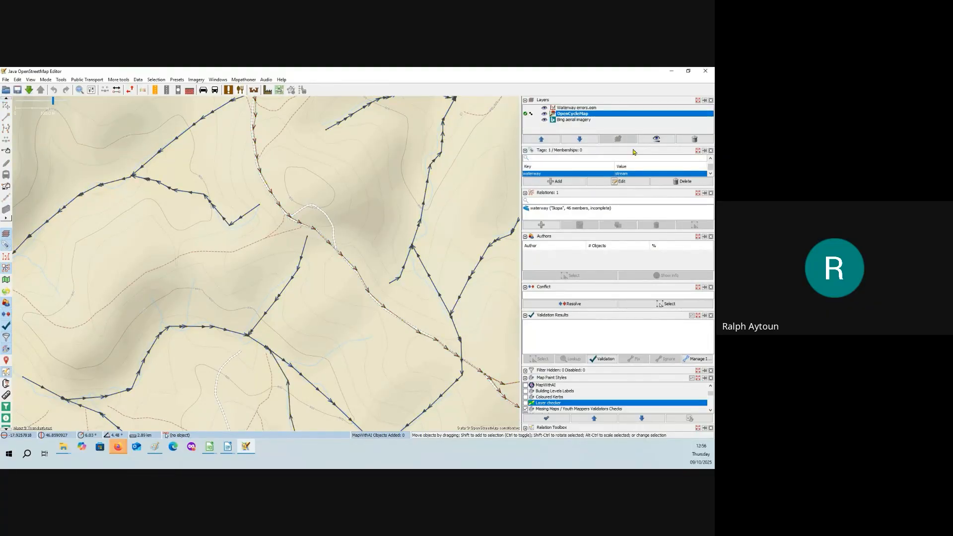
Reduce the OpenCycleMap layer's opacity to slightly under 50% and raise its gamma above 1.
{"action": "left_click", "coordinate": [657, 140]}
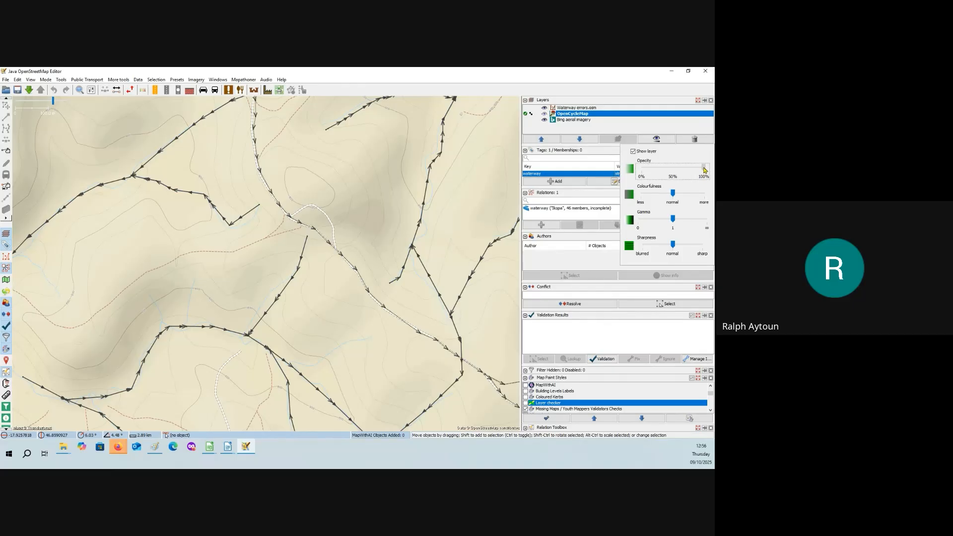
{"action": "left_click_drag", "start_coordinate": [704, 168], "coordinate": [672, 168]}
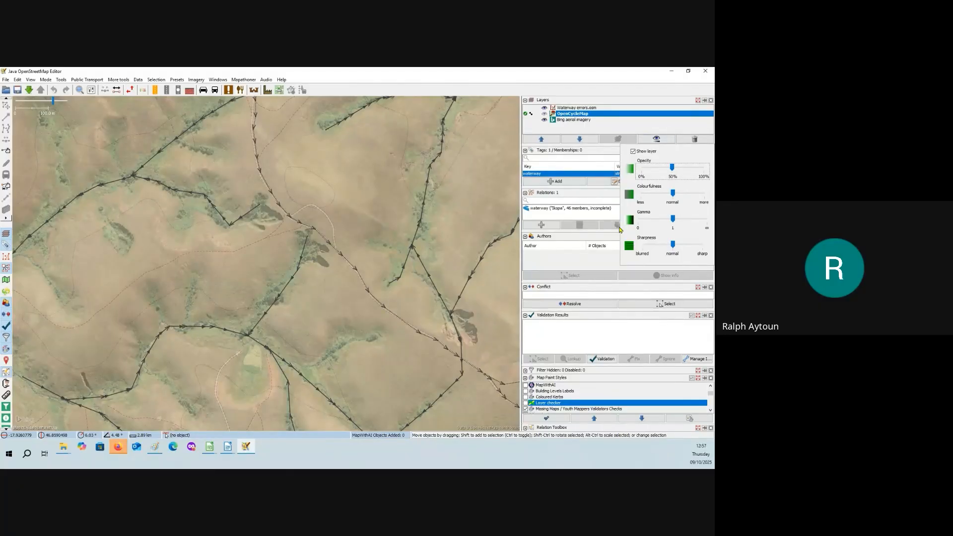
{"action": "left_click_drag", "start_coordinate": [673, 169], "coordinate": [669, 168]}
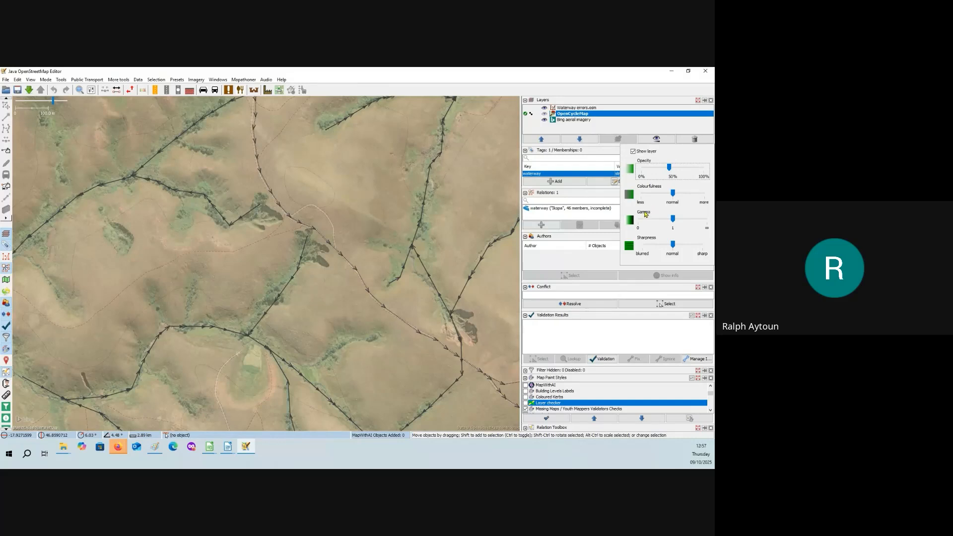
{"action": "left_click", "coordinate": [674, 221]}
{"action": "left_click_drag", "start_coordinate": [674, 222], "coordinate": [688, 223]}
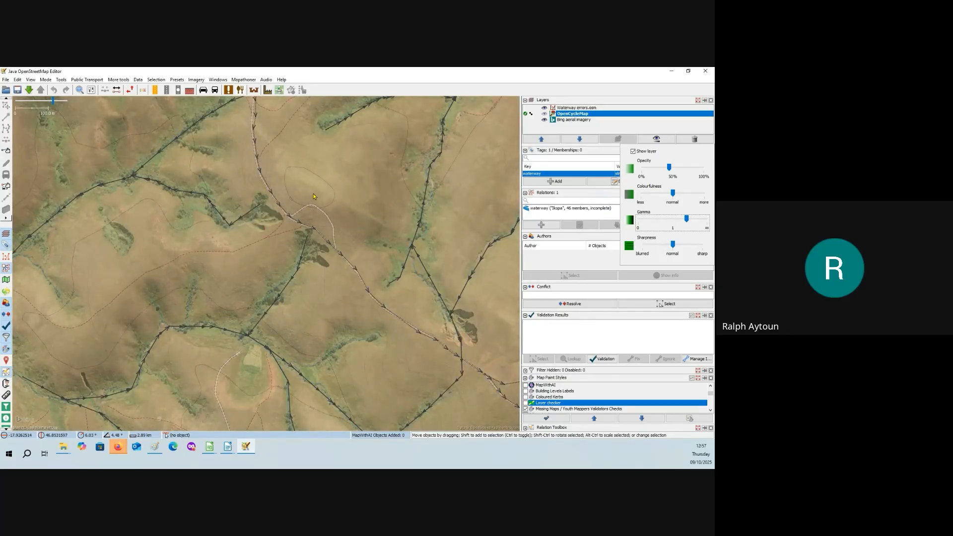
Examine the contours blended with the aerial imagery along the ridge track and around the stream heads near the main road.
{"action": "scroll", "coordinate": [338, 192], "scroll_direction": "down", "scroll_amount": 1}
{"action": "left_click_drag", "start_coordinate": [338, 192], "coordinate": [366, 219]}
{"action": "scroll", "coordinate": [326, 236], "scroll_direction": "down", "scroll_amount": 1}
{"action": "scroll", "coordinate": [366, 219], "scroll_direction": "down", "scroll_amount": 1}
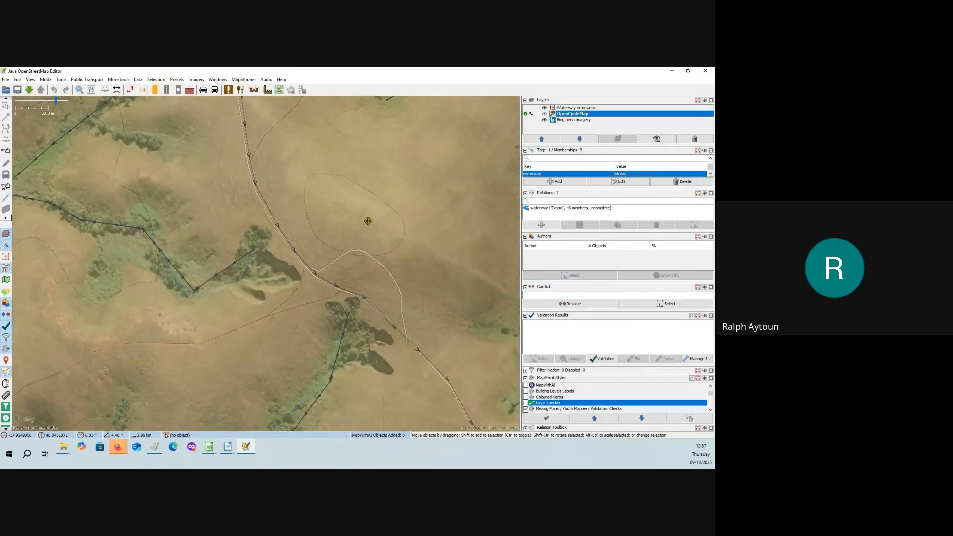
{"action": "left_click_drag", "start_coordinate": [320, 256], "coordinate": [343, 252]}
{"action": "scroll", "coordinate": [389, 259], "scroll_direction": "down", "scroll_amount": 1}
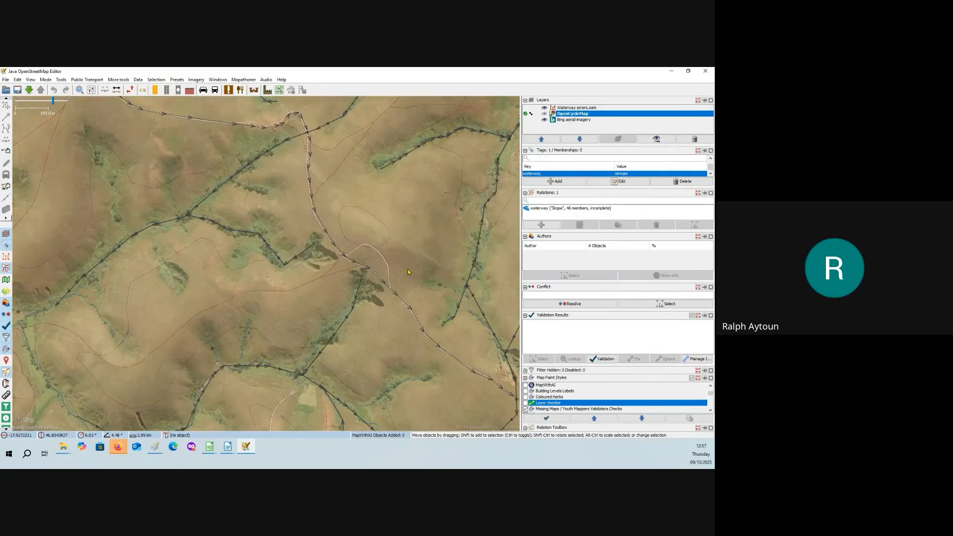
{"action": "left_click_drag", "start_coordinate": [409, 272], "coordinate": [366, 285]}
{"action": "left_click_drag", "start_coordinate": [386, 417], "coordinate": [355, 298]}
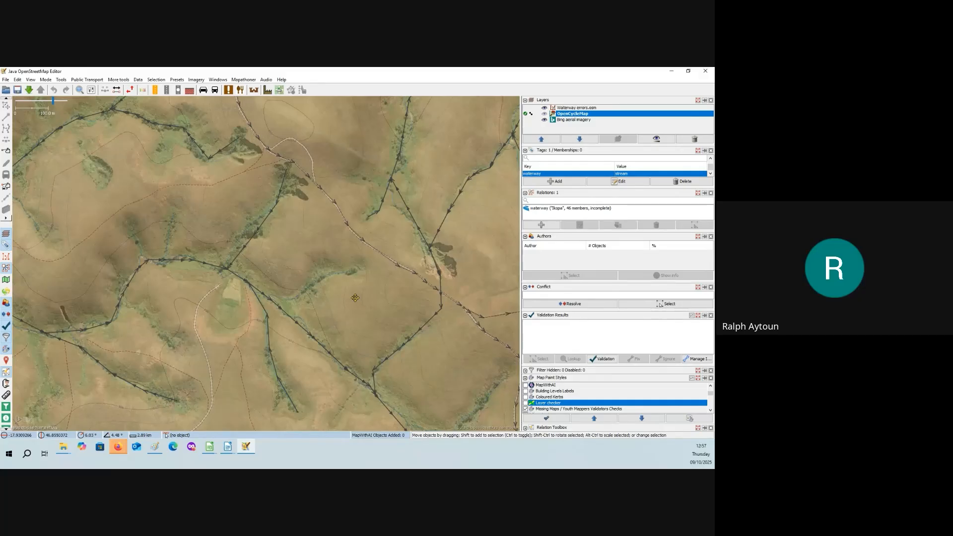
{"action": "left_click_drag", "start_coordinate": [338, 416], "coordinate": [348, 292]}
{"action": "left_click_drag", "start_coordinate": [380, 381], "coordinate": [336, 276]}
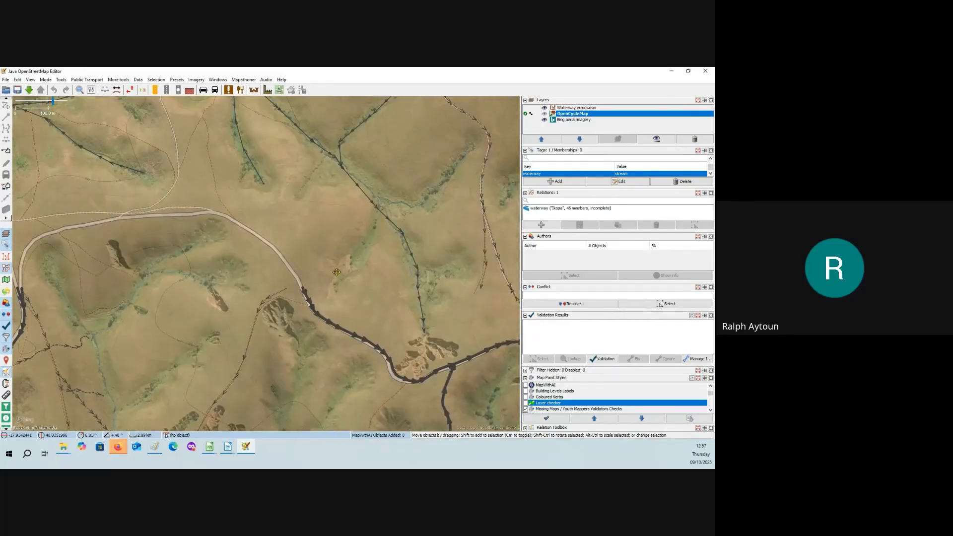
{"action": "left_click_drag", "start_coordinate": [351, 308], "coordinate": [353, 245]}
{"action": "left_click_drag", "start_coordinate": [323, 170], "coordinate": [363, 257]}
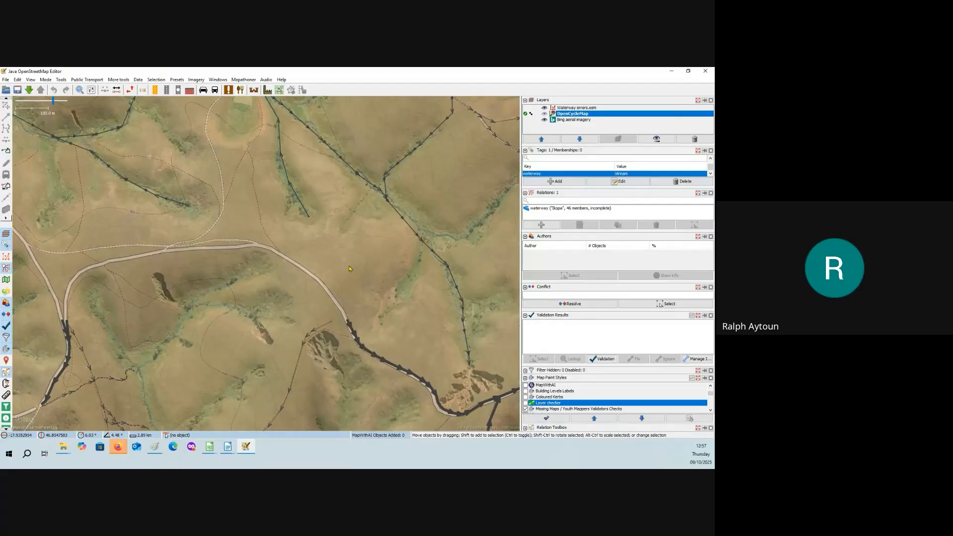
Hide the Bing aerial imagery layer near the main road bend.
{"action": "scroll", "coordinate": [344, 262], "scroll_direction": "up", "scroll_amount": 2}
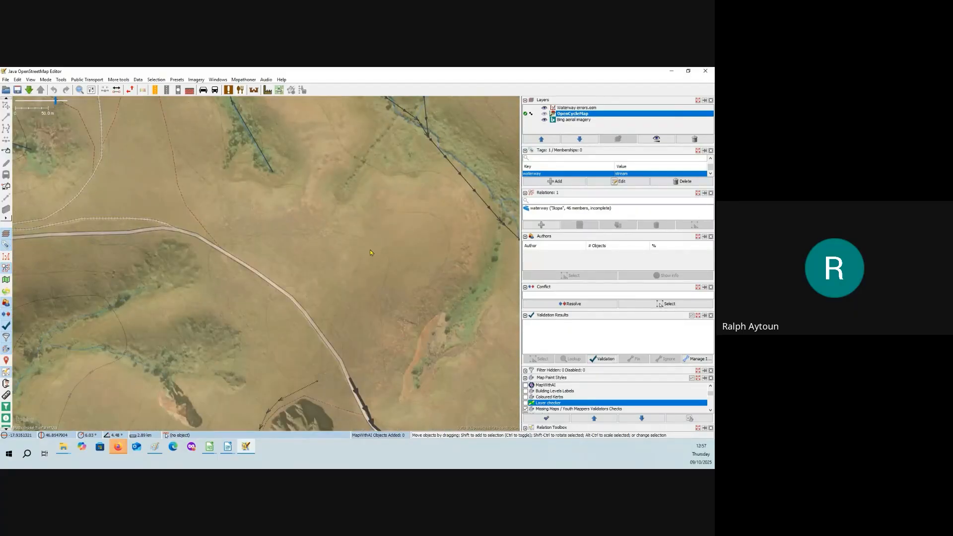
{"action": "left_click", "coordinate": [544, 120]}
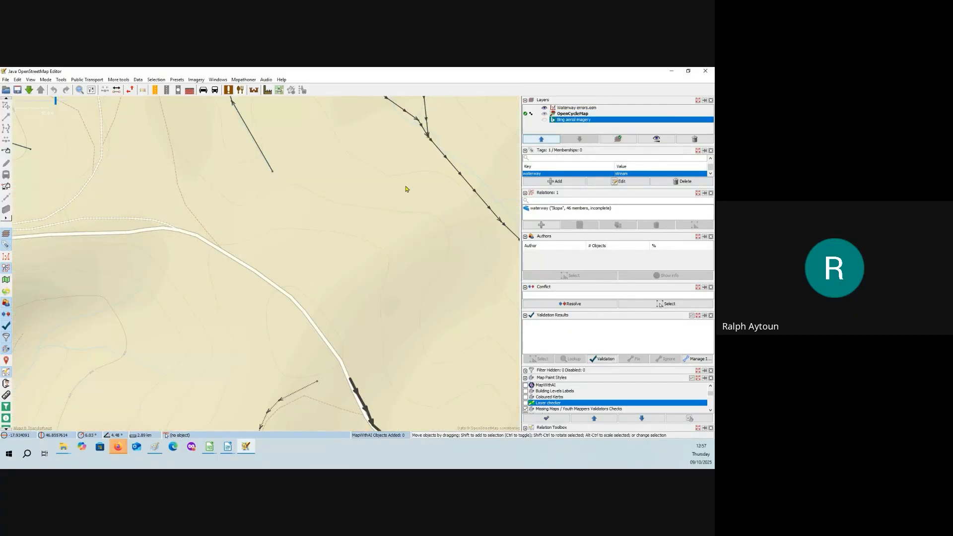
Examine the streams south of the main road bend against the OpenCycleMap contours, following their heads up to where the road way begins.
{"action": "scroll", "coordinate": [338, 219], "scroll_direction": "down", "scroll_amount": 2}
{"action": "scroll", "coordinate": [363, 225], "scroll_direction": "down", "scroll_amount": 2}
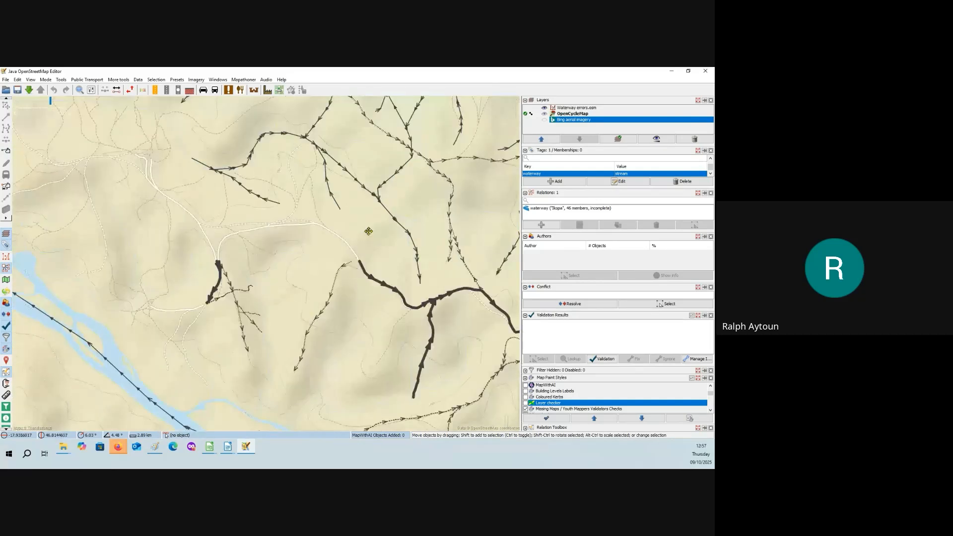
{"action": "left_click_drag", "start_coordinate": [383, 304], "coordinate": [373, 216]}
{"action": "scroll", "coordinate": [284, 202], "scroll_direction": "up", "scroll_amount": 2}
{"action": "scroll", "coordinate": [284, 203], "scroll_direction": "up", "scroll_amount": 2}
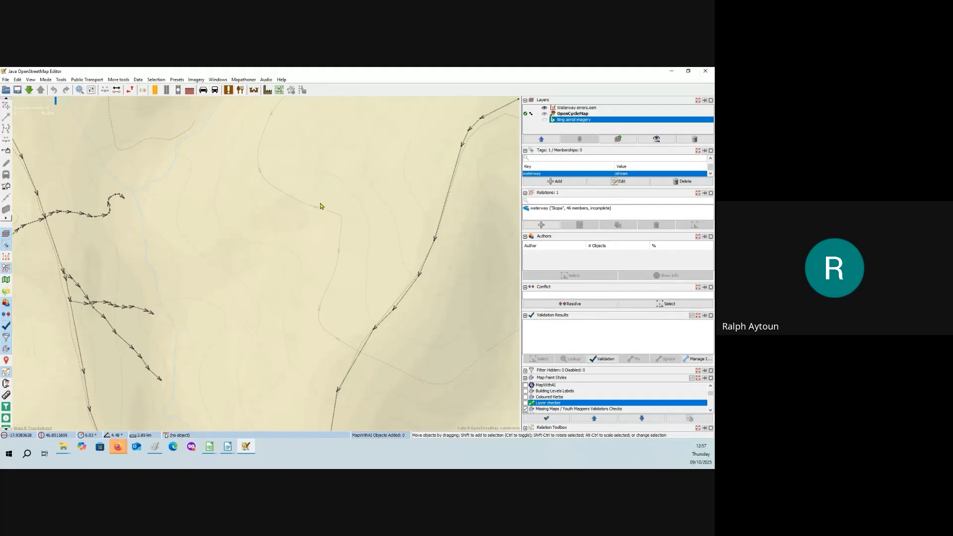
{"action": "left_click_drag", "start_coordinate": [320, 207], "coordinate": [292, 226]}
{"action": "left_click_drag", "start_coordinate": [374, 168], "coordinate": [317, 208]}
{"action": "left_click_drag", "start_coordinate": [416, 193], "coordinate": [341, 231]}
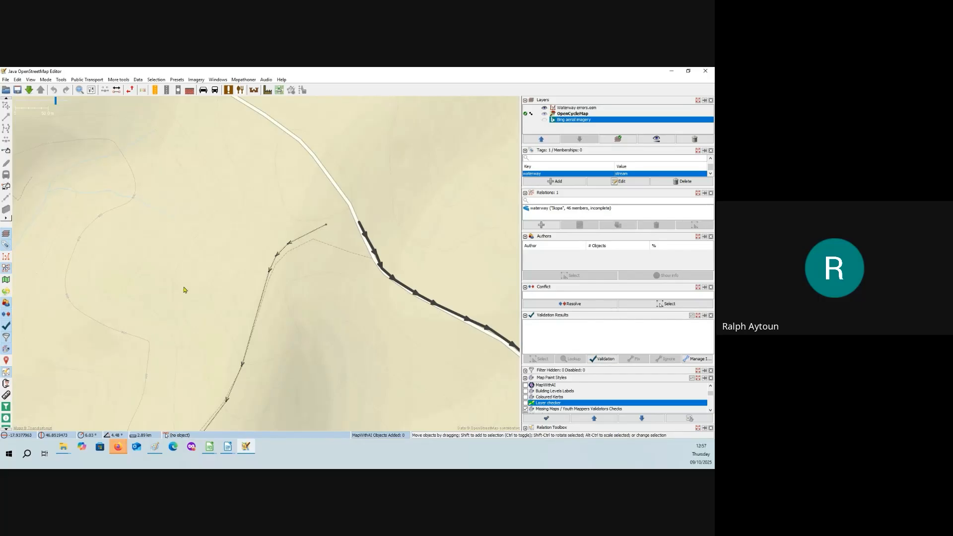
{"action": "left_click_drag", "start_coordinate": [239, 292], "coordinate": [264, 122]}
Survey the wider stream and road network northeast of the river against the OpenCycleMap hill shading, including the road loop to the southeast.
{"action": "scroll", "coordinate": [251, 275], "scroll_direction": "down", "scroll_amount": 5}
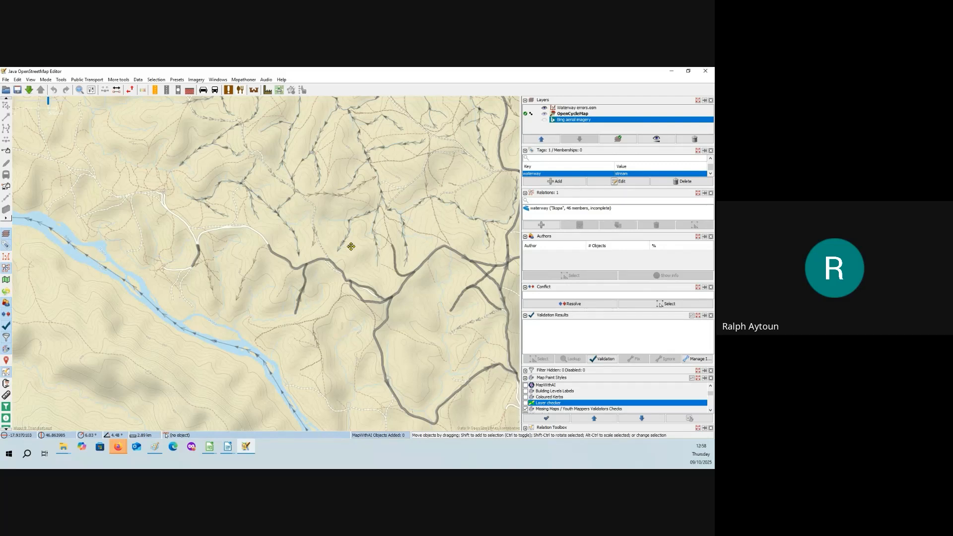
{"action": "left_click_drag", "start_coordinate": [351, 245], "coordinate": [326, 255]}
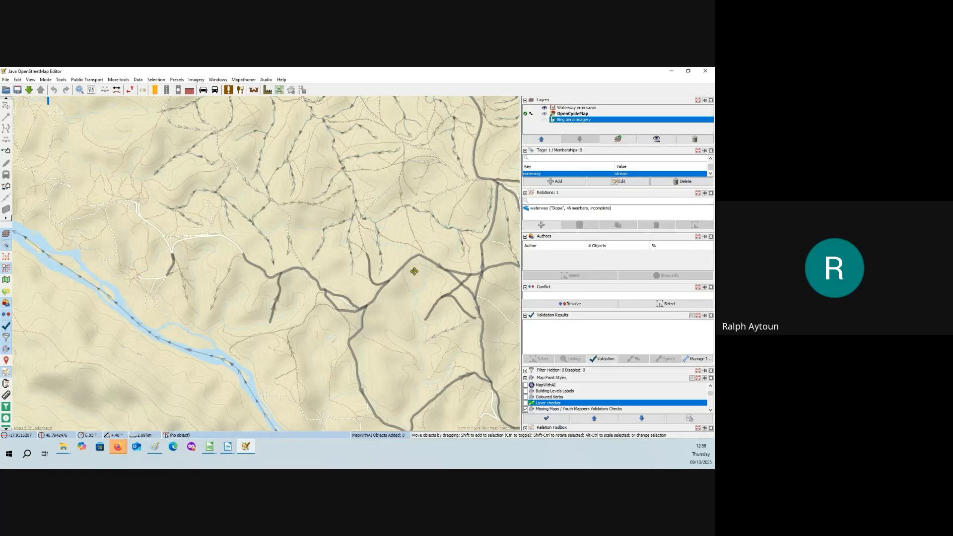
{"action": "left_click_drag", "start_coordinate": [415, 272], "coordinate": [385, 211]}
{"action": "left_click_drag", "start_coordinate": [384, 274], "coordinate": [413, 236]}
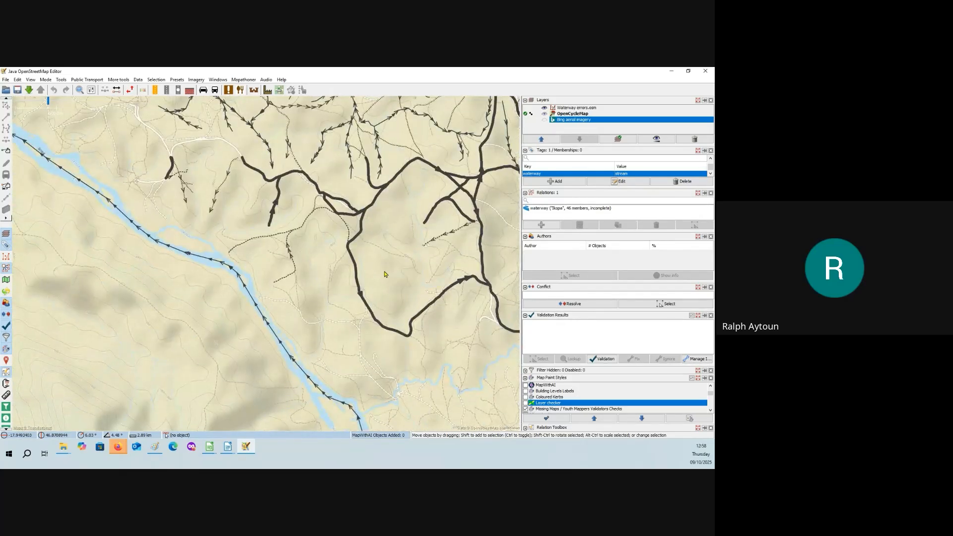